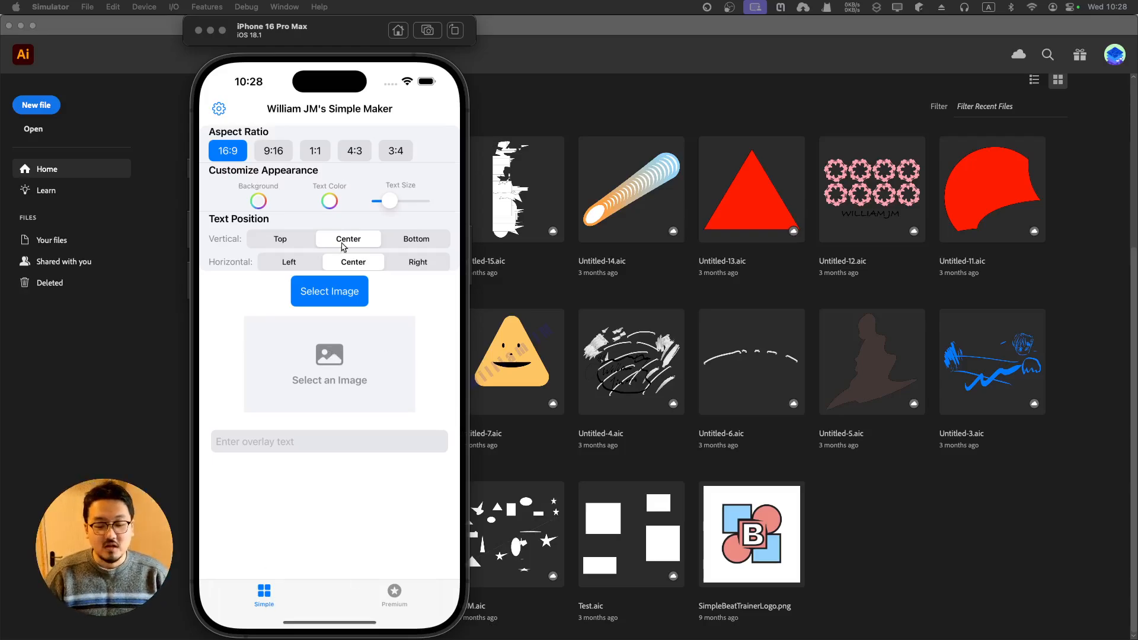
Step: Open the Premium maker and load the photo of the yellow leaf among green foliage as the thumbnail image
left_click(394, 593)
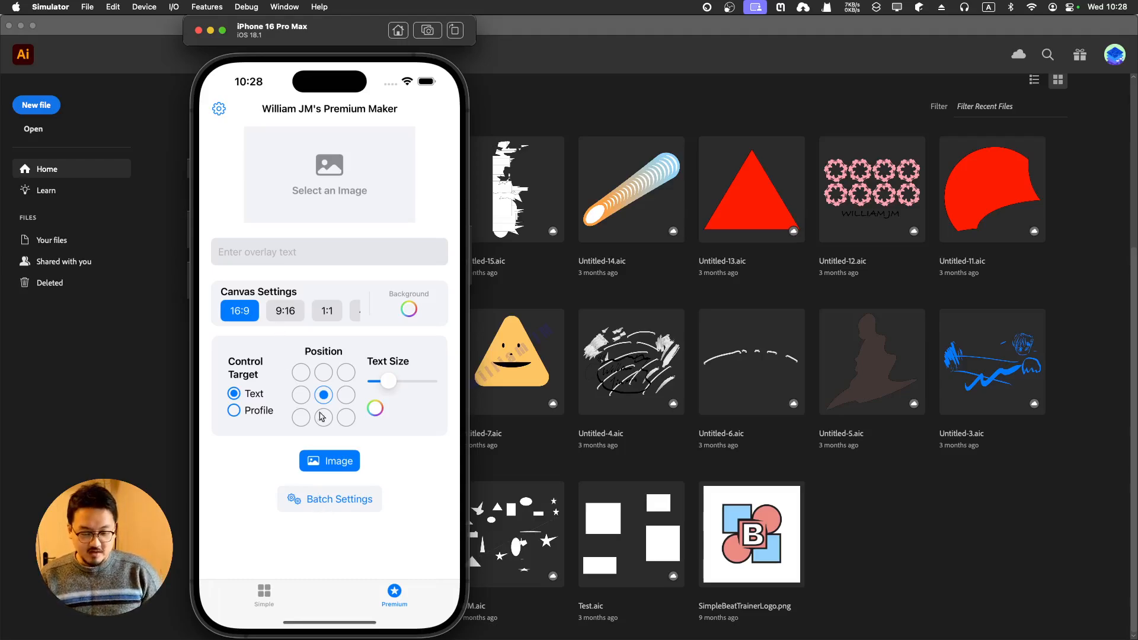
left_click(329, 467)
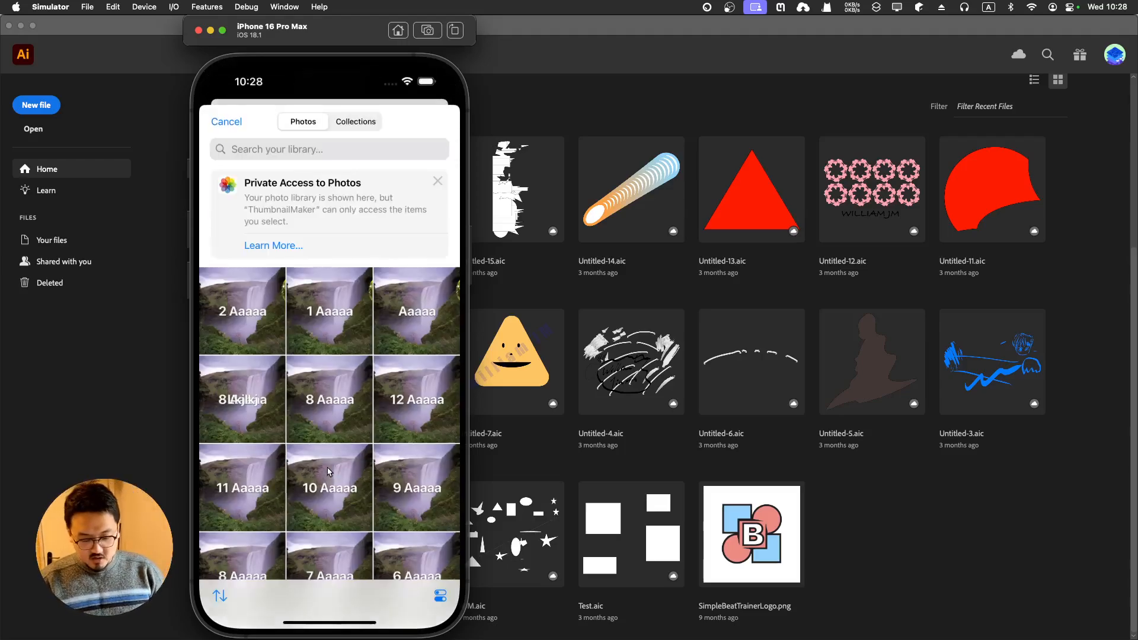
scroll(329, 472, "down", 10)
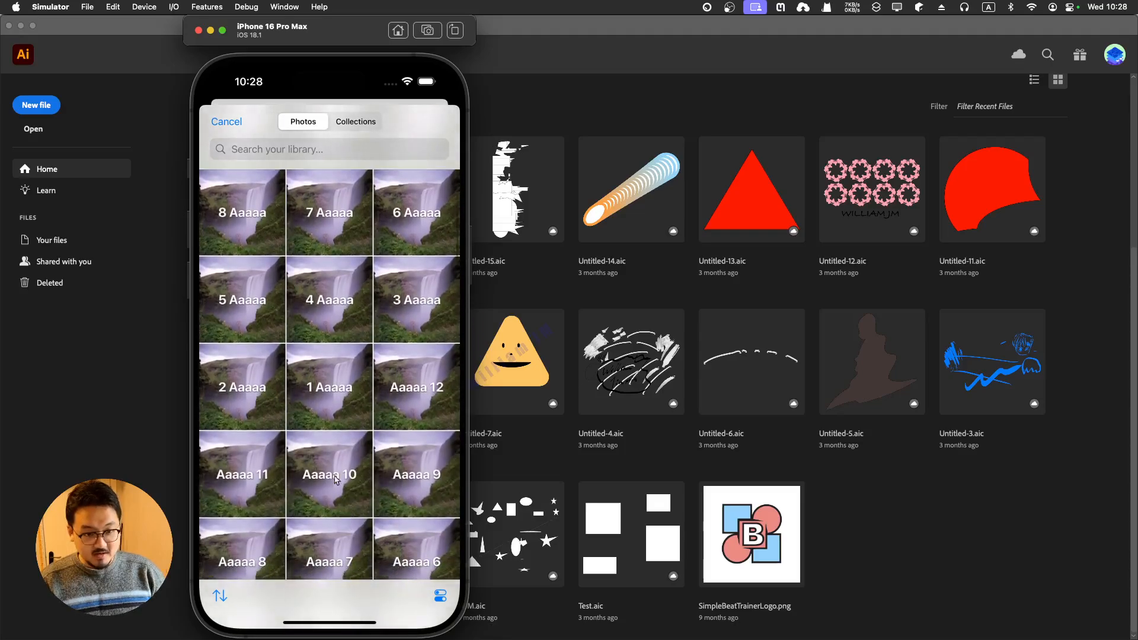
scroll(332, 521, "down", 15)
scroll(311, 557, "down", 10)
left_click(256, 516)
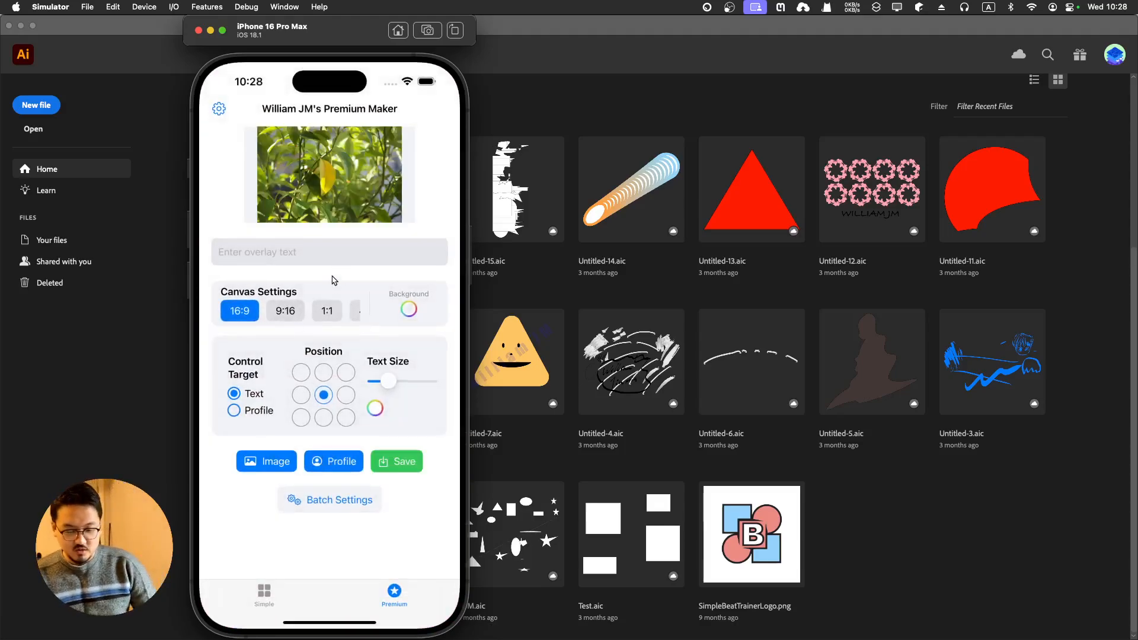
Step: Add the coastal flower photo as the profile picture, cropped with the pale yellow flower near the circle's centre
left_click(334, 462)
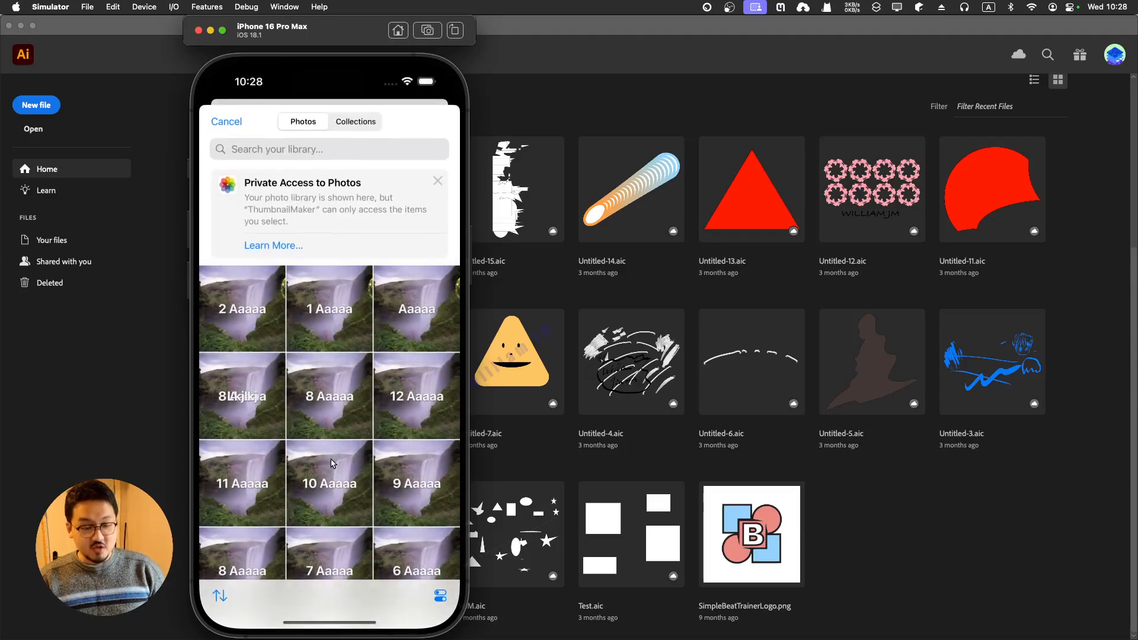
scroll(331, 463, "down", 10)
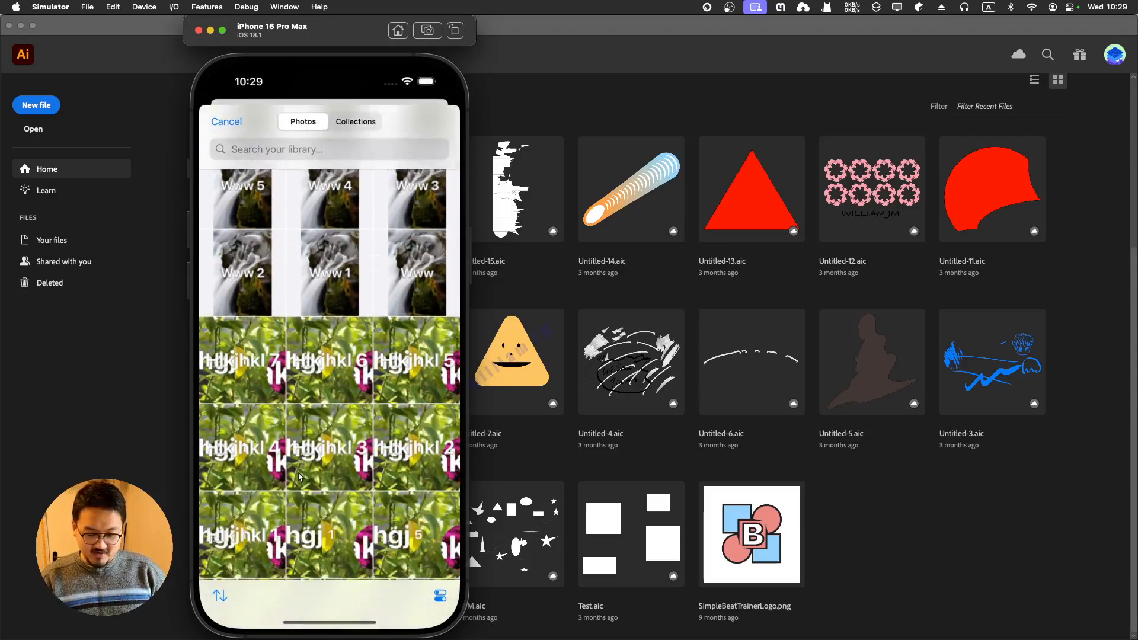
scroll(283, 242, "down", 10)
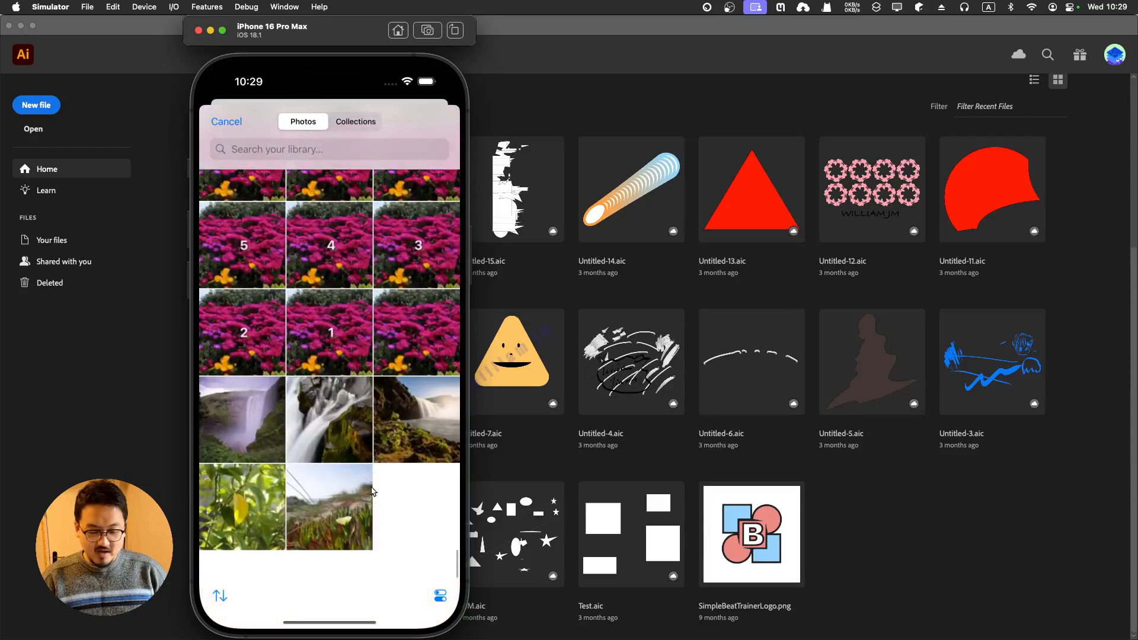
left_click(243, 536)
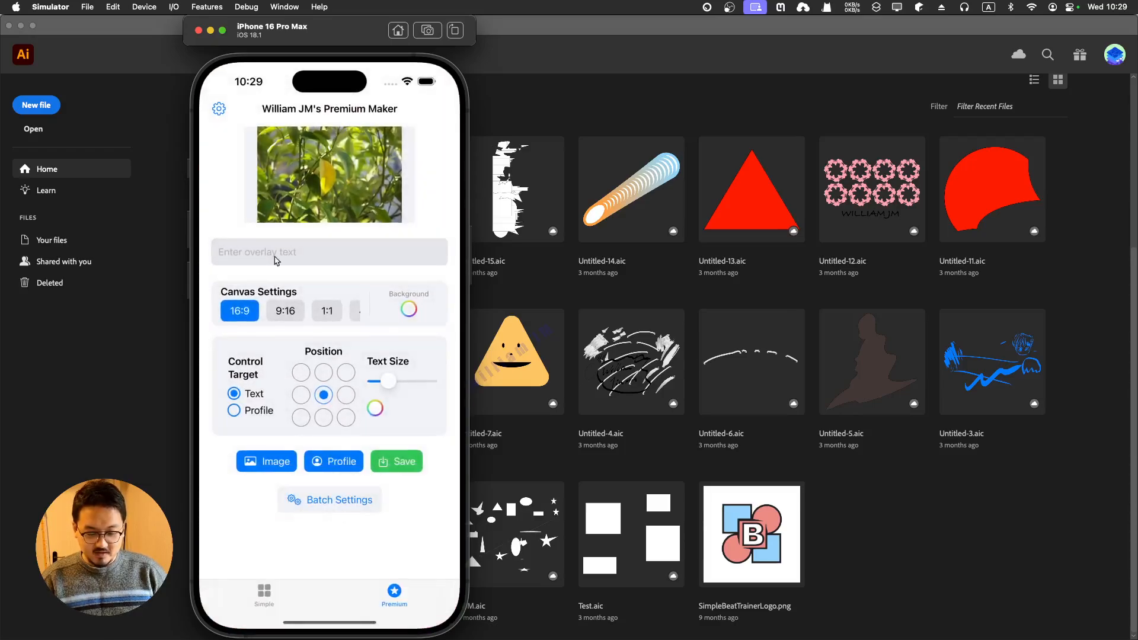
left_click_drag(358, 396, 460, 501)
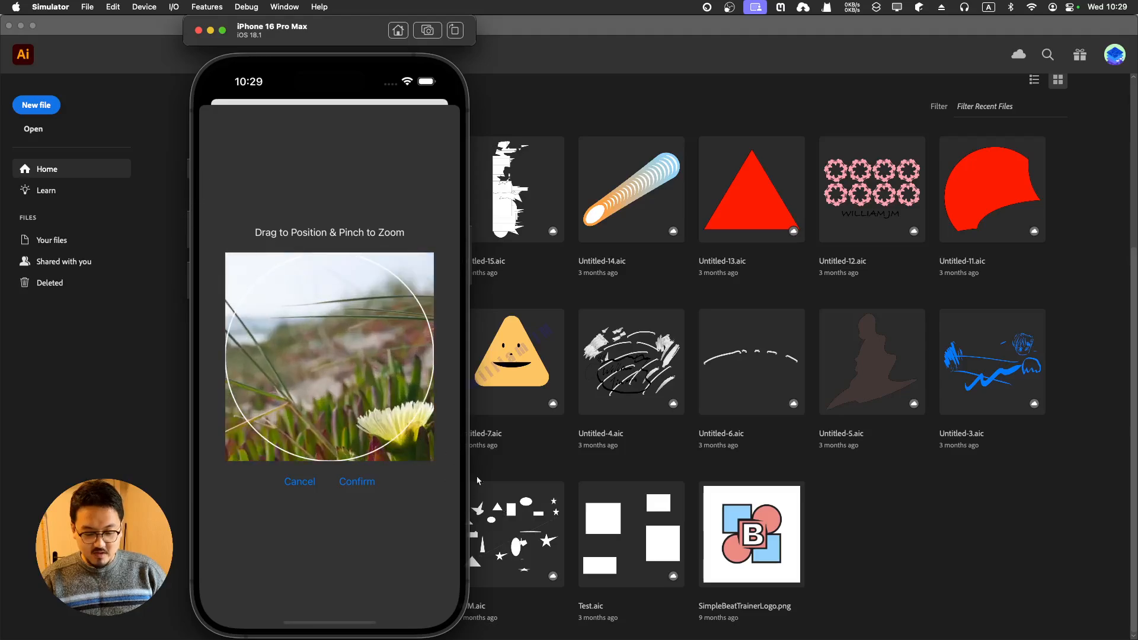
left_click_drag(378, 413, 302, 348)
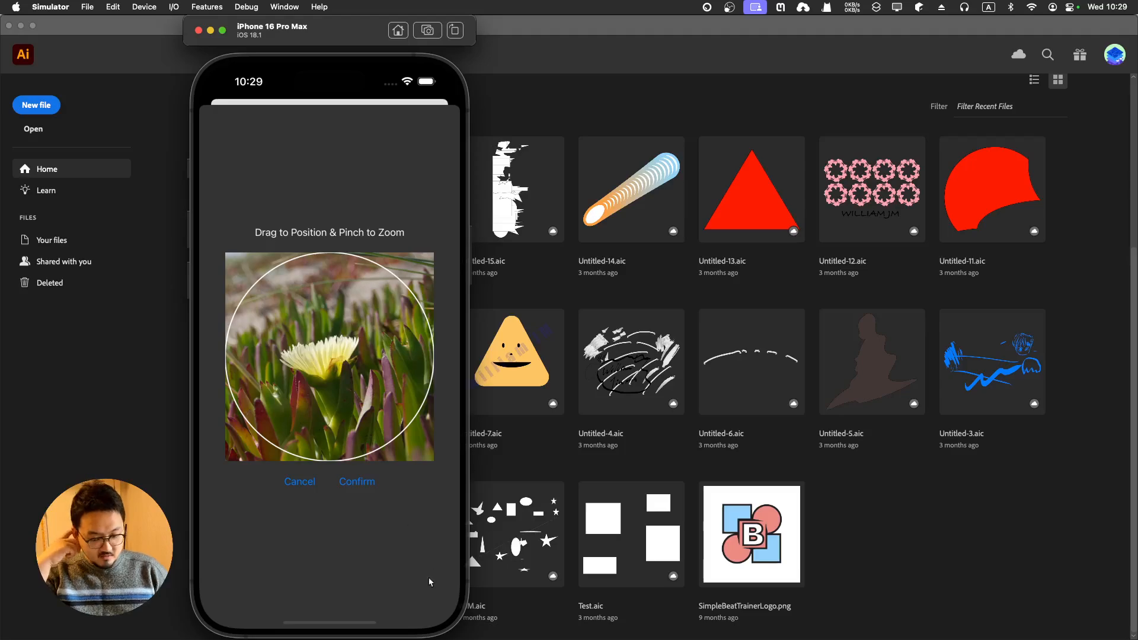
left_click(341, 488)
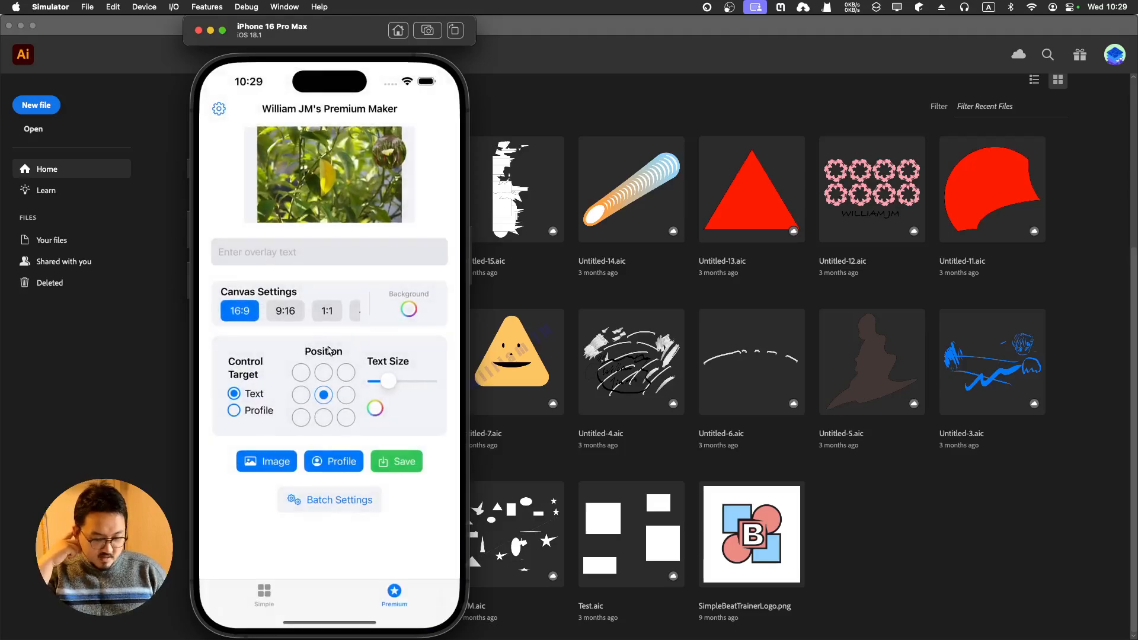
Step: Place the profile picture in the thumbnail's bottom-right corner and set it to the maximum size
left_click(261, 410)
left_click(343, 417)
left_click_drag(405, 395, 451, 394)
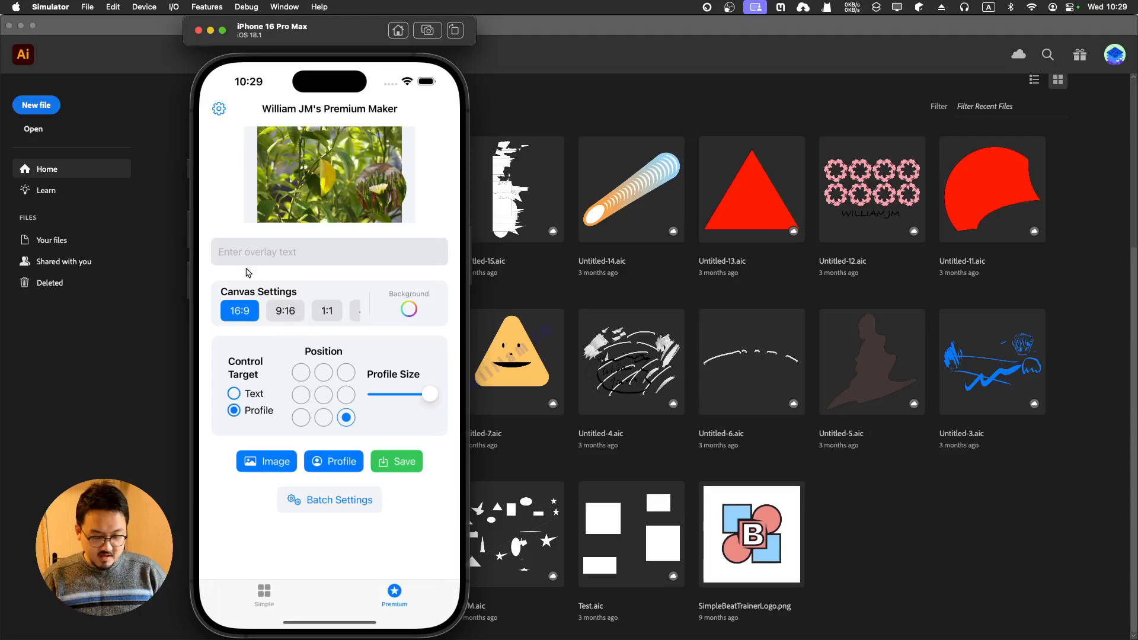
Step: Enter the creator's name as the thumbnail's overlay text, without any further word
left_click(230, 261)
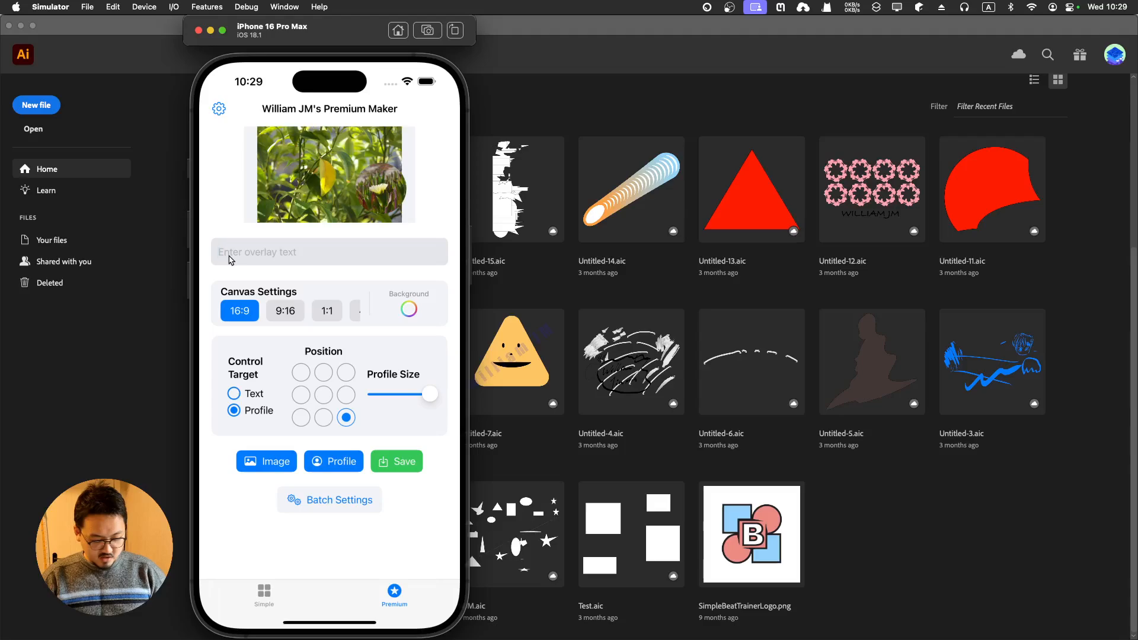
type("William ")
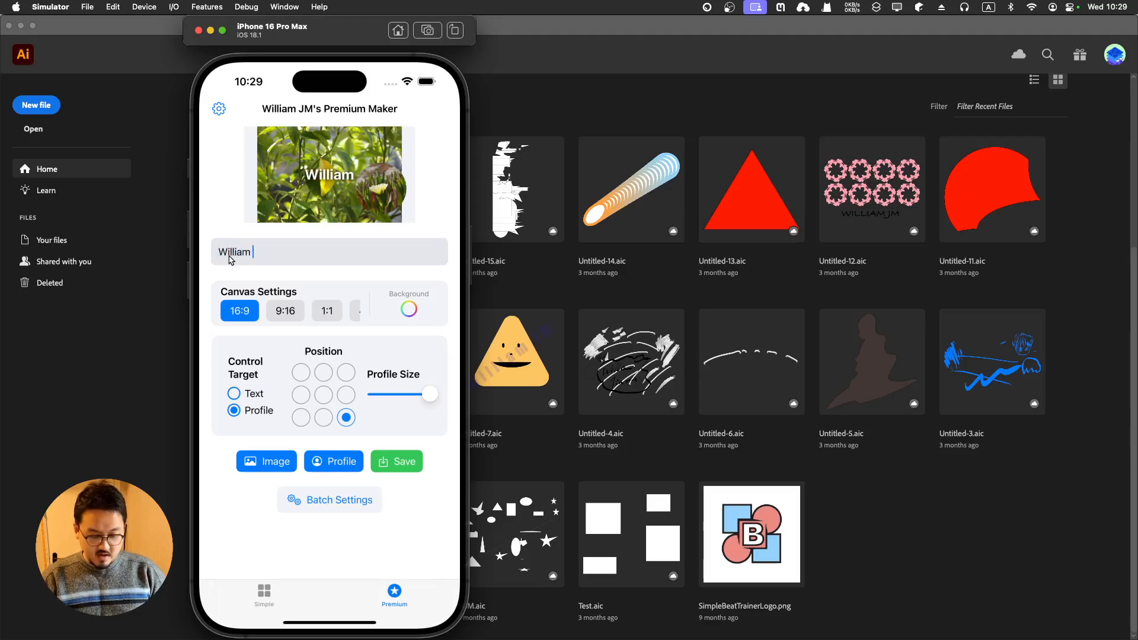
type("JM Adobe")
key("BackSpace")
key("BackSpace")
key("BackSpace")
key("BackSpace")
key("BackSpace")
Step: Enable batch generation with the end number 10 and generate the batch of numbered thumbnails
left_click(301, 501)
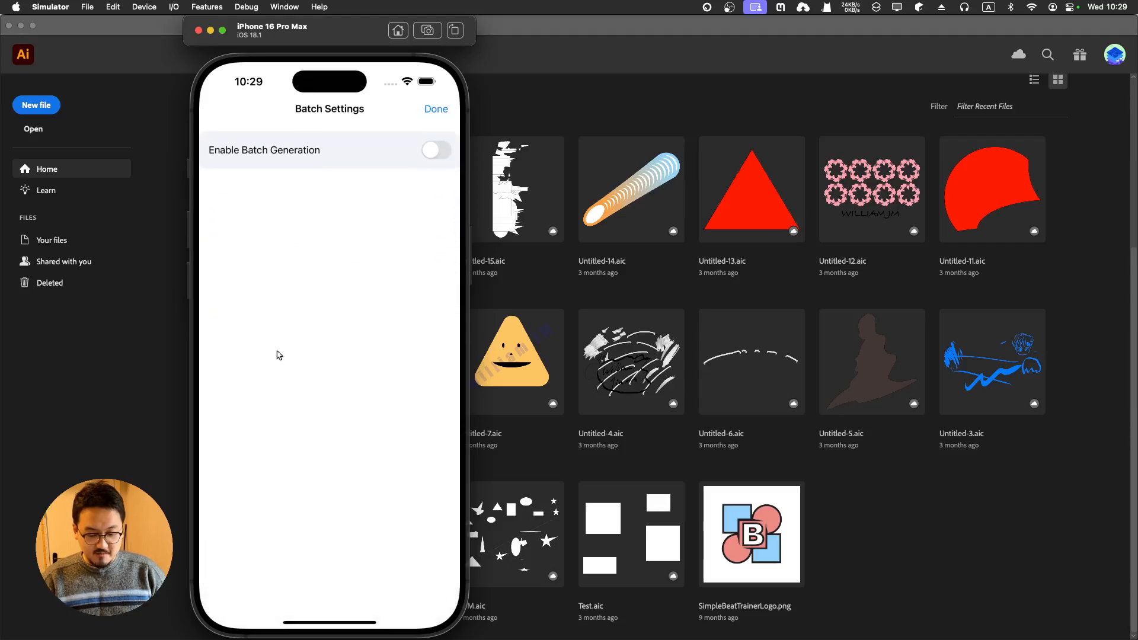
left_click(439, 152)
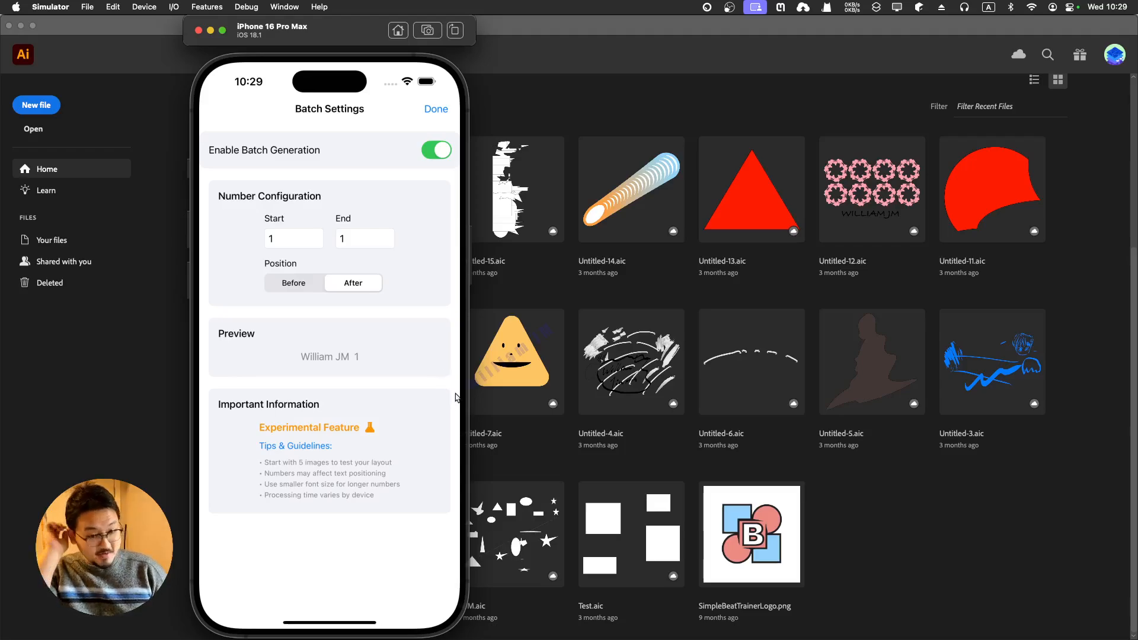
left_click(346, 240)
type("0")
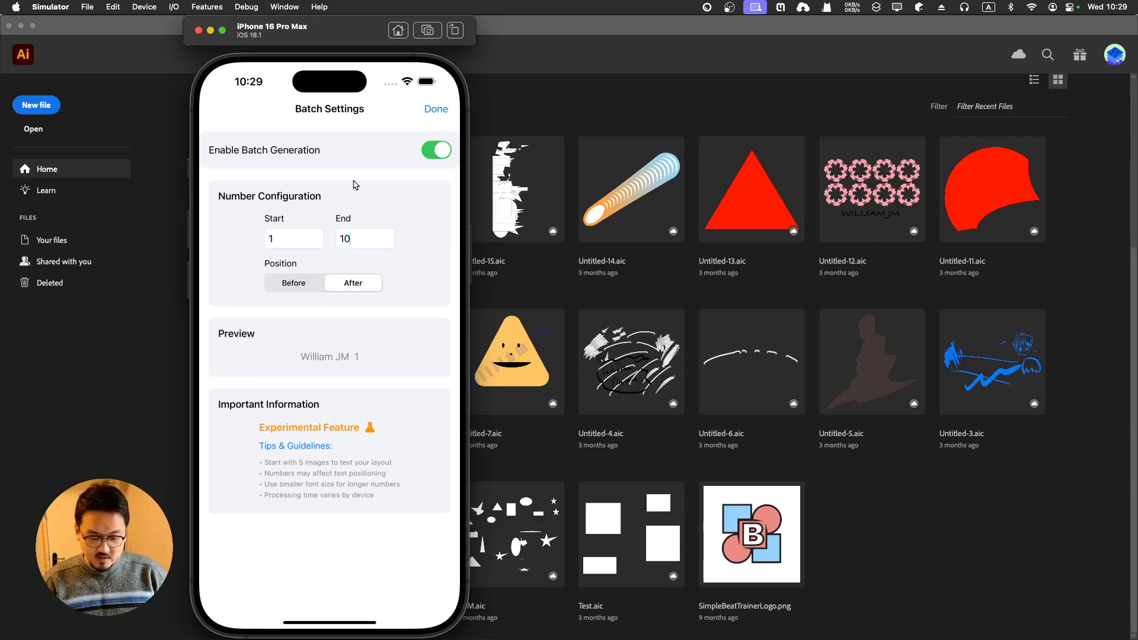
left_click(437, 109)
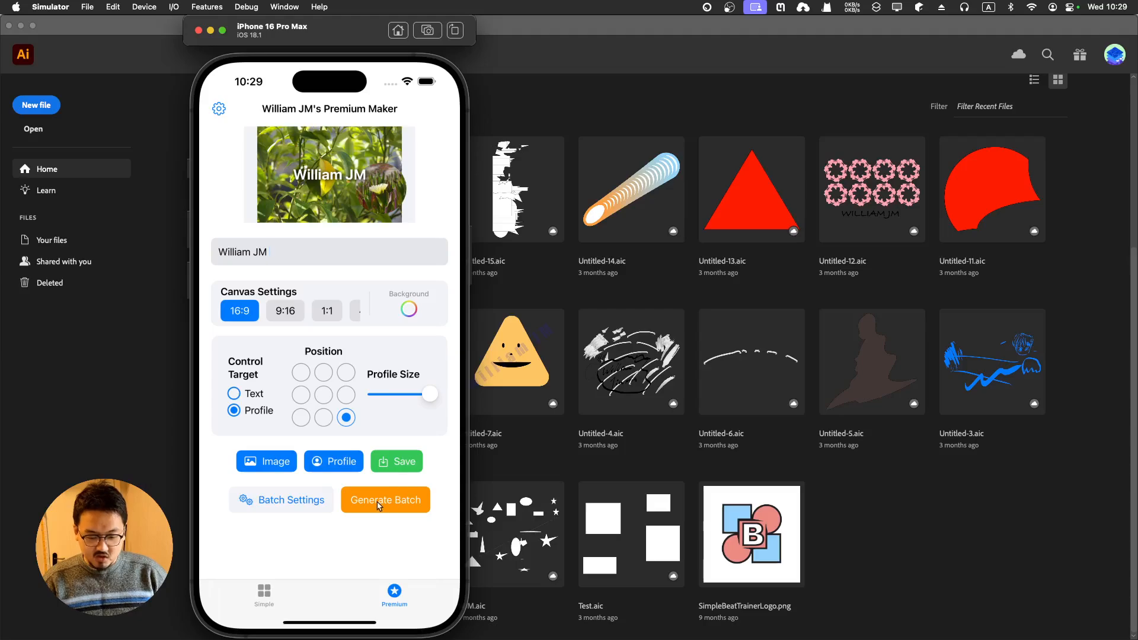
left_click(379, 503)
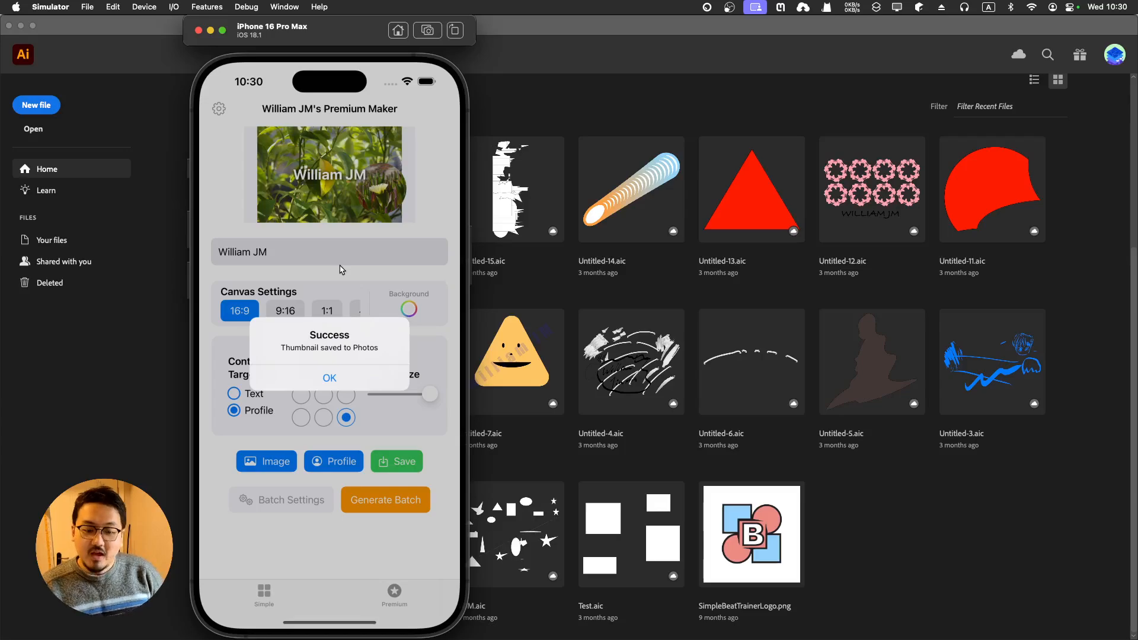
left_click(329, 377)
Step: Switch to the Photos app and view the generated thumbnail numbered 10 at full size
left_click_drag(349, 620, 218, 405)
left_click(217, 403)
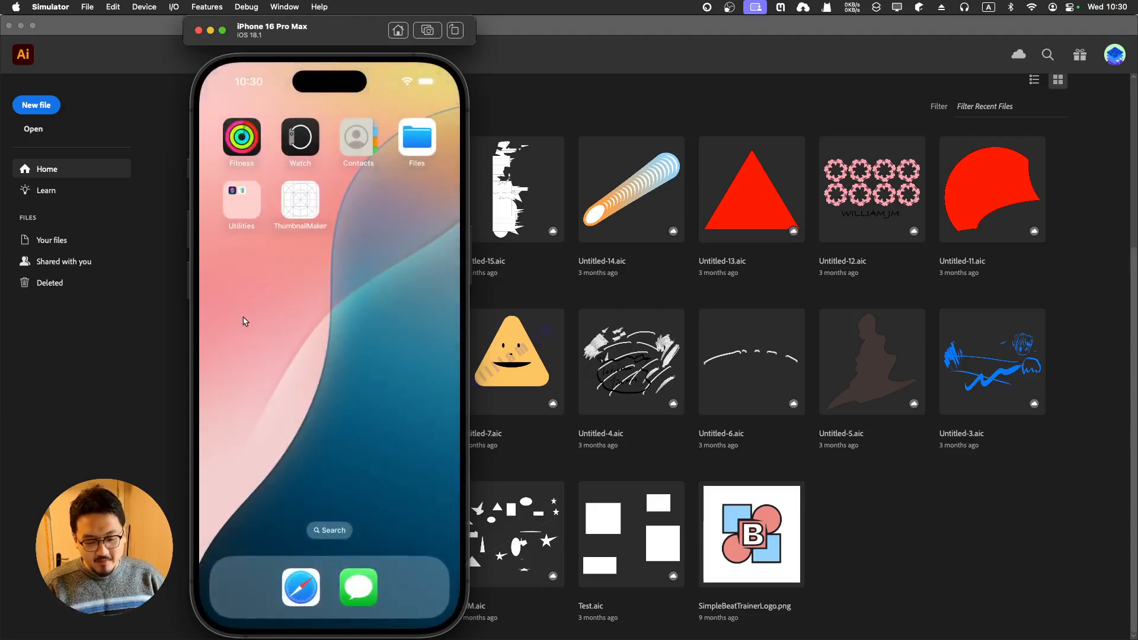
left_click_drag(241, 317, 300, 278)
left_click(299, 279)
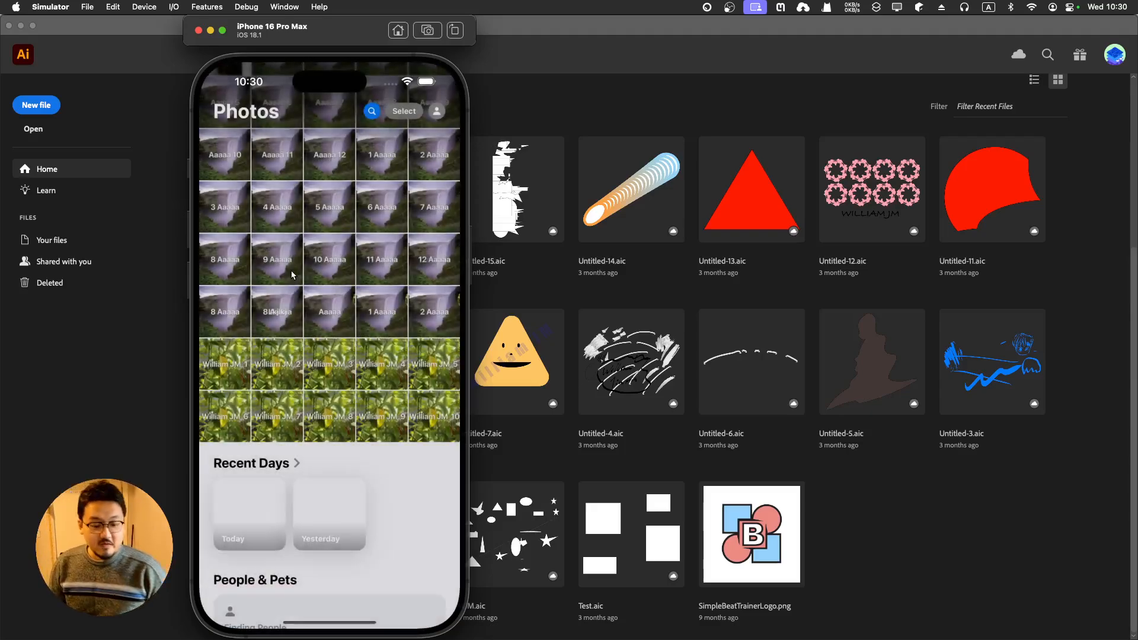
left_click(436, 416)
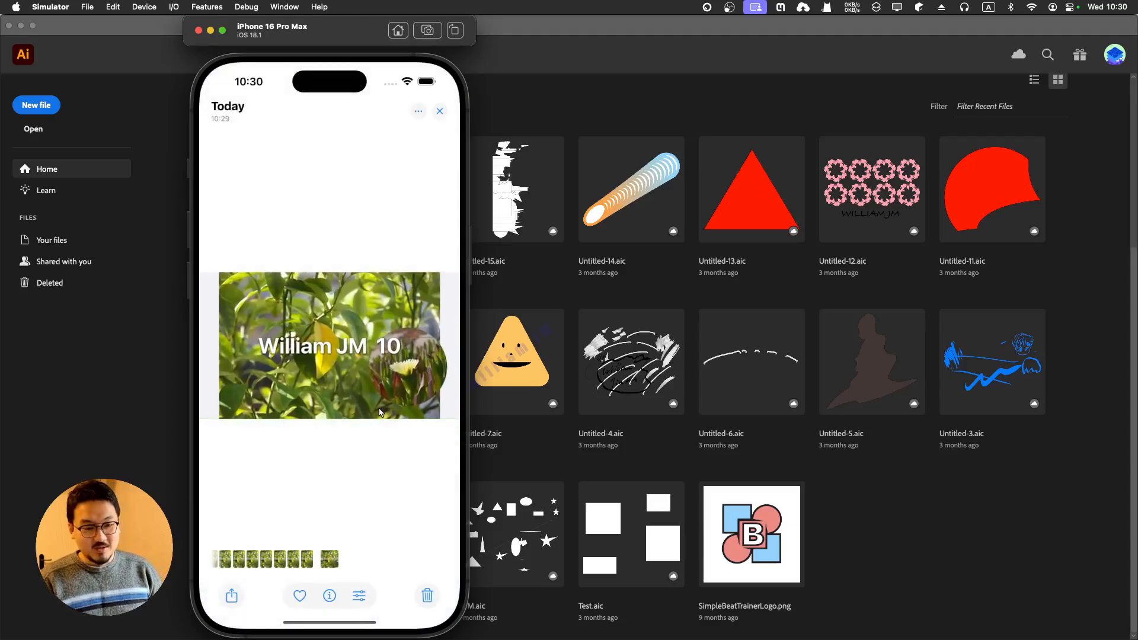
Step: Return to the ThumbnailMaker app and look at its Simple and Premium makers
left_click_drag(336, 624, 298, 455)
left_click(324, 512)
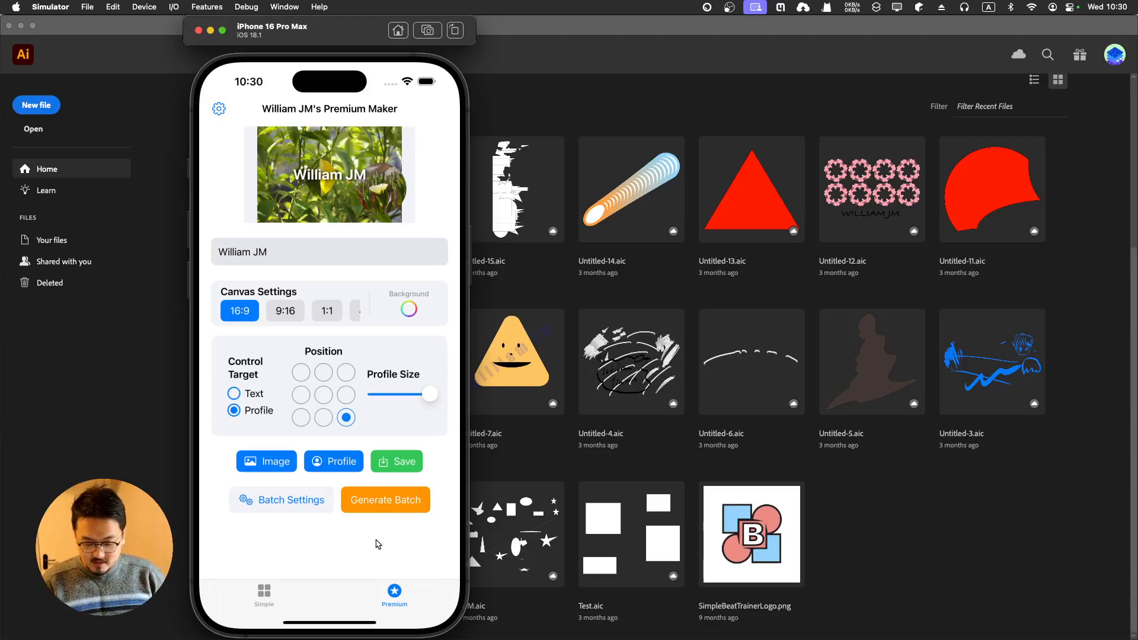
left_click(276, 593)
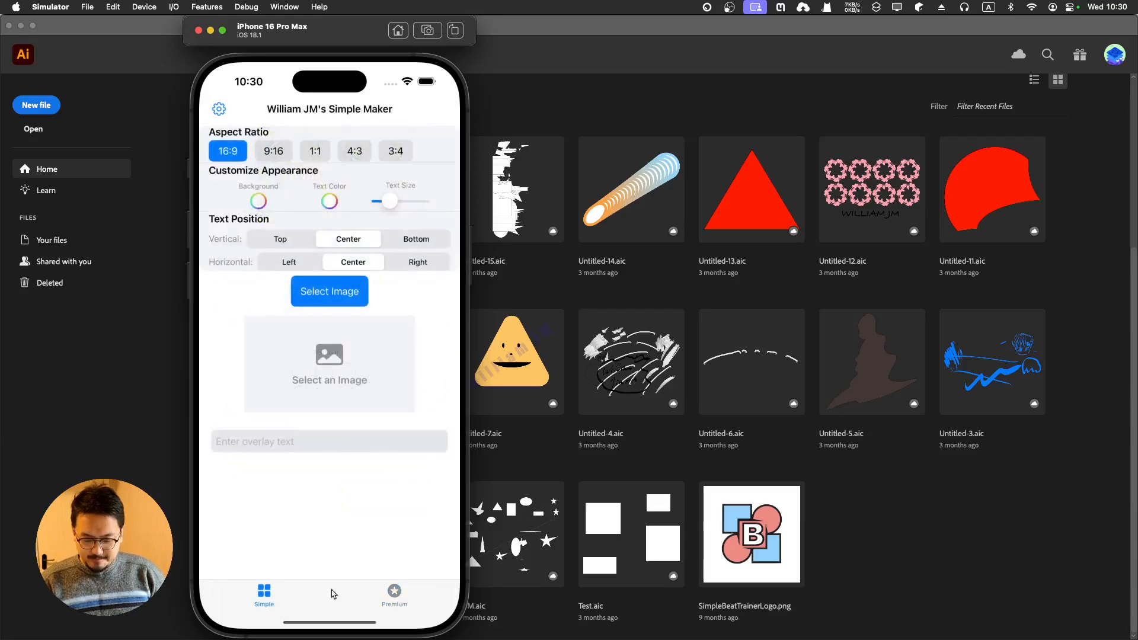
left_click(392, 584)
Step: Go to the home screen page with the ThumbnailMaker app to examine its placeholder icon
left_click_drag(339, 623, 312, 575)
left_click(308, 575)
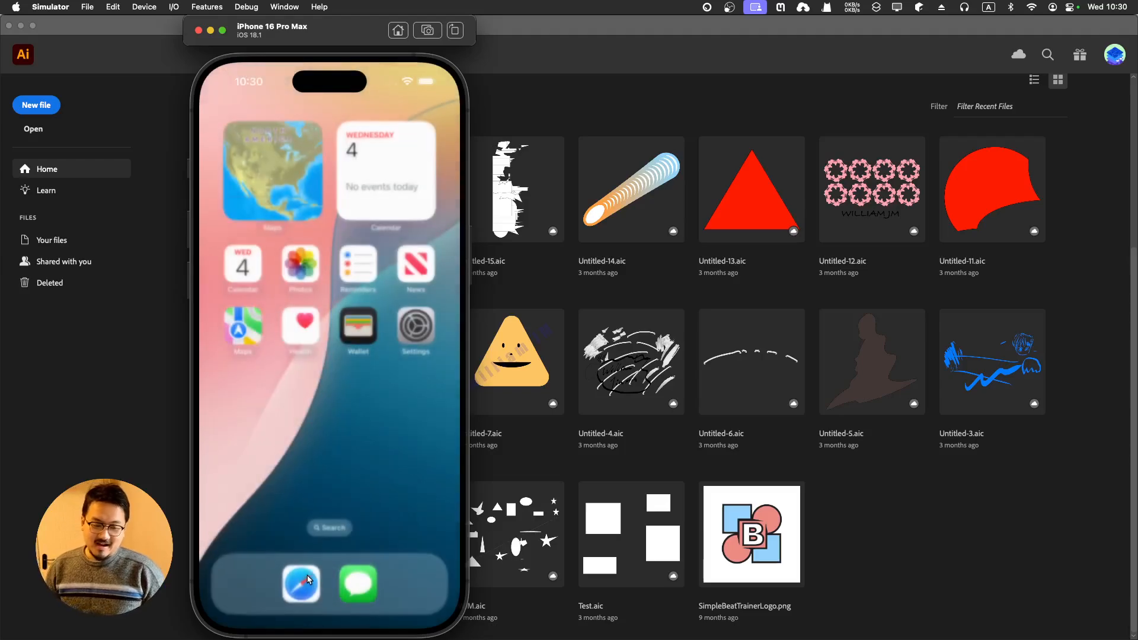
left_click_drag(373, 436, 221, 444)
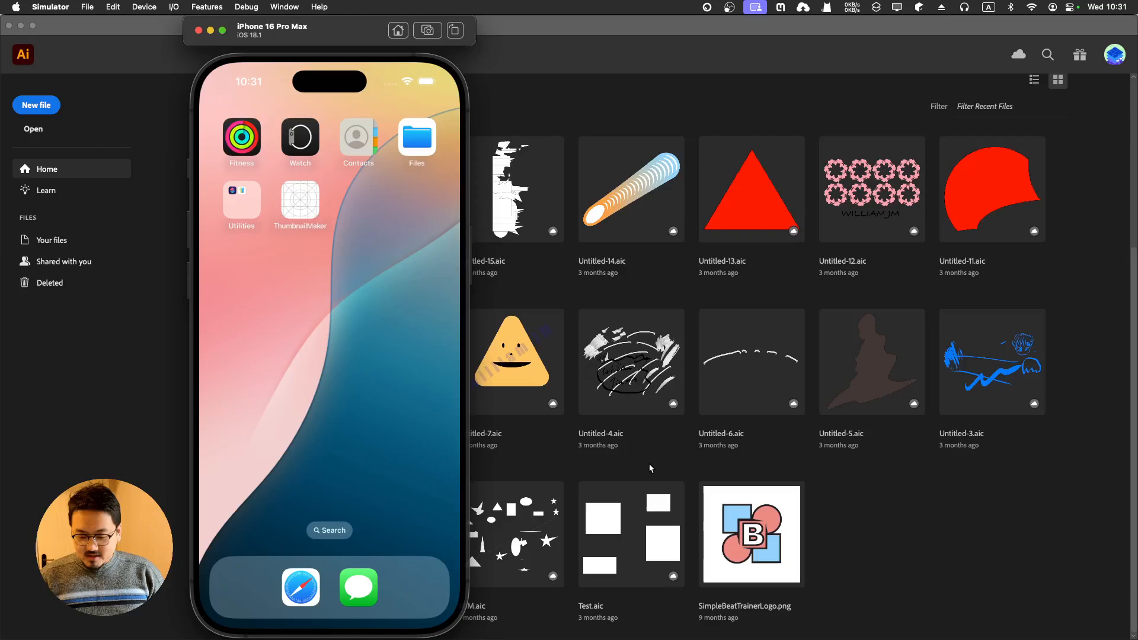
Step: Switch to the Apple Design Resources page in Chrome and look through its sections from iOS and iPadOS down to Product Bezels
left_click(849, 521)
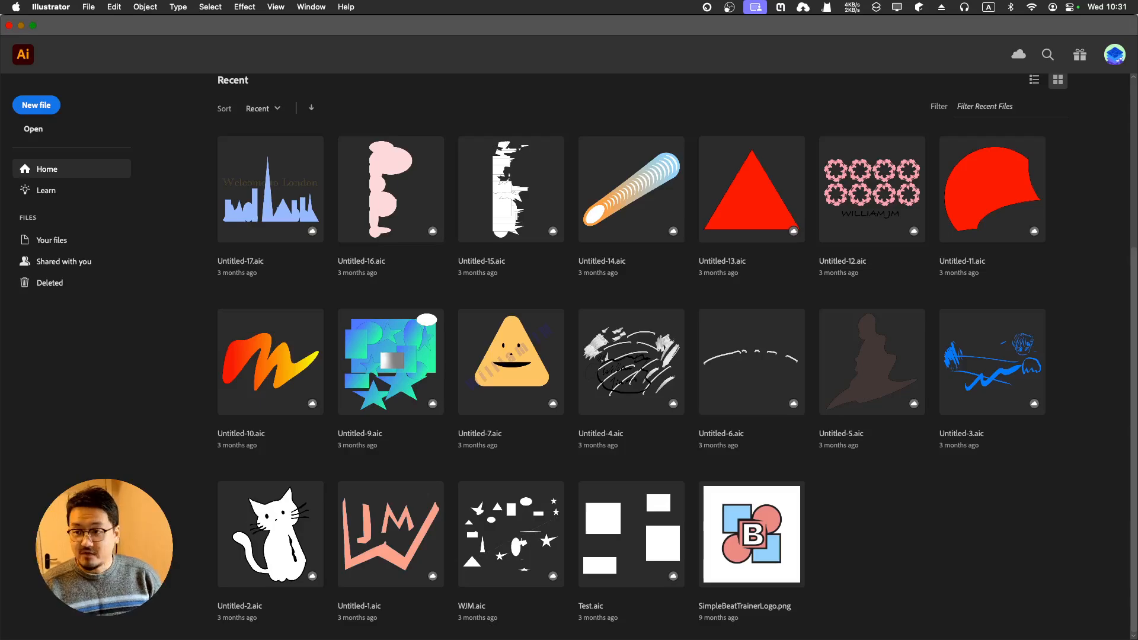
left_click_drag(938, 0, 937, 12)
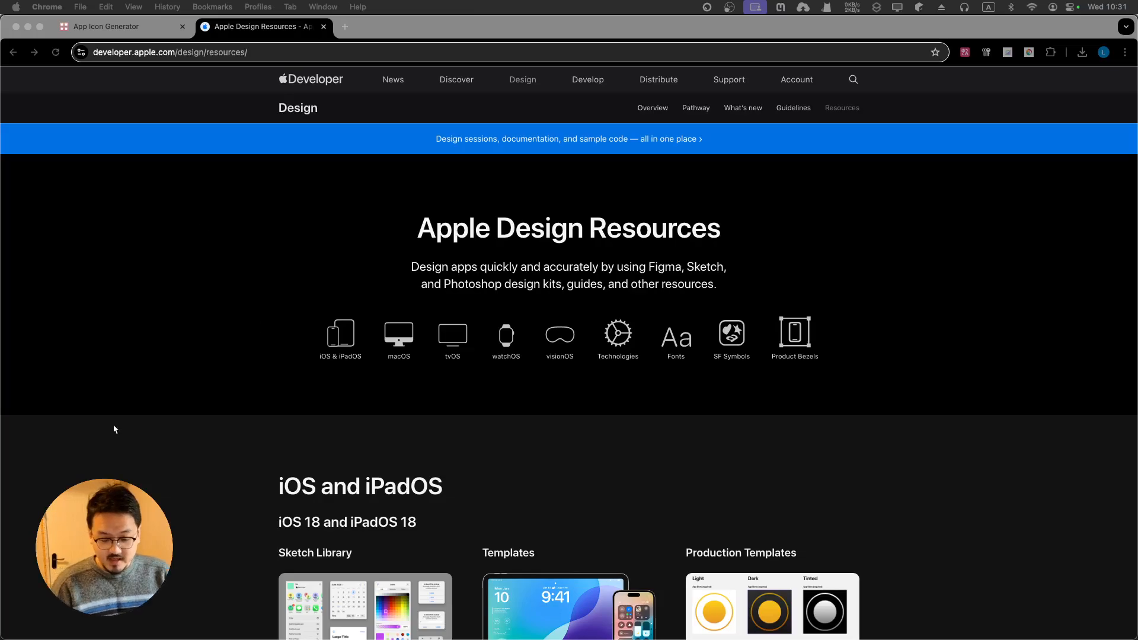
scroll(112, 429, "down", 4)
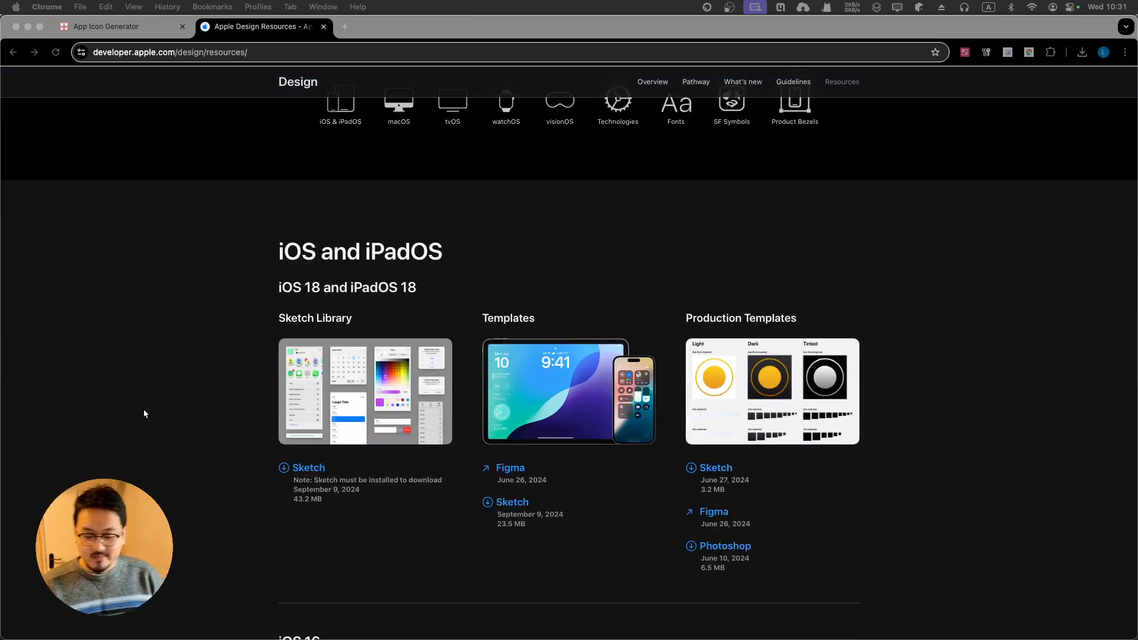
scroll(144, 410, "down", 7)
scroll(145, 409, "down", 10)
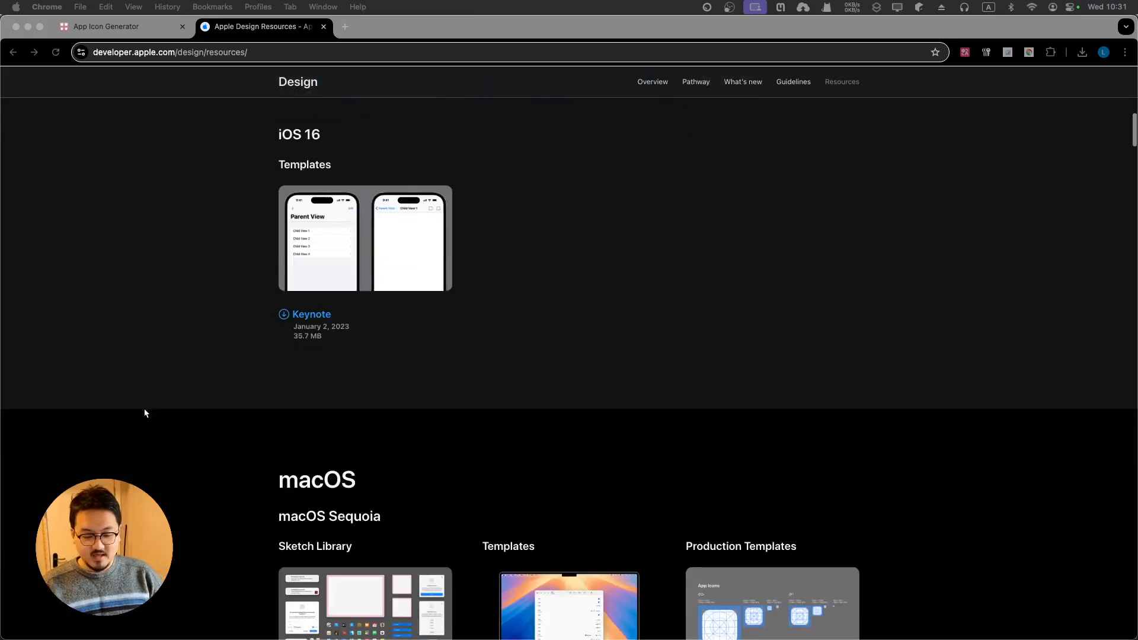
scroll(144, 414, "down", 20)
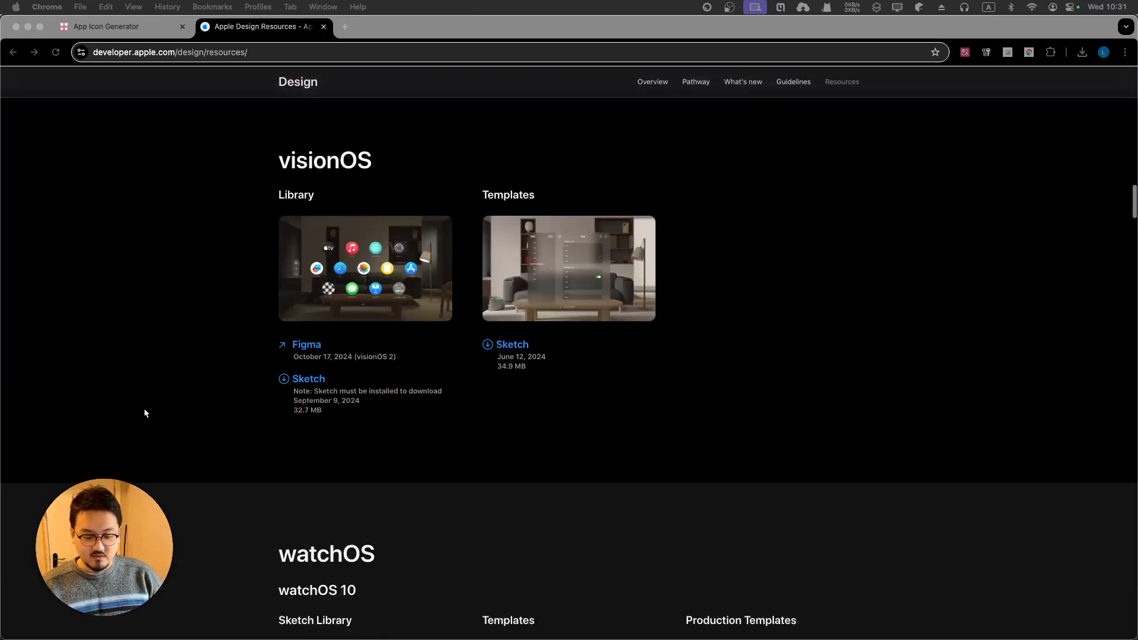
scroll(144, 413, "down", 20)
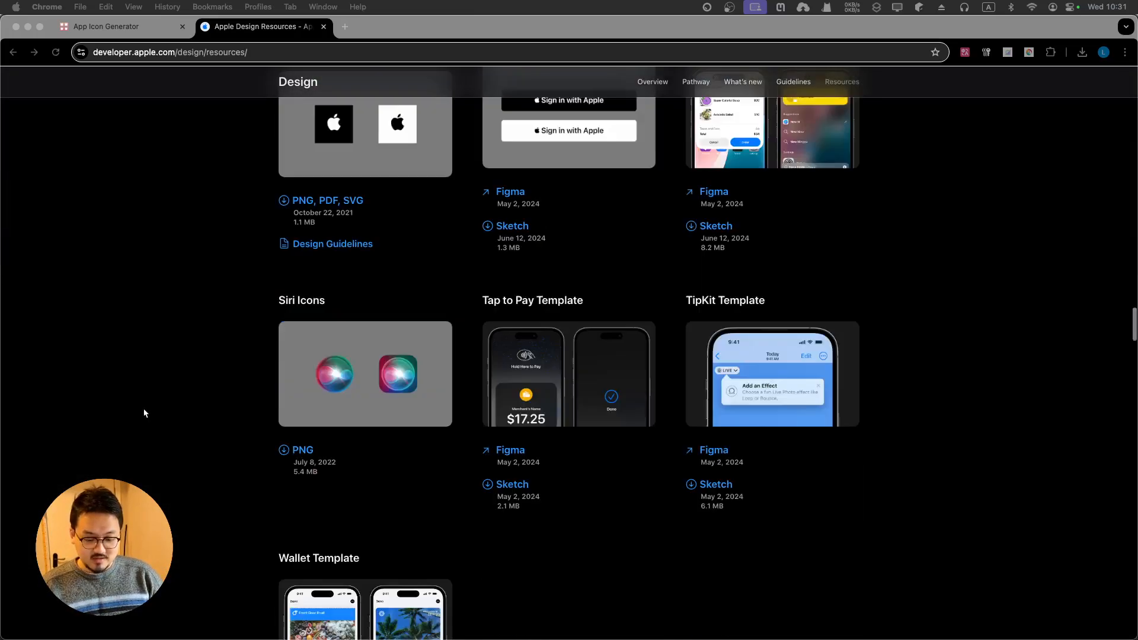
scroll(144, 413, "down", 20)
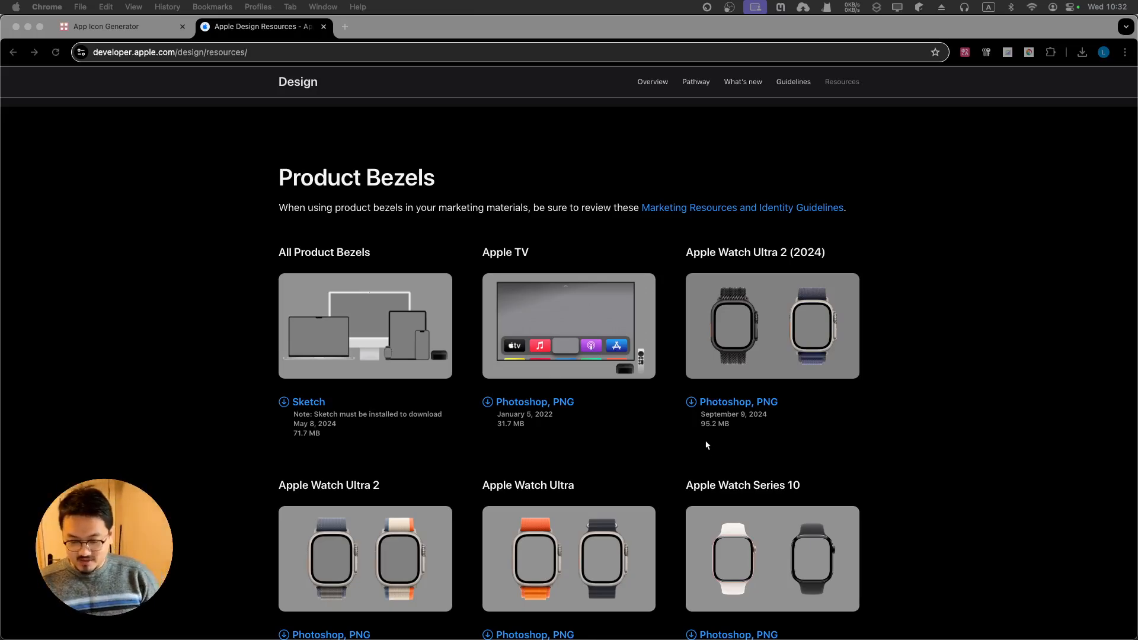
Step: Examine the Apple Watch product bezels and return to the iOS 18 and iPadOS 18 Production Templates
scroll(720, 450, "down", 5)
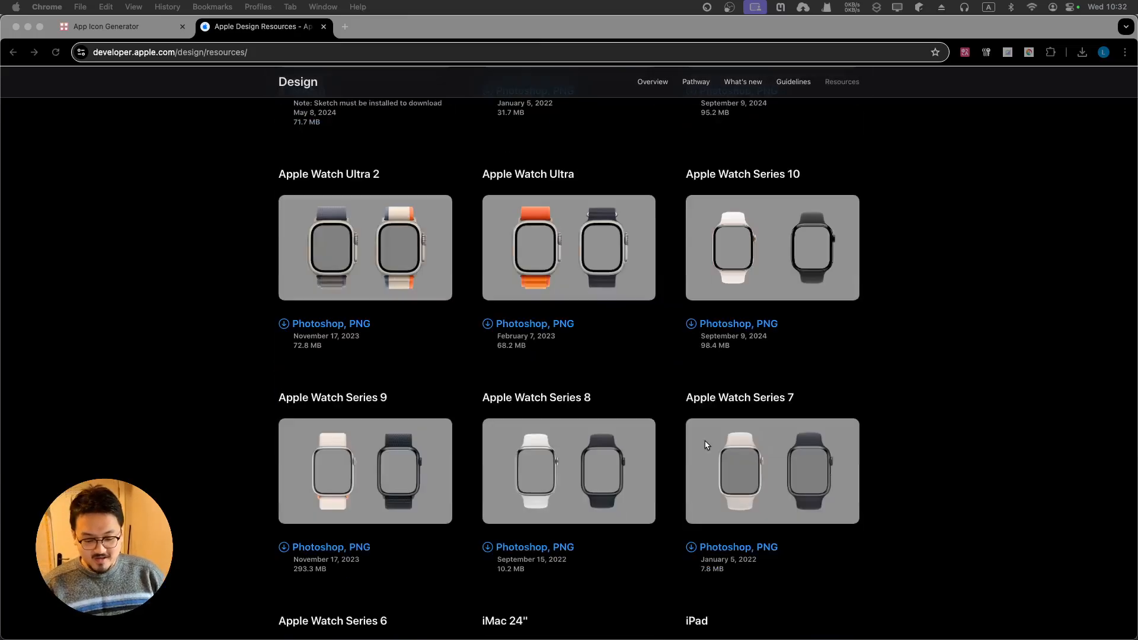
scroll(706, 445, "down", 1)
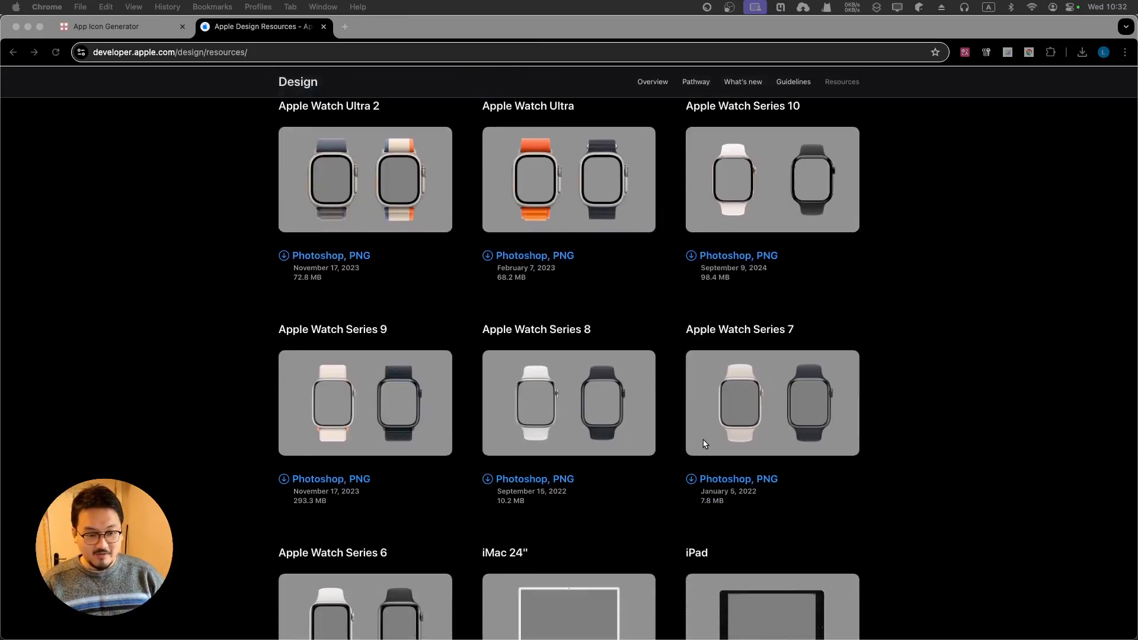
scroll(719, 449, "up", 10)
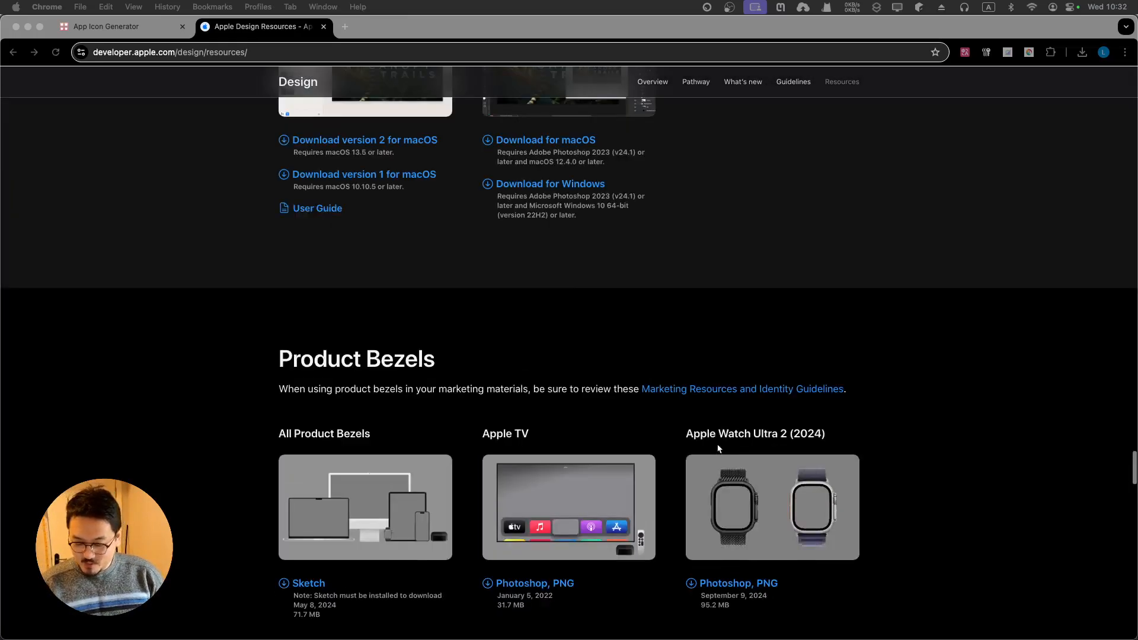
scroll(719, 448, "down", 10)
scroll(719, 448, "up", 15)
scroll(719, 449, "up", 20)
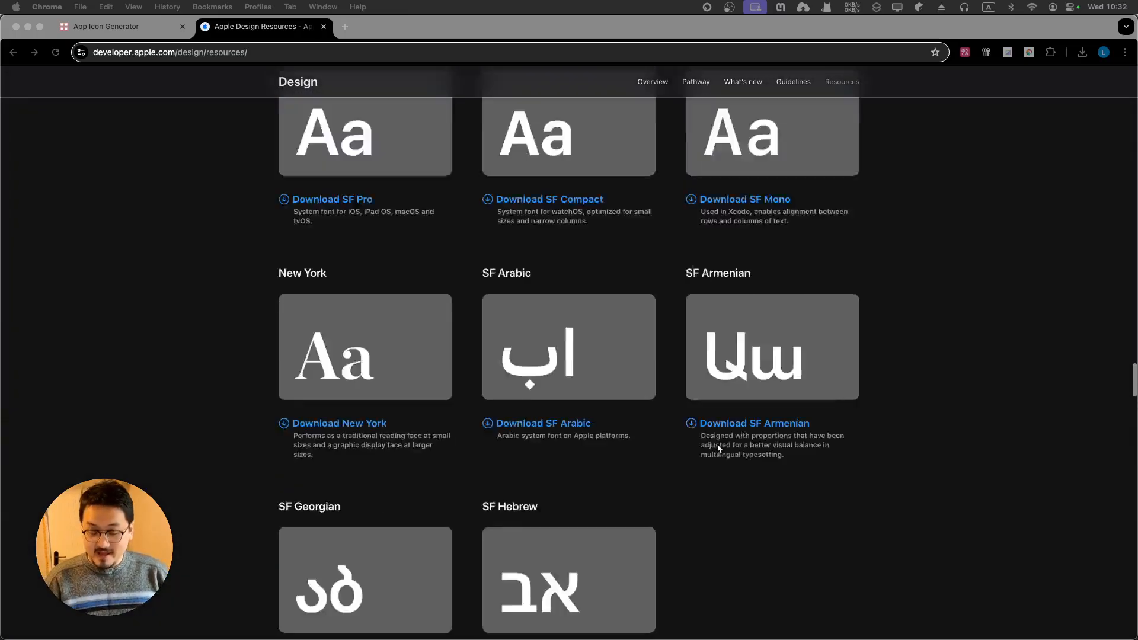
scroll(719, 439, "up", 20)
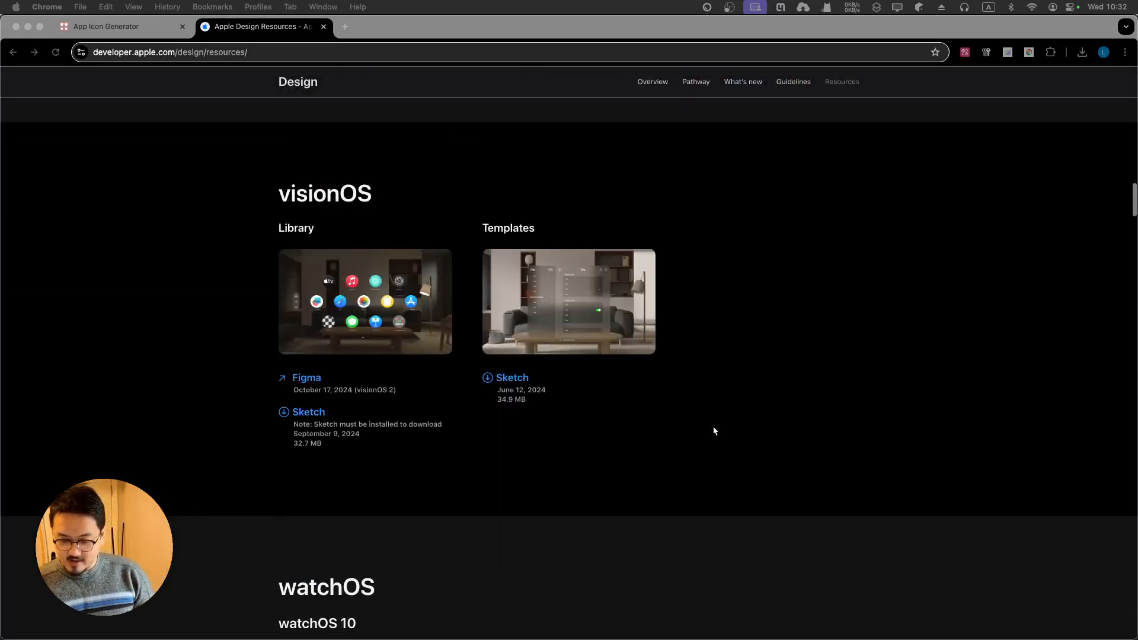
scroll(735, 408, "up", 20)
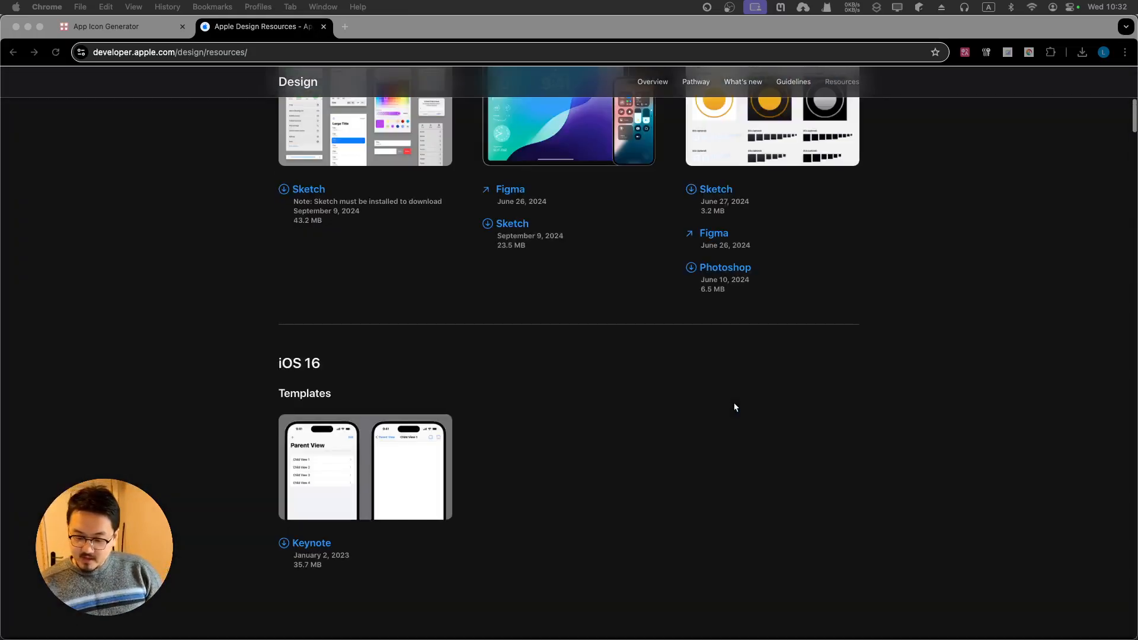
scroll(735, 411, "down", 3)
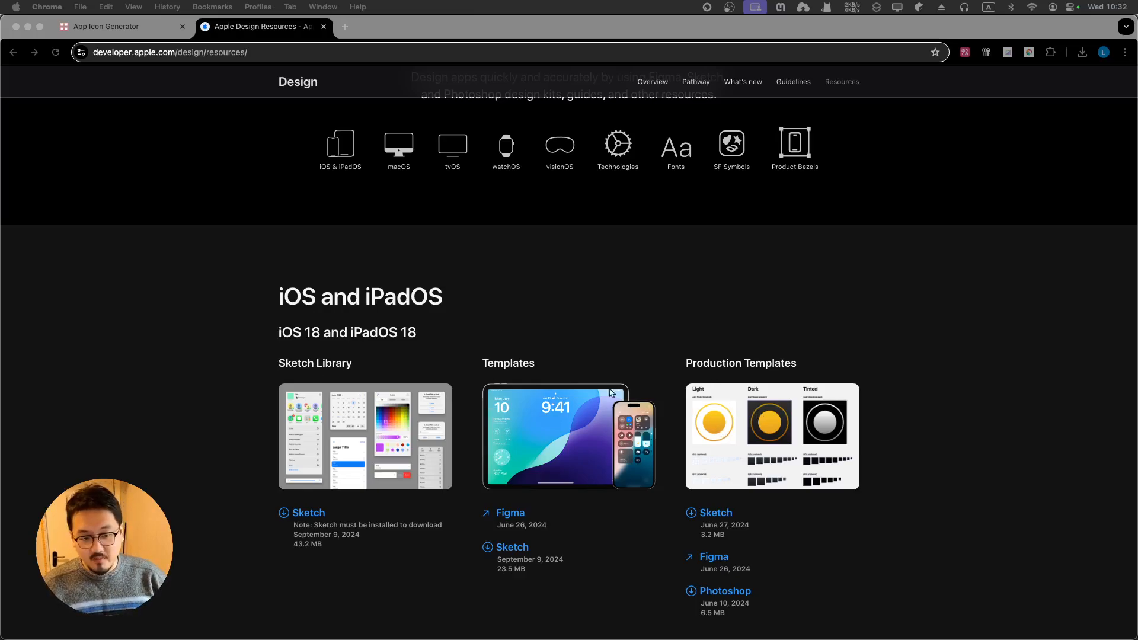
Step: Look at the App Icon Generator site's image upload and platform options, and check the overview of open windows
left_click(90, 27)
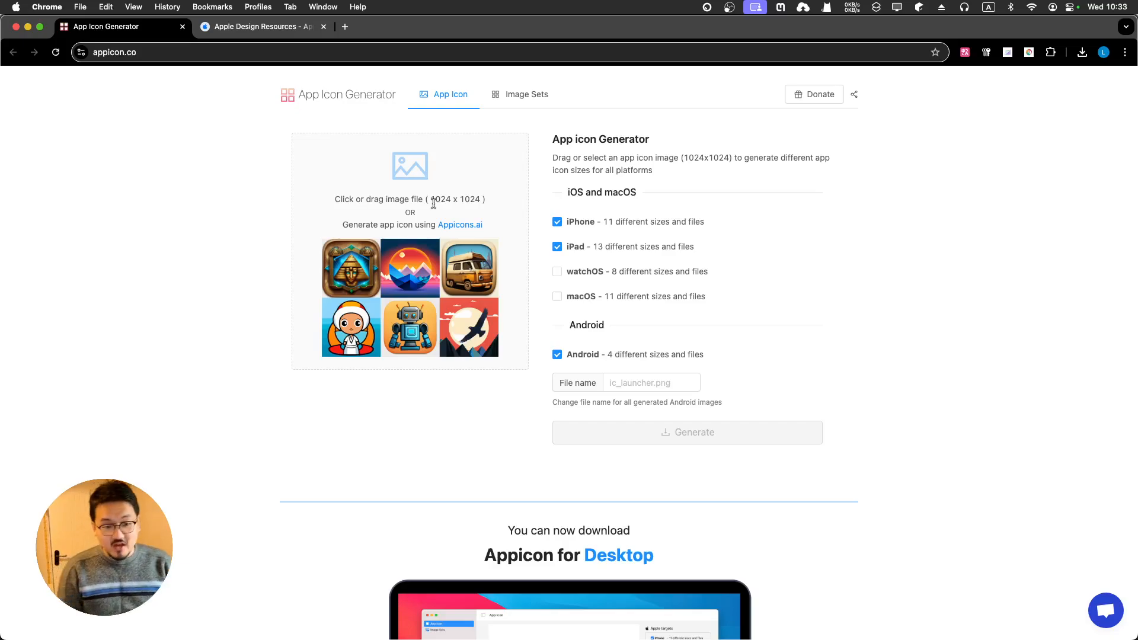
key("ctrl+Up")
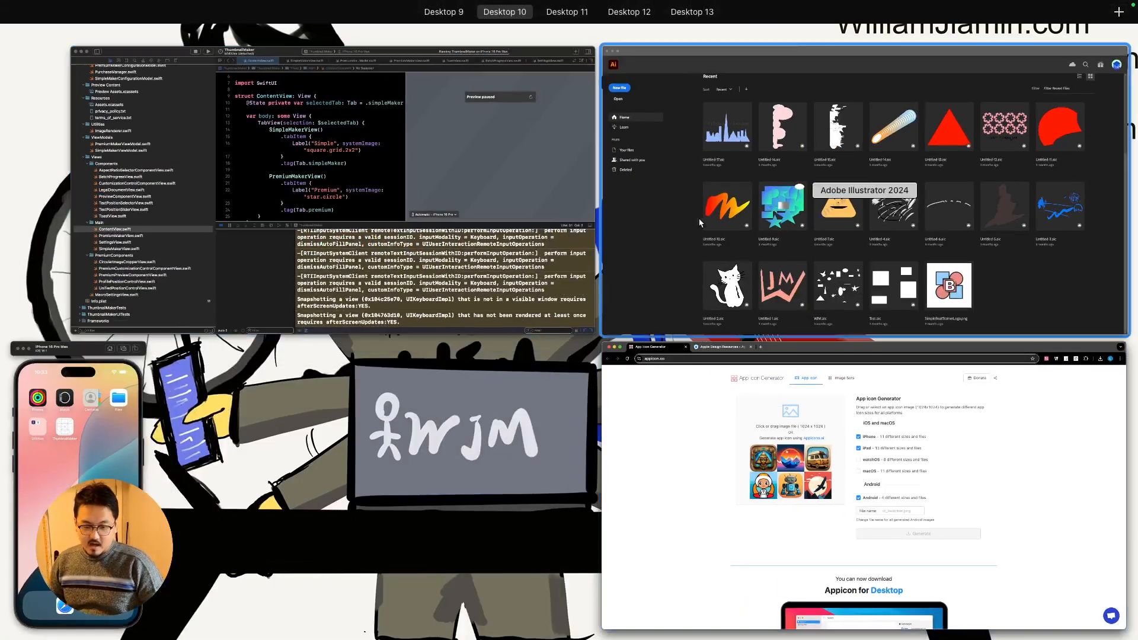
key("ctrl+Up")
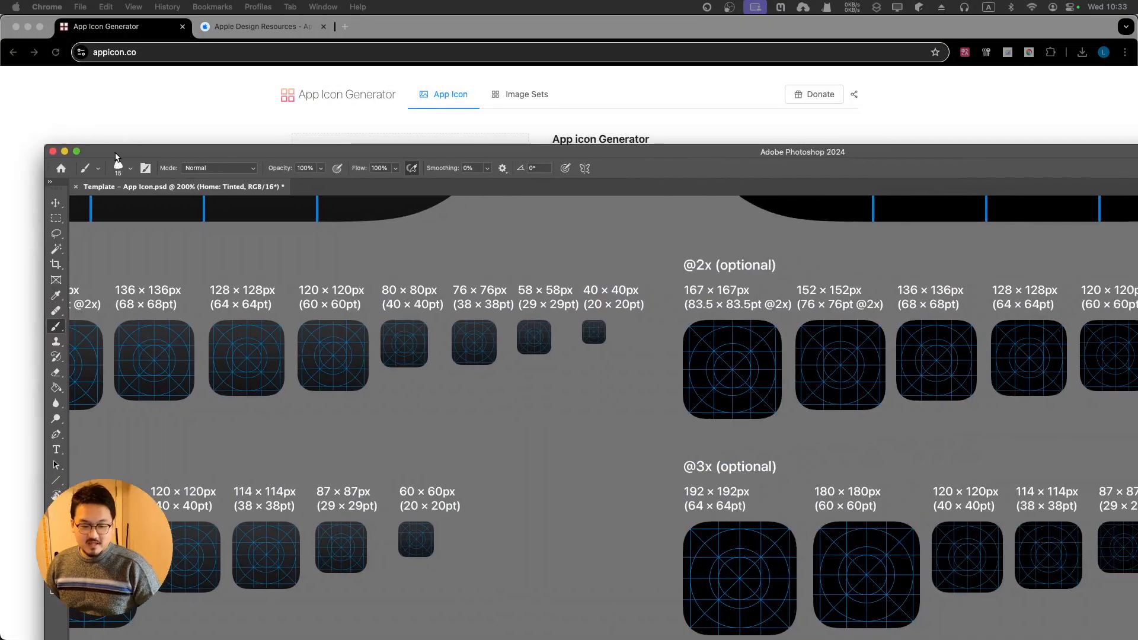
Step: Switch to Photoshop, enlarge its window and examine the Light, Dark and Tinted icons in Template – App Icon.psd
left_click(117, 147)
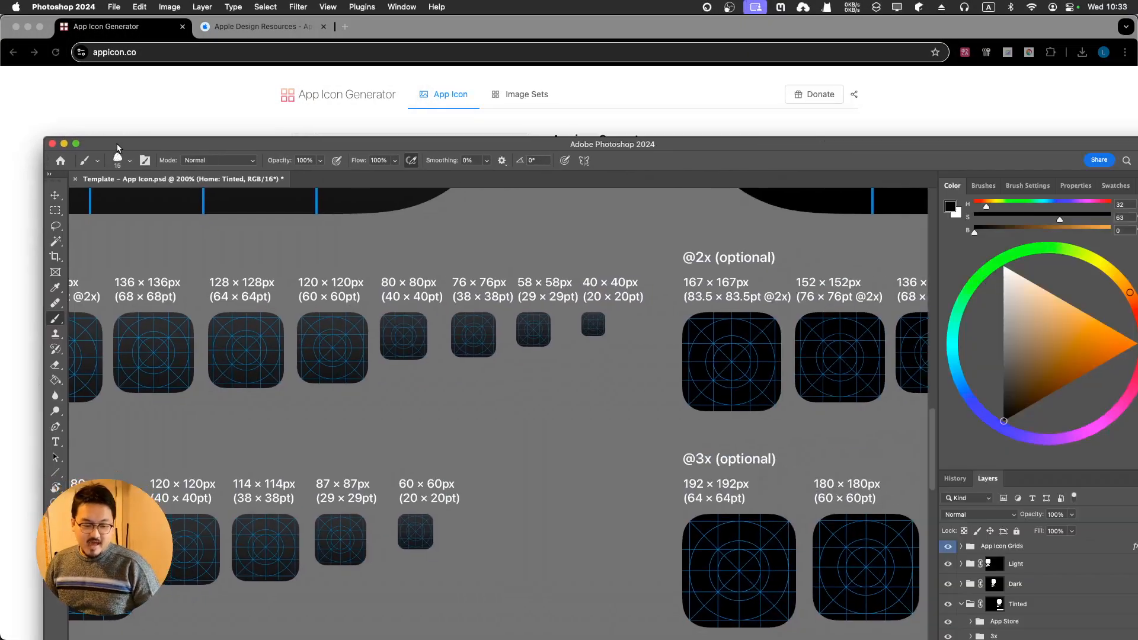
double_click(117, 147)
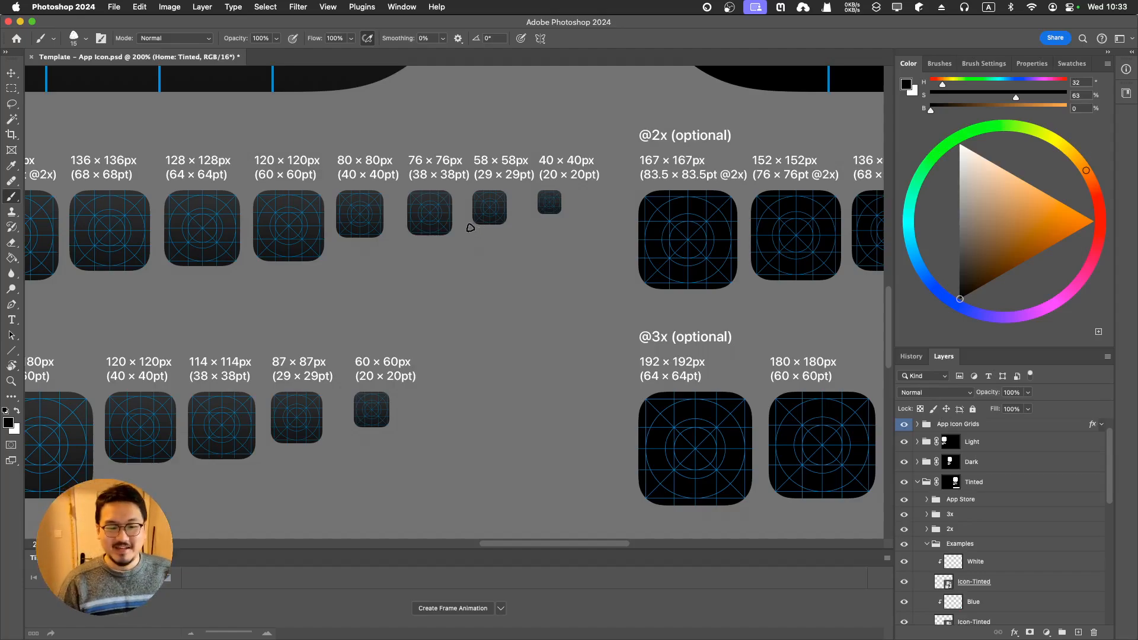
scroll(471, 227, "up", 5)
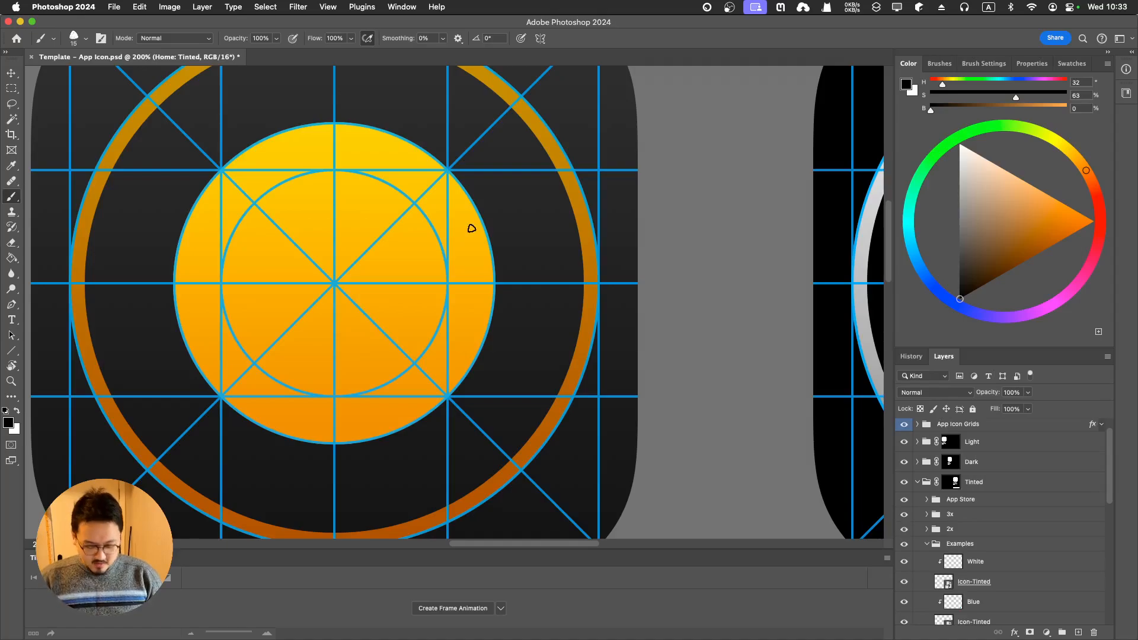
scroll(472, 228, "down", 6)
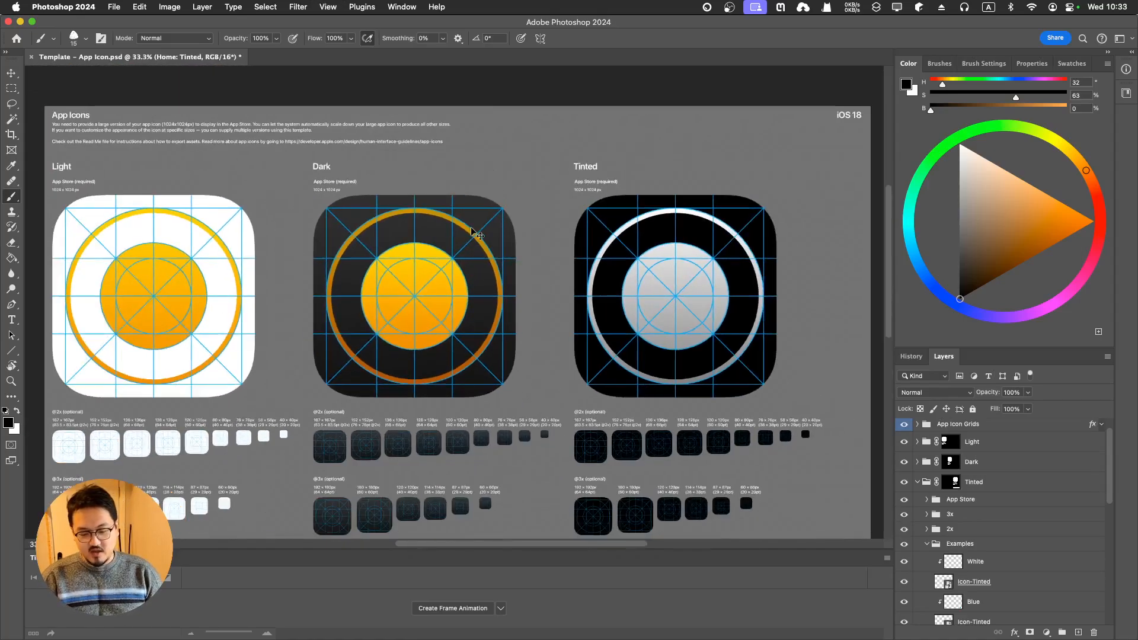
scroll(471, 227, "down", 1)
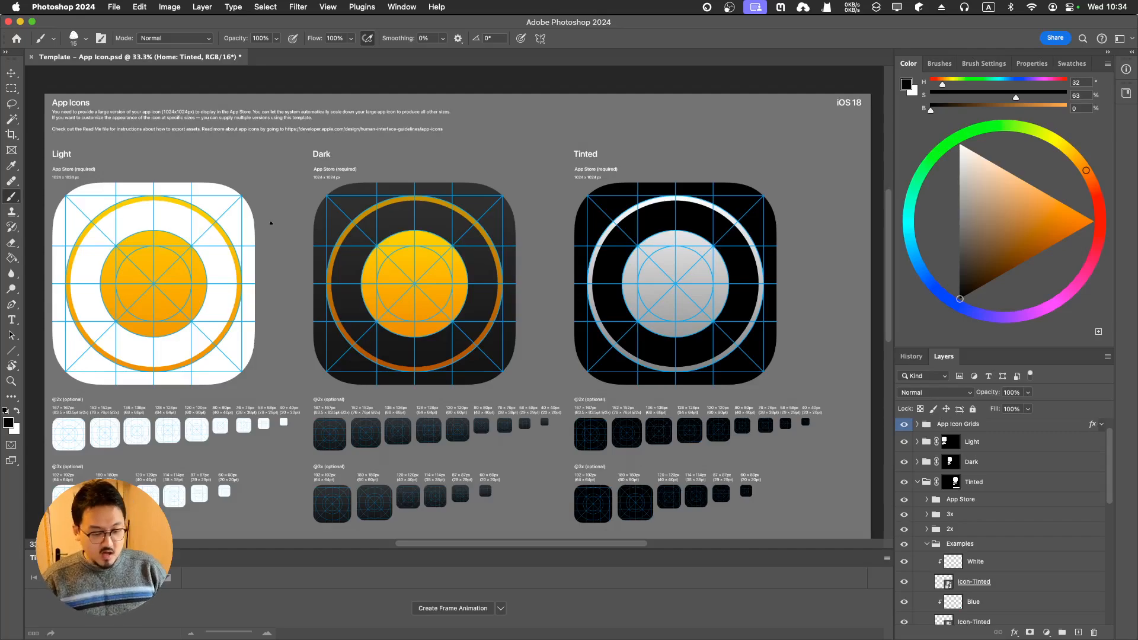
scroll(271, 221, "left", 3)
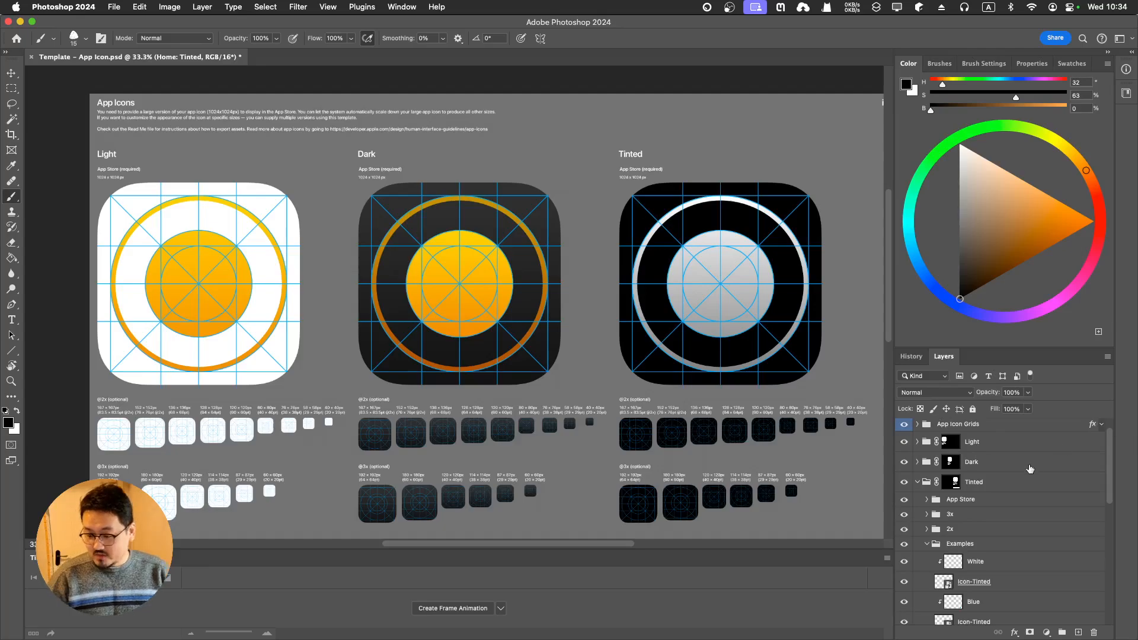
Step: Expand the App Icon Grids and Light groups and open the Icon smart object inside Icon-Light-1024x1024.png for editing
left_click(917, 425)
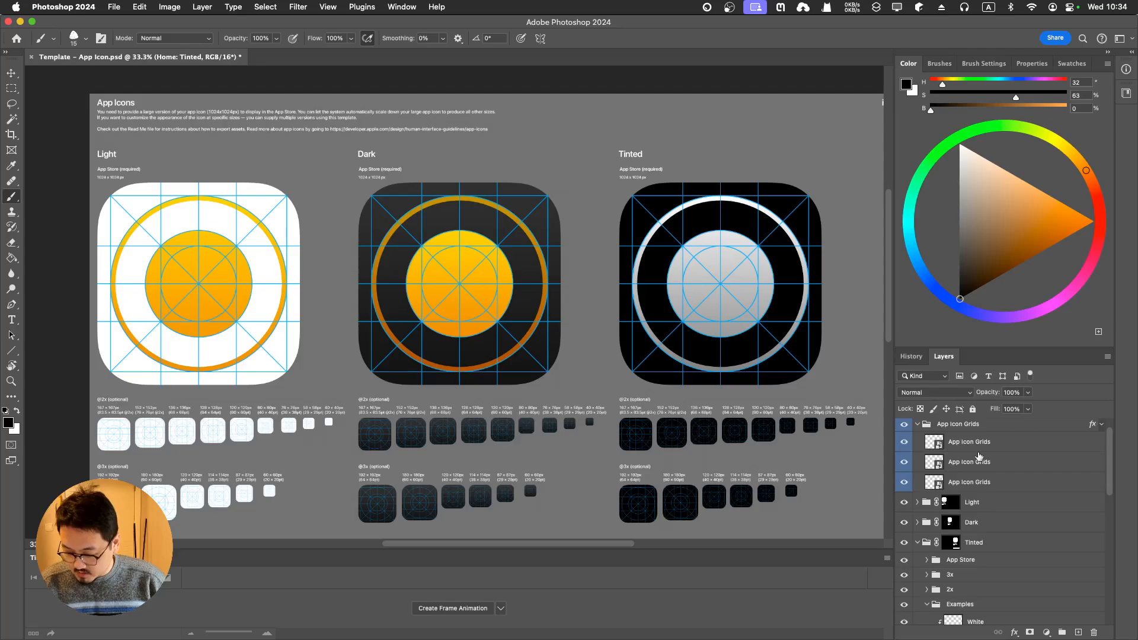
left_click(917, 503)
scroll(920, 501, "down", 2)
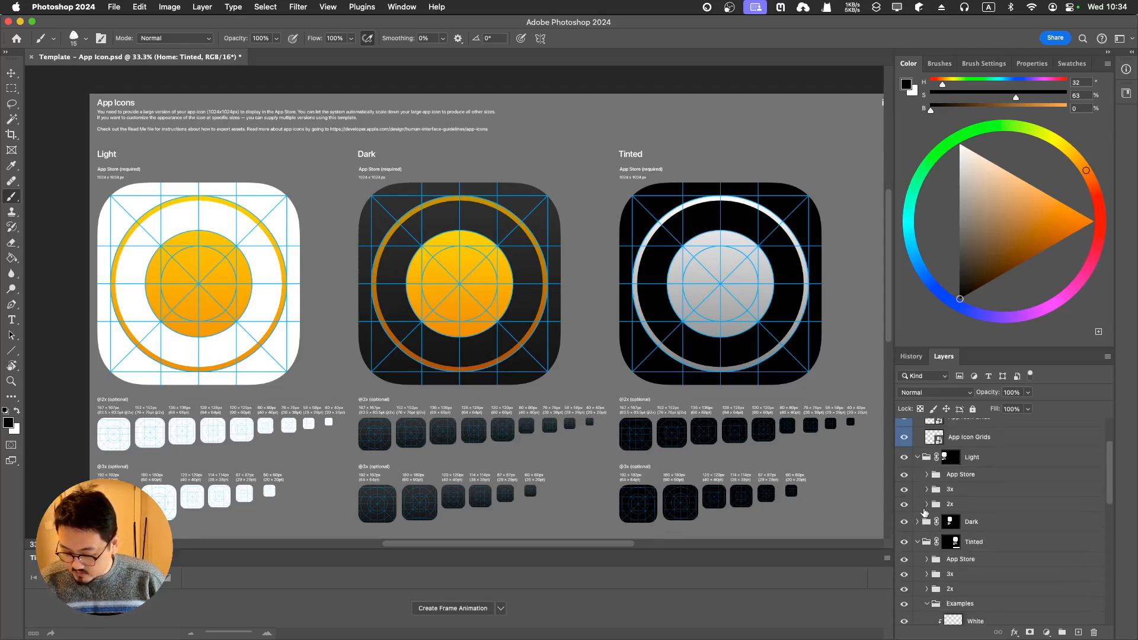
left_click(927, 475)
left_click(936, 489)
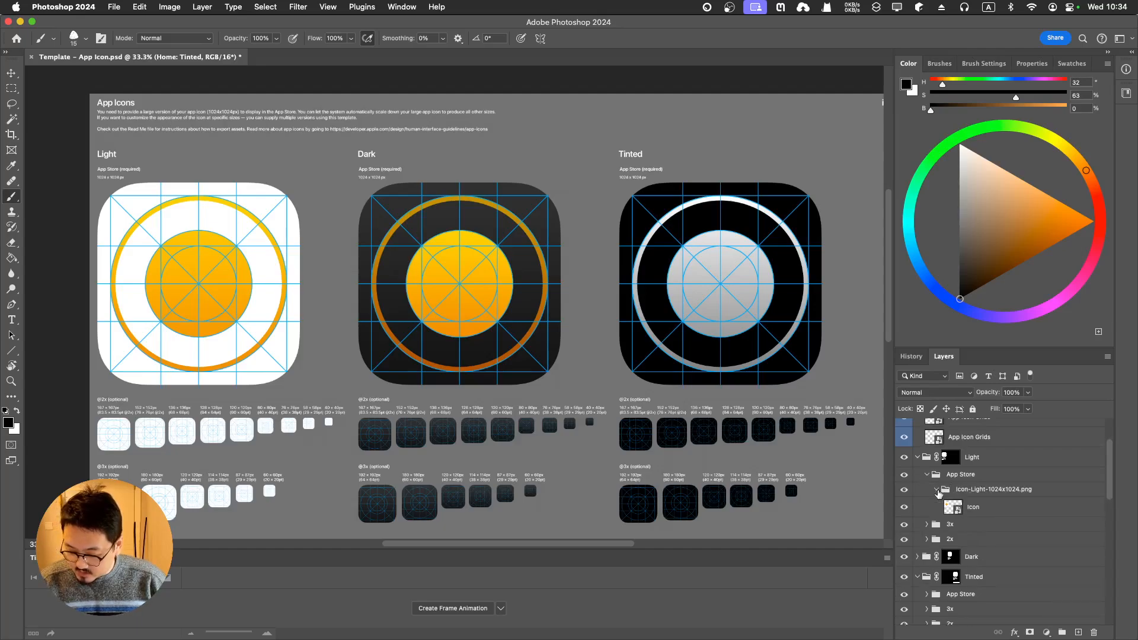
left_click(950, 507)
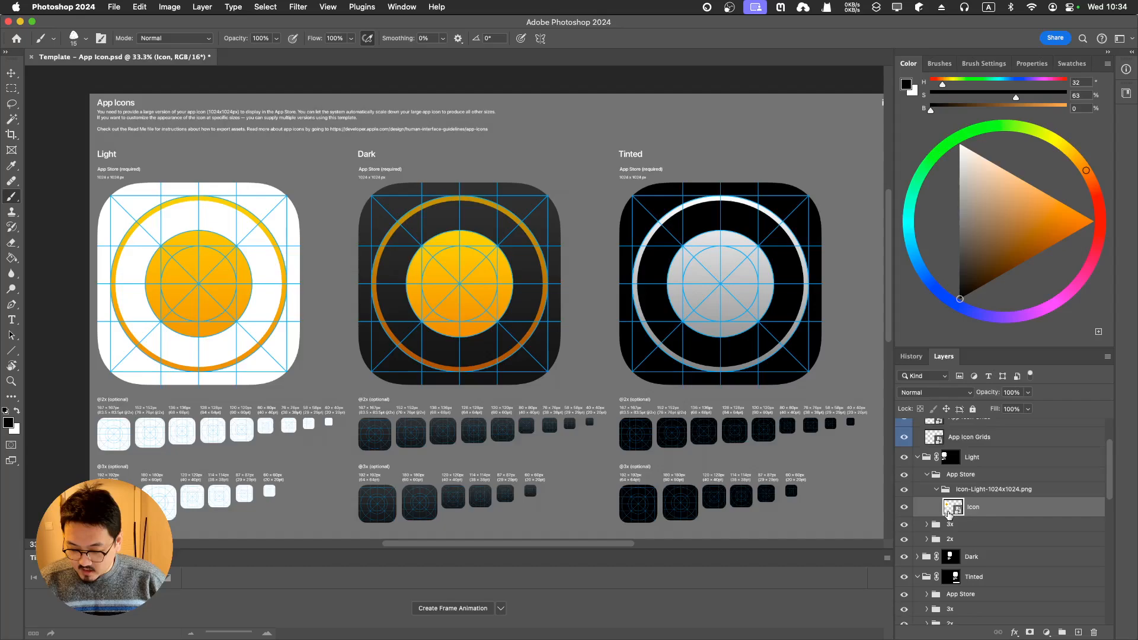
double_click(952, 509)
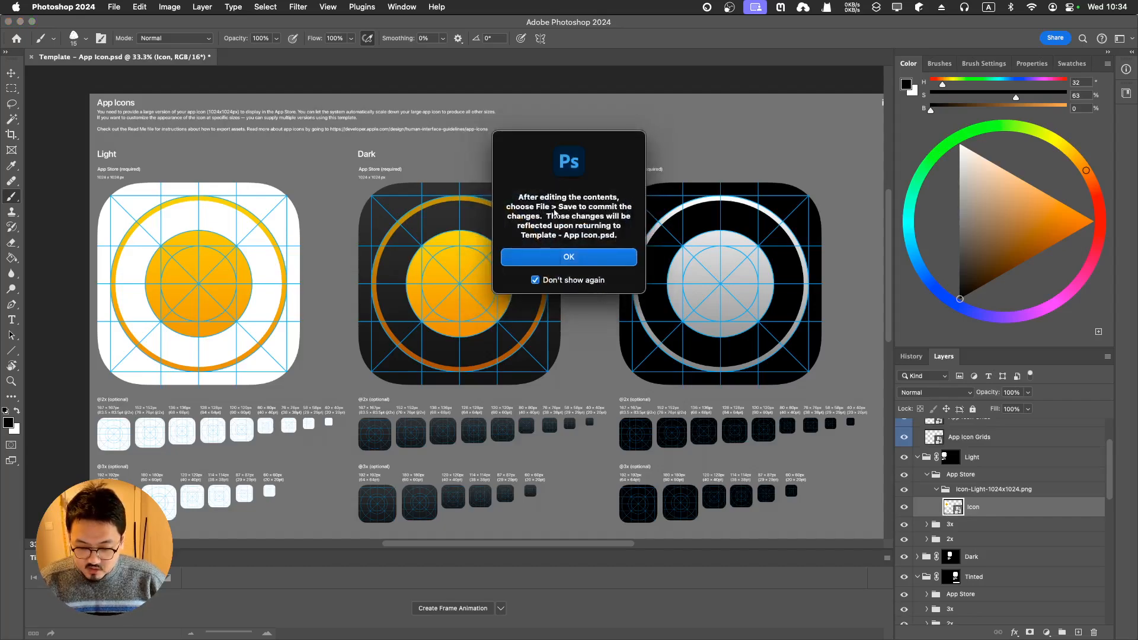
left_click(565, 258)
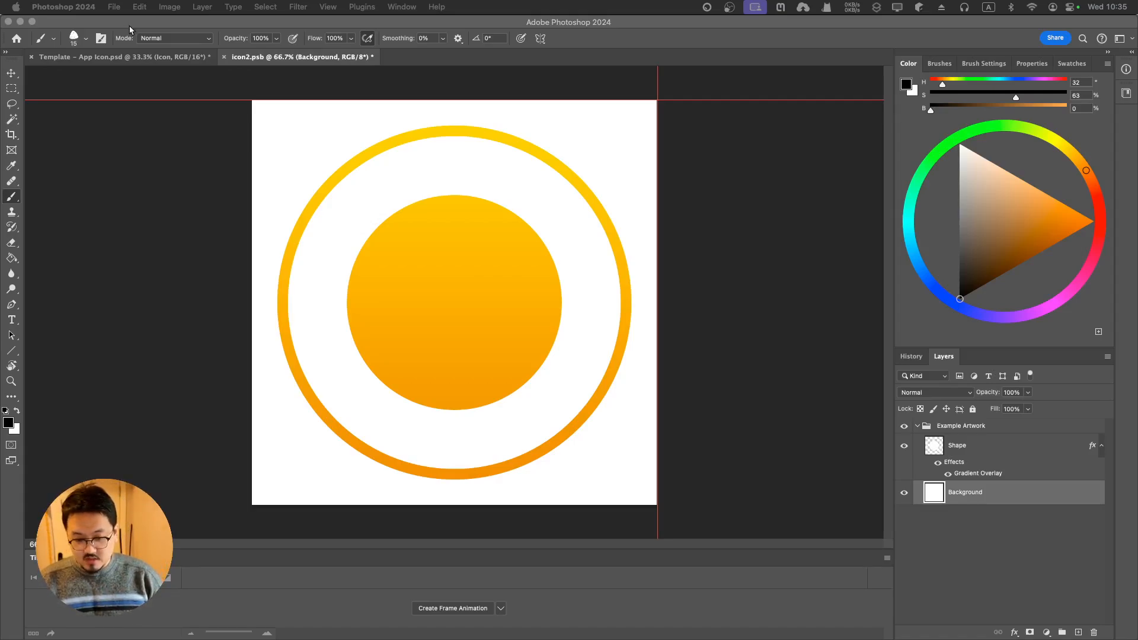
key("ctrl+Up")
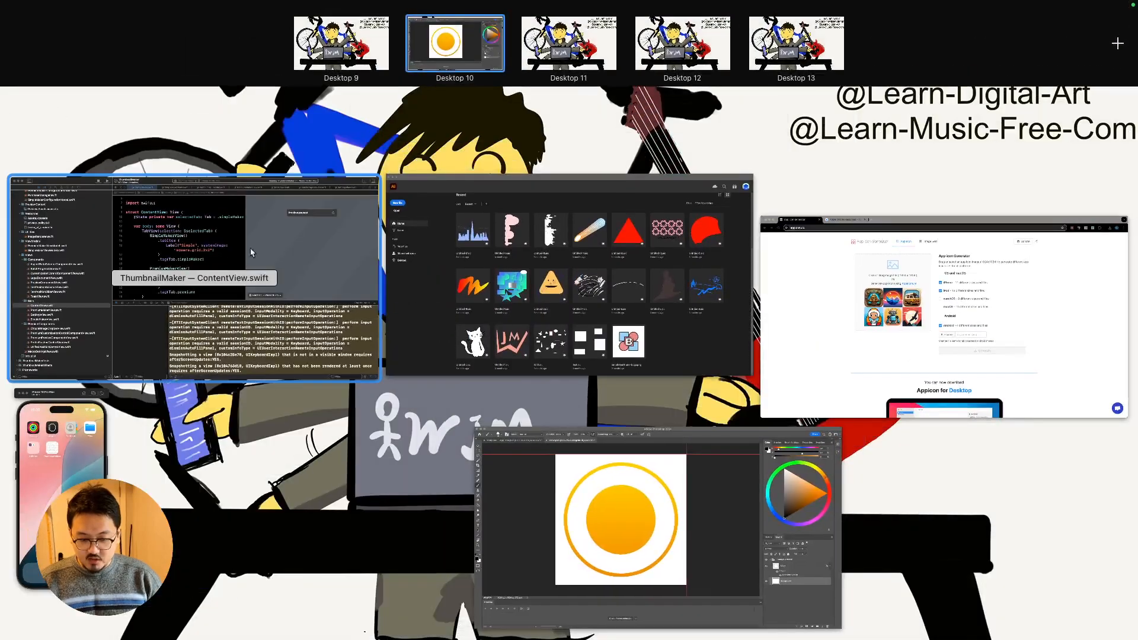
left_click(446, 259)
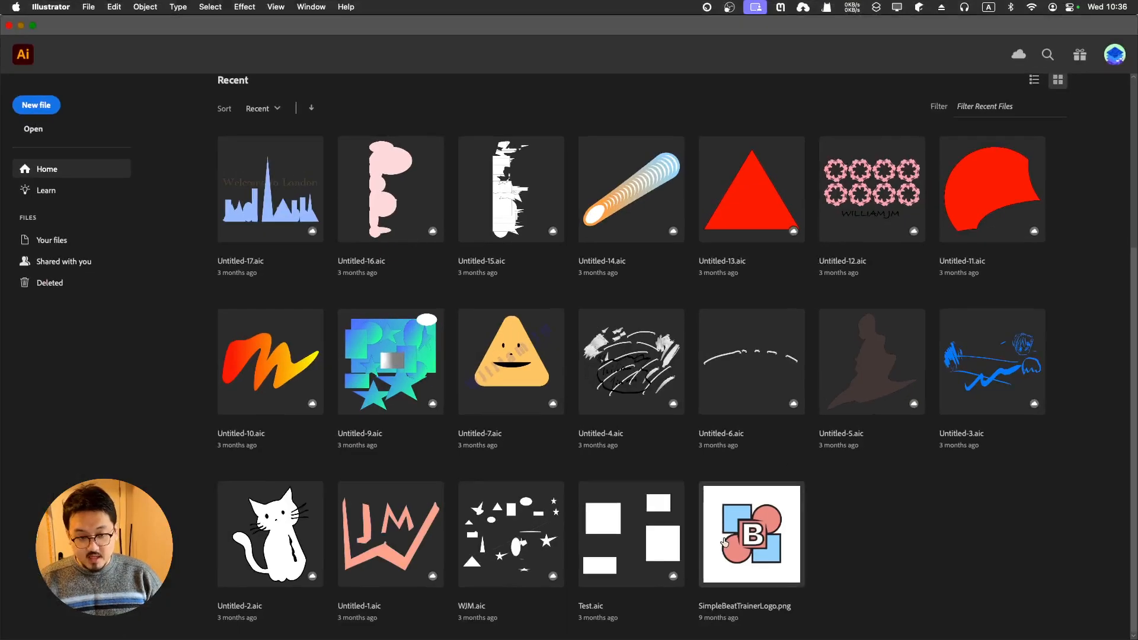
key("ctrl+Up")
left_click(787, 276)
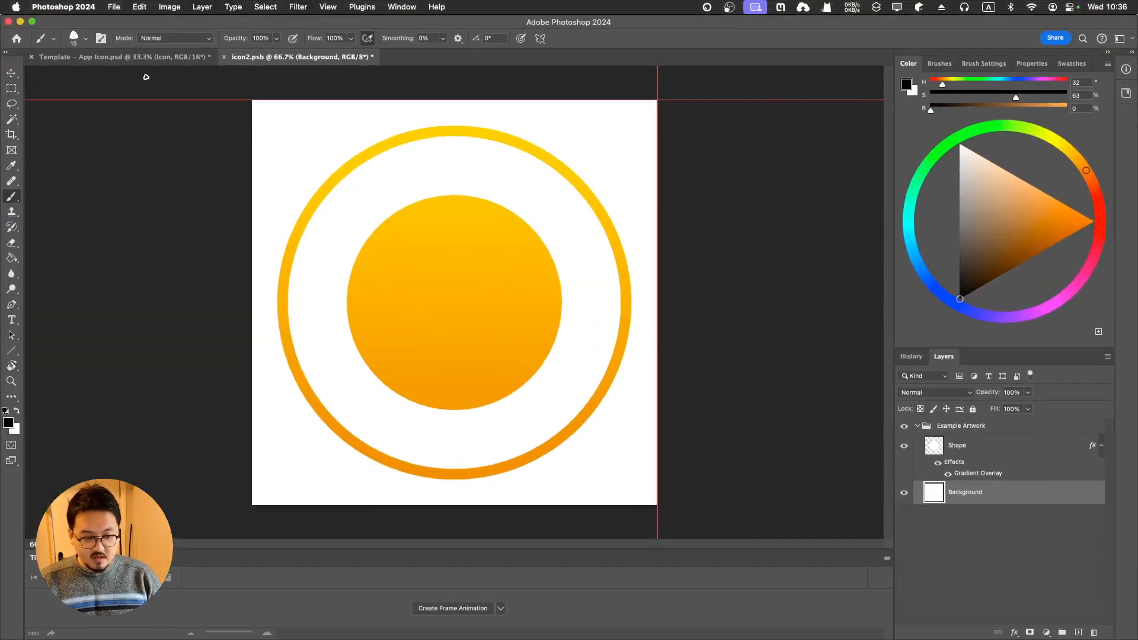
Step: Review the Light icon in Template – App Icon.psd and switch to Illustrator's home screen
left_click(133, 58)
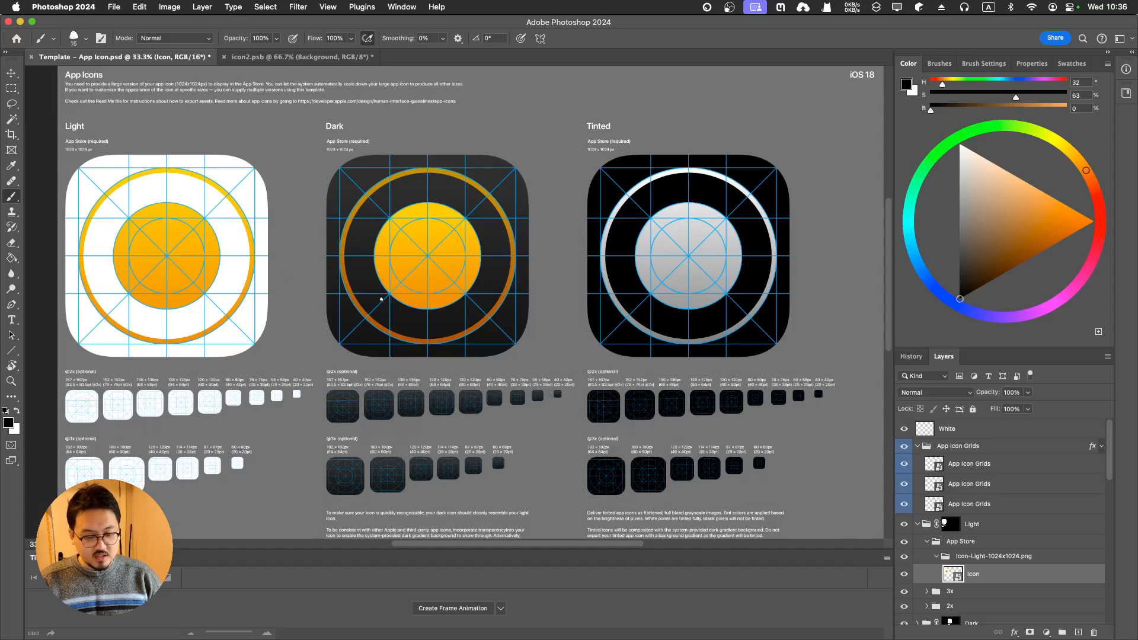
scroll(381, 299, "left", 5)
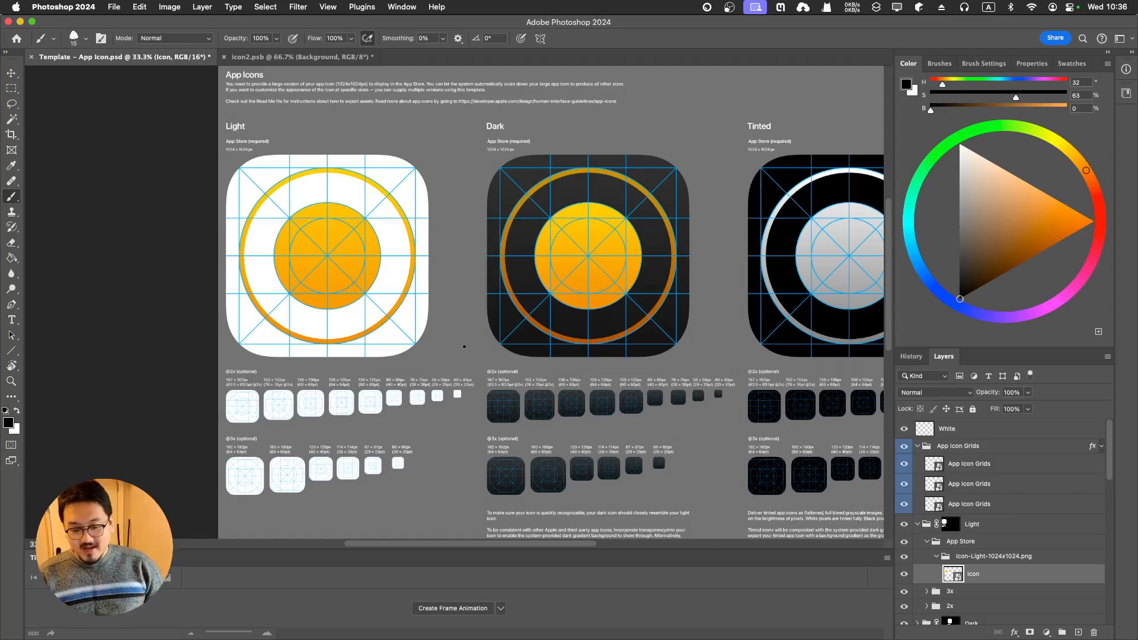
key("ctrl+Up")
left_click(863, 313)
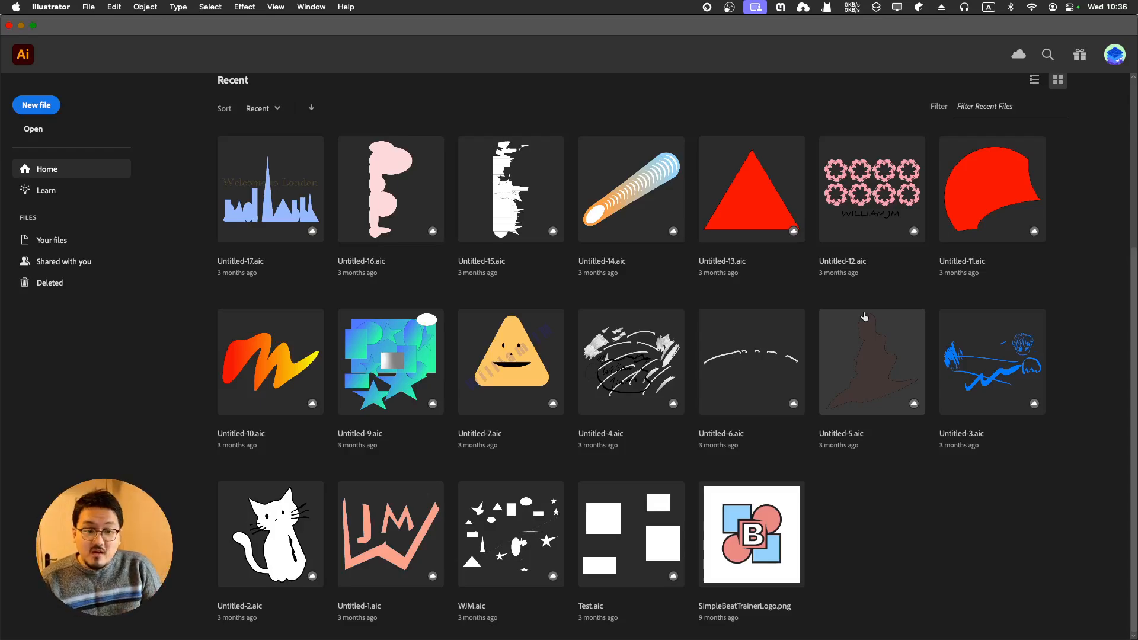
Step: Switch to Chrome and look at the App Icon Generator's upload area and platform options
key("ctrl+Up")
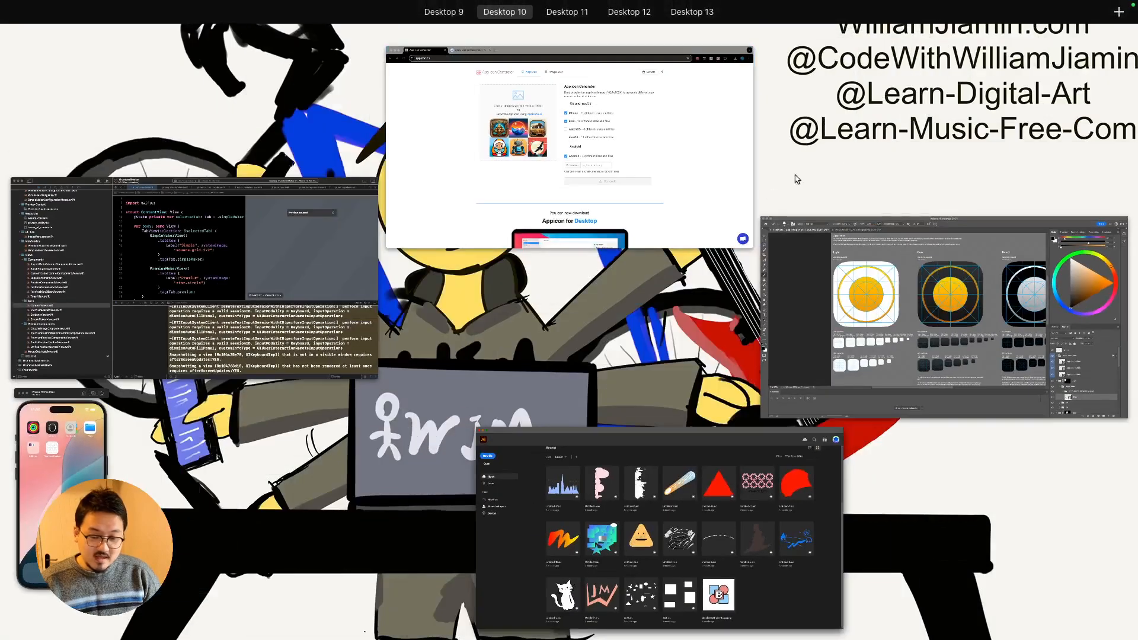
left_click(536, 193)
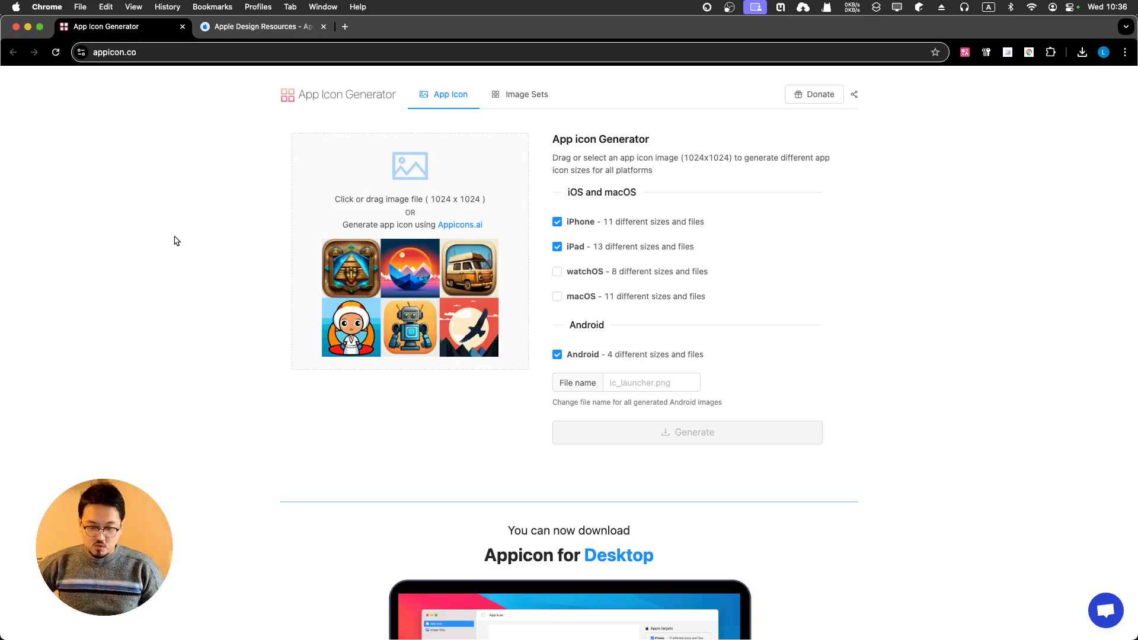
Step: Switch to Photoshop and add a blank layer above the Icon layer inside the Icon-Light-1024x1024.png group
key("ctrl+Up")
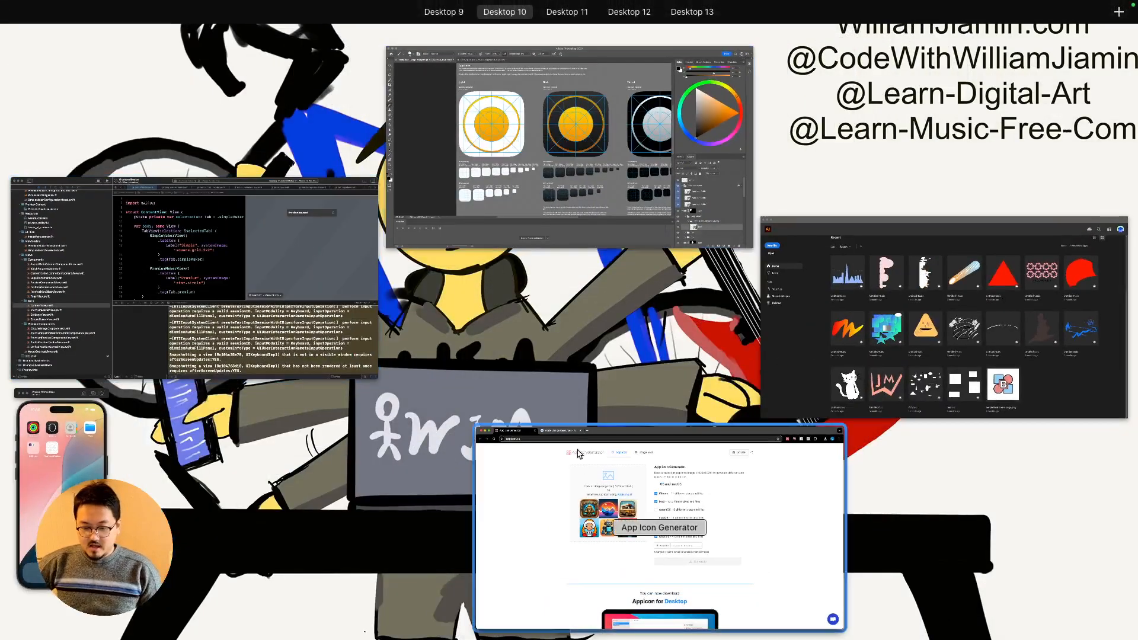
left_click(511, 244)
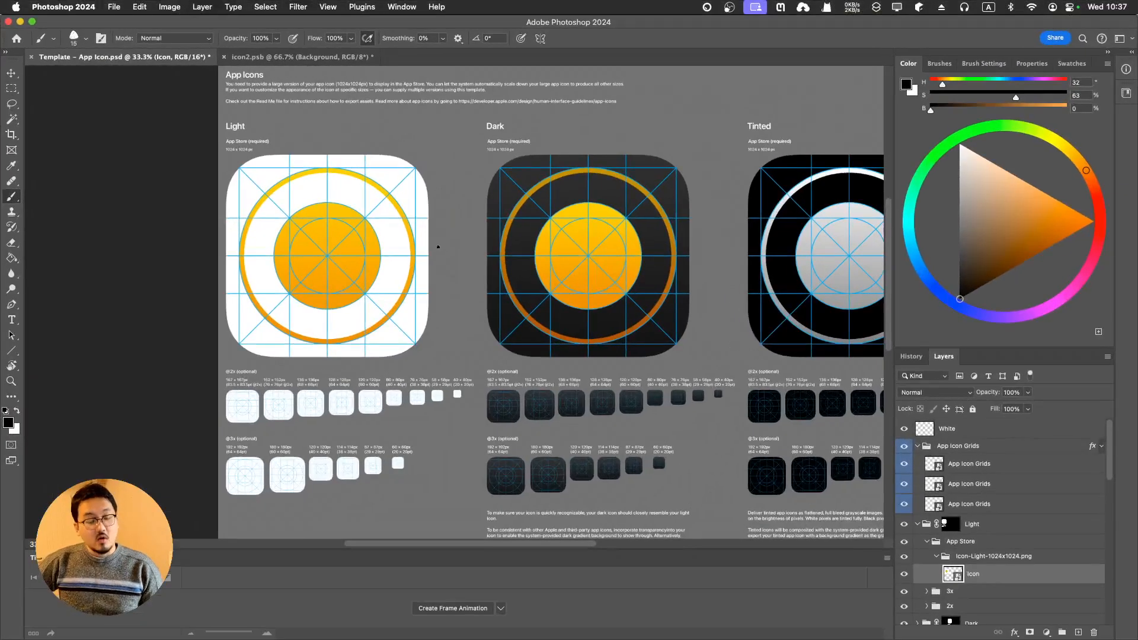
key("super+alt+shift+n")
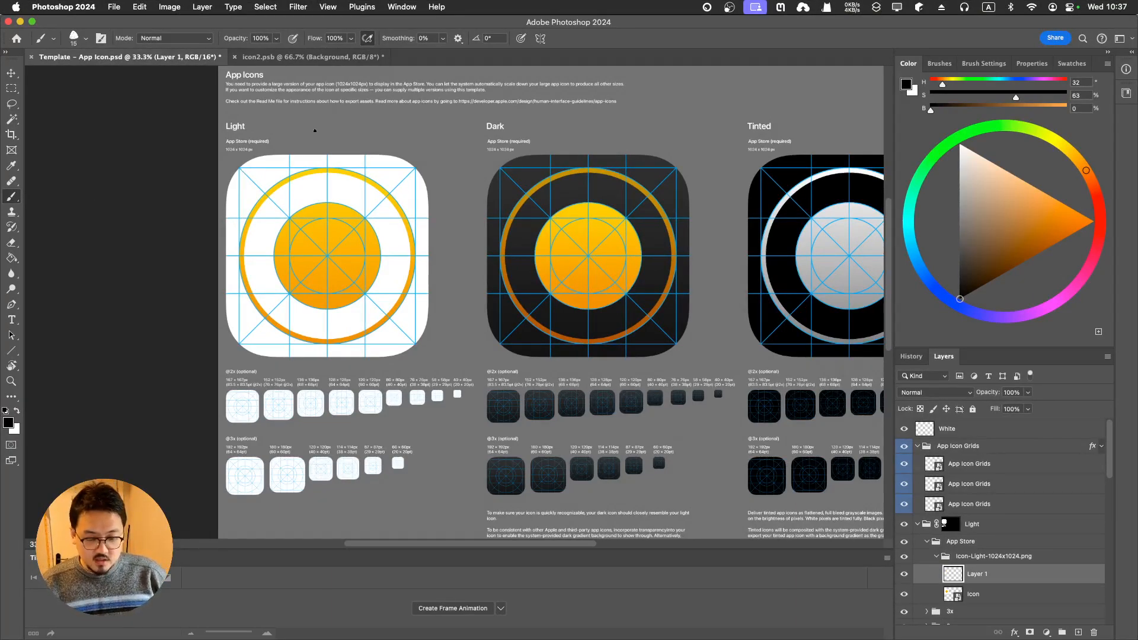
key("super+equal")
key("super+equal")
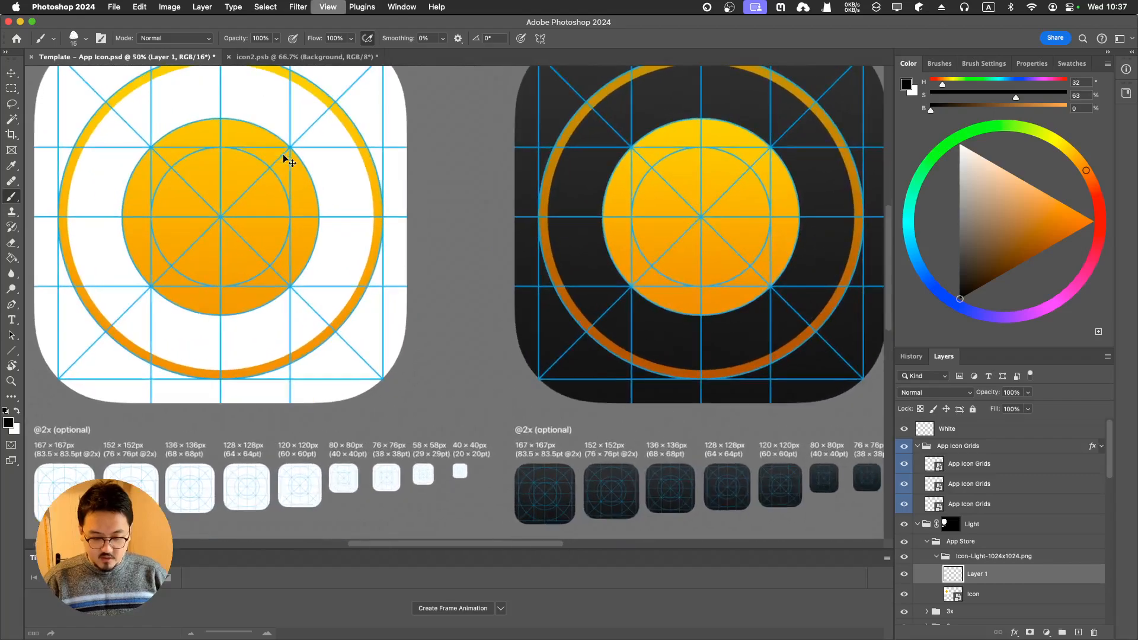
scroll(283, 156, "up", 5)
scroll(284, 156, "left", 5)
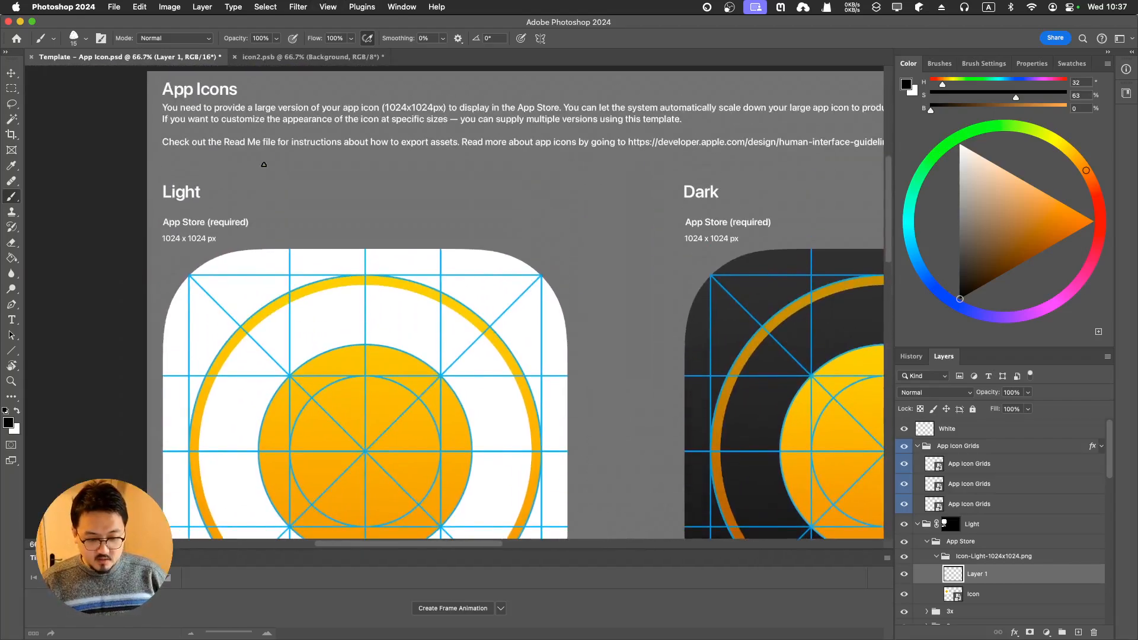
scroll(254, 229, "right", 10)
scroll(253, 230, "left", 10)
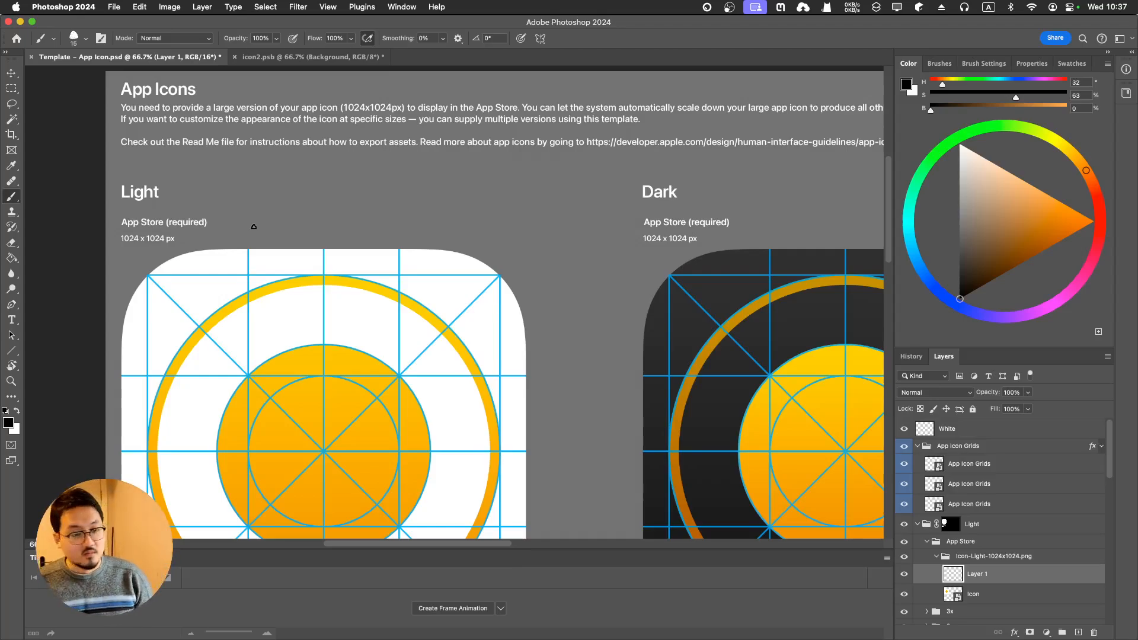
scroll(254, 226, "right", 15)
scroll(254, 227, "left", 20)
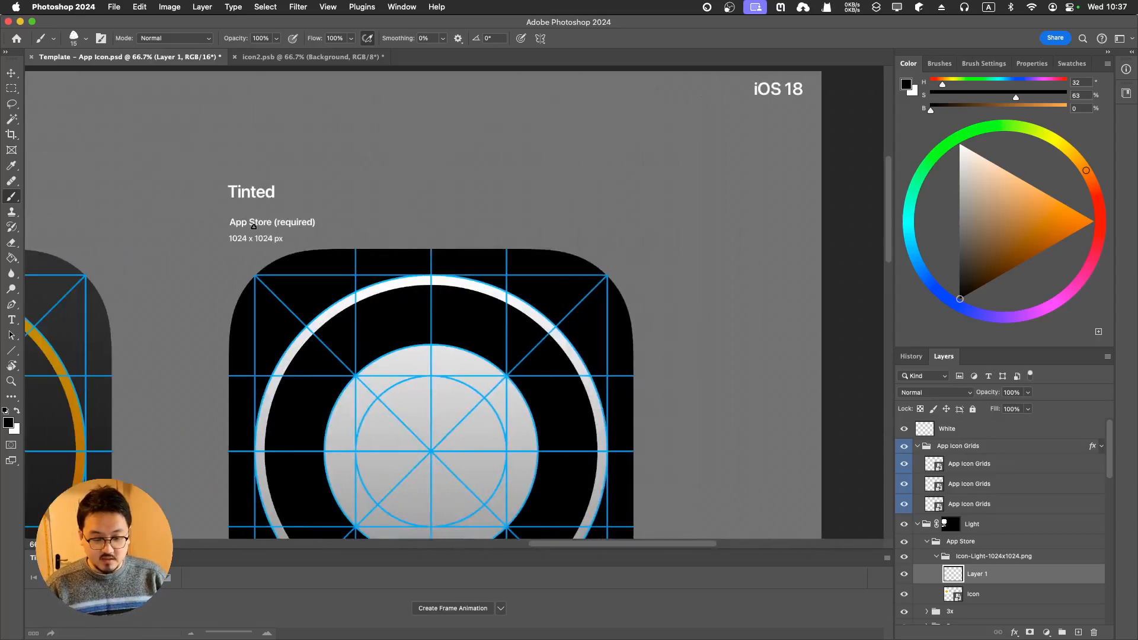
scroll(254, 226, "right", 15)
scroll(253, 225, "left", 3)
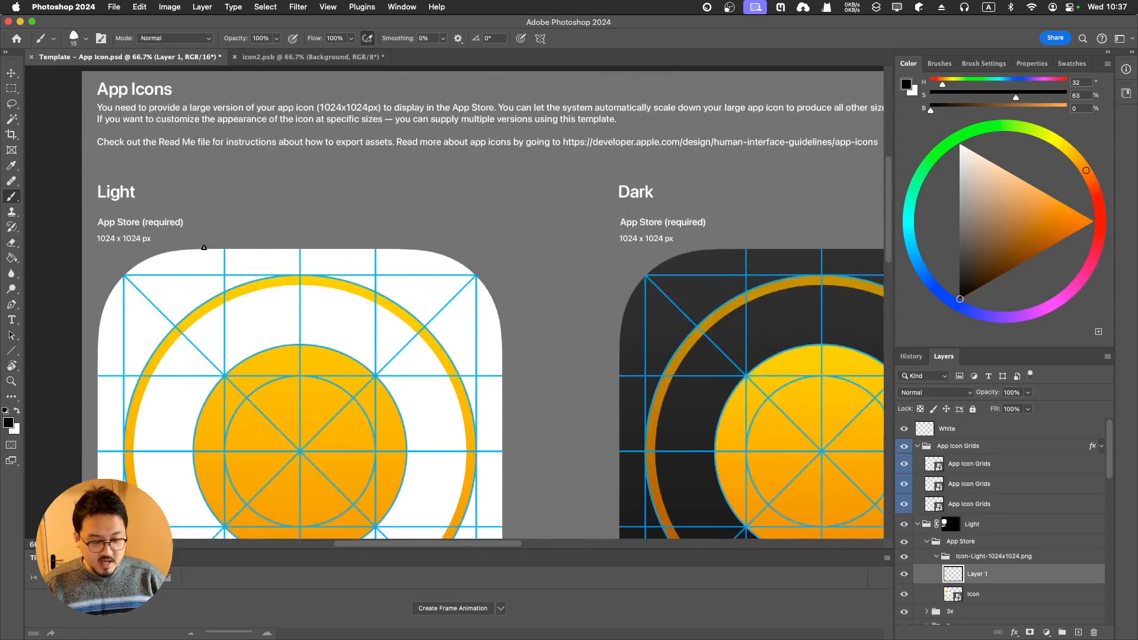
scroll(134, 261, "down", 3)
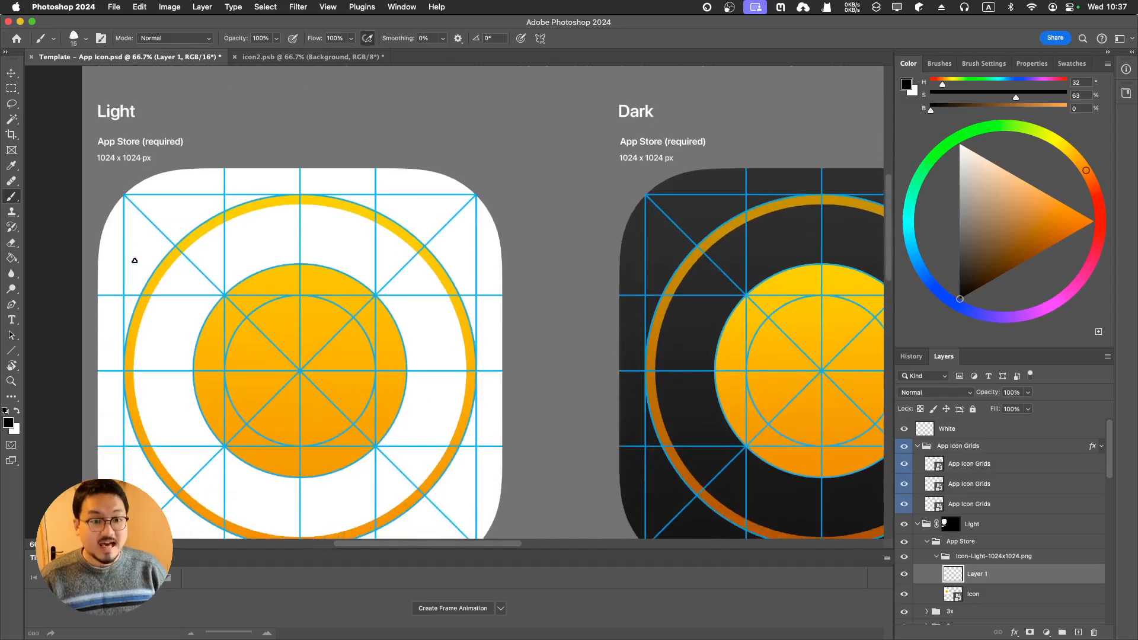
scroll(134, 260, "down", 1)
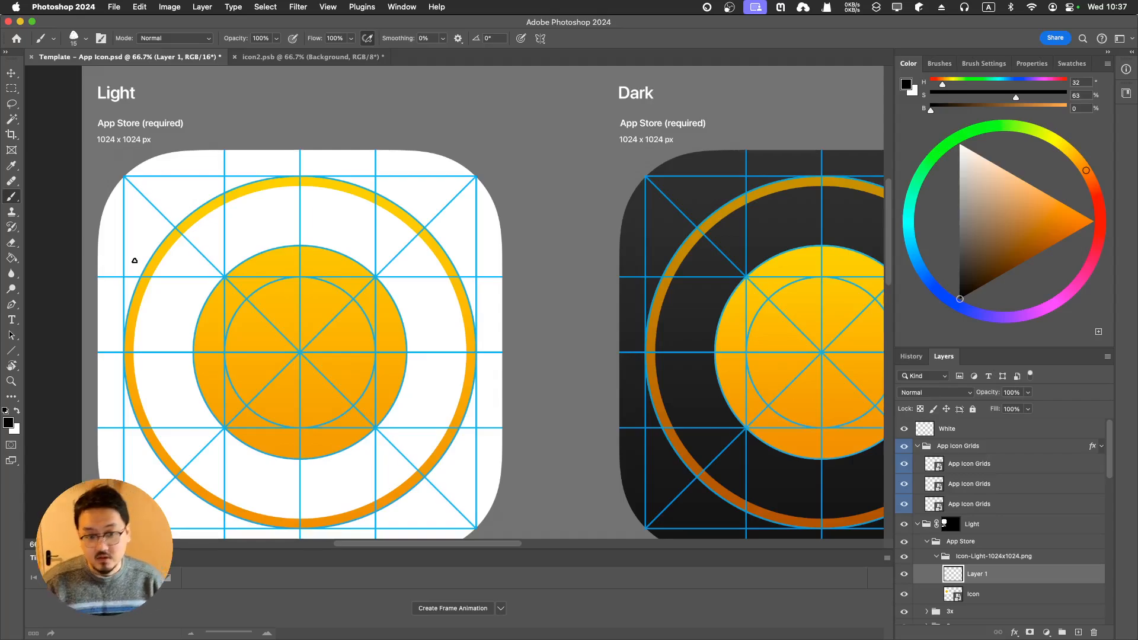
scroll(134, 260, "down", 14)
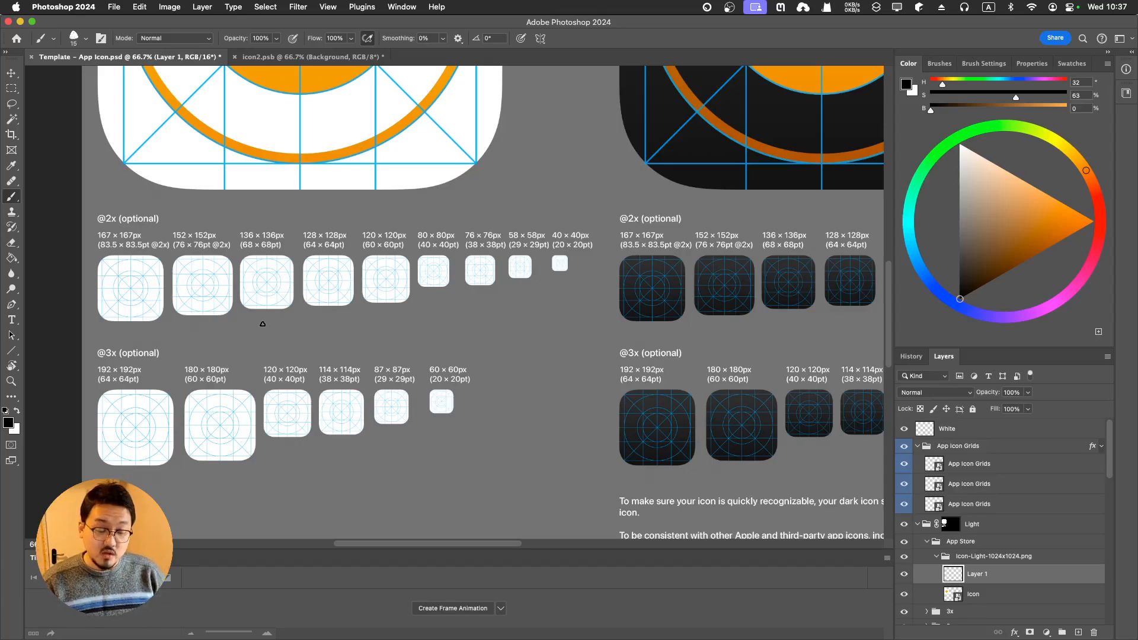
scroll(262, 324, "up", 13)
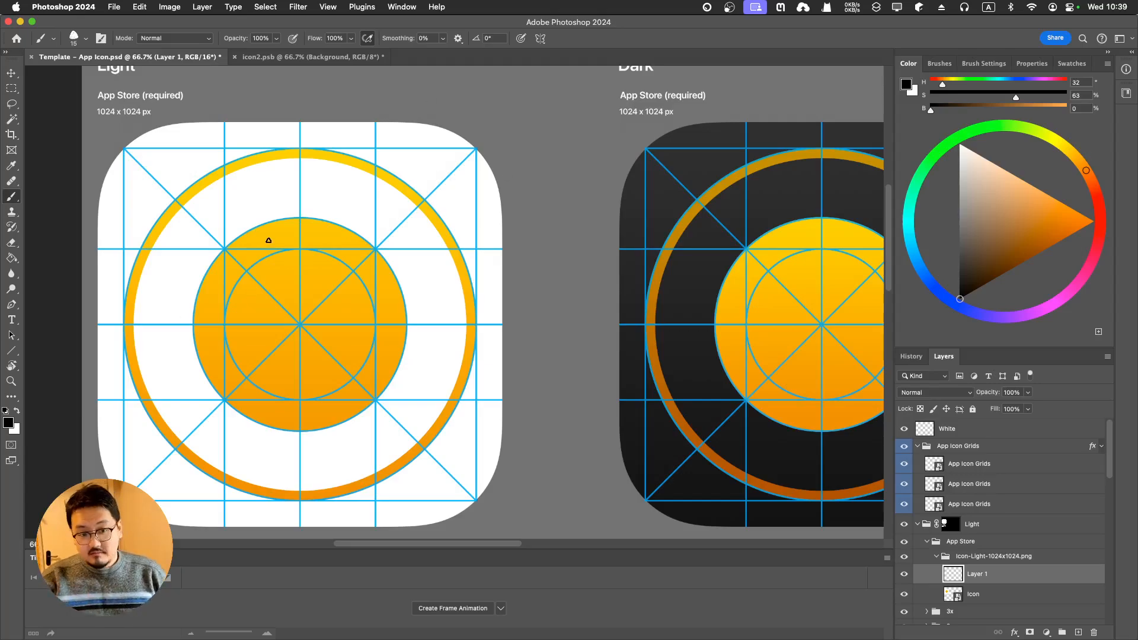
Step: Switch to Illustrator and start a new document
key("ctrl+Up")
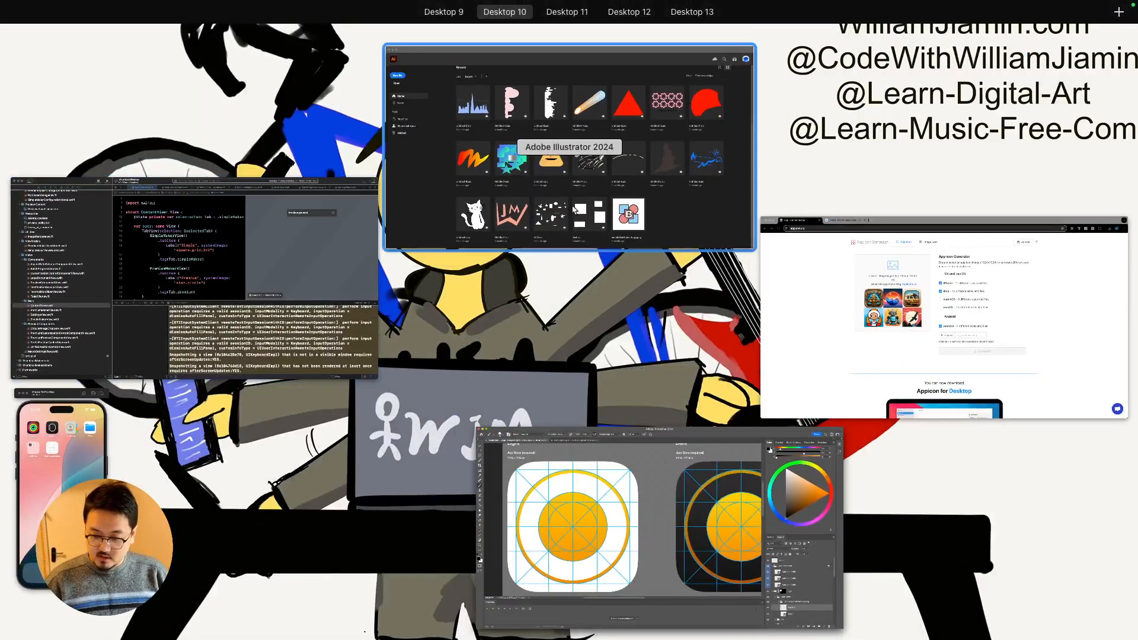
left_click(574, 209)
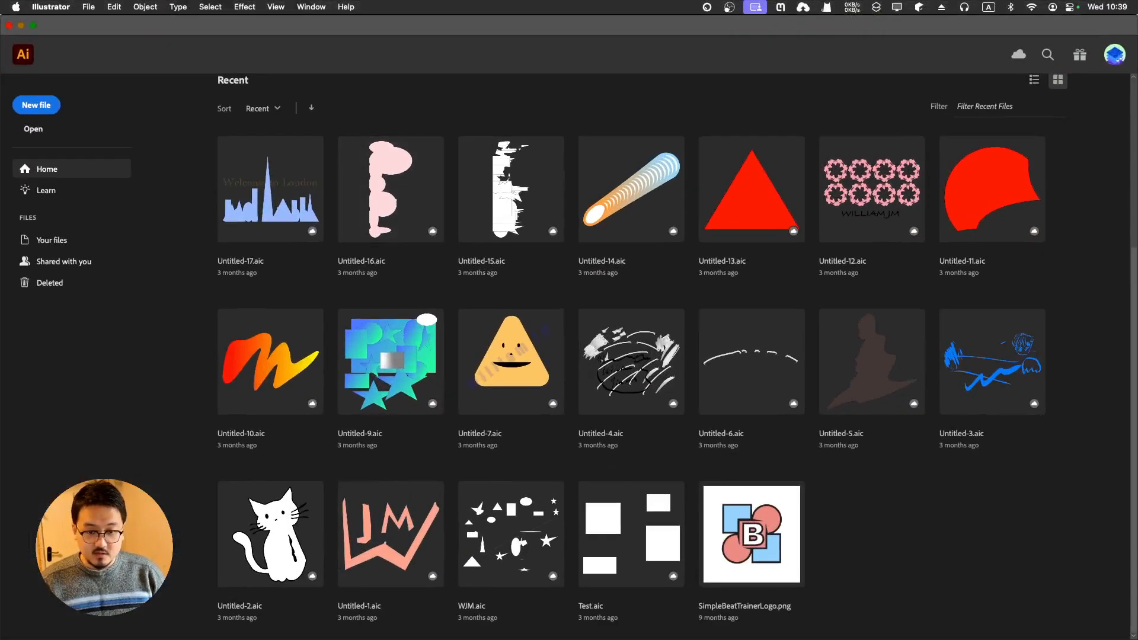
key("super+n")
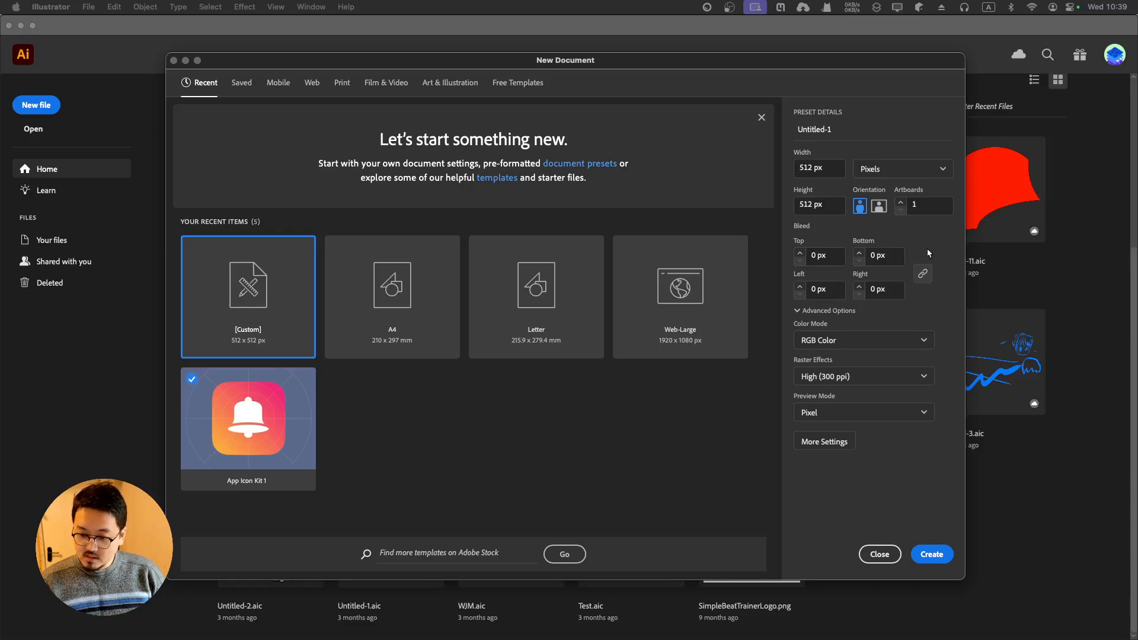
Step: Set the new document's width and height to 1024 px each
left_click(825, 167)
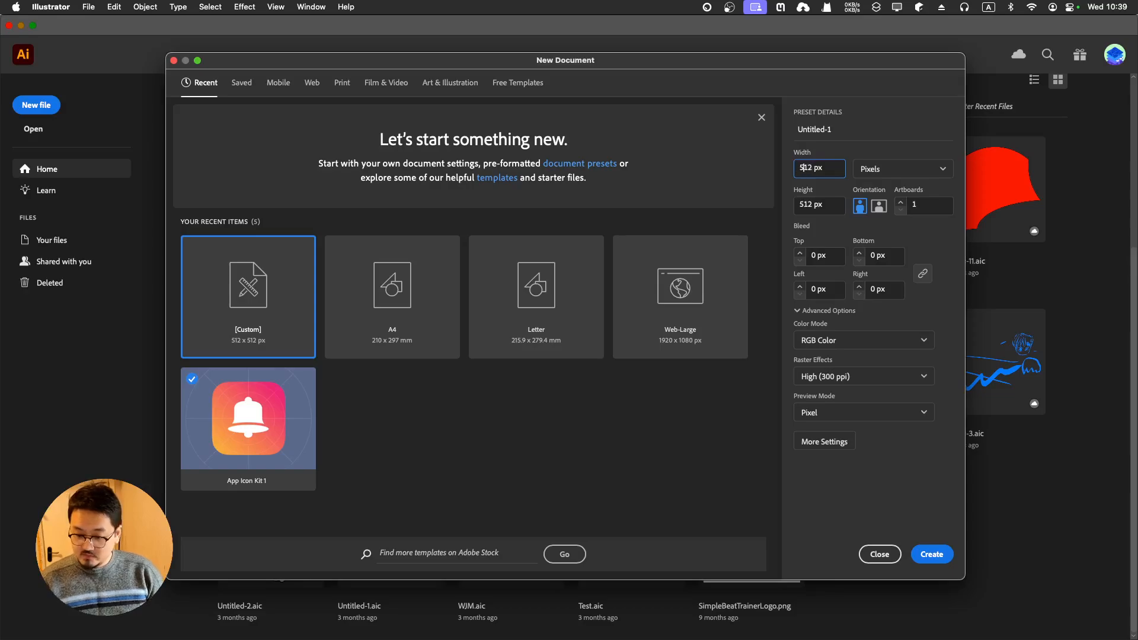
key("BackSpace")
key("BackSpace")
key("BackSpace")
type("1024")
key("Tab")
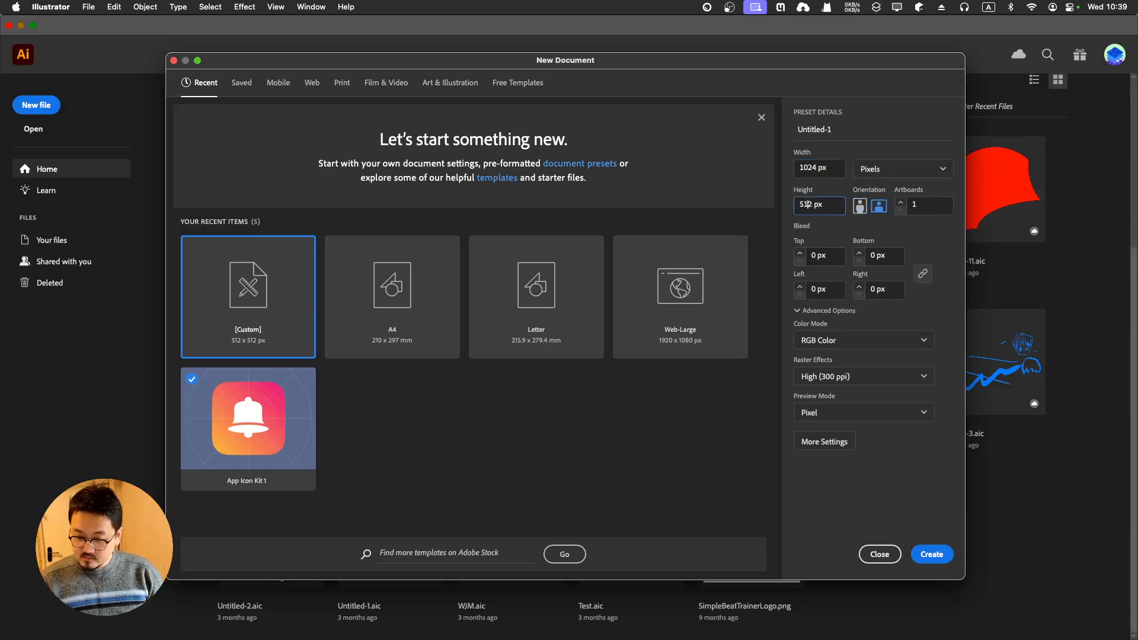
key("BackSpace")
key("BackSpace")
key("BackSpace")
type("1024")
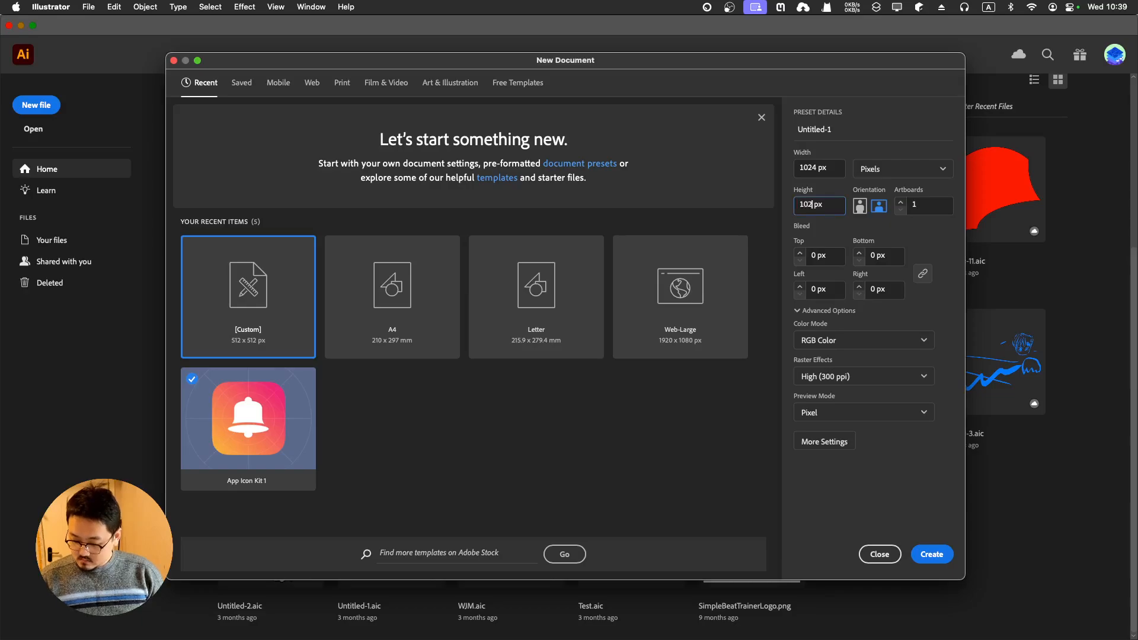
Step: Name the new document "Thumbnail Maker AppIcon"
left_click(919, 136)
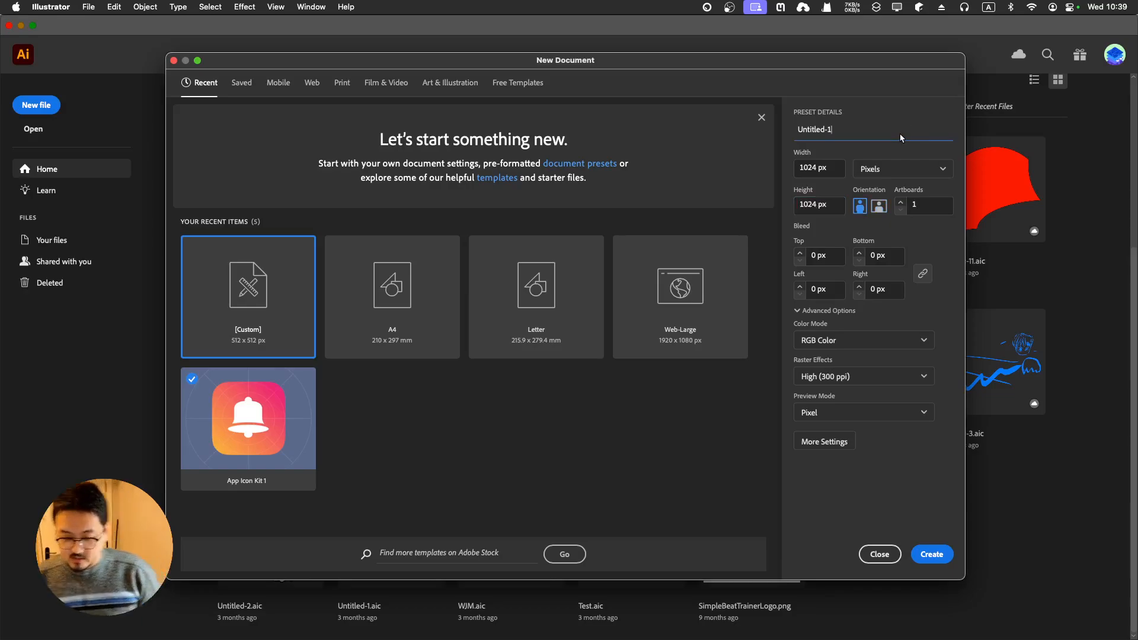
triple_click(900, 131)
type("Thu")
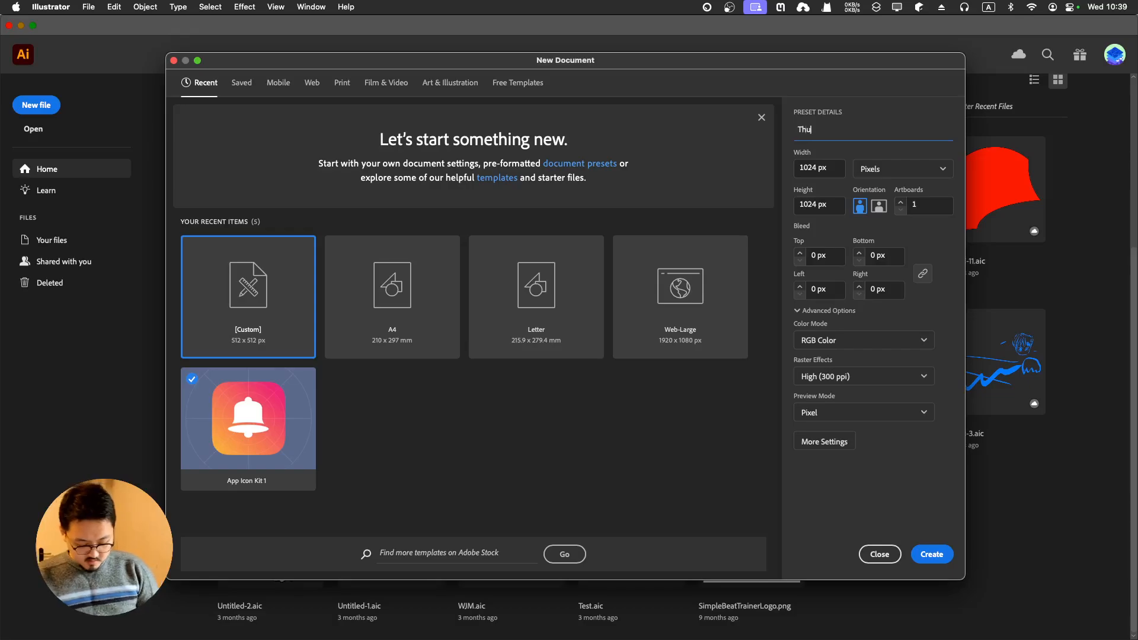
type("mbnail Maker")
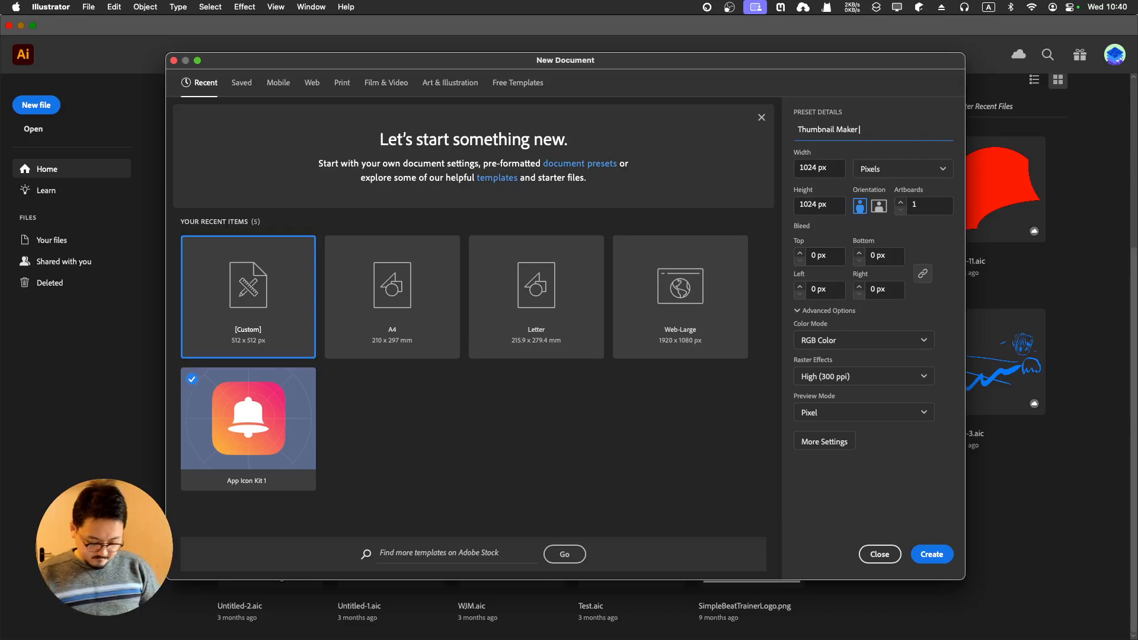
type(" Lo")
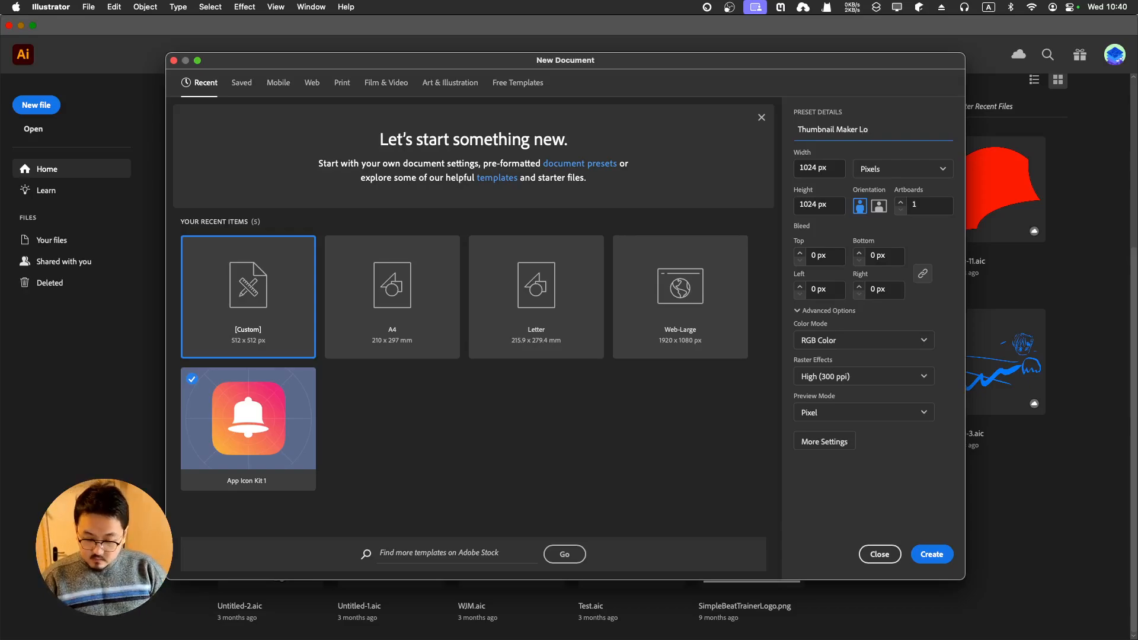
key("BackSpace")
key("BackSpace")
type("A")
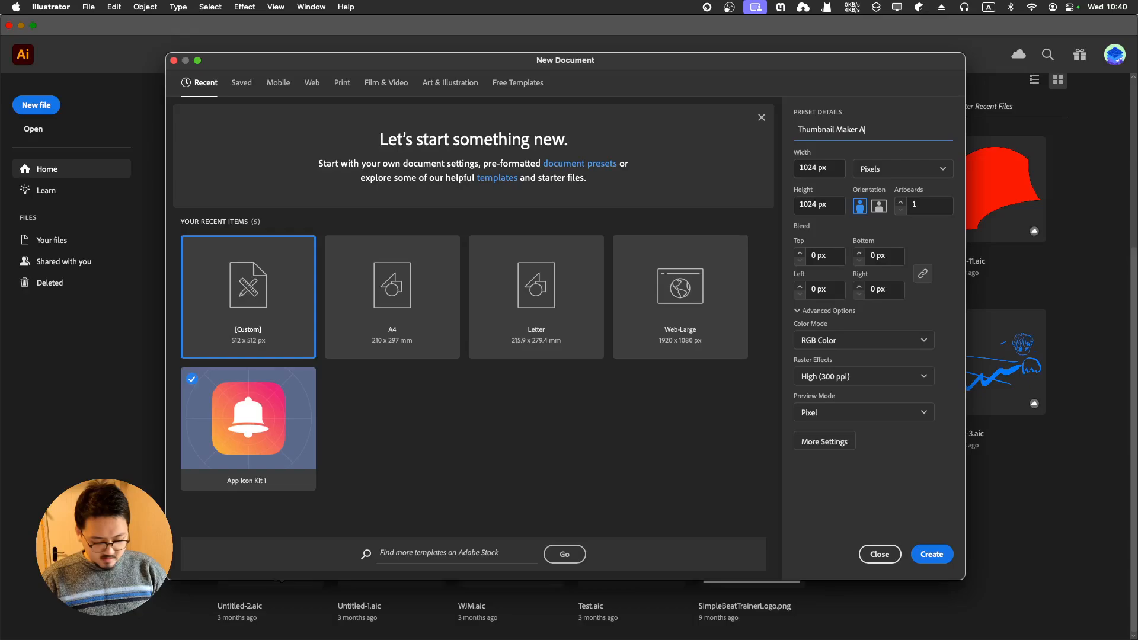
type("ppIcon")
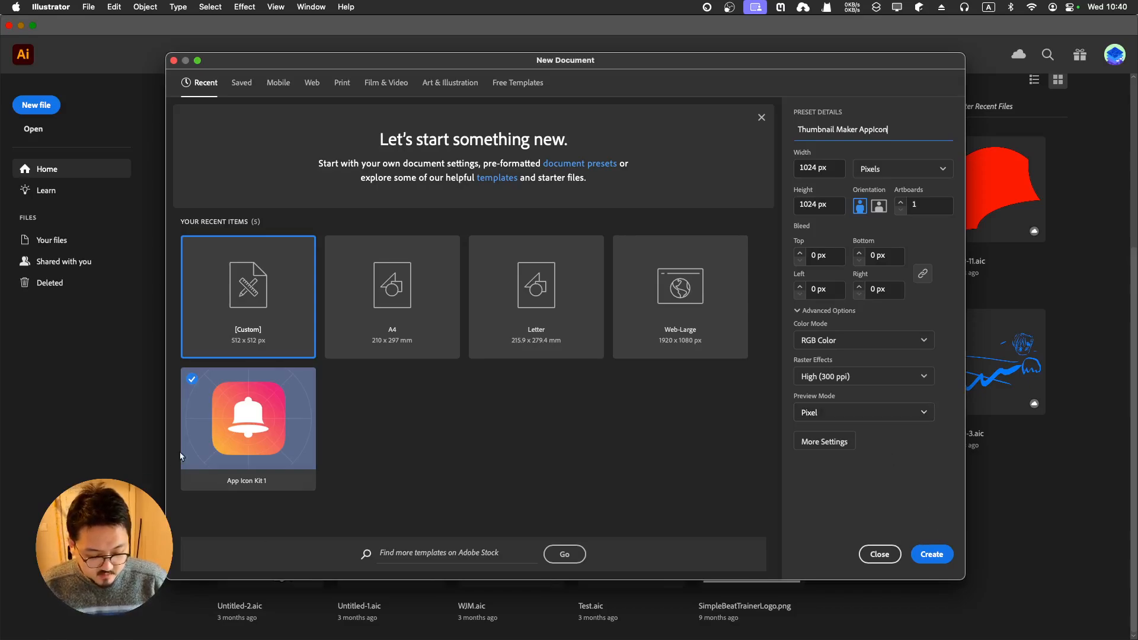
Step: Open the App Icon Kit 1 template from the recent items instead of creating a custom document
left_click(193, 390)
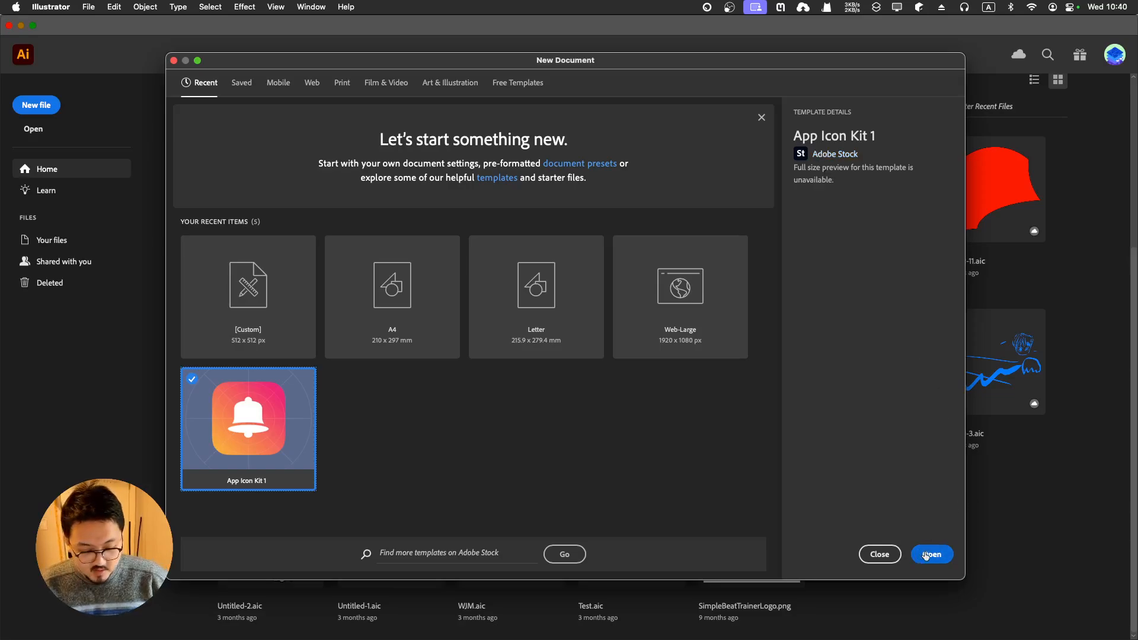
left_click(926, 554)
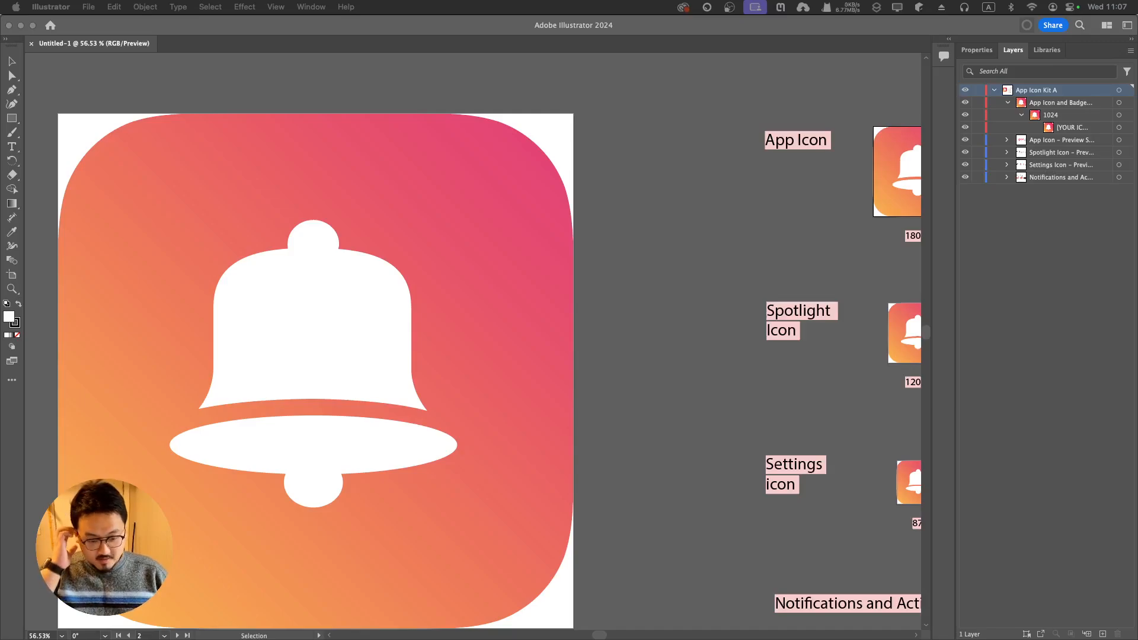
left_click(672, 146)
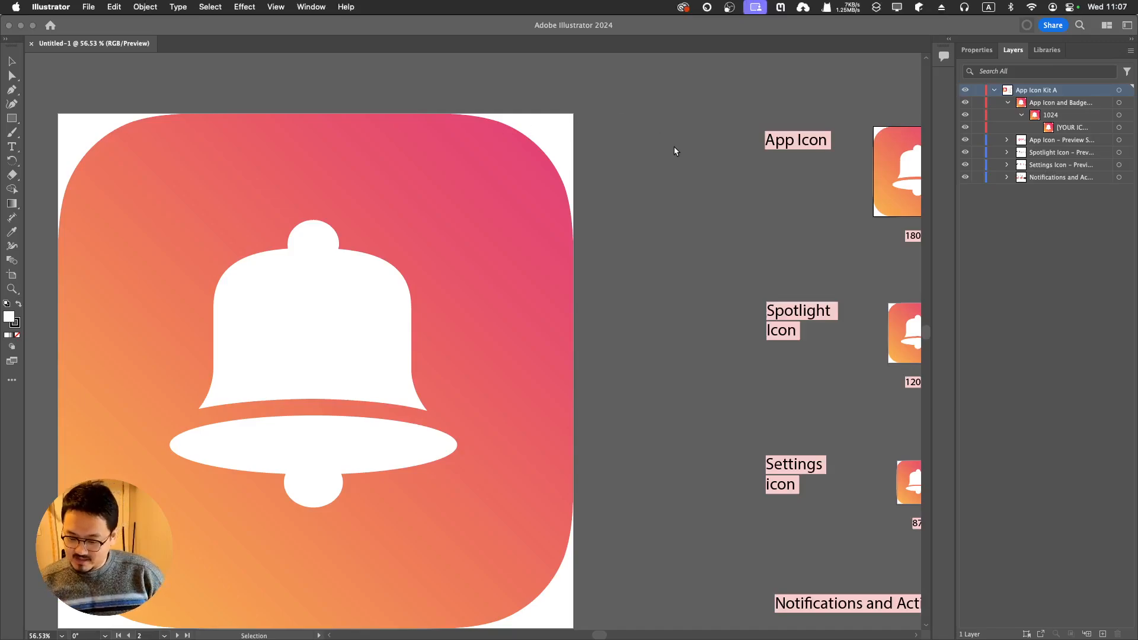
Step: Examine the kit's App Icon, Spotlight, Settings and Notifications and Activity previews beside the large bell icon, and close the document window
scroll(674, 147, "right", 5)
scroll(683, 152, "right", 7)
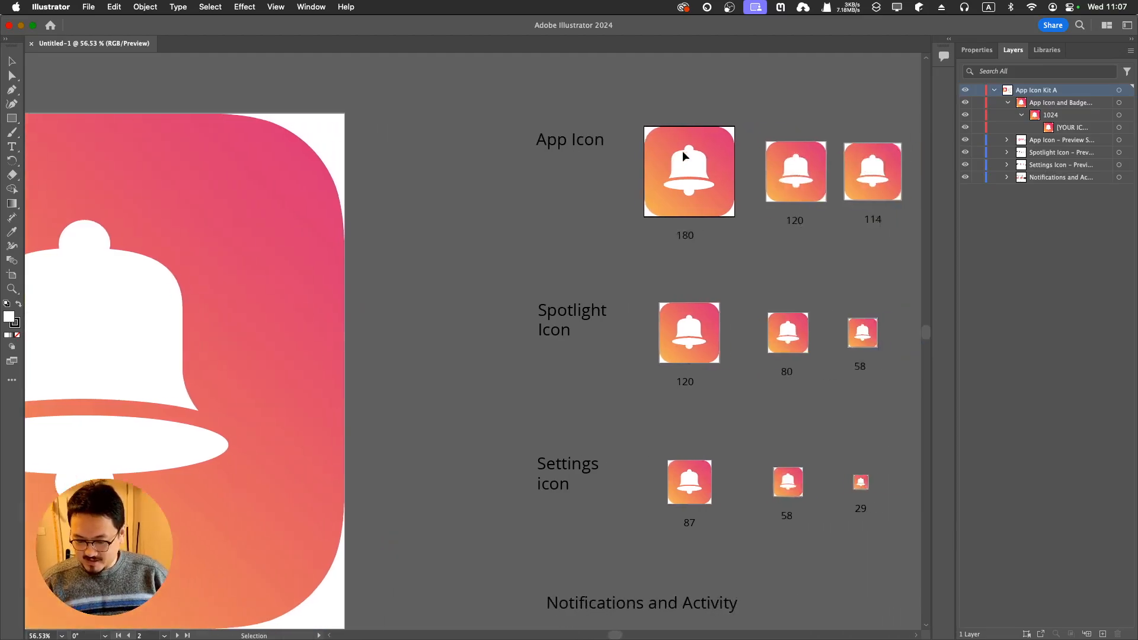
scroll(682, 147, "down", 5)
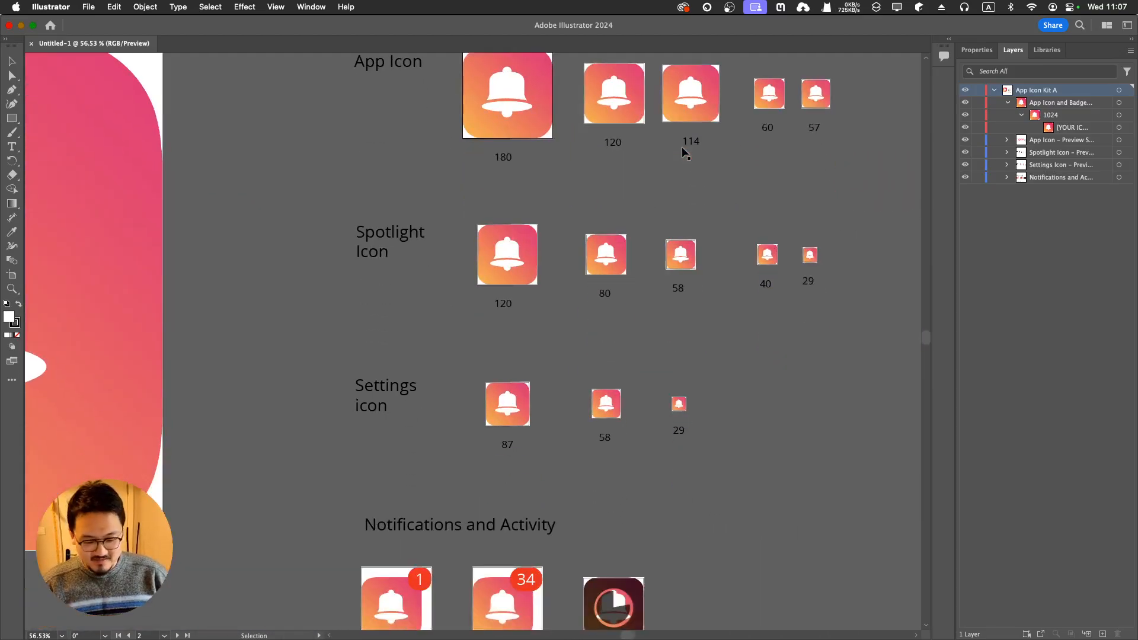
scroll(681, 146, "down", 2)
scroll(681, 146, "left", 2)
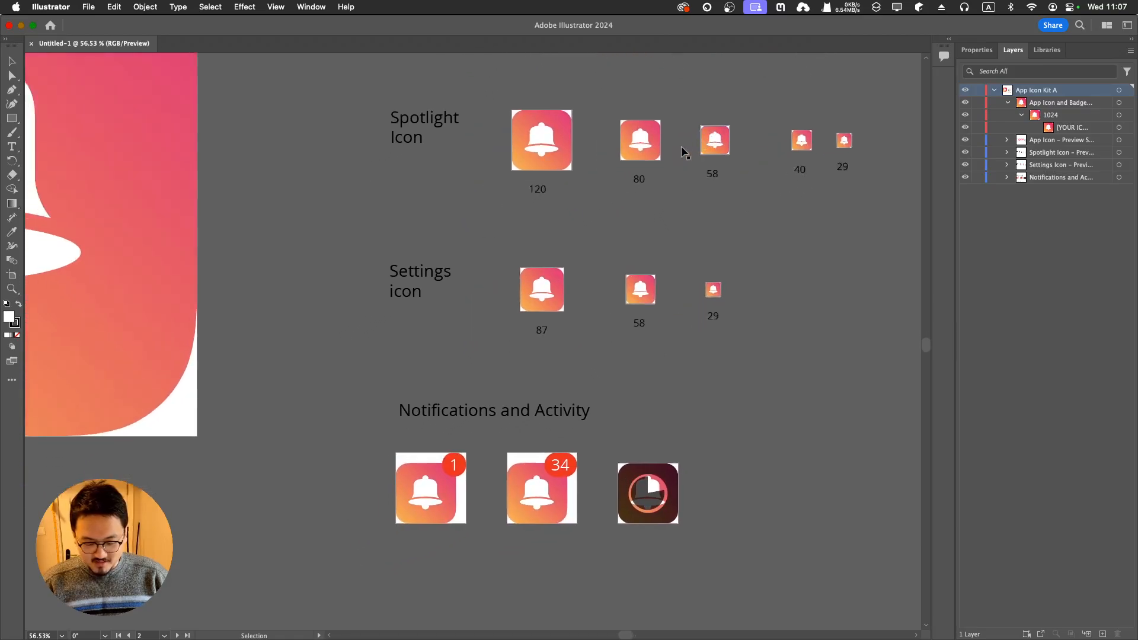
scroll(380, 179, "left", 10)
scroll(380, 179, "up", 1)
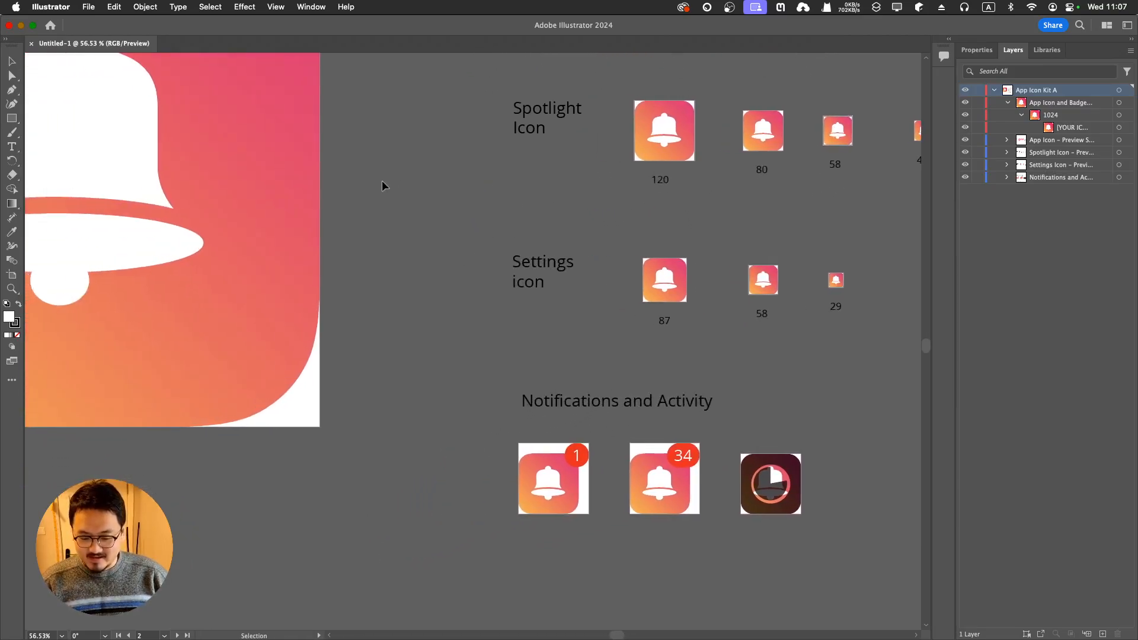
scroll(397, 152, "up", 4)
scroll(397, 152, "left", 4)
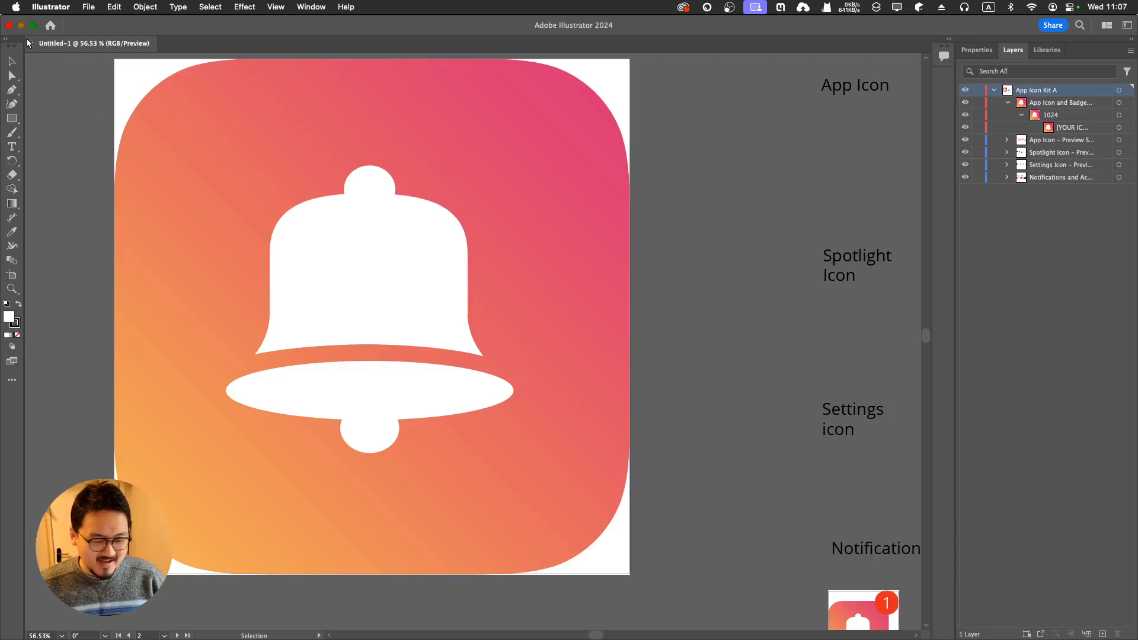
left_click(9, 26)
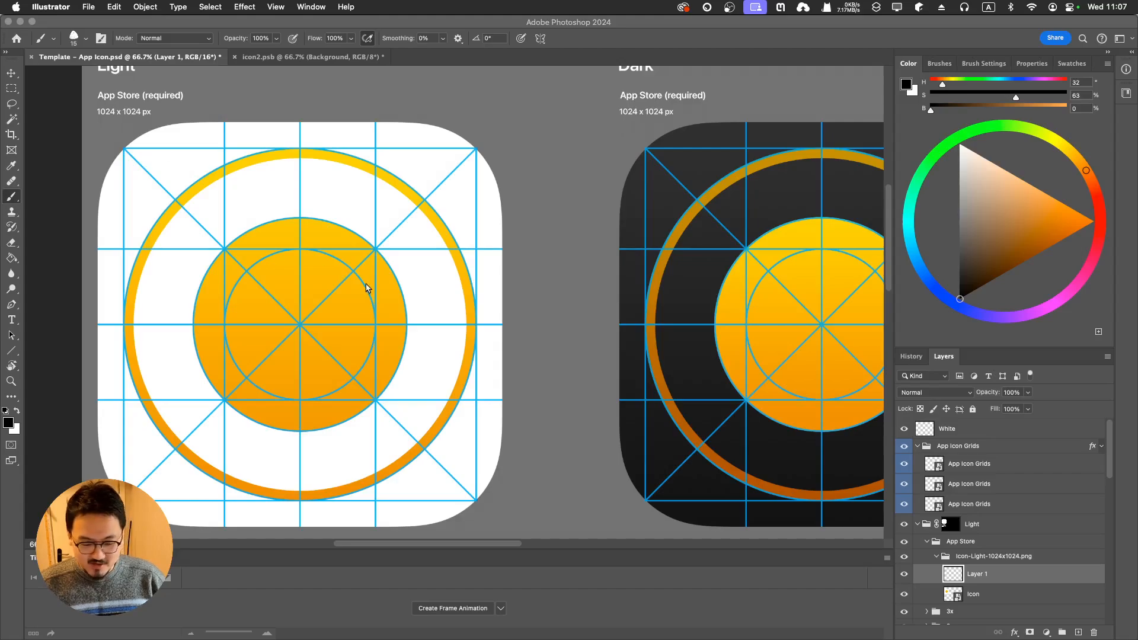
Step: Start a new custom document in Illustrator and set its width and height to 1024 px each
left_click(88, 7)
left_click(94, 26)
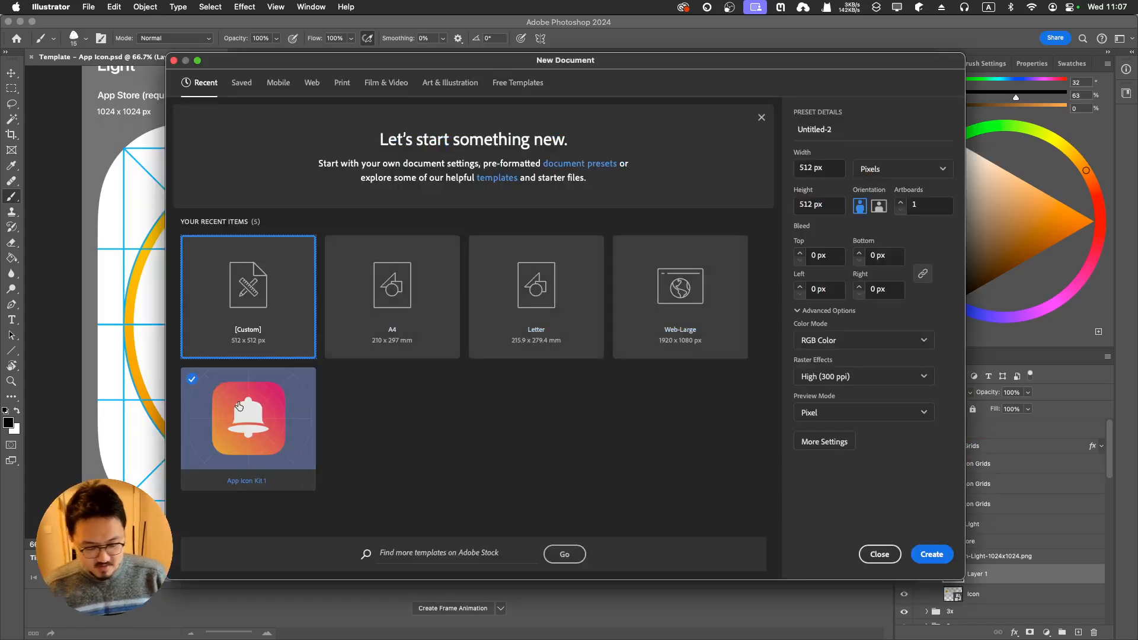
left_click(211, 390)
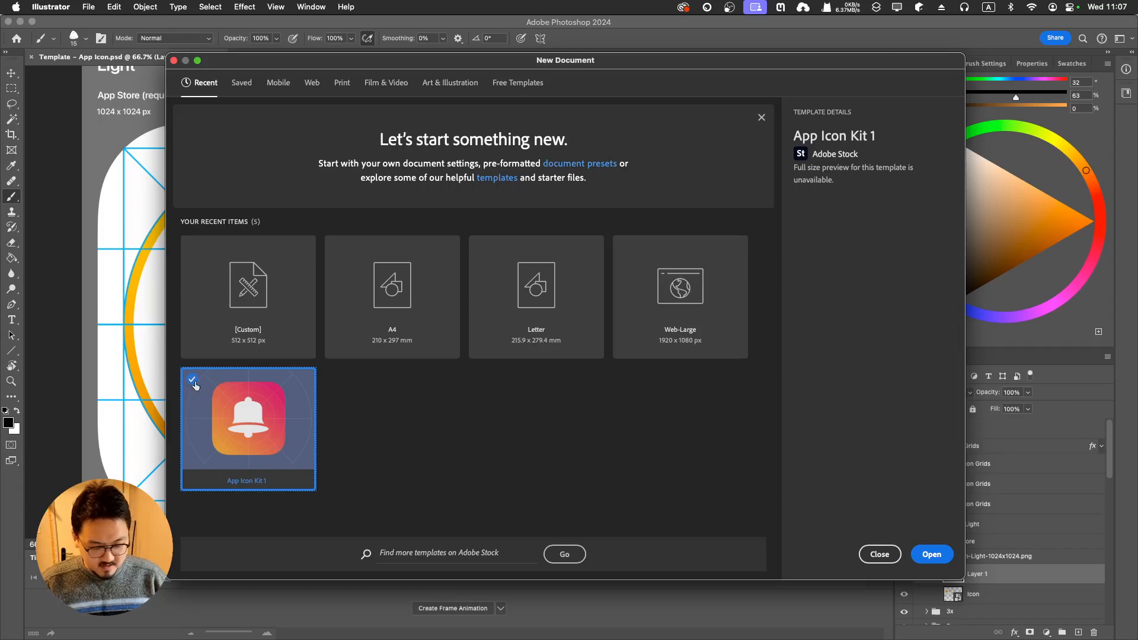
left_click(258, 283)
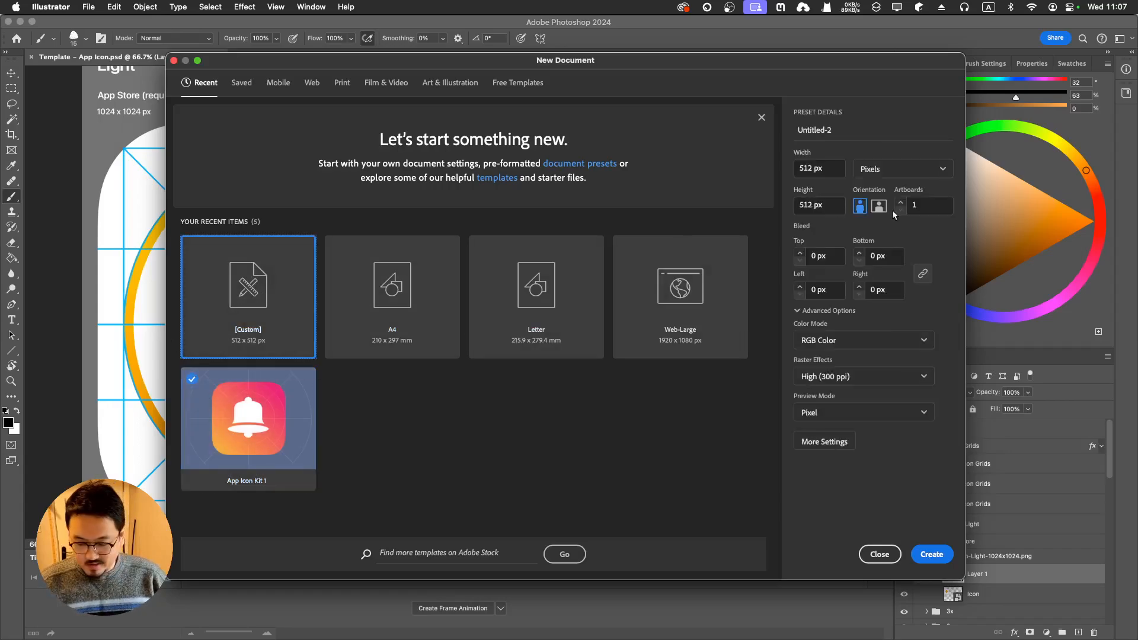
double_click(806, 168)
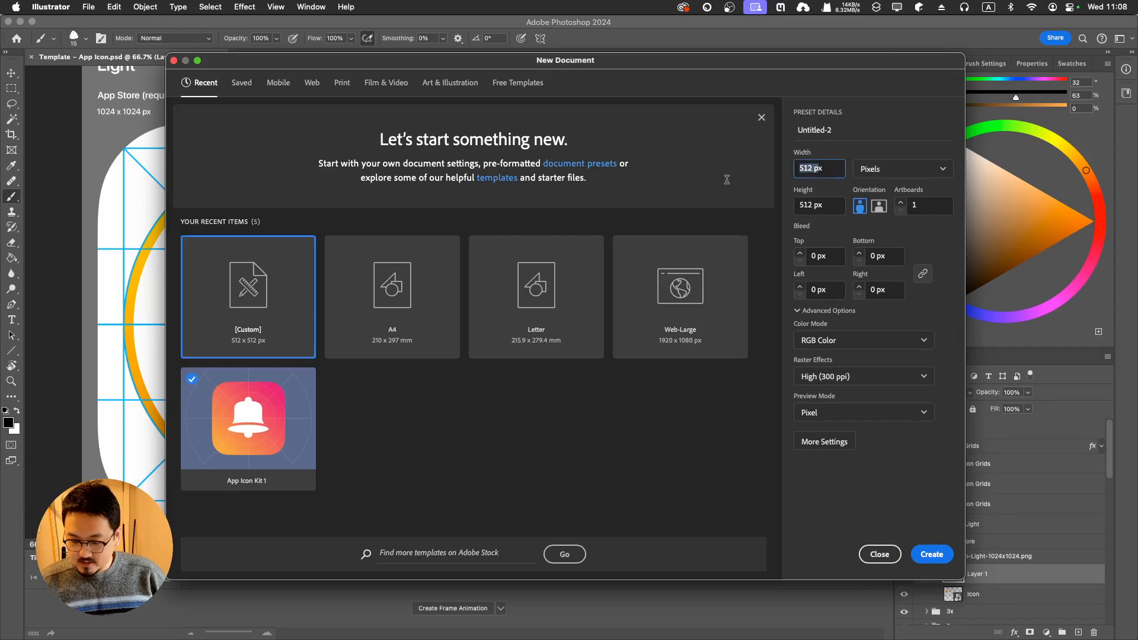
key("BackSpace")
type("1024")
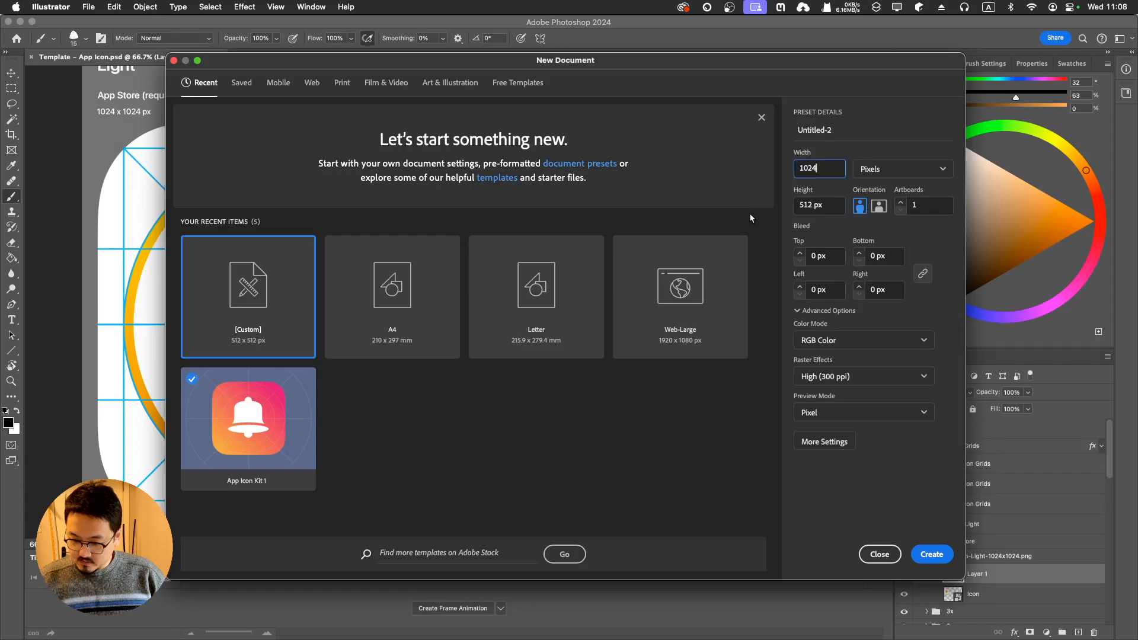
key("Tab")
type("1024")
Step: Name the new document "Thumbnail Maker AppIcon" and create it
left_click(852, 143)
left_click(835, 130)
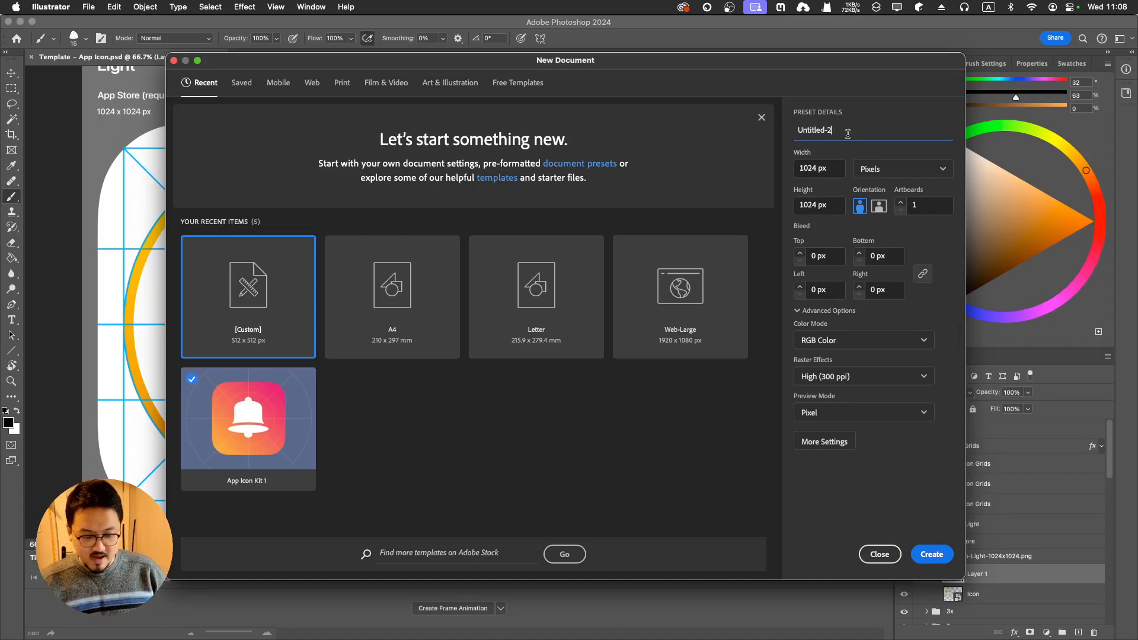
key("super+a")
type("Thumb")
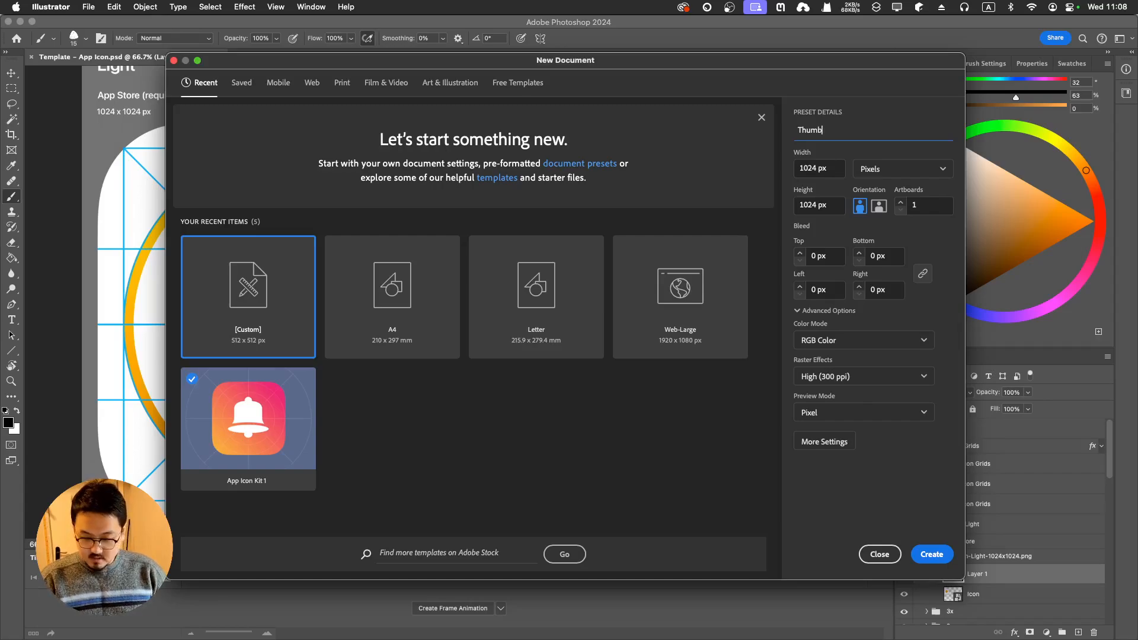
type("nail Maker")
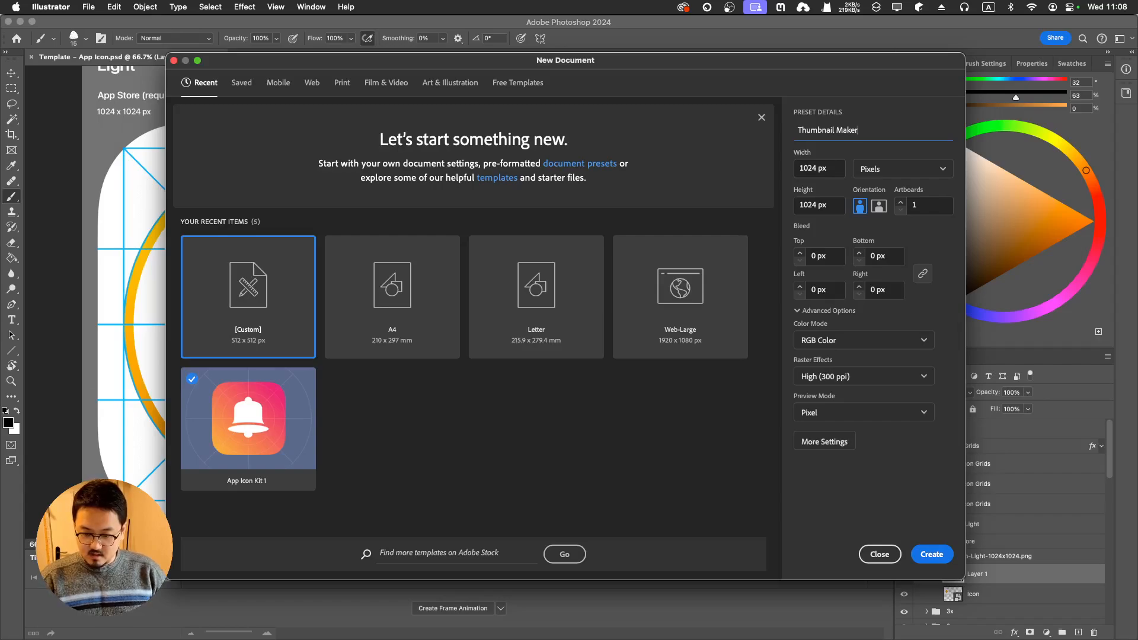
type(" AppIcon")
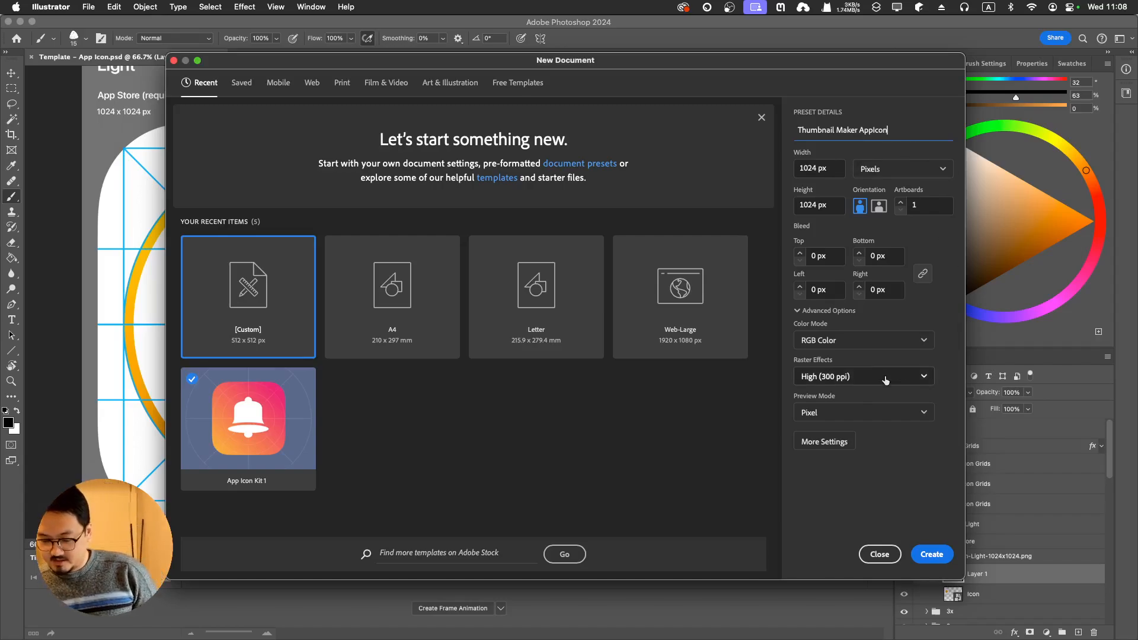
left_click(882, 551)
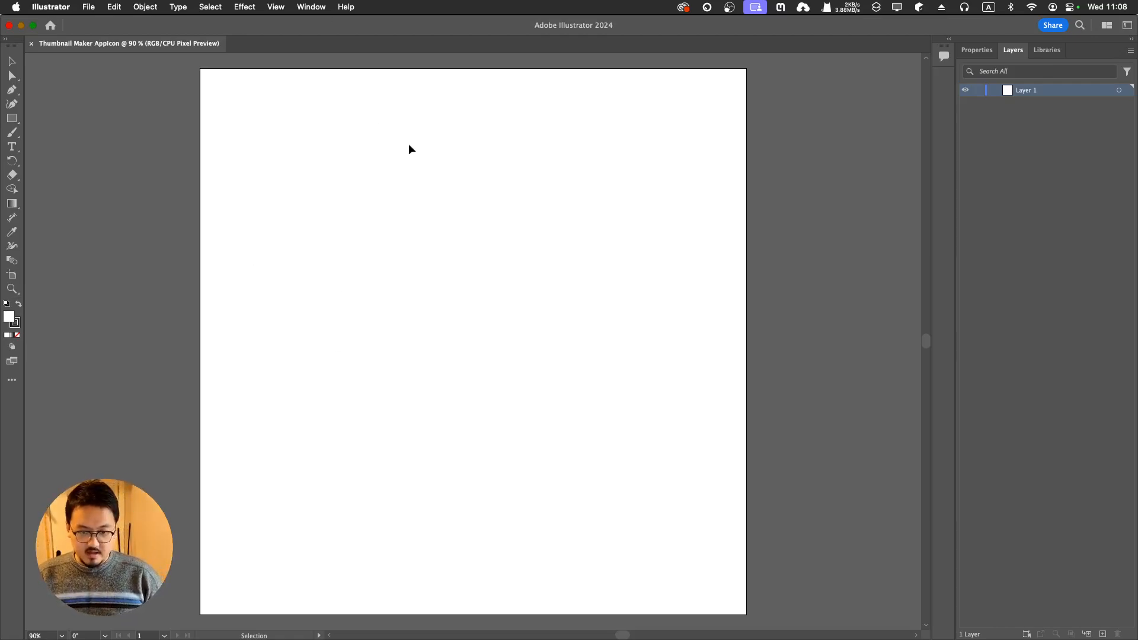
Step: Switch to the App Icon template in Photoshop and toggle the App Icon Grids group's visibility to check its overlay
key("ctrl+Up")
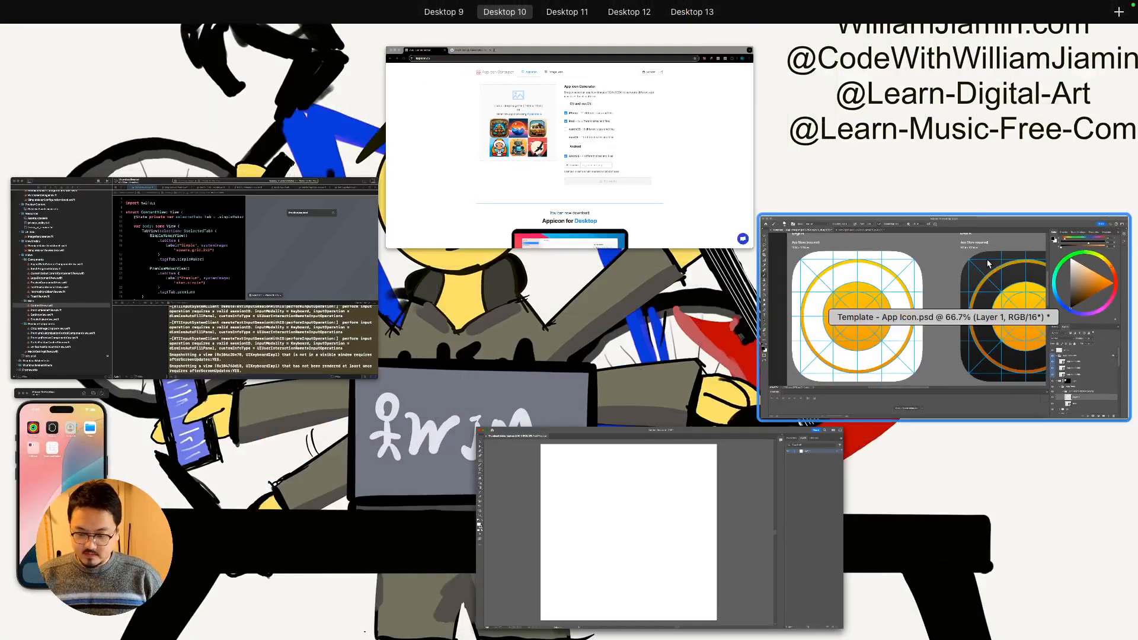
left_click(928, 289)
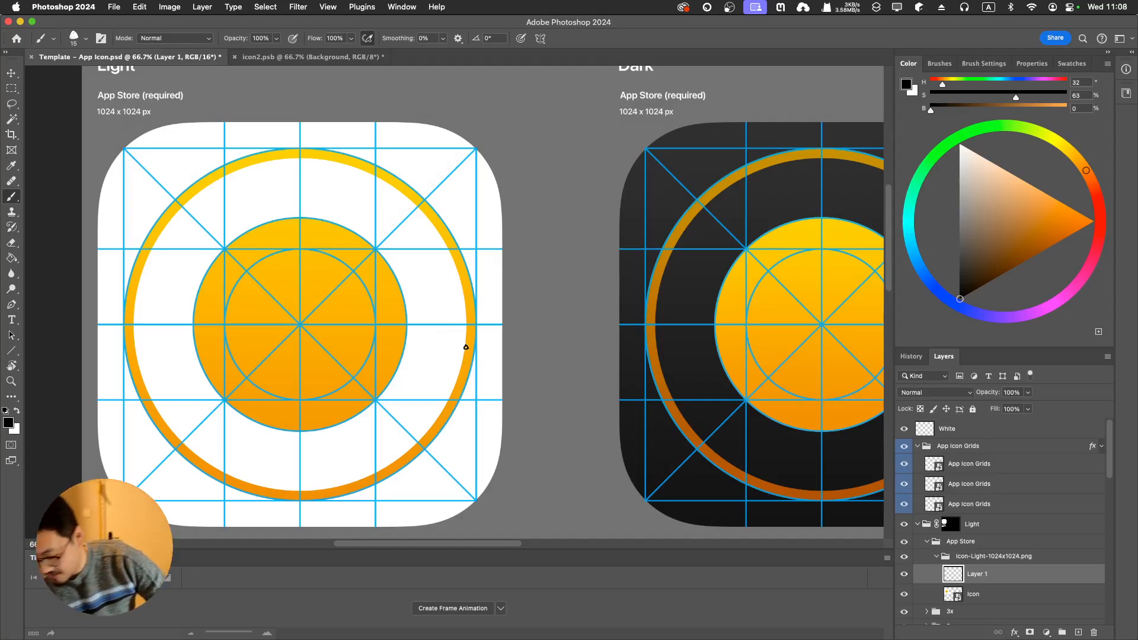
mouse_move(275, 216)
left_mouse_down()
mouse_move(370, 328)
mouse_move(469, 287)
left_mouse_up()
key("cmd+z")
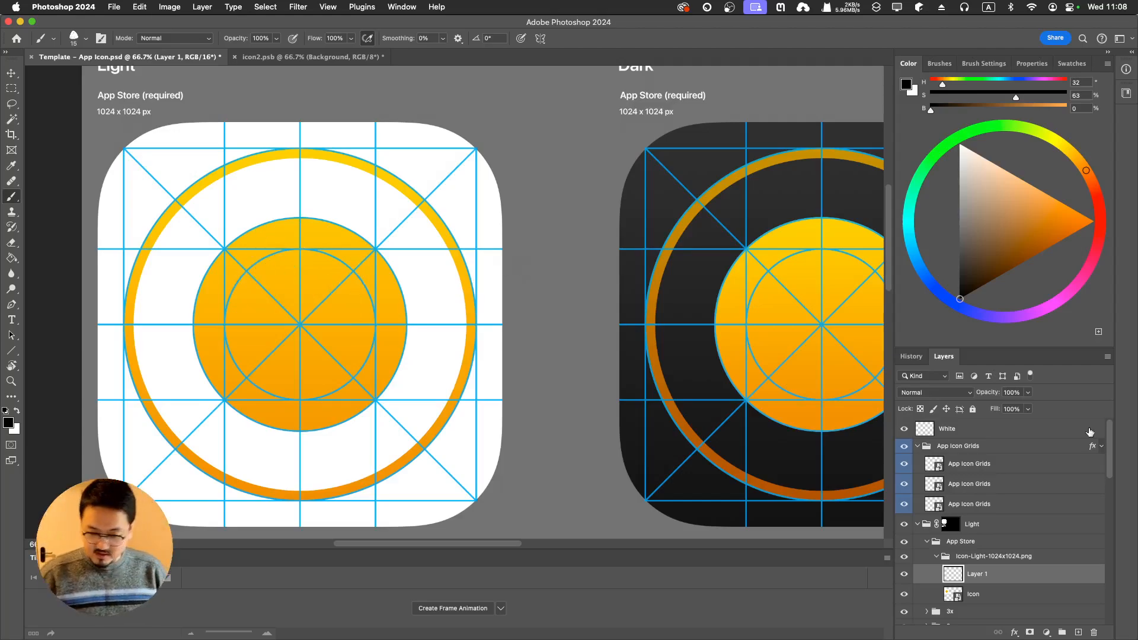
left_click(917, 447)
left_click(904, 447)
left_click(903, 448)
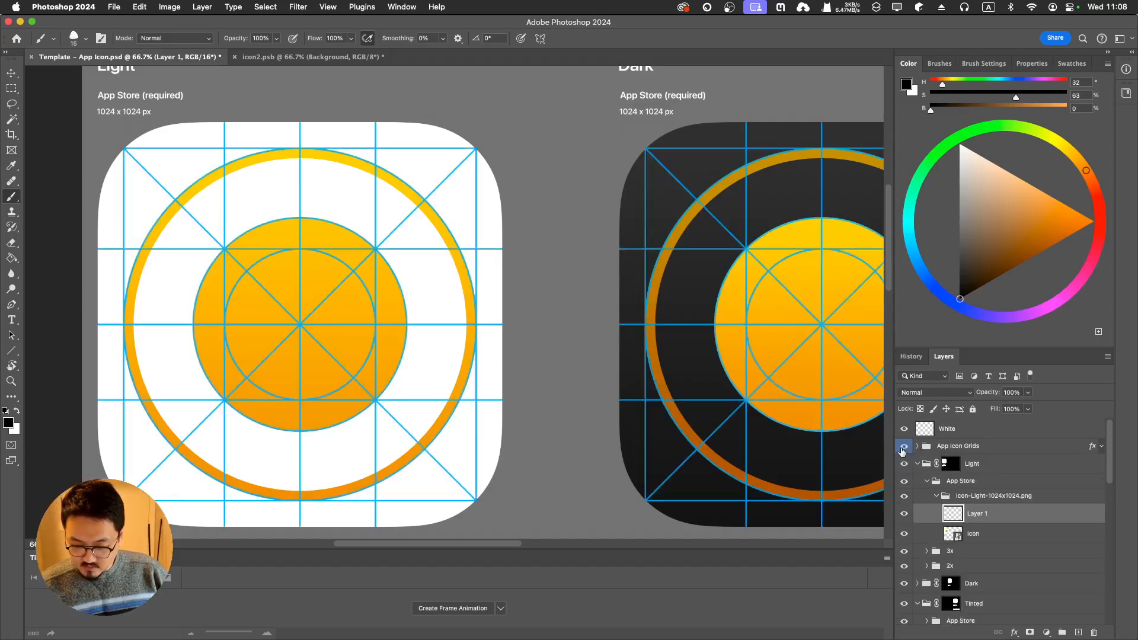
left_click(903, 449)
left_click(903, 449)
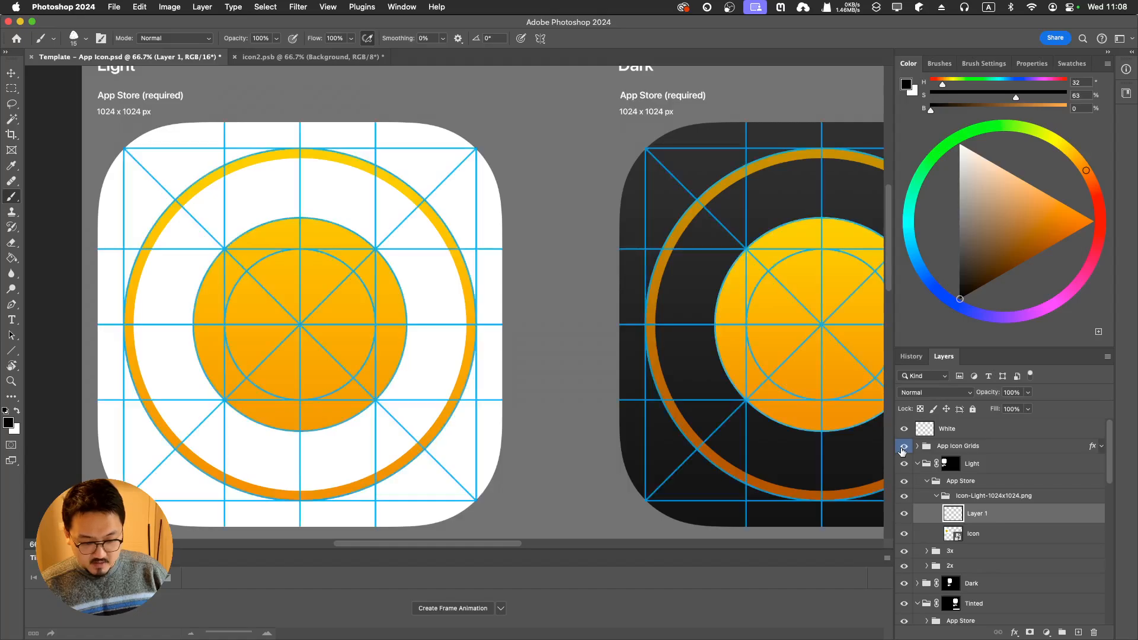
left_click(902, 448)
left_click(903, 448)
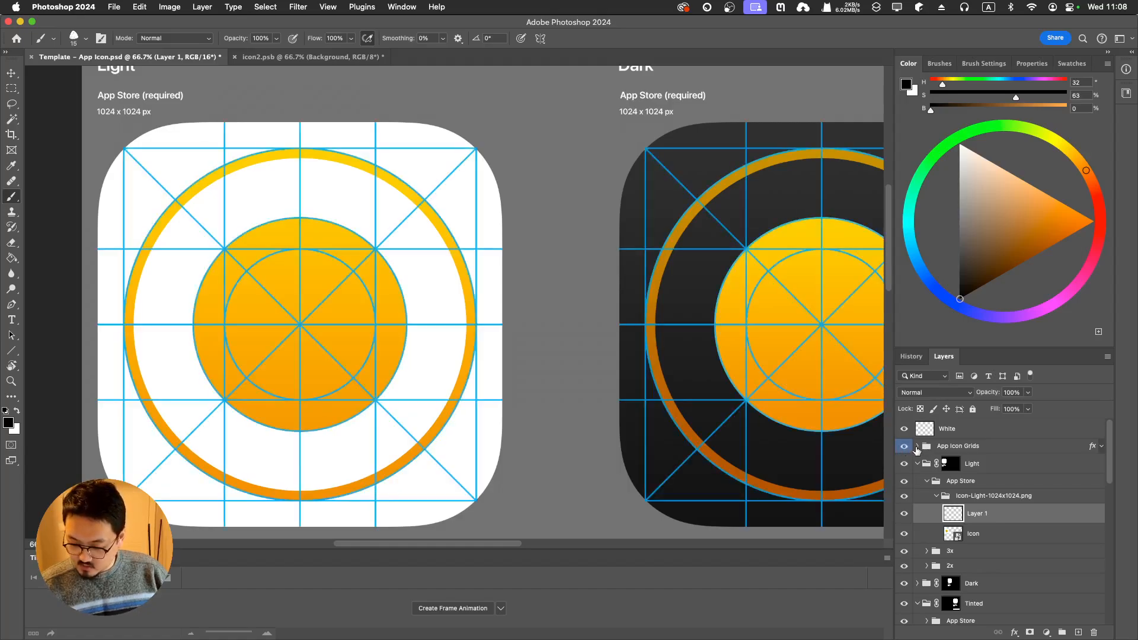
Step: Select the topmost App Icon Grids layer inside its group, and switch to the Thumbnail Maker AppIcon document in Illustrator
left_click(918, 448)
left_click(904, 466)
left_click(905, 466)
left_click(971, 466)
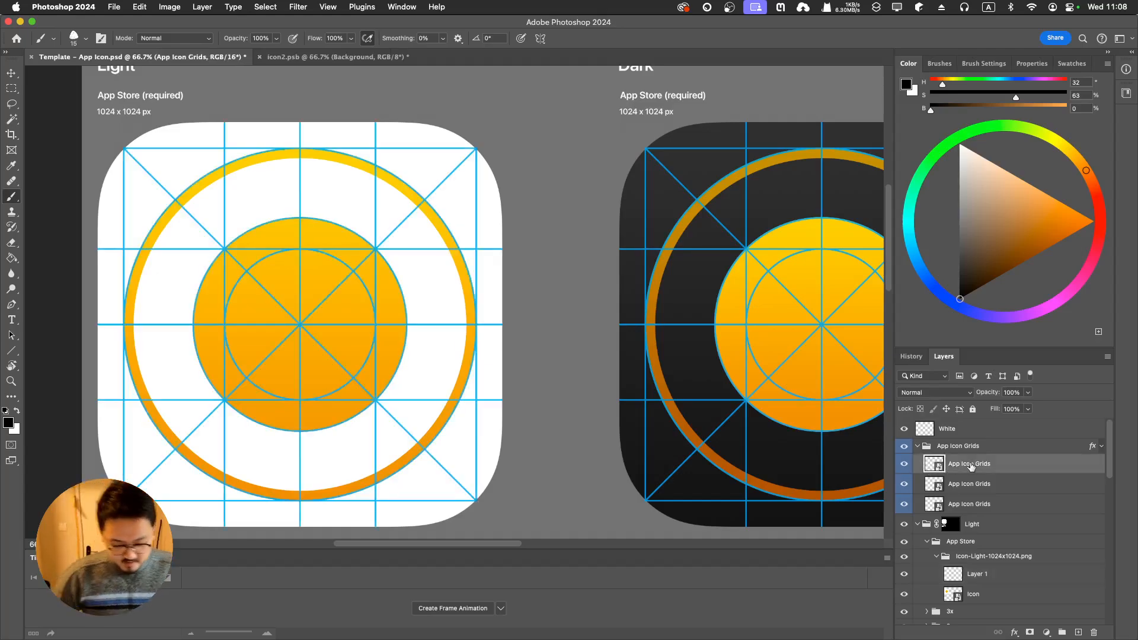
key("ctrl+Up")
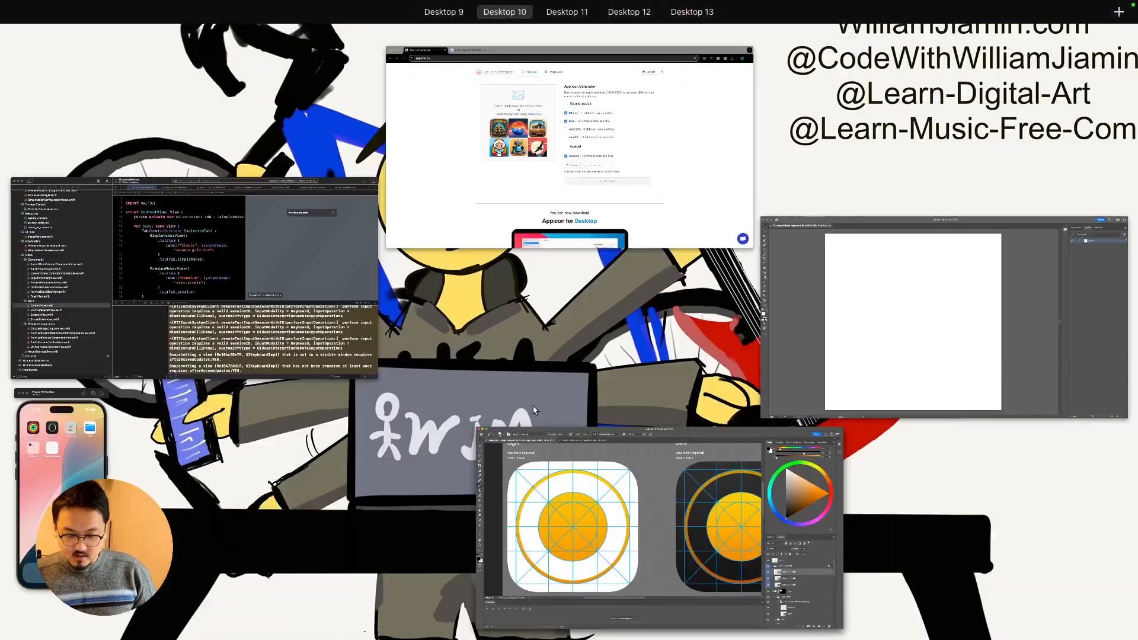
left_click(838, 359)
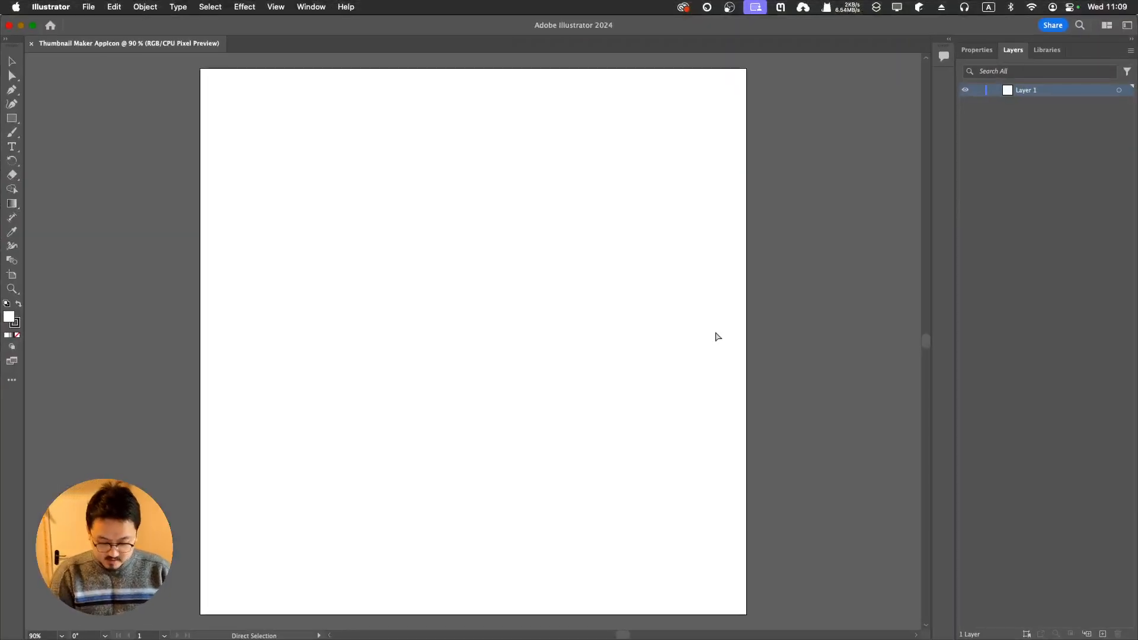
left_click(1029, 182)
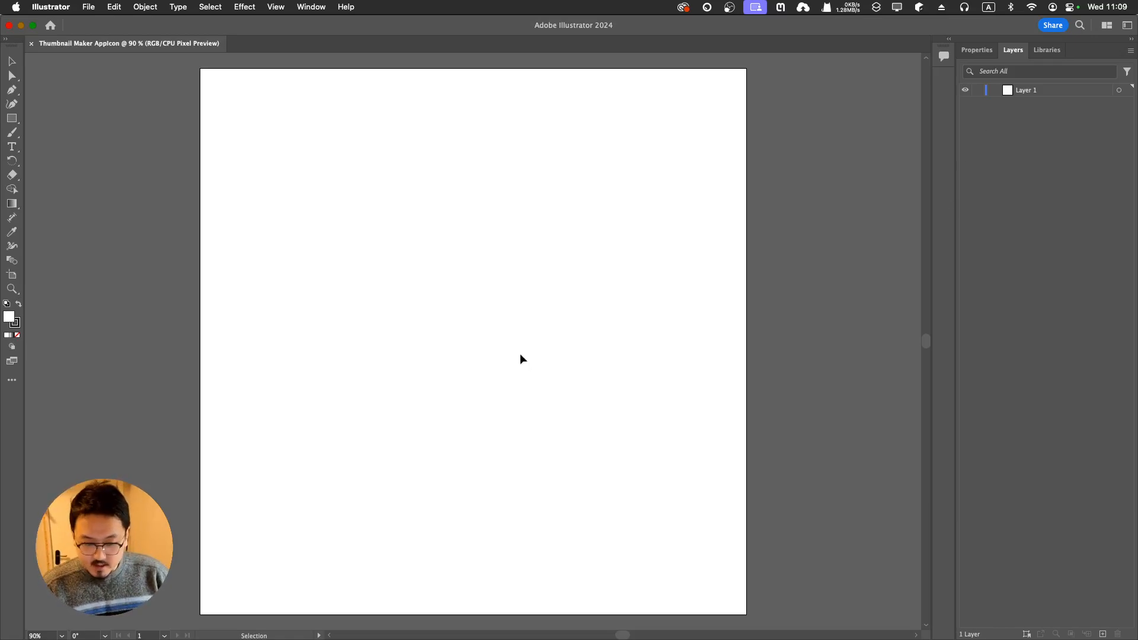
Step: Back in Photoshop, open the App Icon Grids smart object, hide its 3x and 2x groups and select the App Store group's App Icon Grid layer
key("ctrl+Up")
left_click(979, 379)
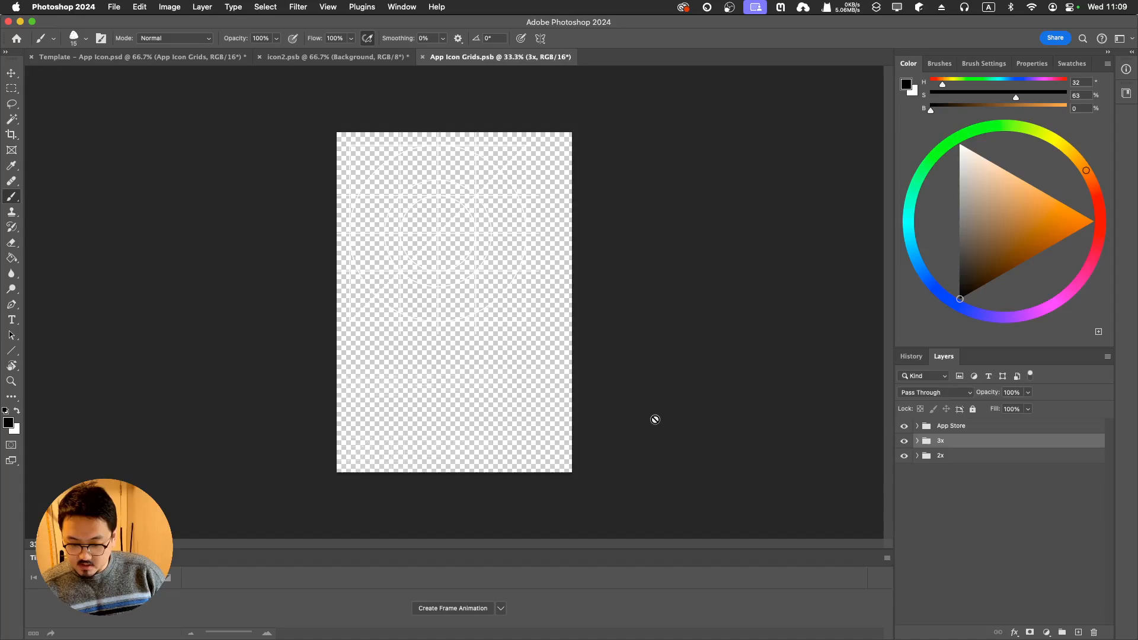
left_click(917, 426)
left_click(904, 466)
left_click(904, 480)
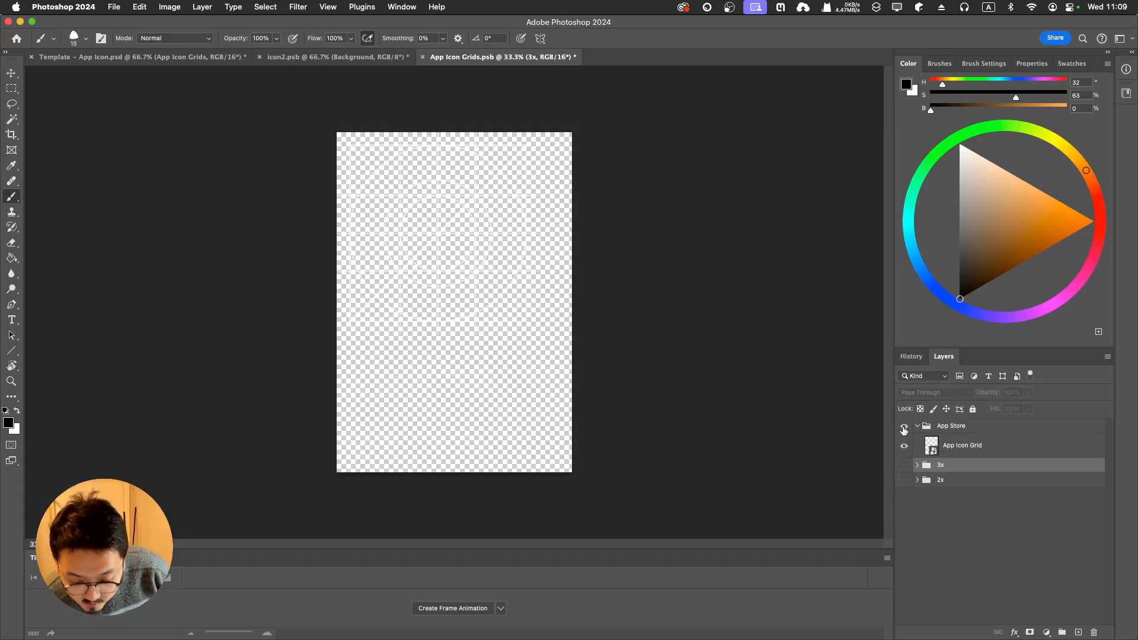
left_click(931, 449)
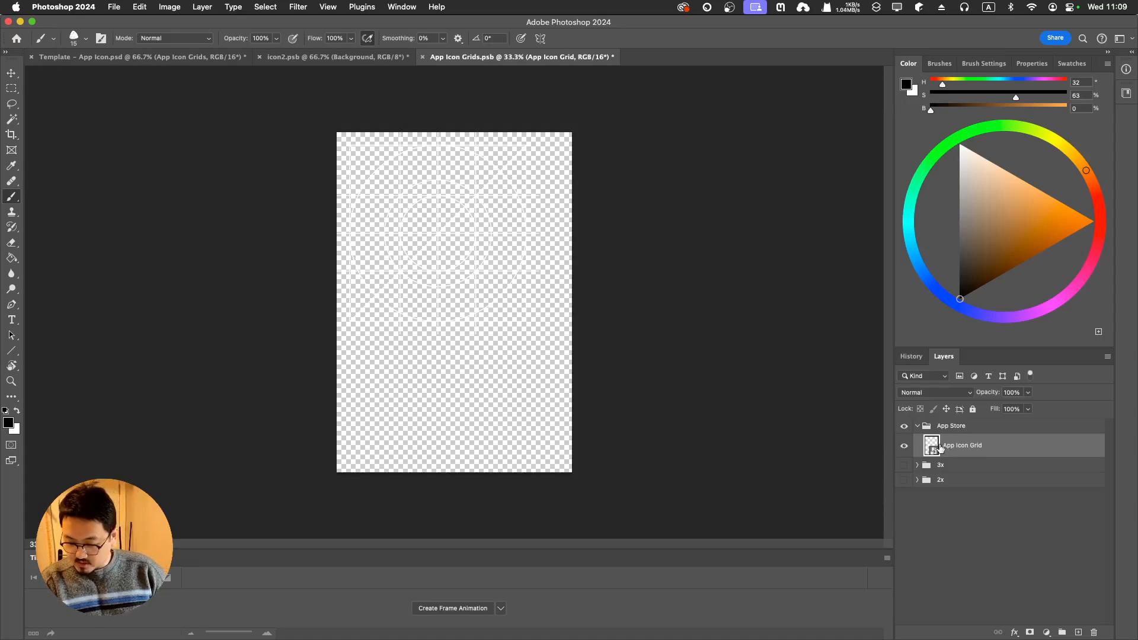
Step: Check the blank Thumbnail Maker AppIcon document in Illustrator and return to App Icon Grids.psb in Photoshop
key("ctrl+Up")
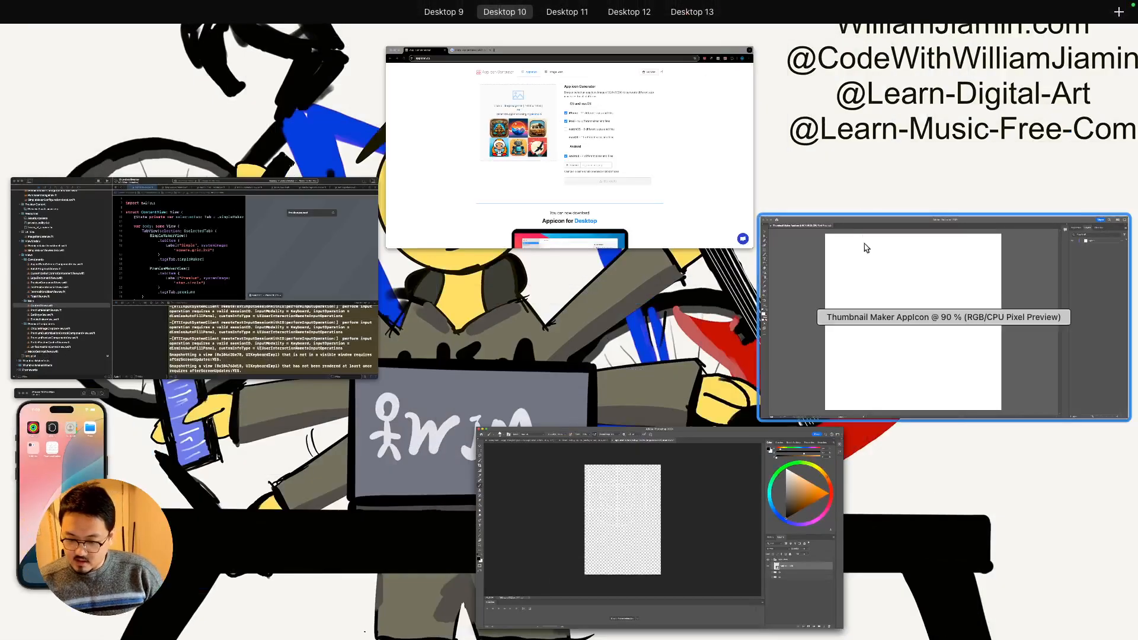
left_click(870, 273)
key("a")
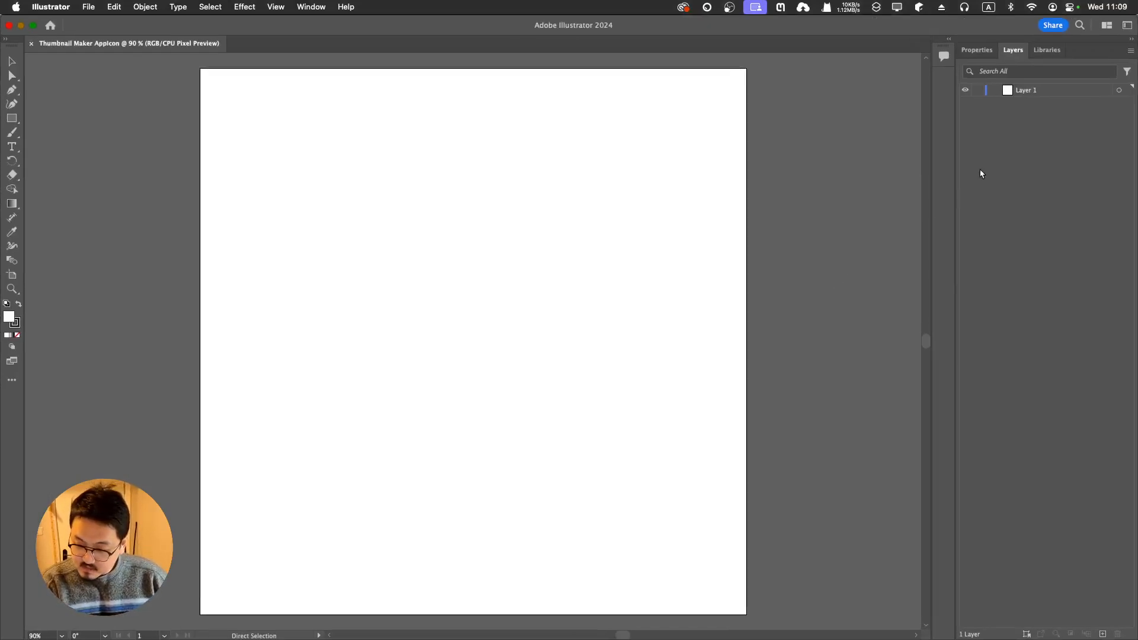
key("v")
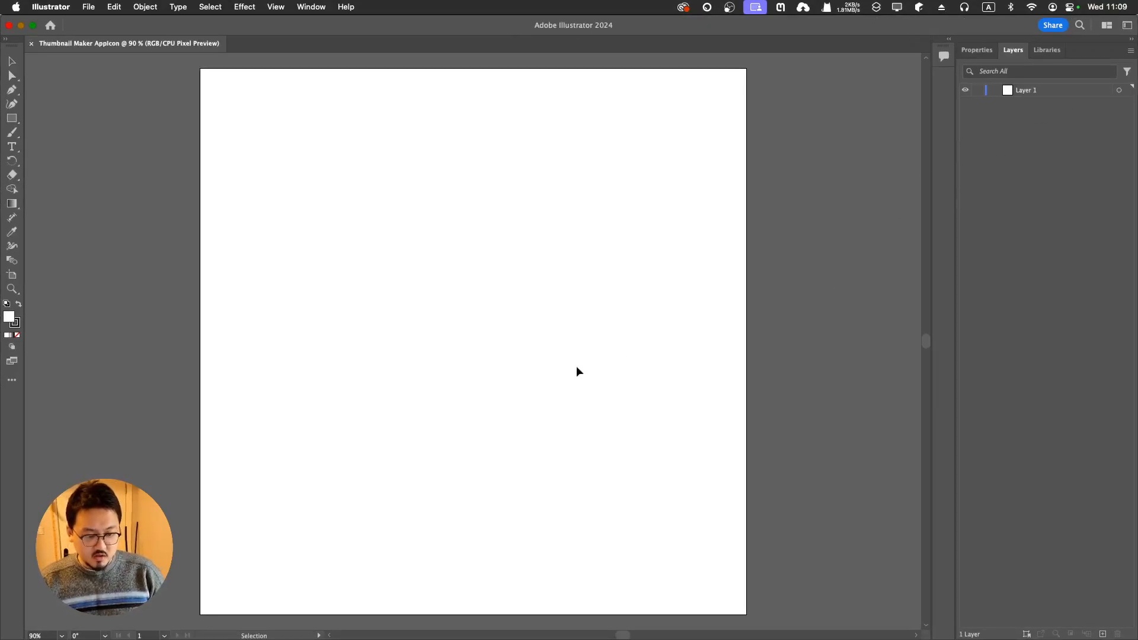
key("ctrl+Up")
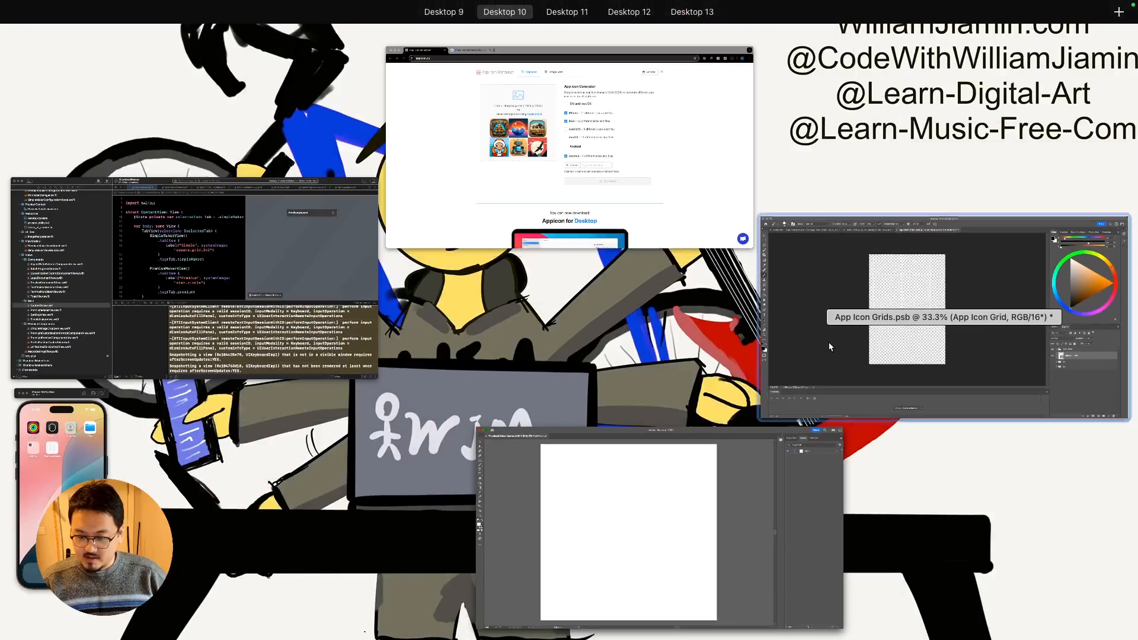
left_click(934, 359)
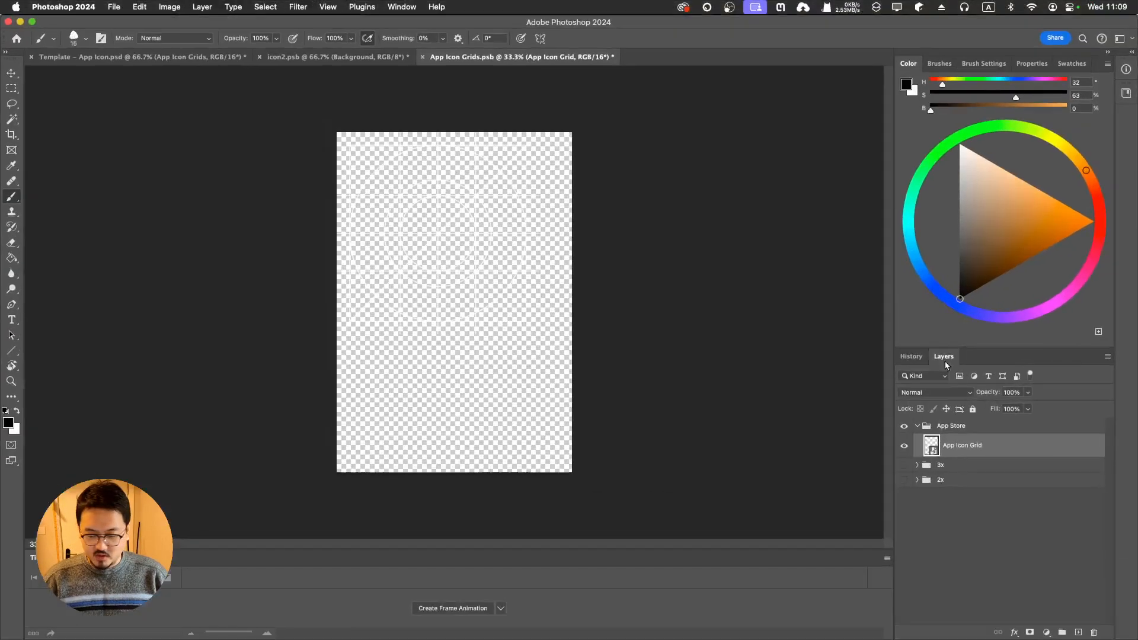
Step: Try a New Smart Object via Copy from the App Icon Grid layer, and undo it
right_click(984, 445)
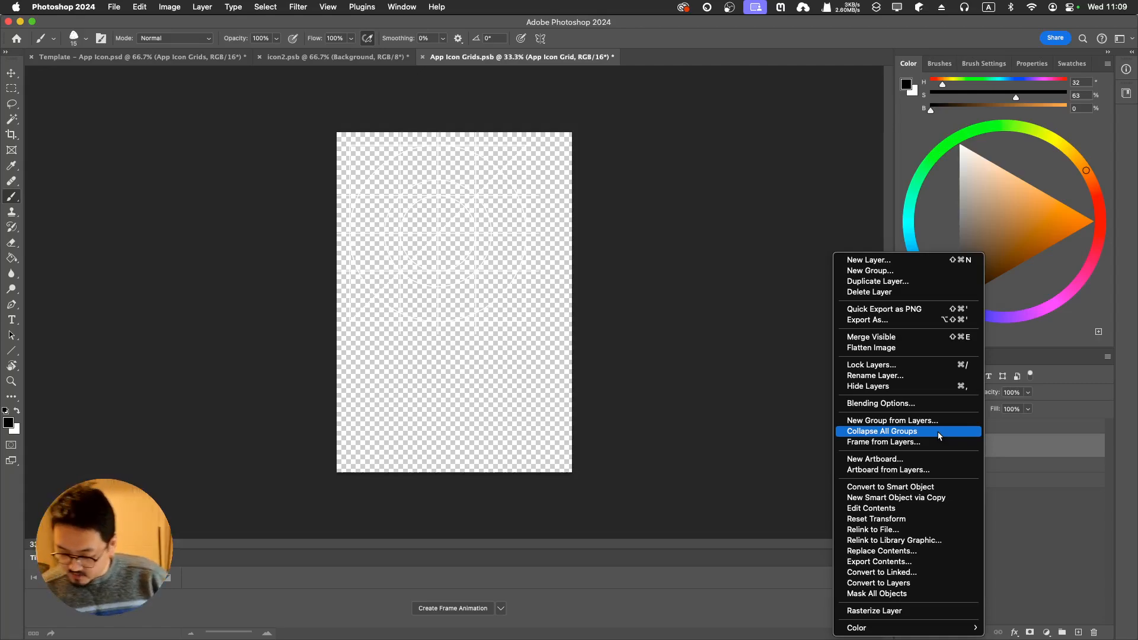
left_click(952, 497)
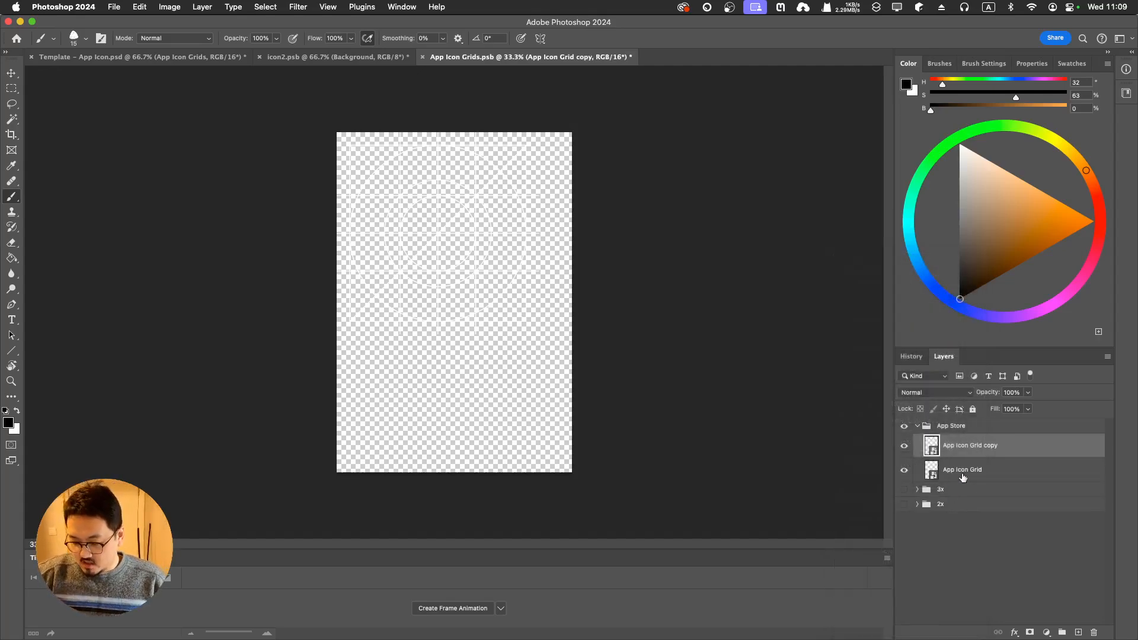
key("super+z")
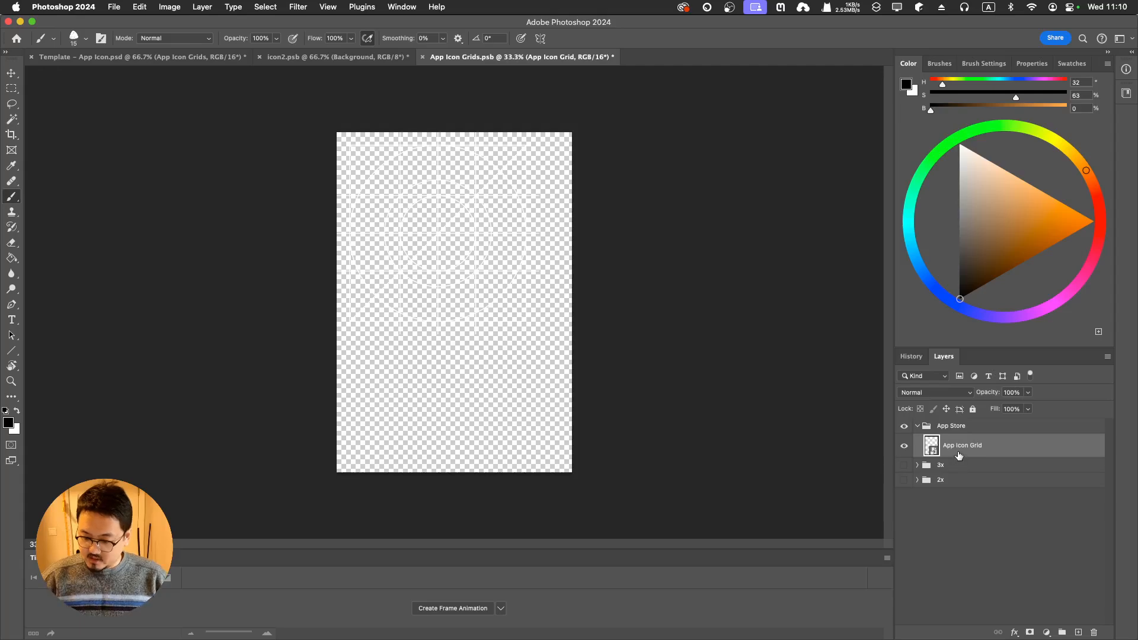
right_click(960, 454)
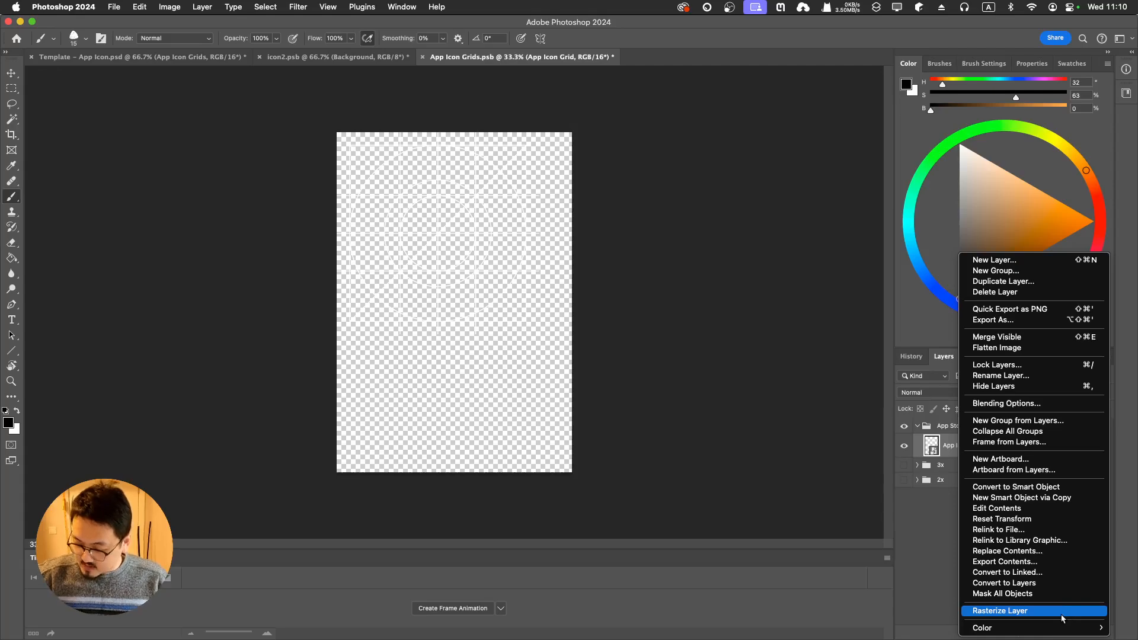
left_click(920, 522)
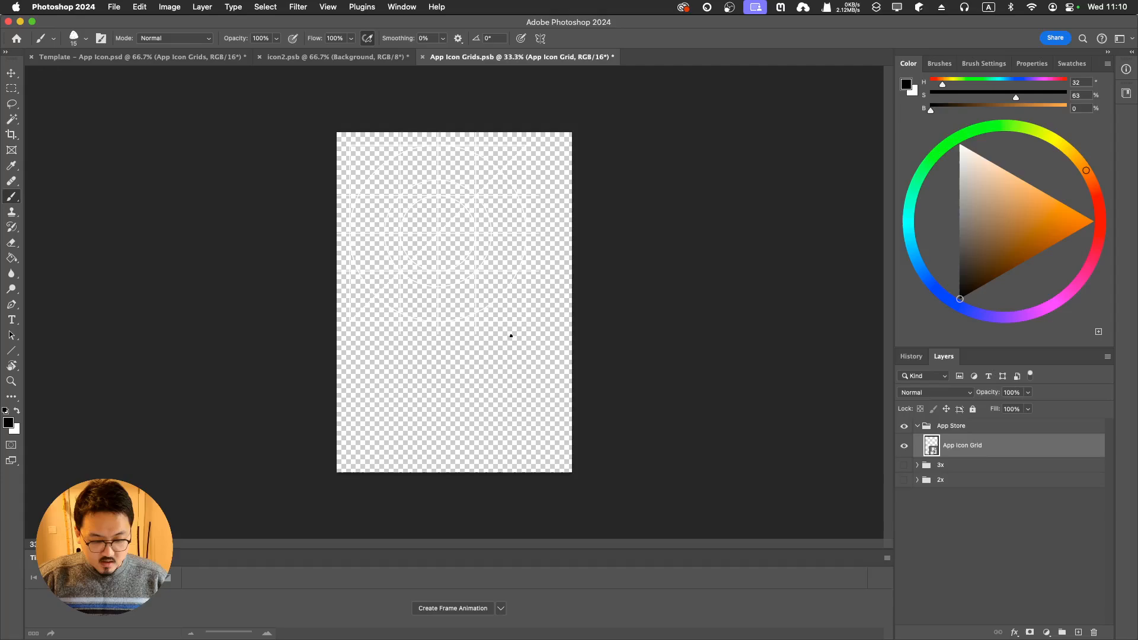
Step: Export the paths of App Icon Grids.psb to an Illustrator file, with Paths set to Document Bounds
left_click(118, 10)
mouse_move(220, 301)
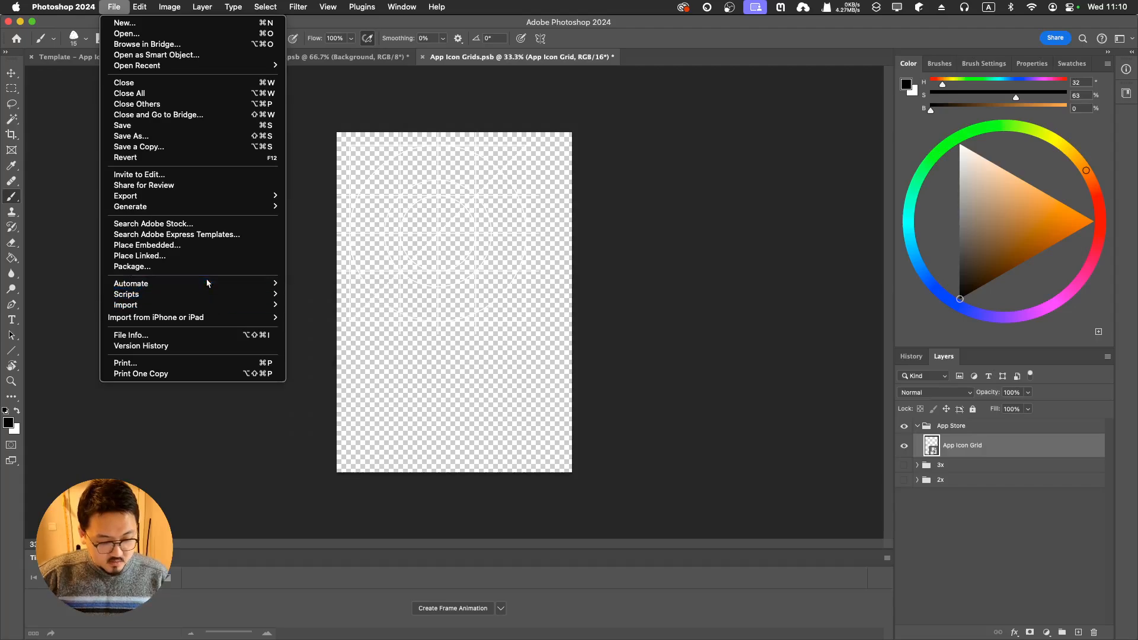
mouse_move(213, 197)
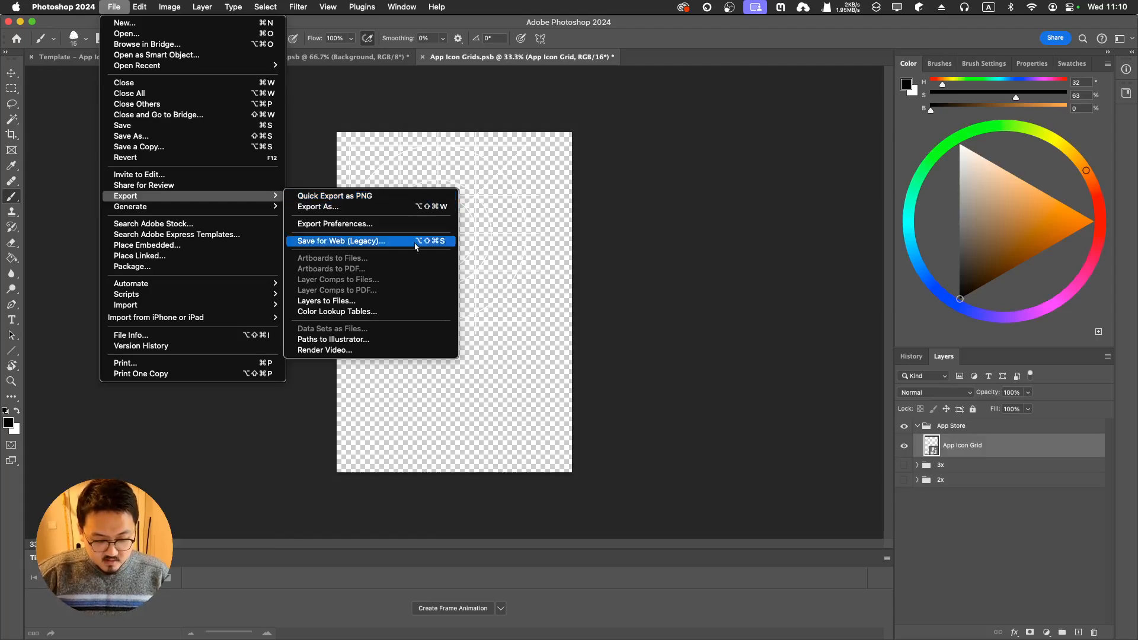
left_click(383, 341)
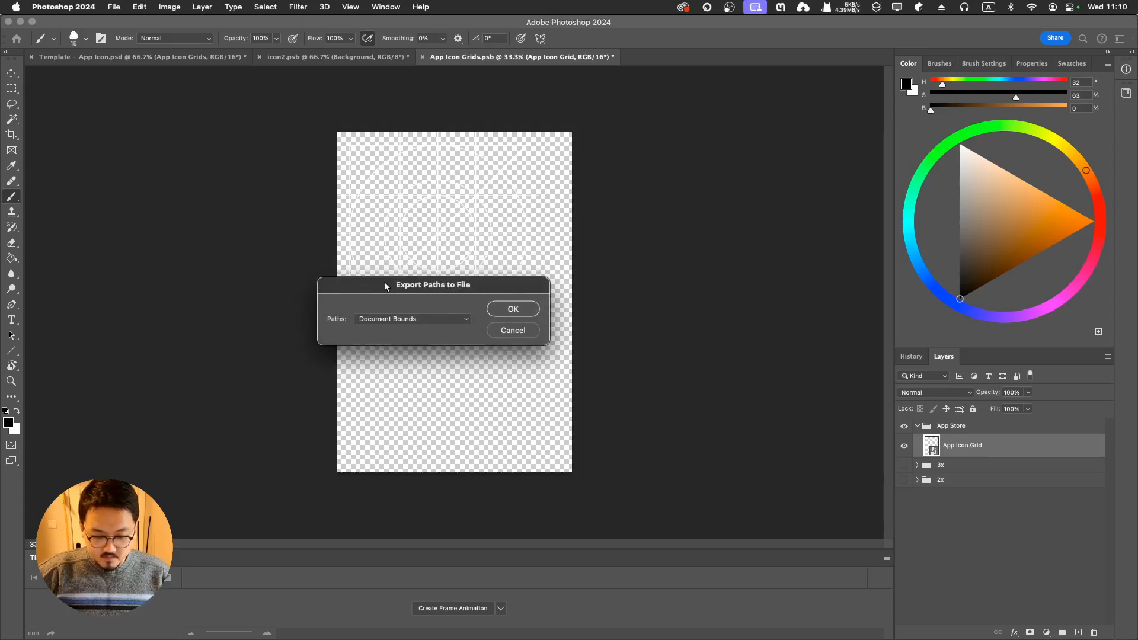
left_click(427, 324)
left_click(426, 323)
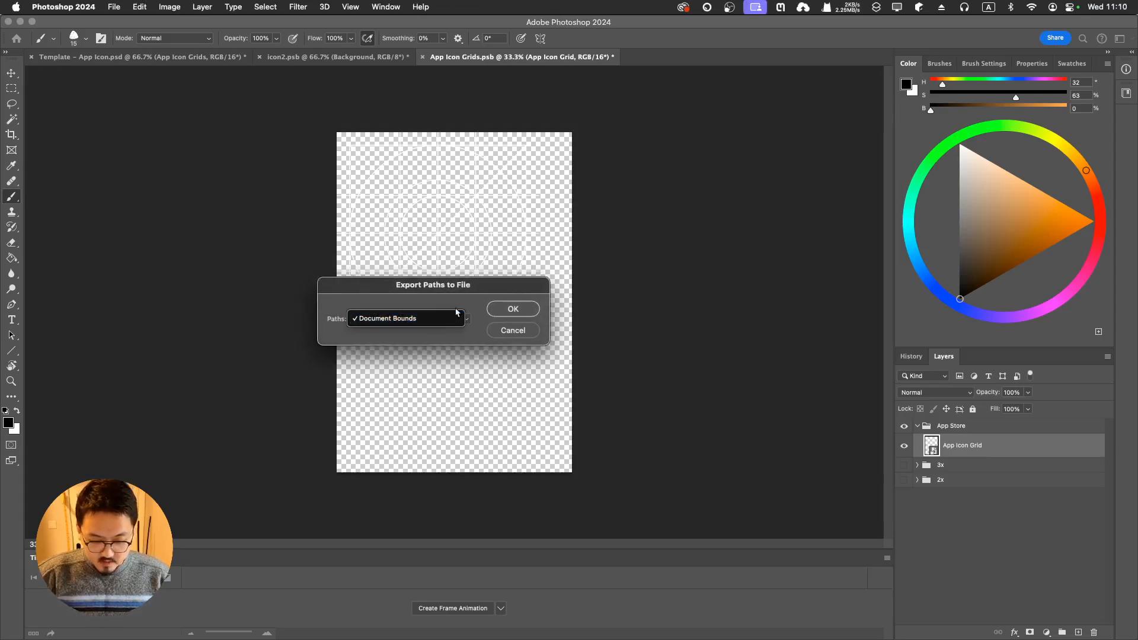
left_click(512, 309)
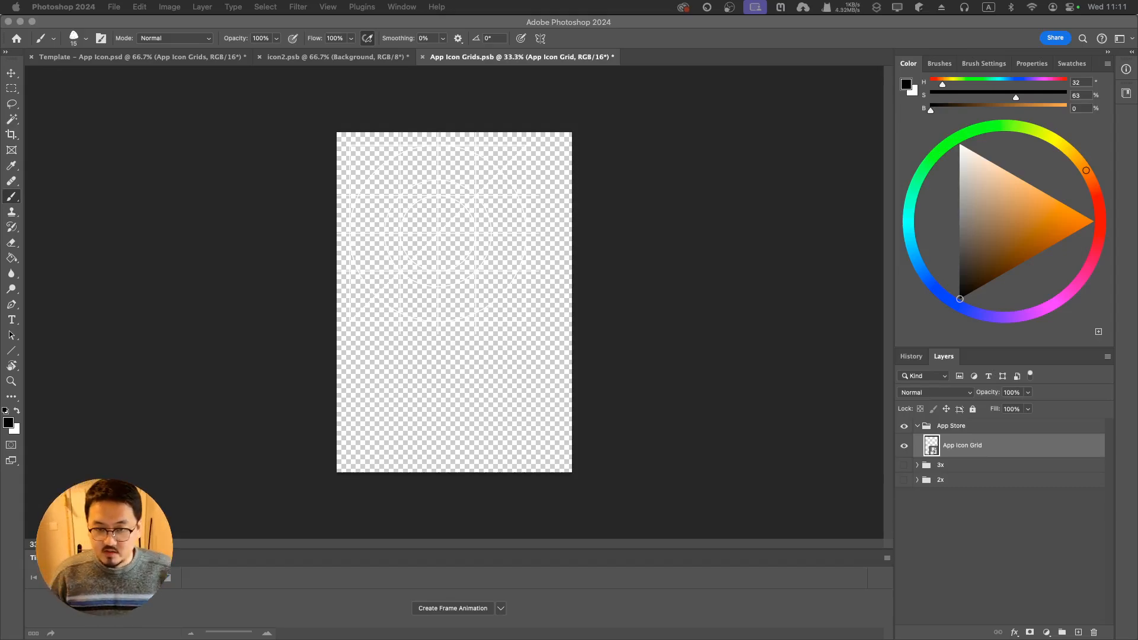
Step: Switch to Illustrator and open App Icon Grids.ai, creating artboards for both Legacy Artboard and Crop Area(s)
key("ctrl+Up")
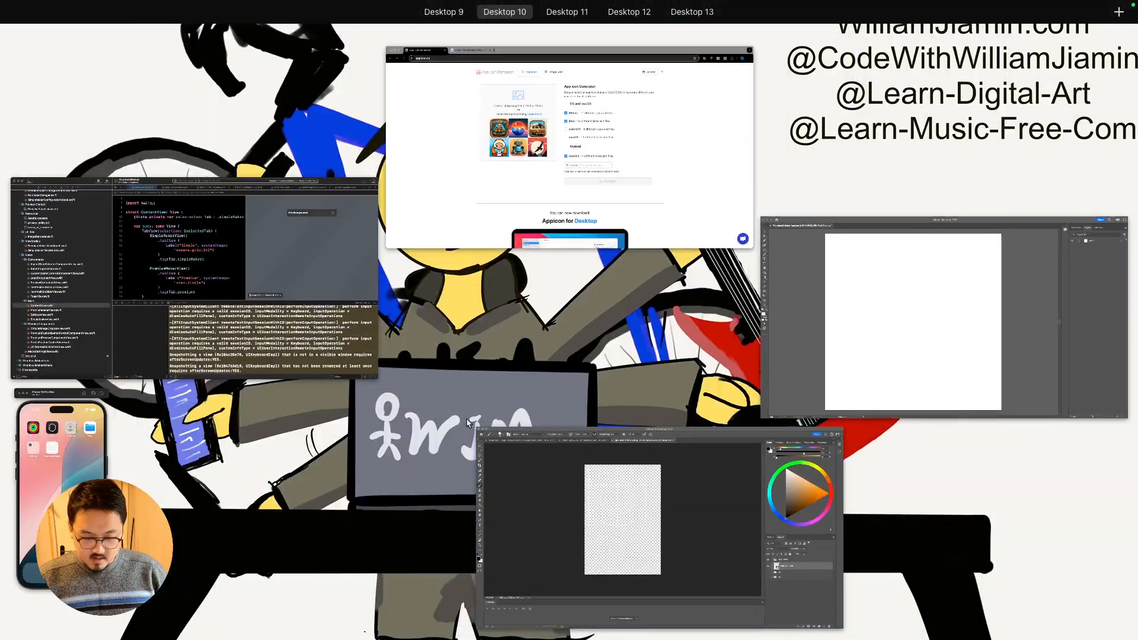
left_click(841, 386)
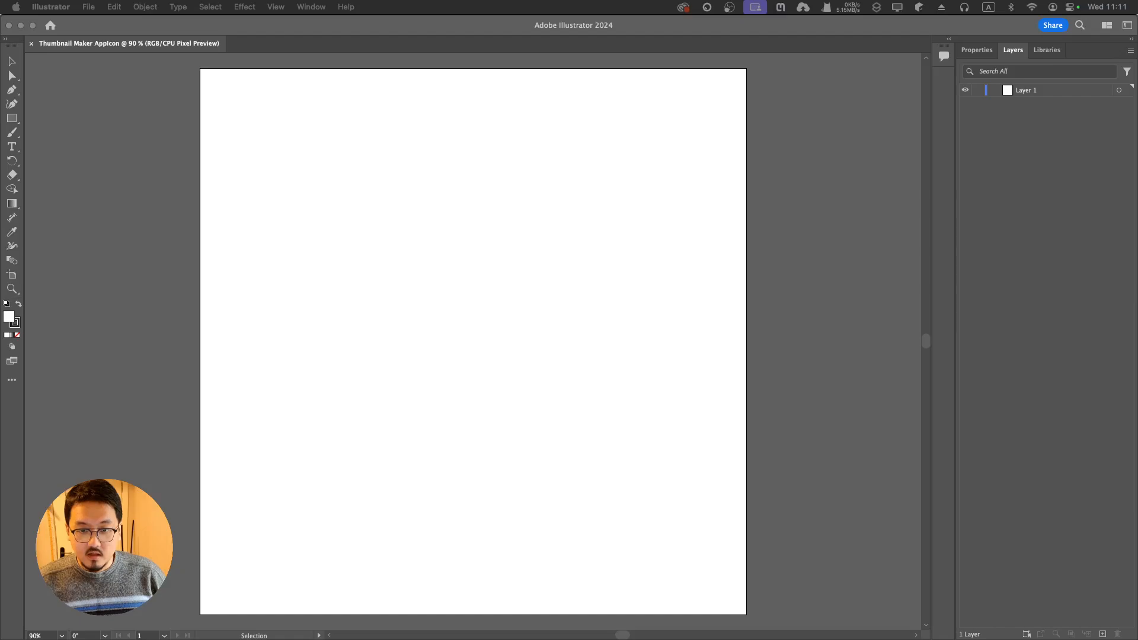
left_click_drag(619, 297, 615, 296)
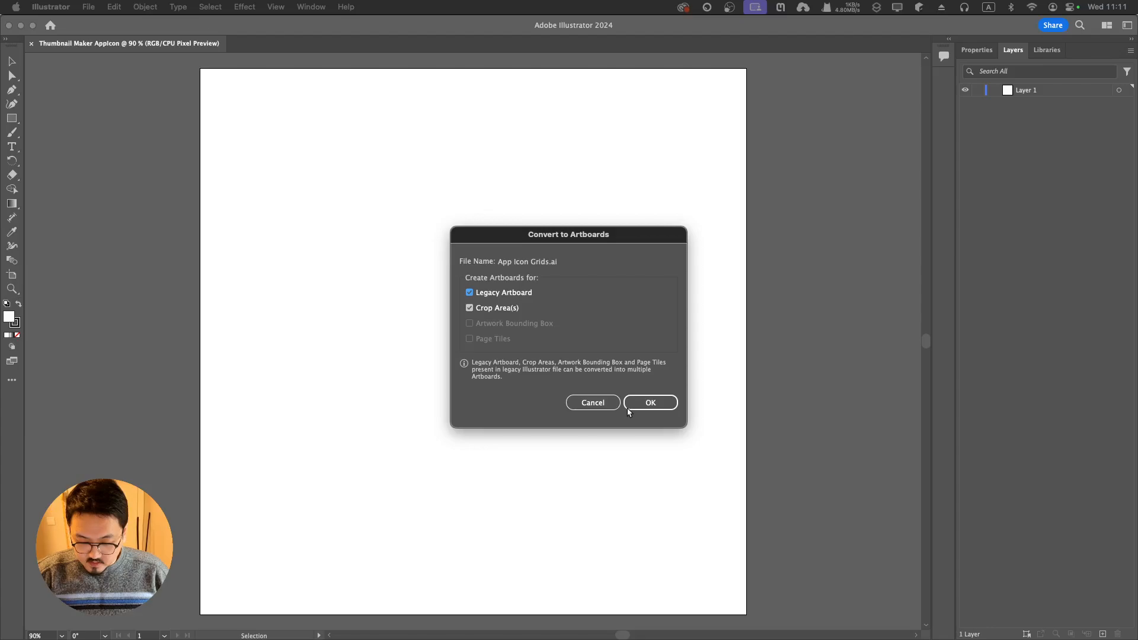
left_click(644, 409)
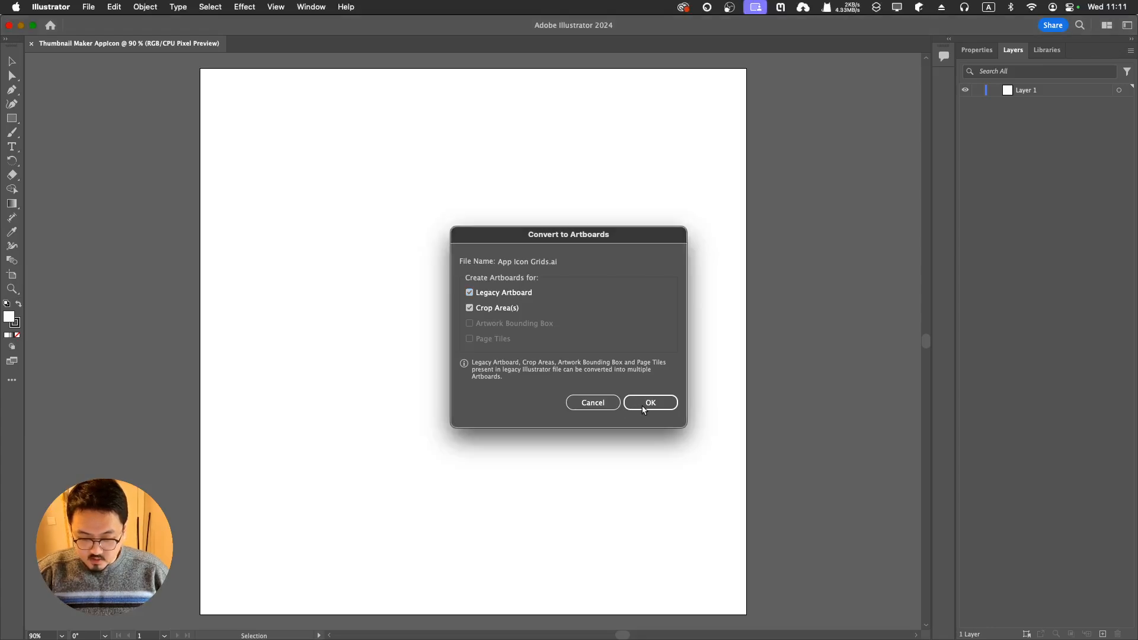
left_click(642, 408)
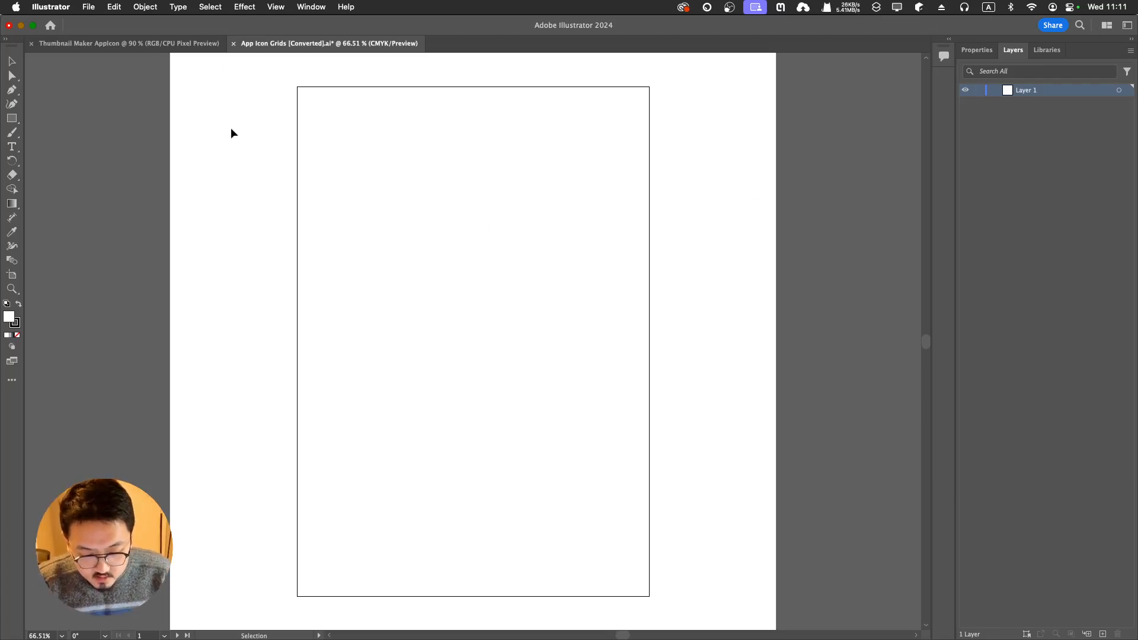
Step: Check both artboards of the converted App Icon Grids document for selectable grid artwork
scroll(240, 176, "down", 2)
scroll(247, 155, "up", 2)
left_click(247, 155)
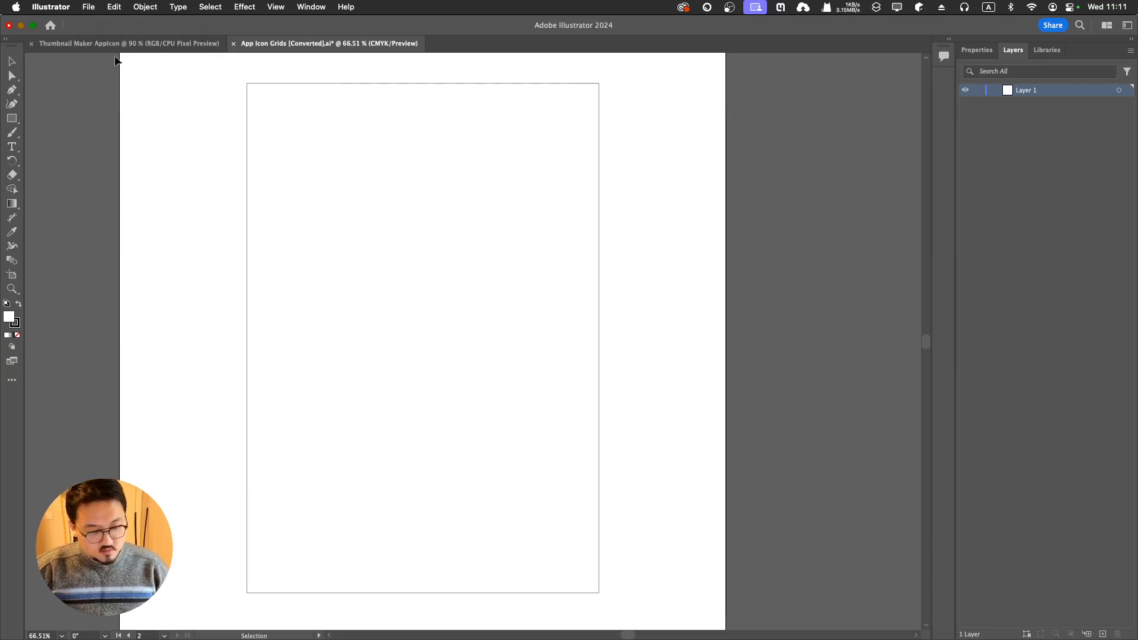
left_click(130, 43)
left_click(252, 45)
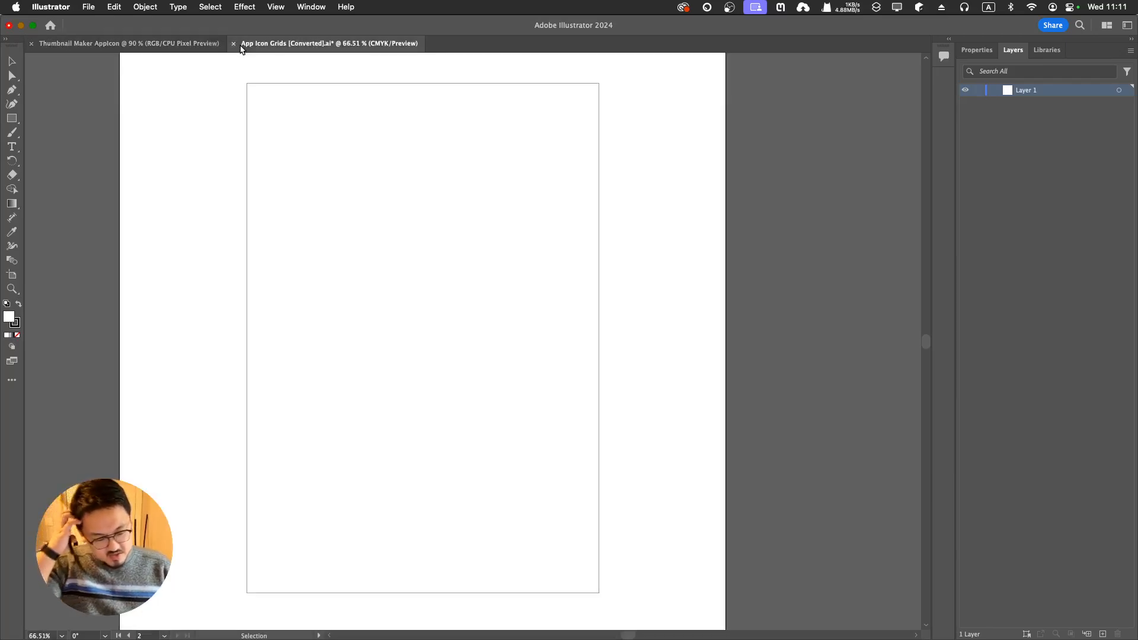
left_click_drag(193, 122, 698, 506)
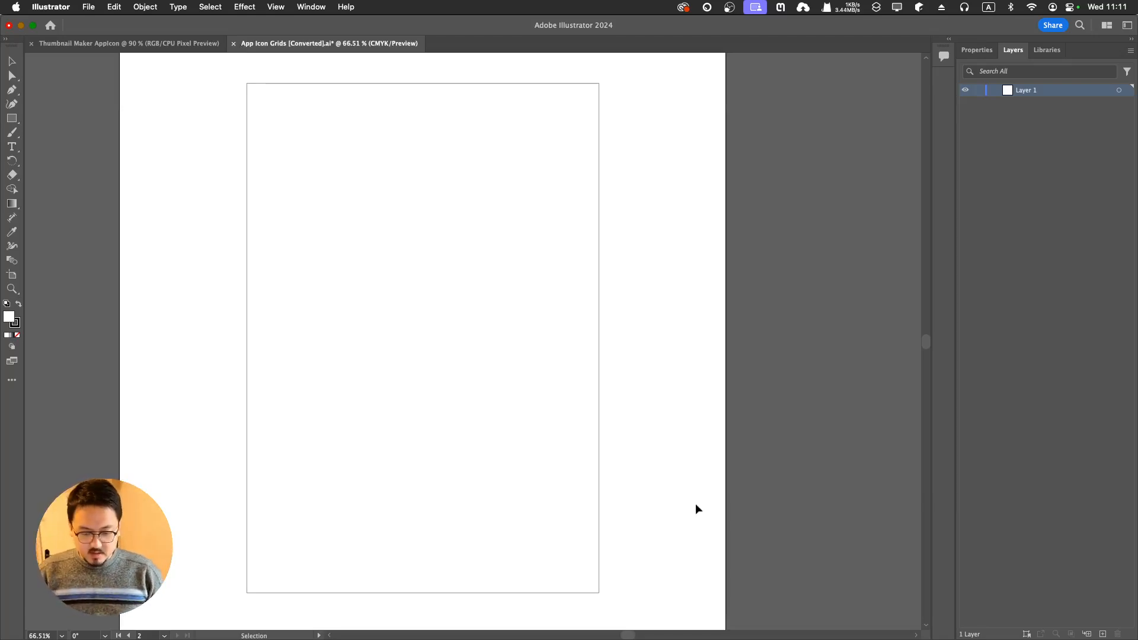
scroll(568, 428, "down", 3)
scroll(567, 429, "up", 2)
left_click(369, 320)
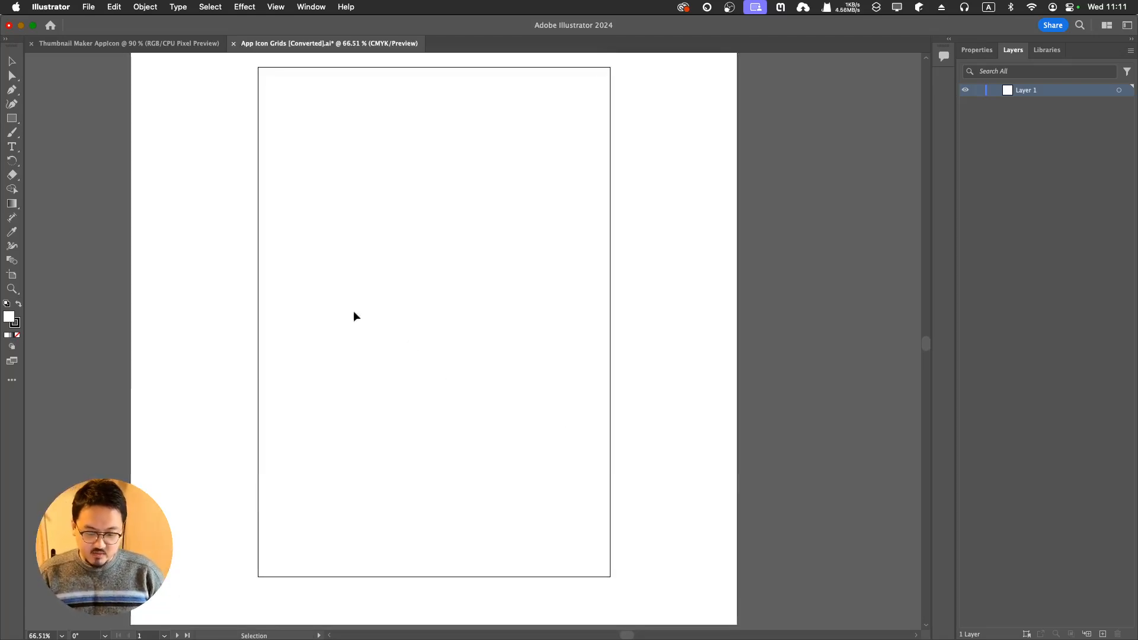
left_click_drag(432, 304, 659, 395)
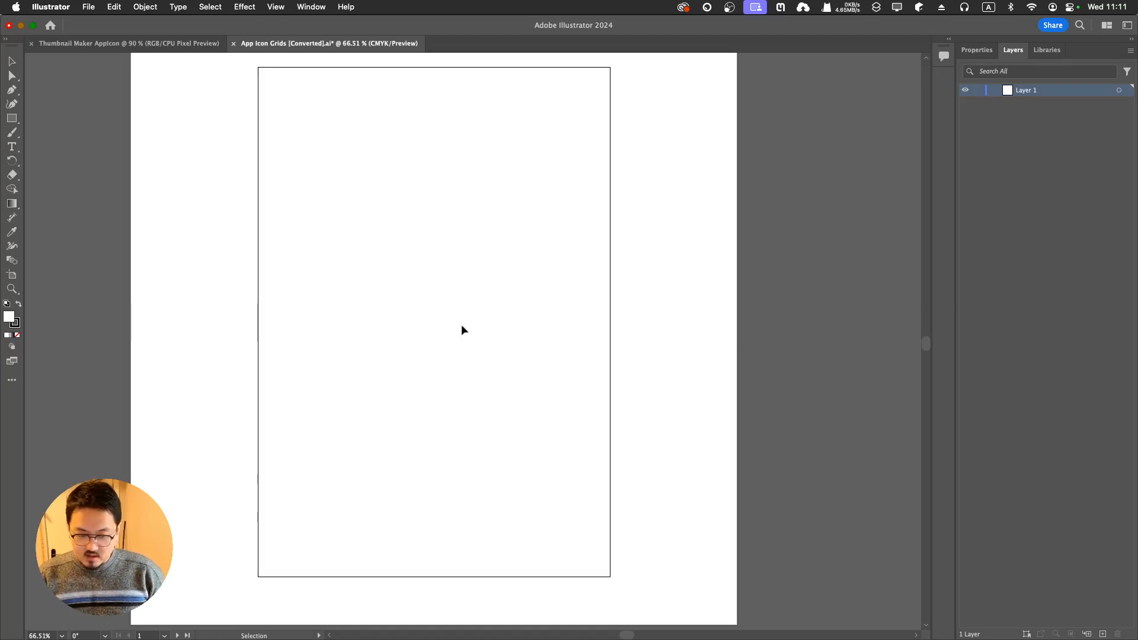
left_click(10, 64)
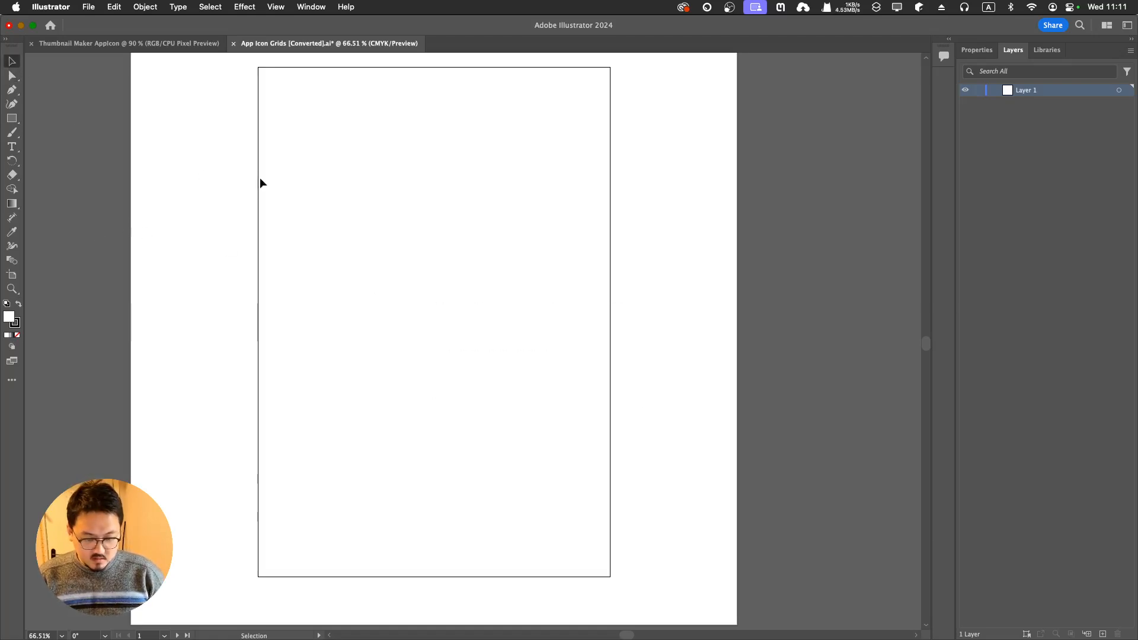
left_click_drag(260, 179, 333, 219)
left_click(198, 195)
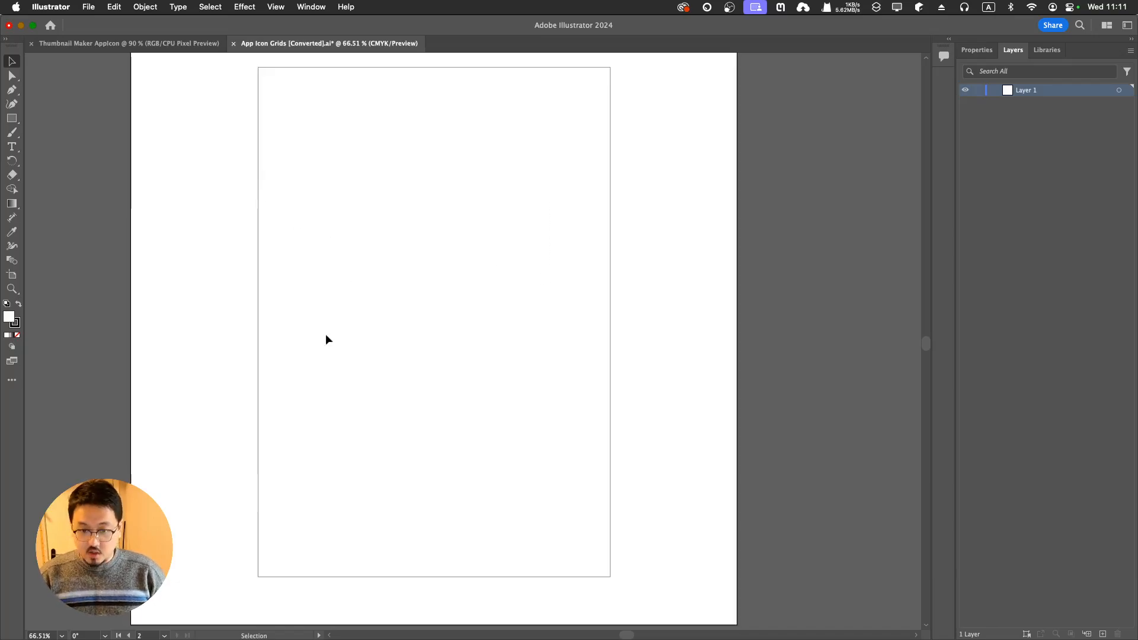
Step: Try converting App Icon Grids.ai with Legacy Artboard and Crop Area(s) cleared, and return to the Thumbnail Maker AppIcon document in Illustrator
key("ctrl+Up")
left_click(846, 333)
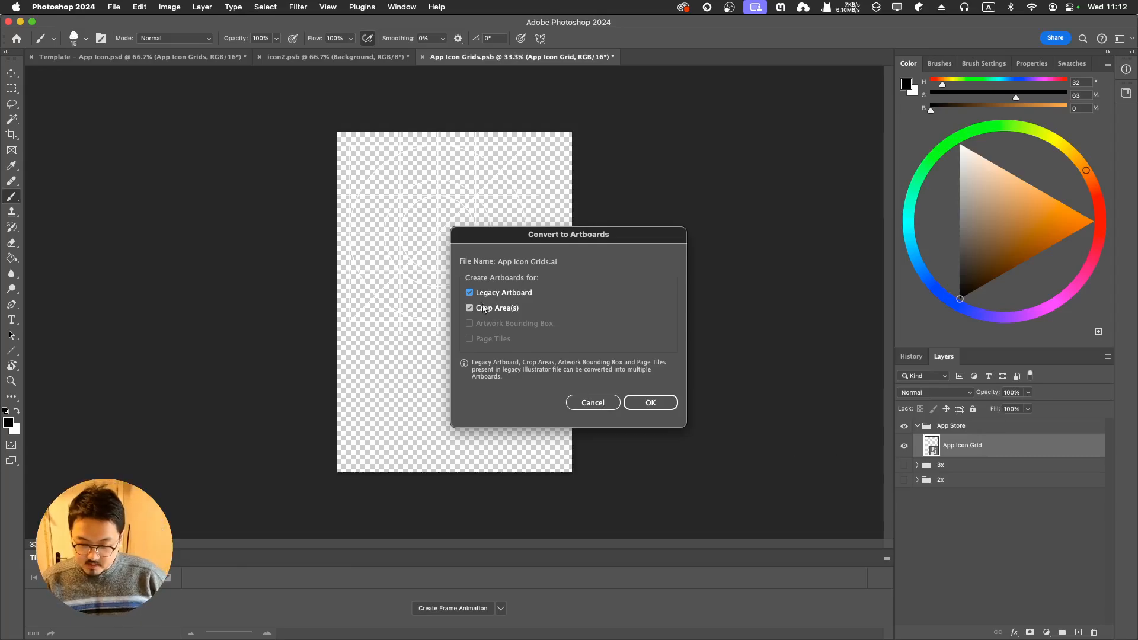
left_click(469, 294)
left_click(470, 308)
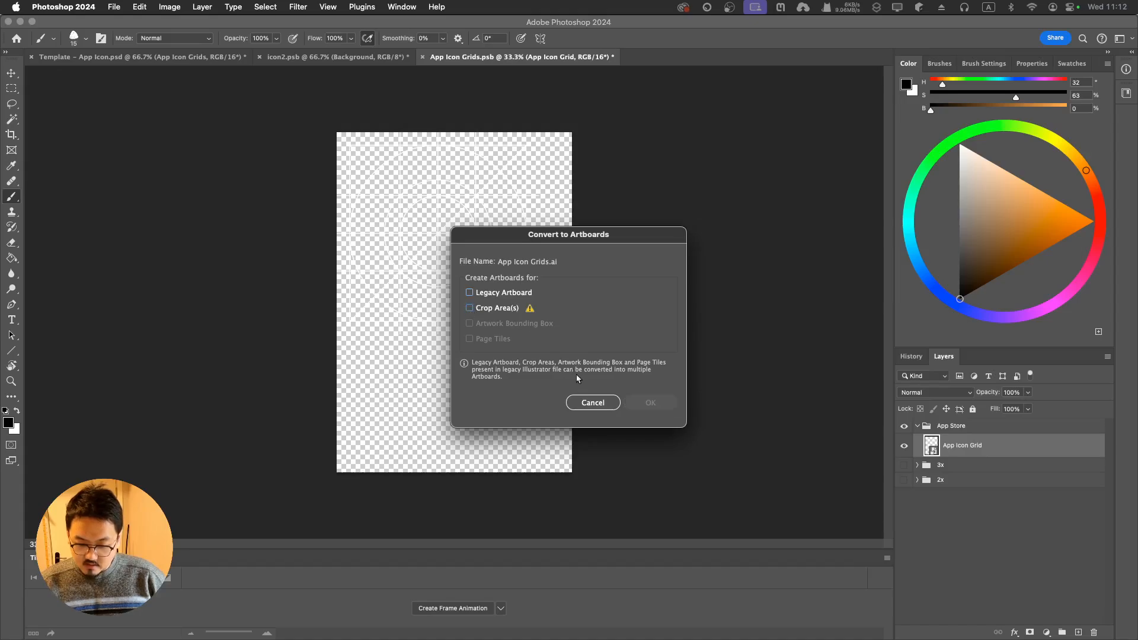
key("ctrl+Up")
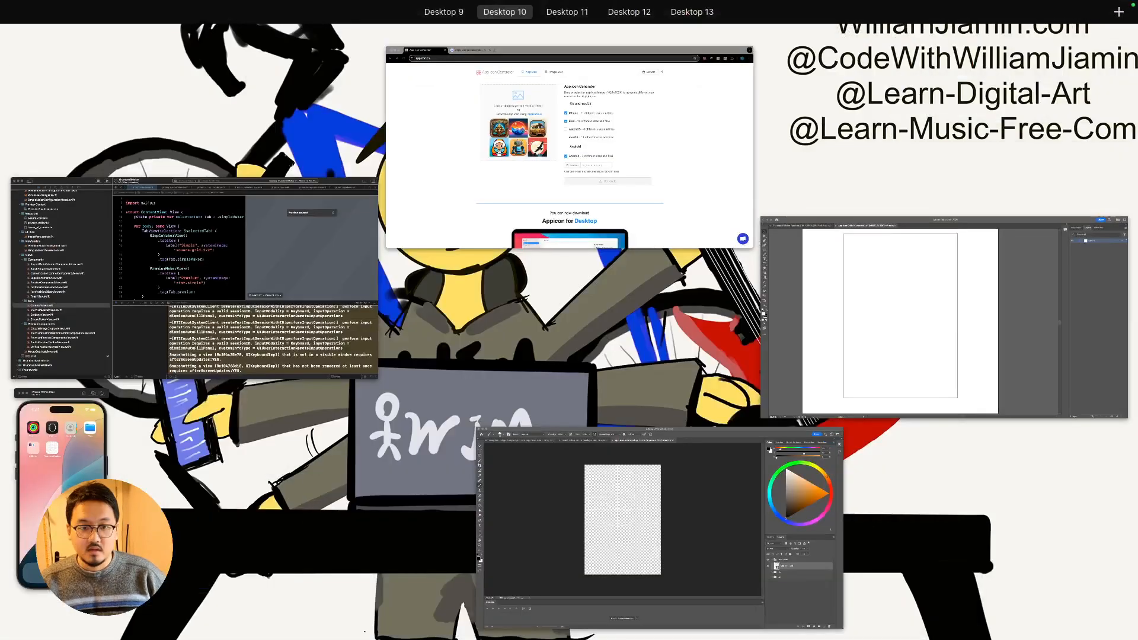
key("ctrl+Up")
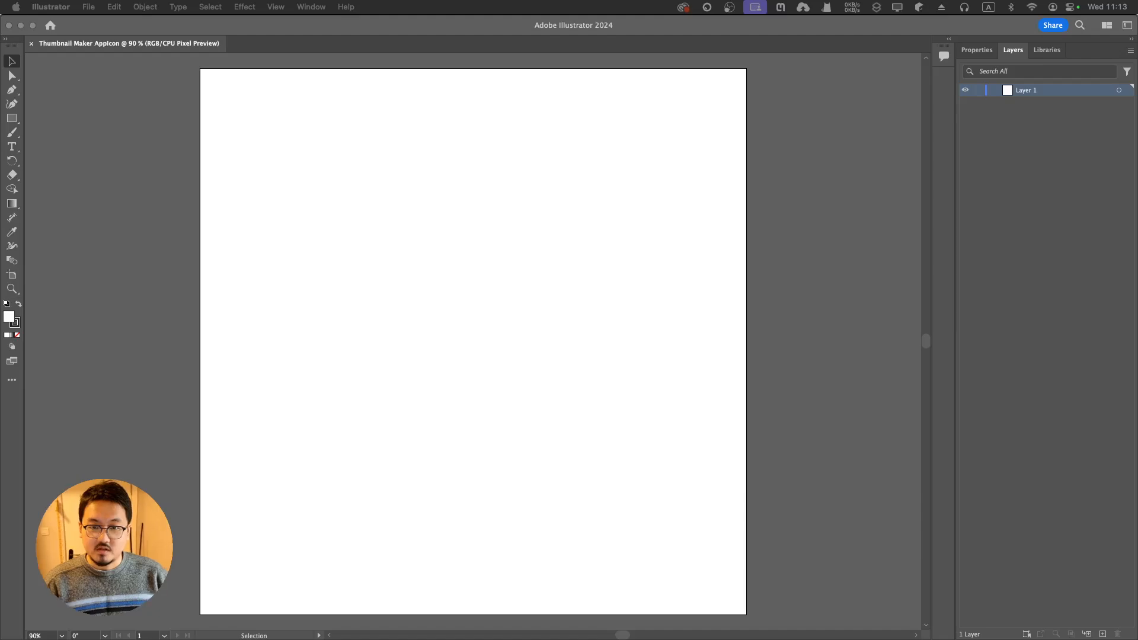
Step: Try adding a new layer above Layer 1, and undo it
left_click_drag(1137, 172, 1052, 160)
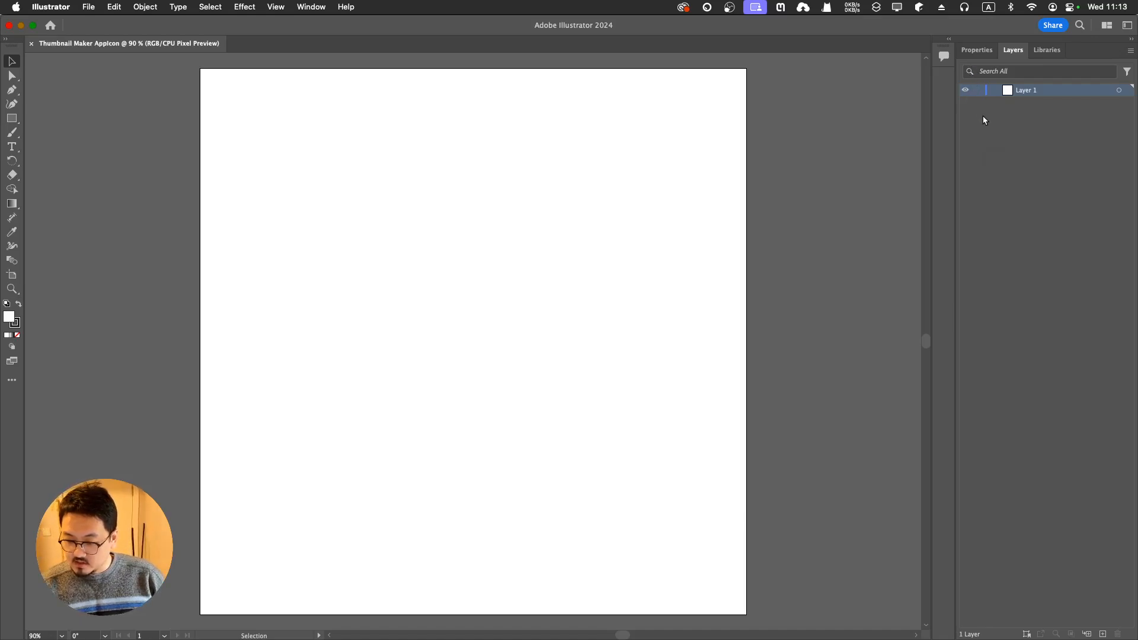
left_click(1103, 634)
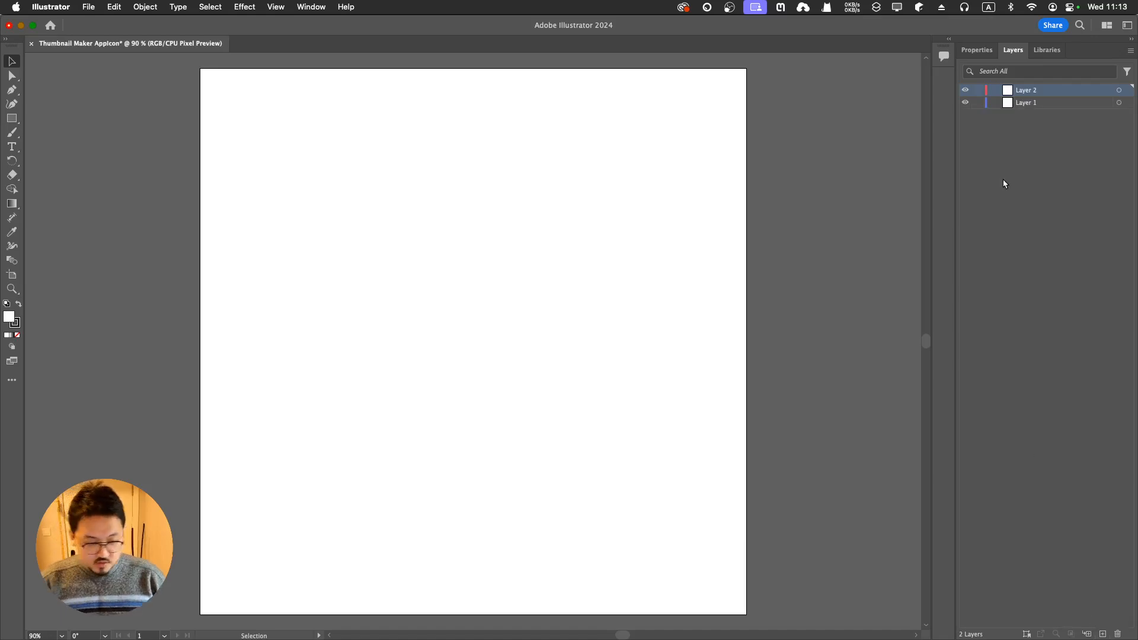
key("super+z")
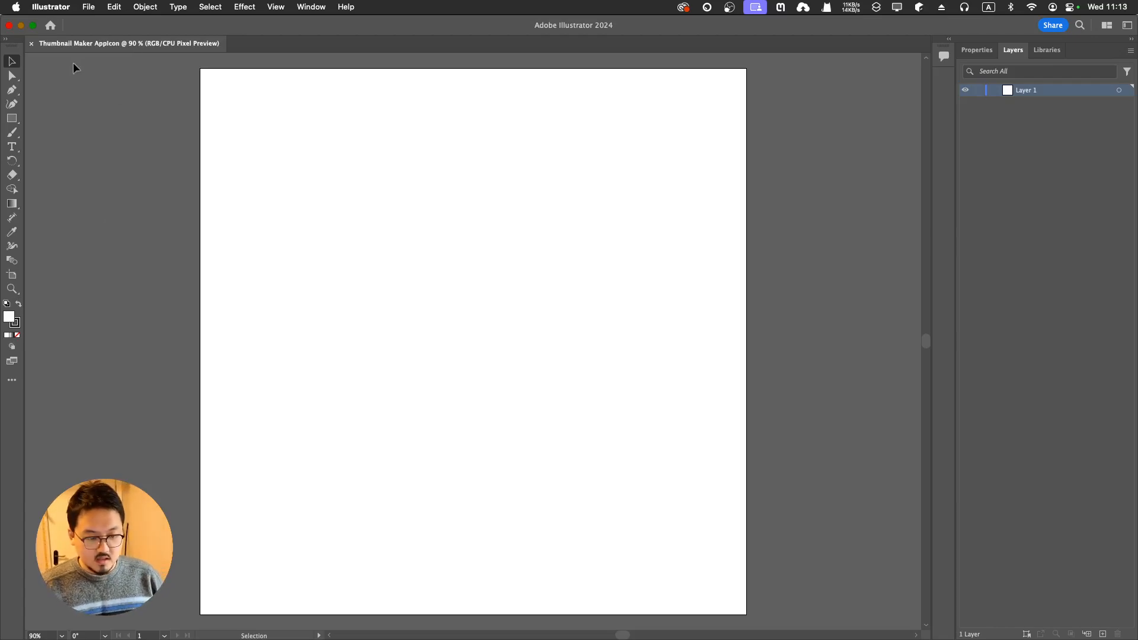
Step: Place the white app icon grid image on Layer 1 of the Thumbnail Maker AppIcon document
left_click(89, 7)
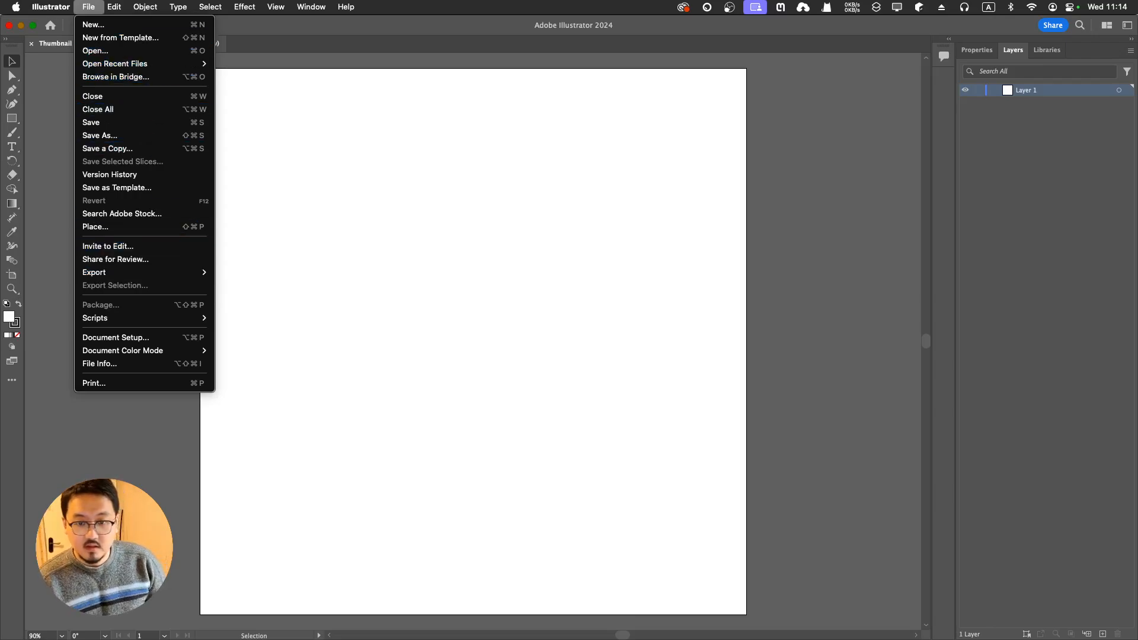
key("Escape")
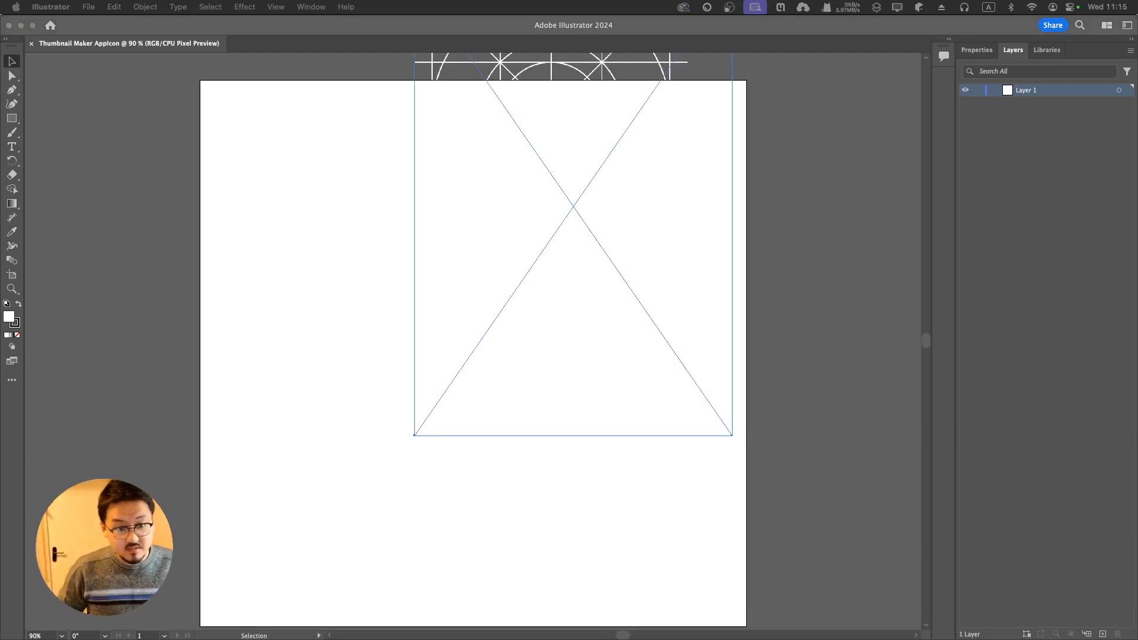
left_click(437, 70)
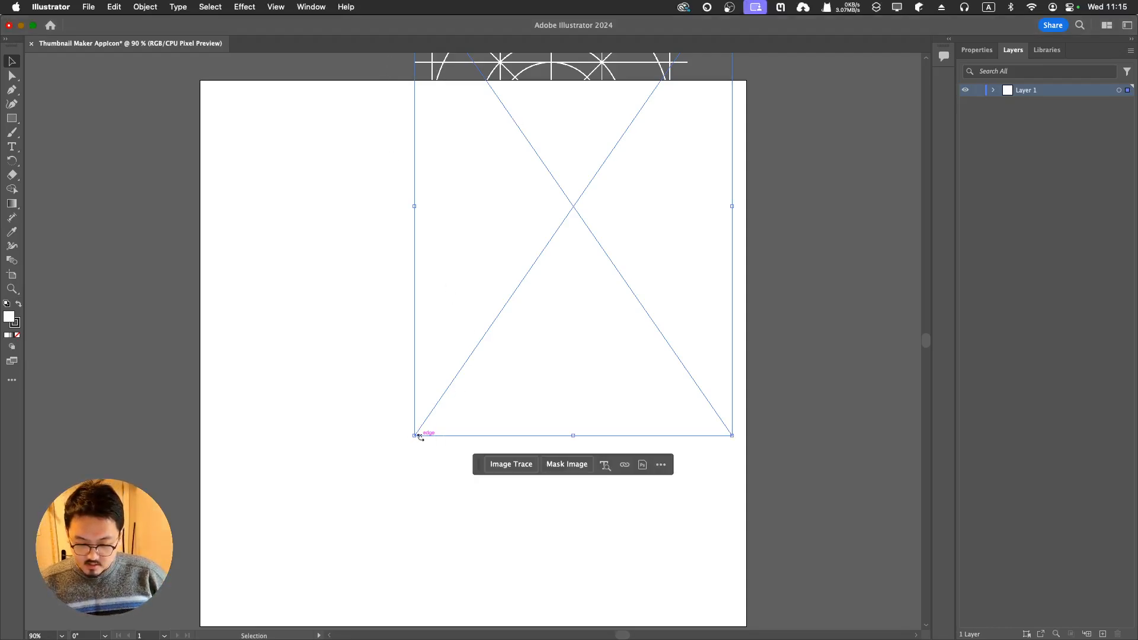
Step: Enlarge the placed icon grid image from its lower-left corner until it is about as wide as the artboard
left_click_drag(416, 437, 115, 610)
scroll(219, 478, "down", 5)
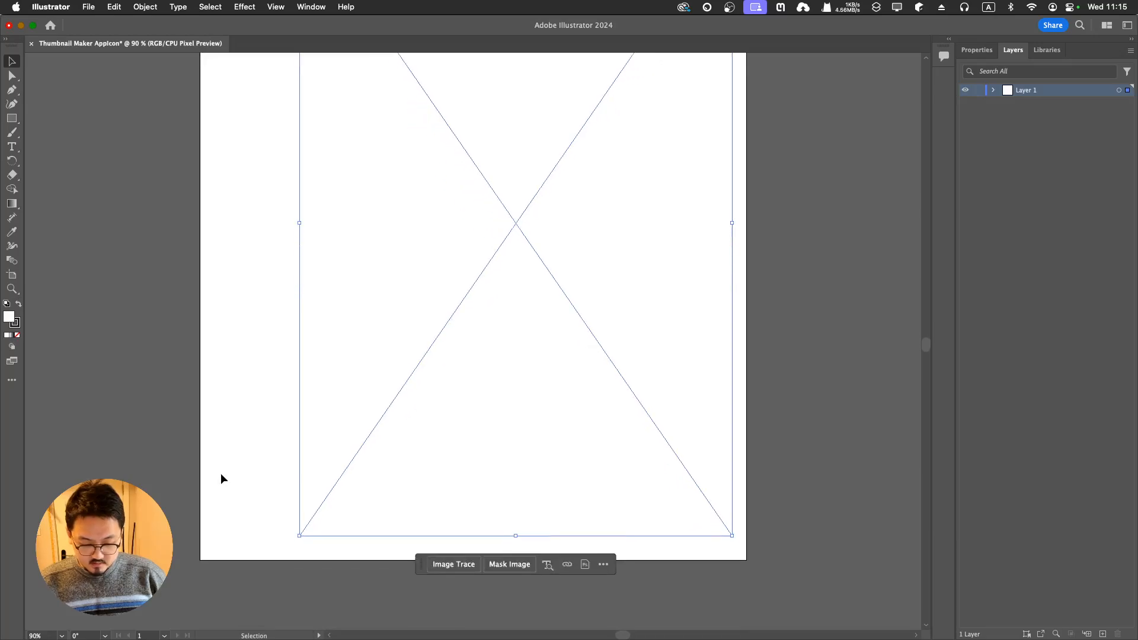
left_click_drag(302, 512, 189, 612)
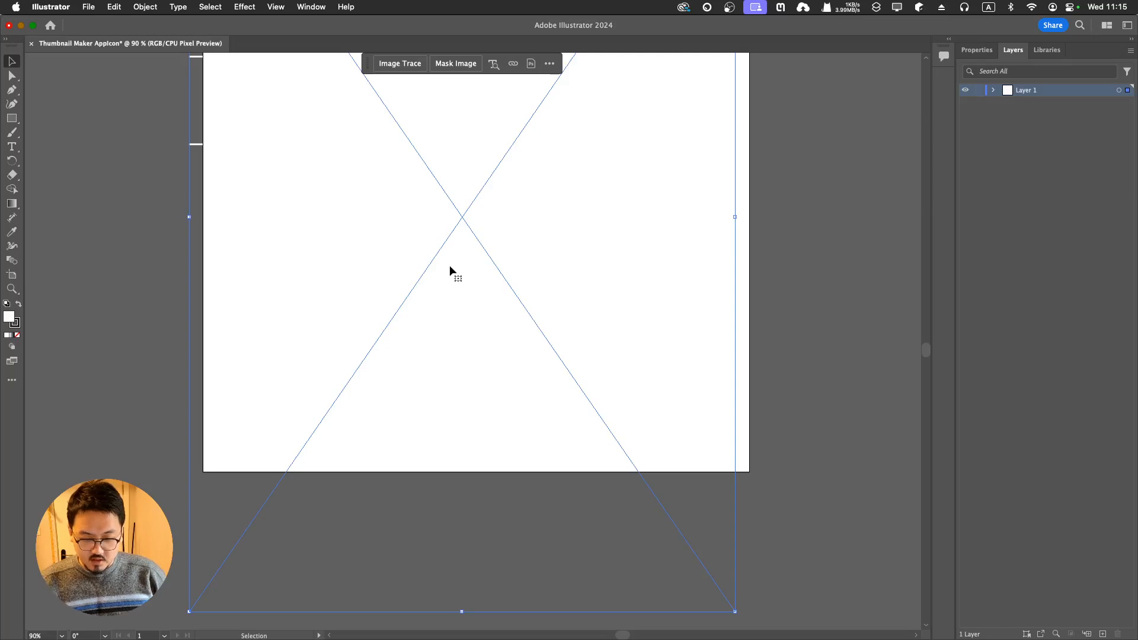
scroll(450, 265, "up", 10)
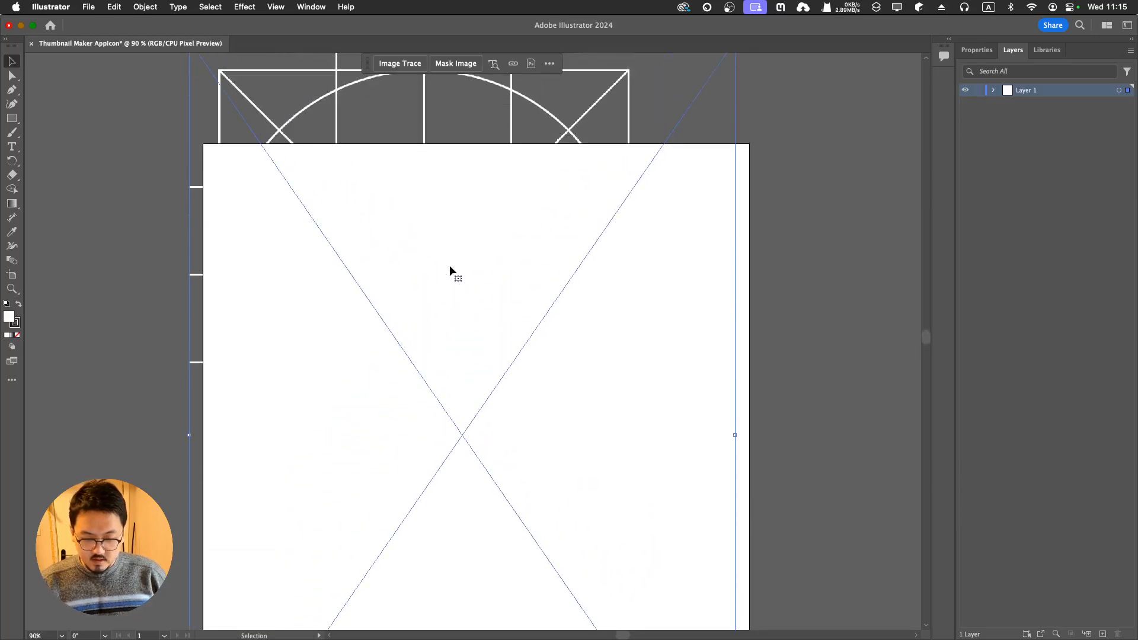
scroll(461, 310, "down", 3)
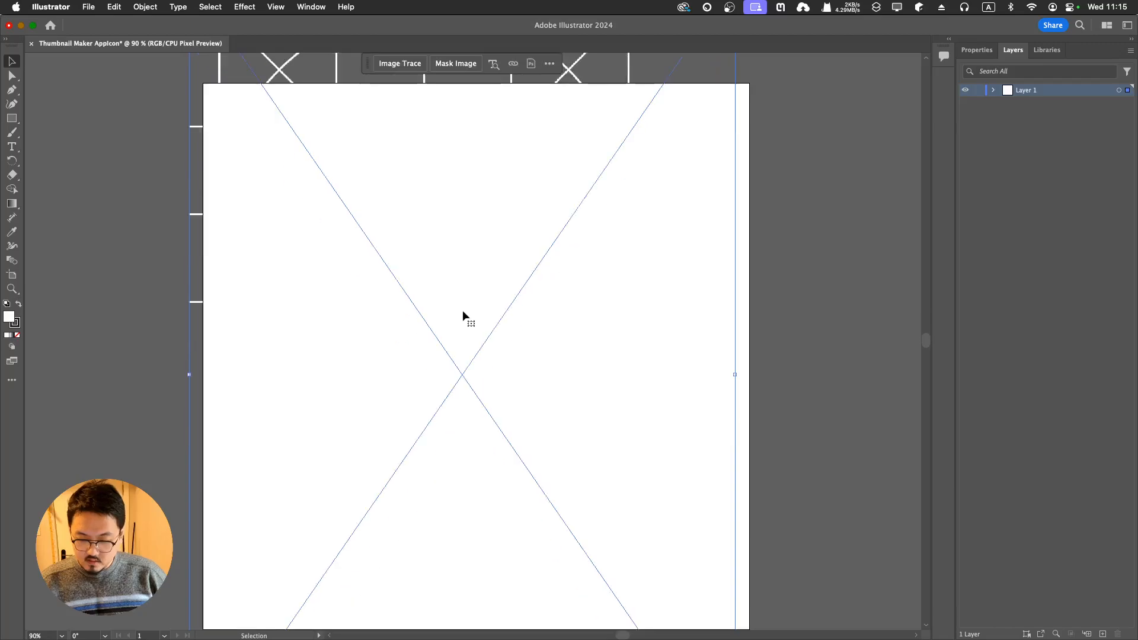
scroll(462, 311, "up", 2)
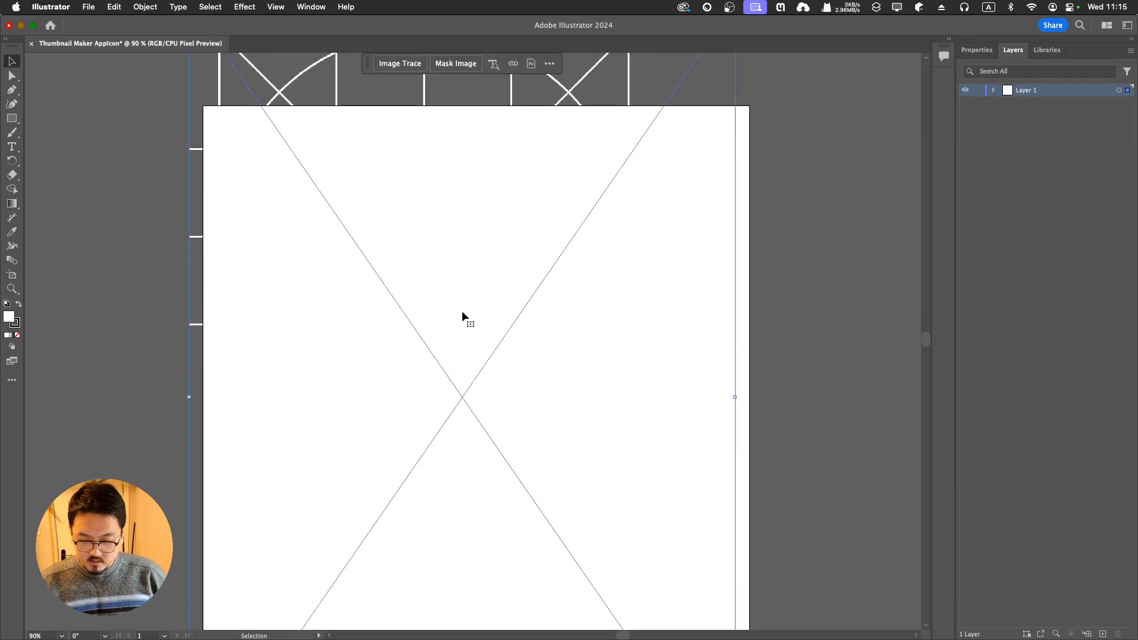
scroll(461, 310, "up", 2)
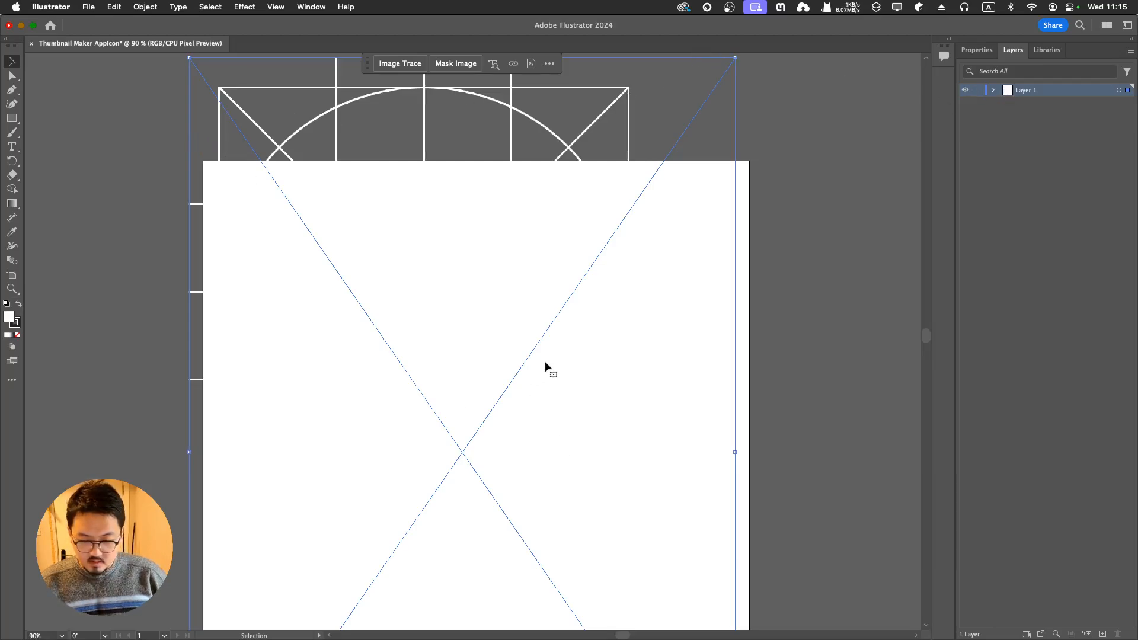
Step: Try setting the fill of the placed icon grid image to CMYK Red, and deselect the image
scroll(546, 361, "down", 2)
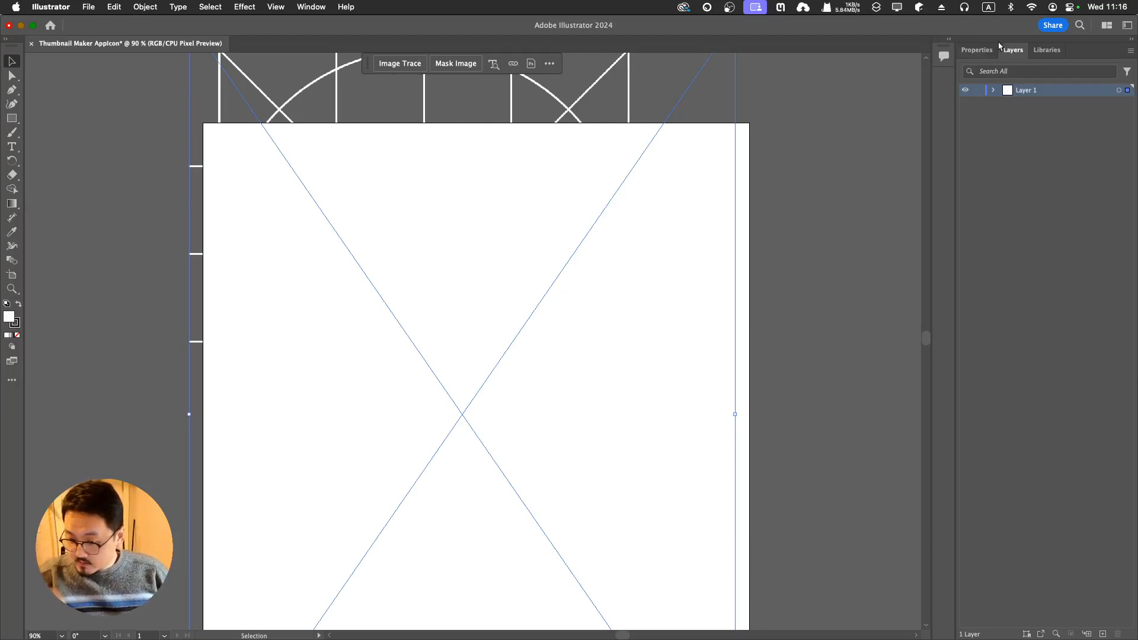
left_click(978, 51)
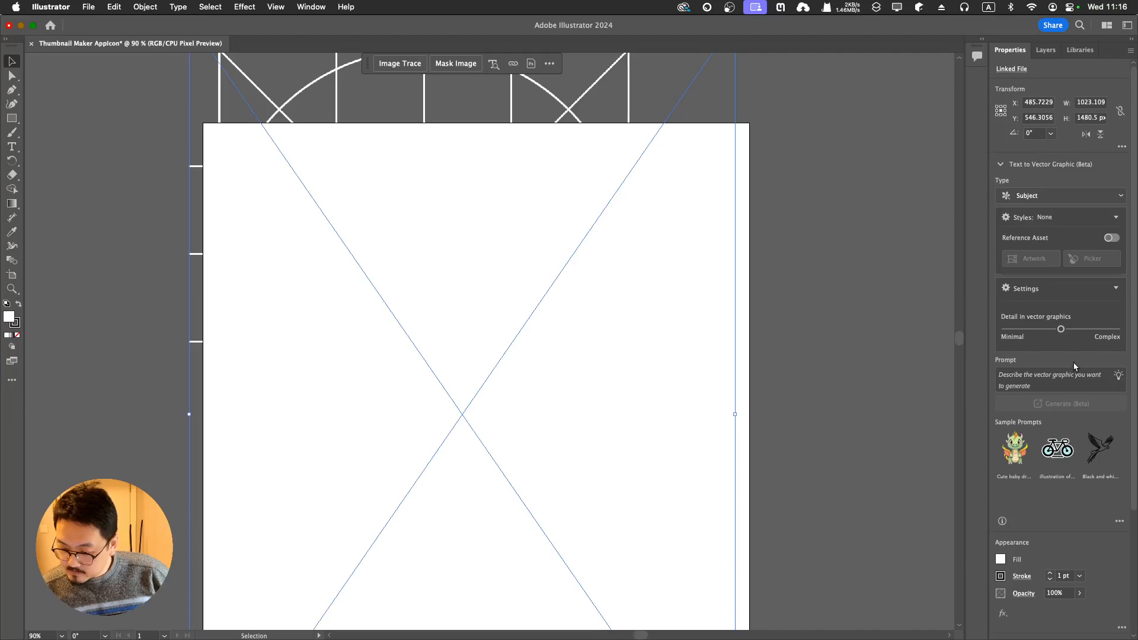
scroll(1070, 361, "down", 5)
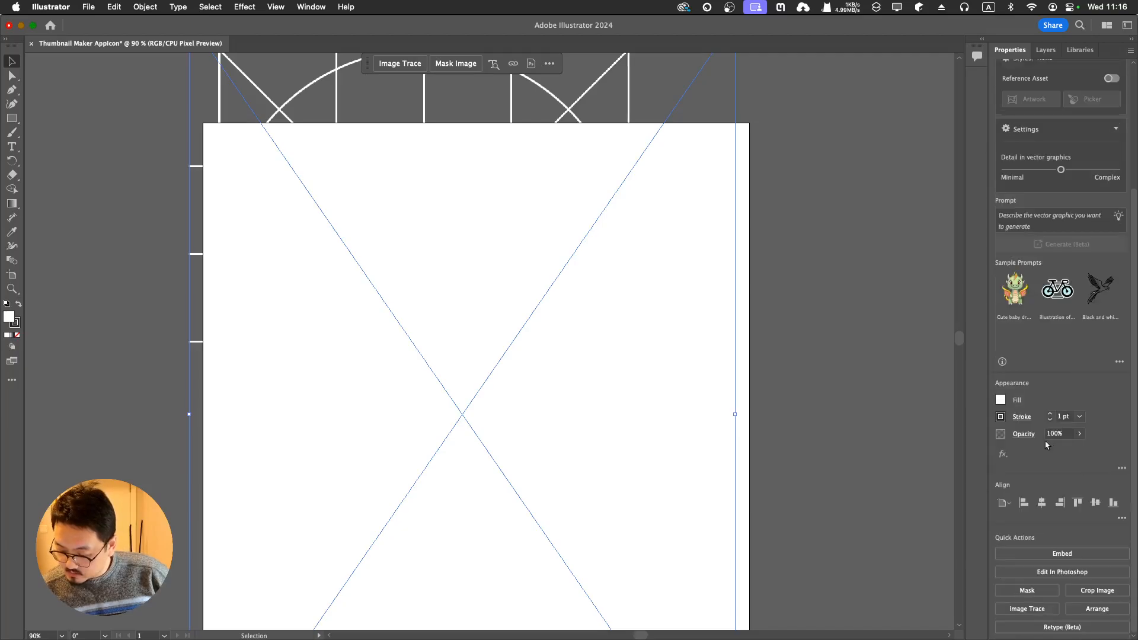
left_click(1001, 401)
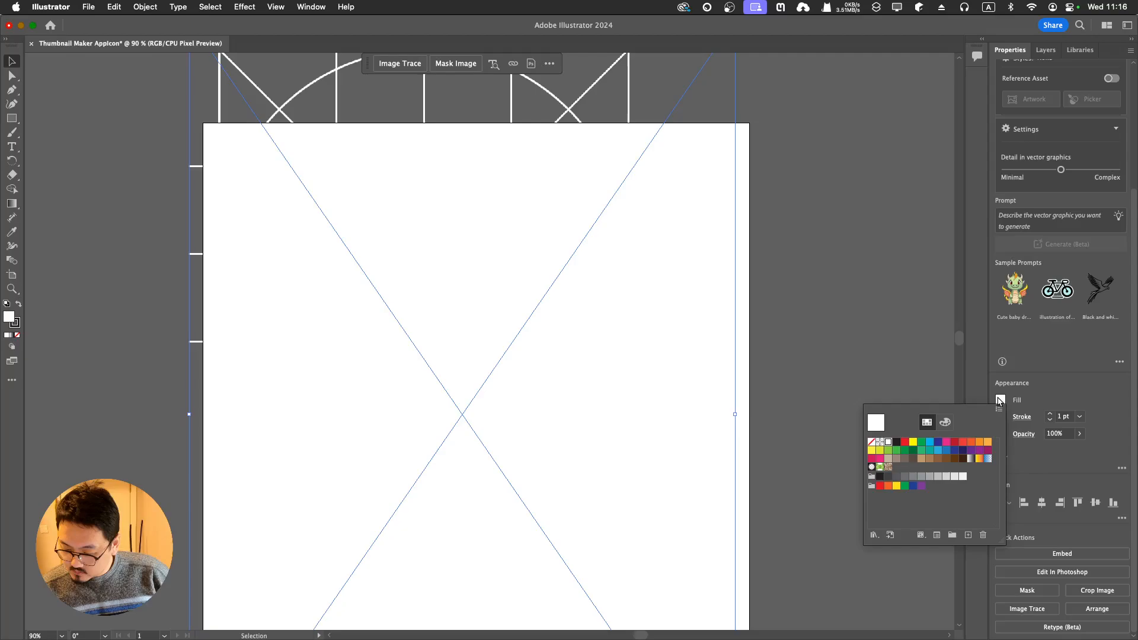
left_click(906, 443)
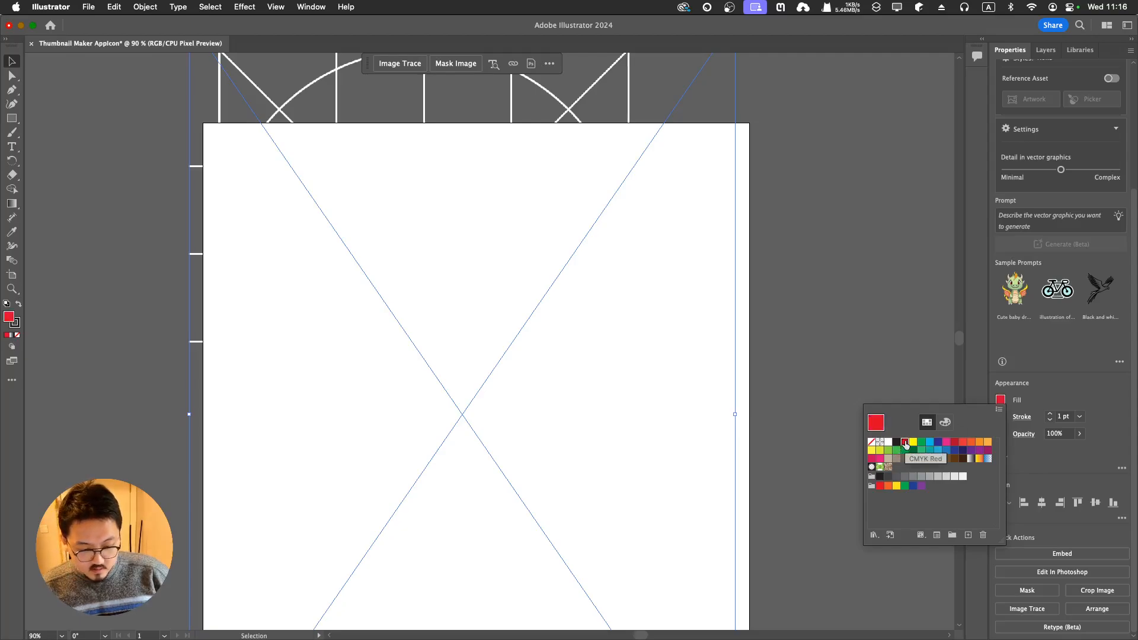
left_click(907, 374)
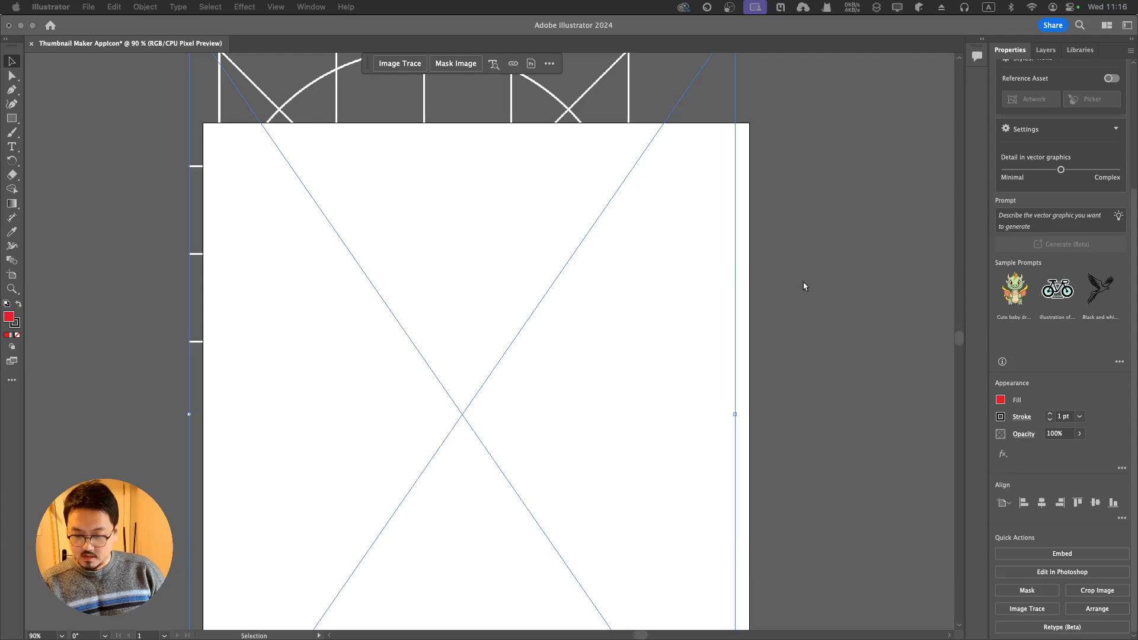
left_click(170, 257)
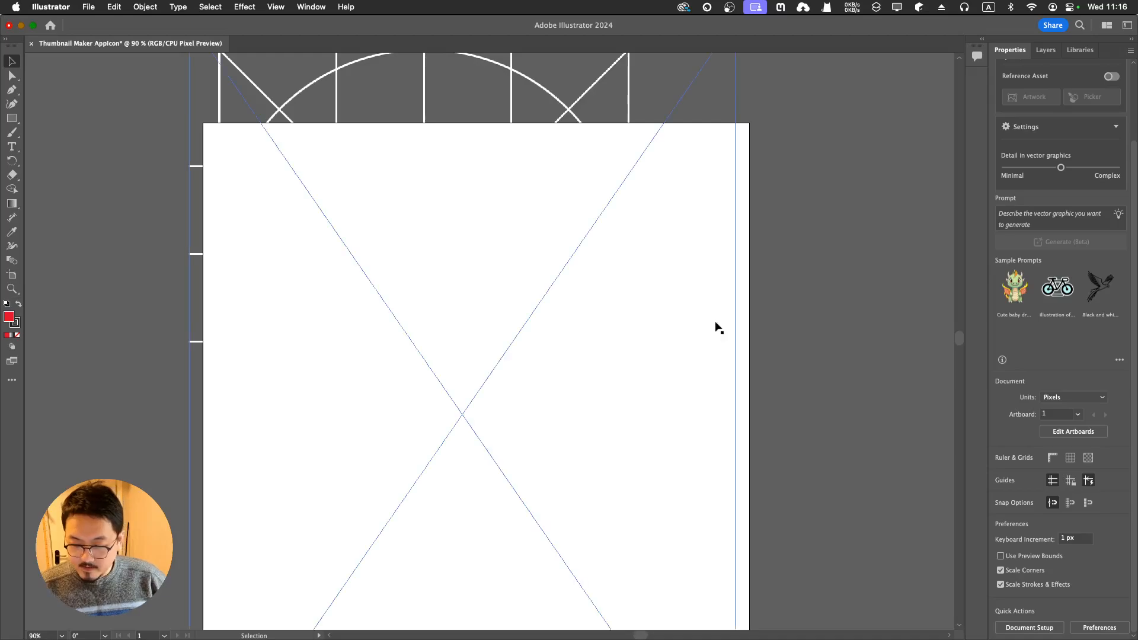
Step: Examine the properties of Artboard 1 with the Artboard tool
key("shift+o")
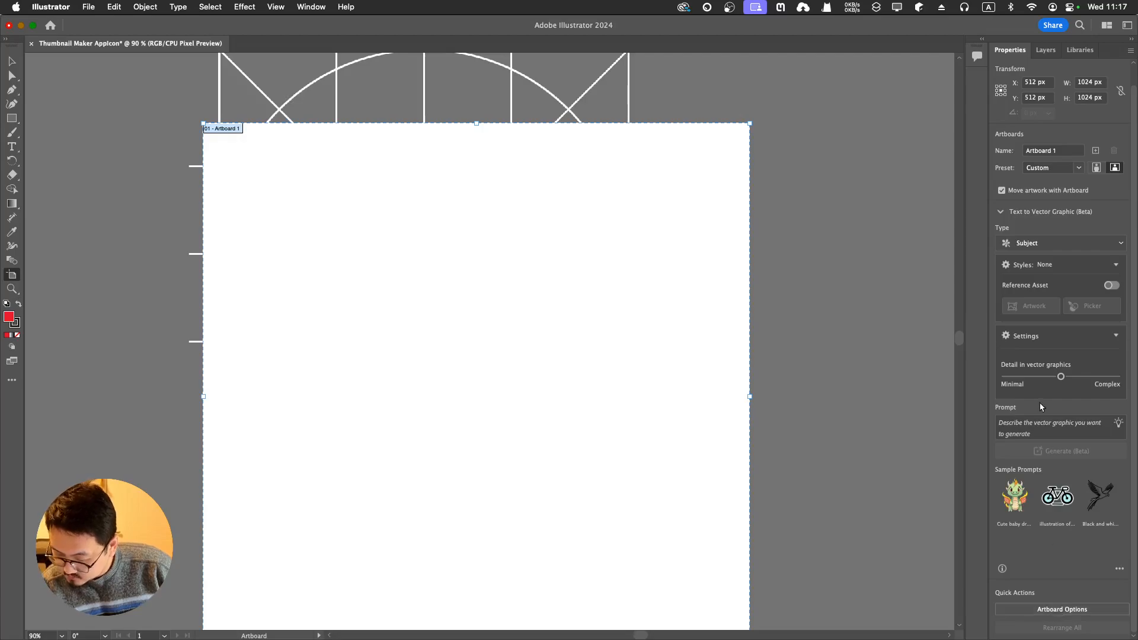
left_click(1116, 339)
left_click(1116, 356)
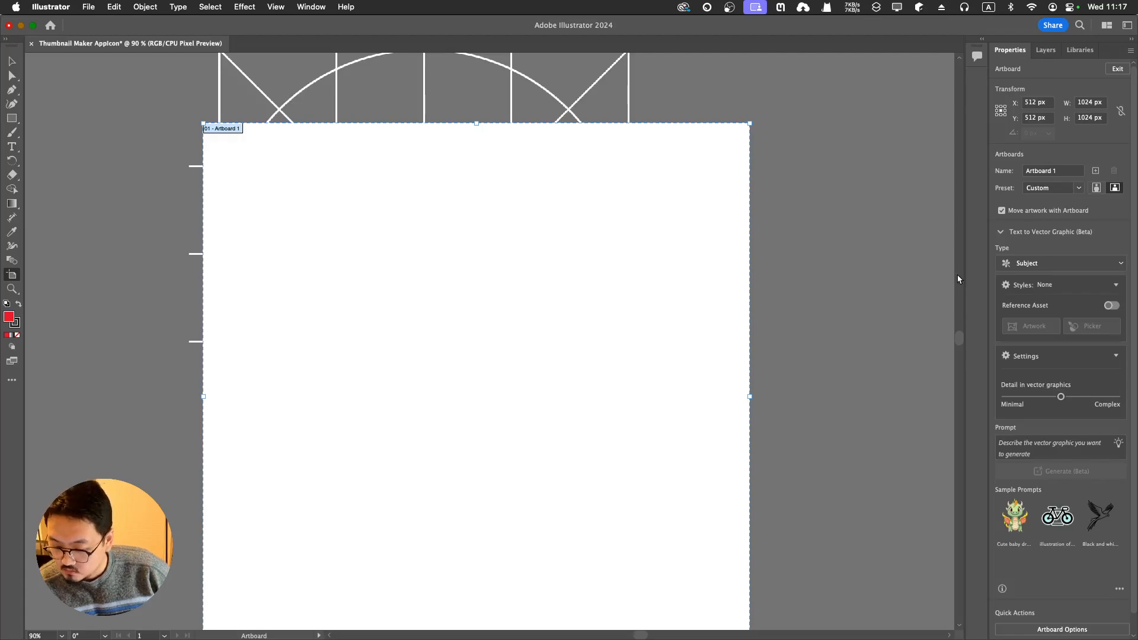
scroll(1037, 217, "down", 2)
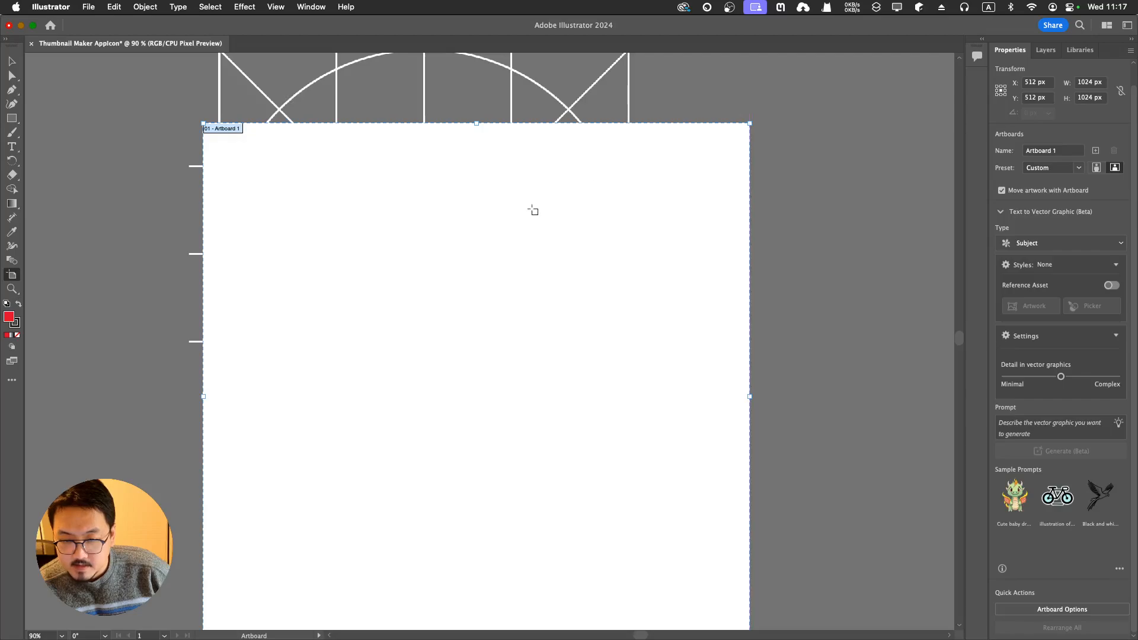
Step: Check the User Interface, Appearance of Black and Clipboard Handling preferences, and close them without changes
left_click(87, 8)
mouse_move(70, 8)
mouse_move(71, 44)
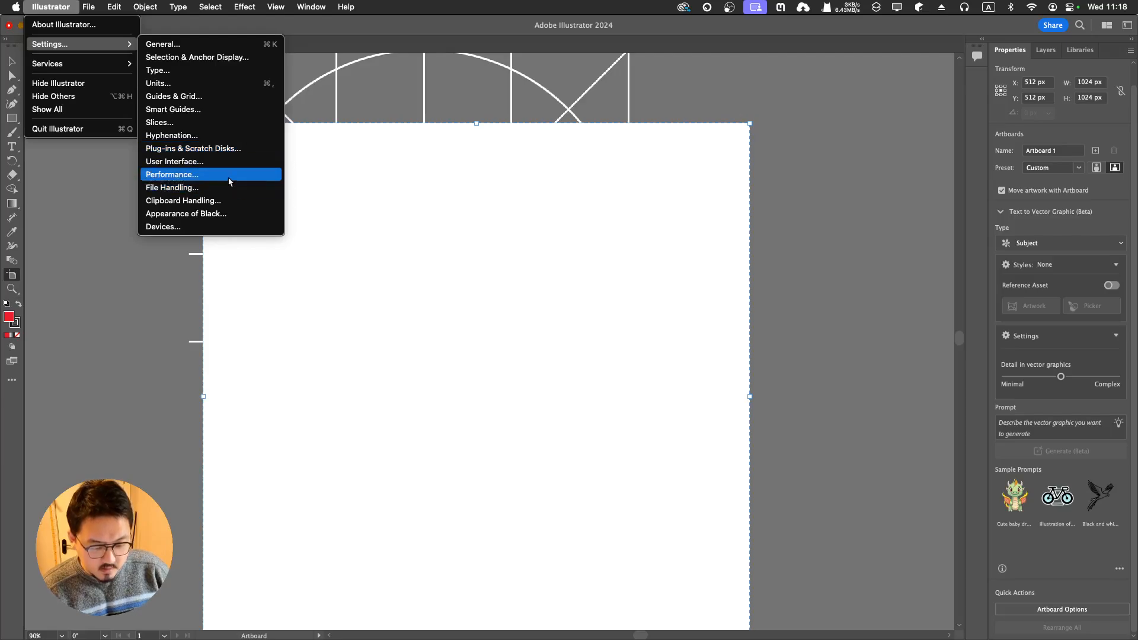
left_click(207, 166)
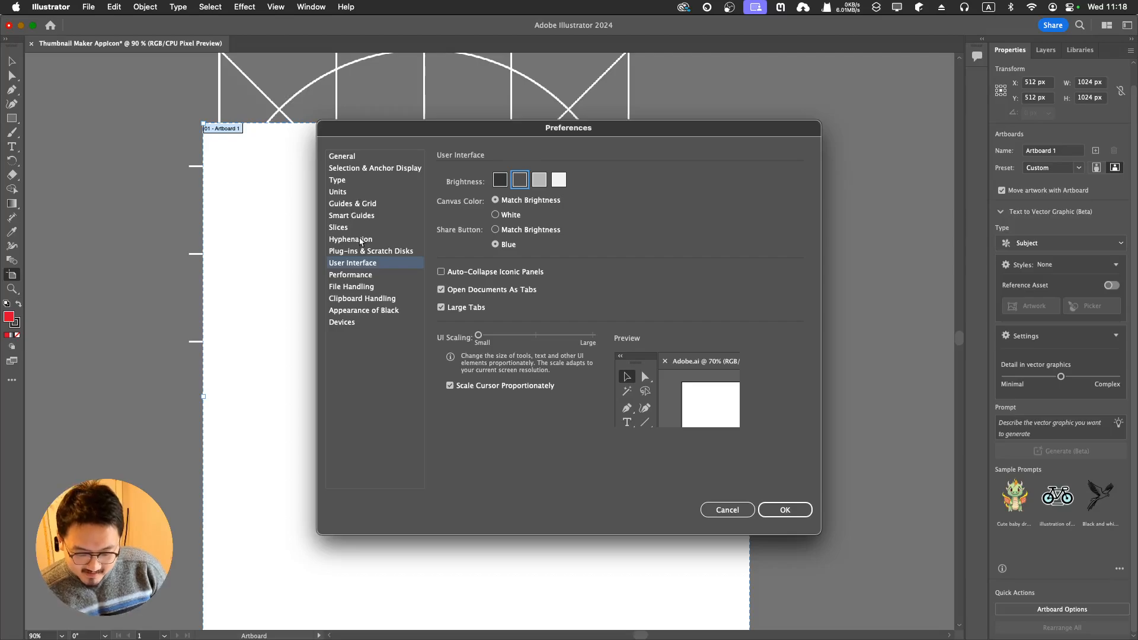
left_click(355, 312)
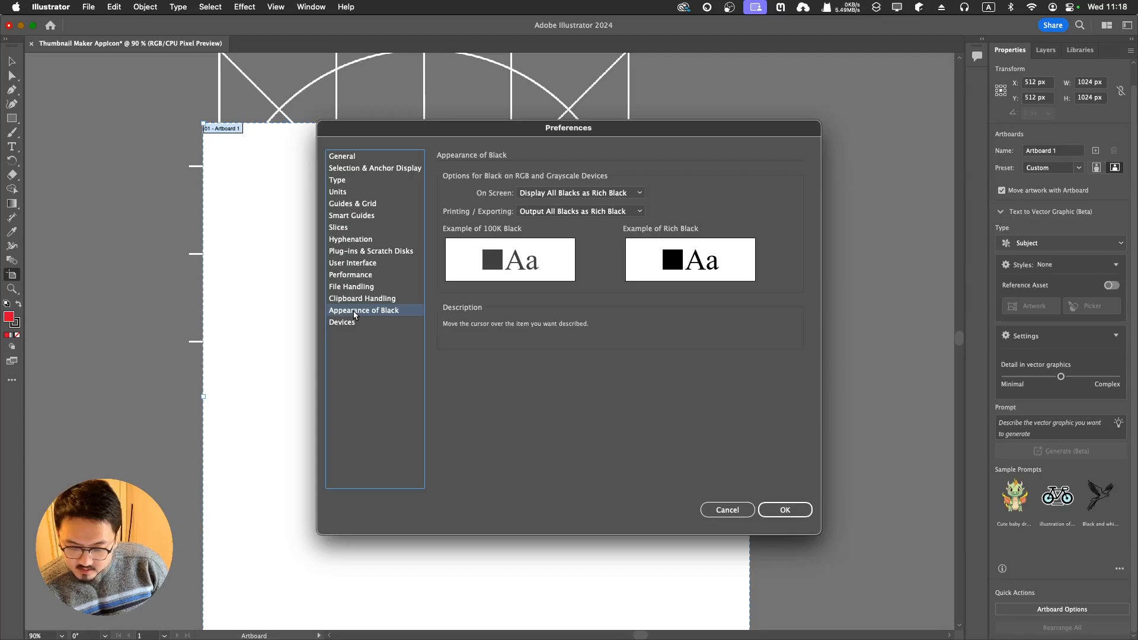
left_click(355, 299)
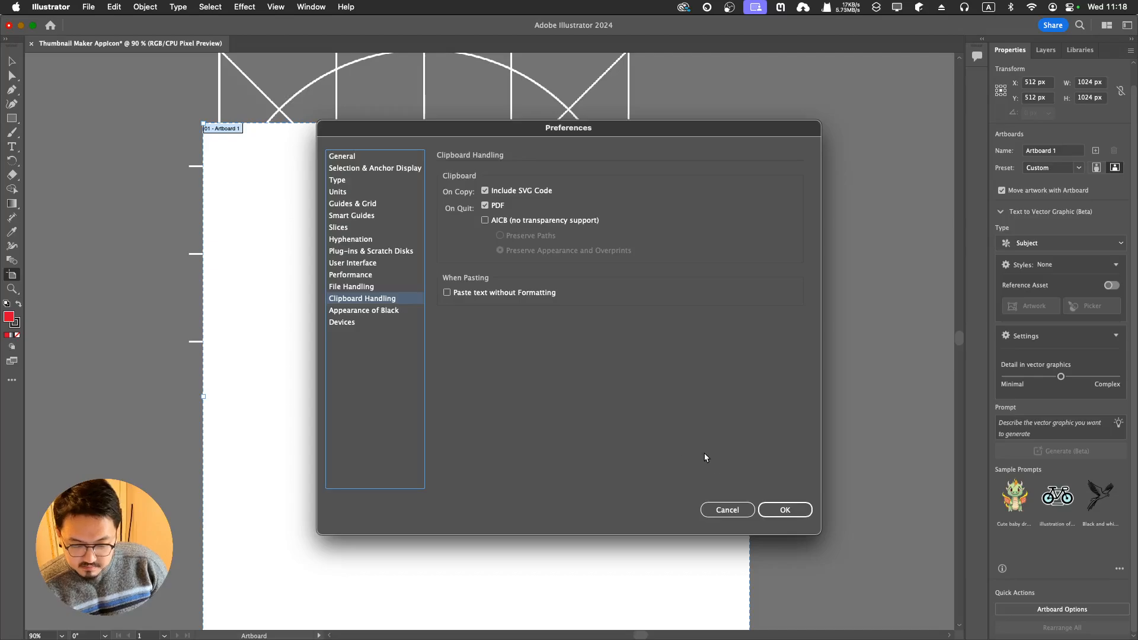
left_click(738, 511)
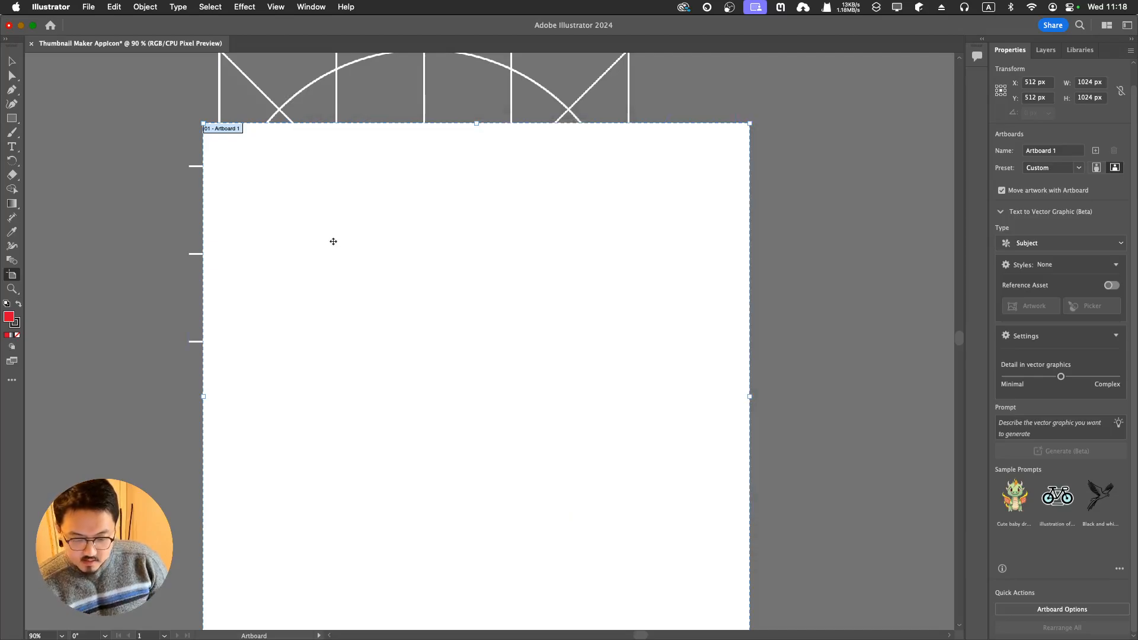
Step: Try adding an artboard around the placed grid image and drawing a red 1024 × 1024 px rectangle over Artboard 1
left_click(287, 92)
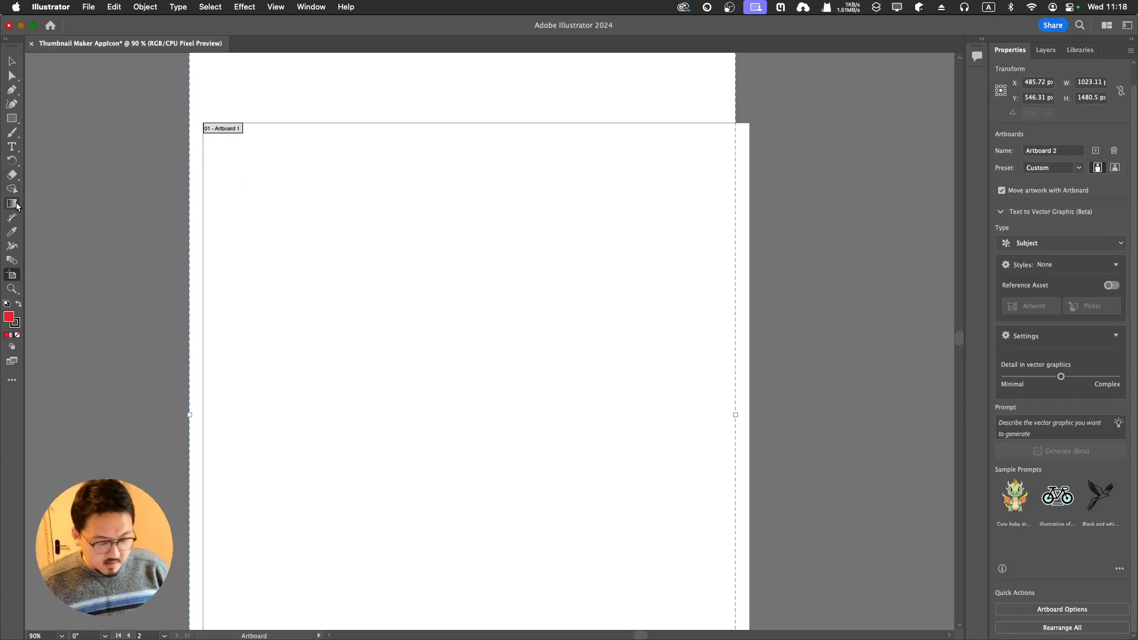
left_click(12, 121)
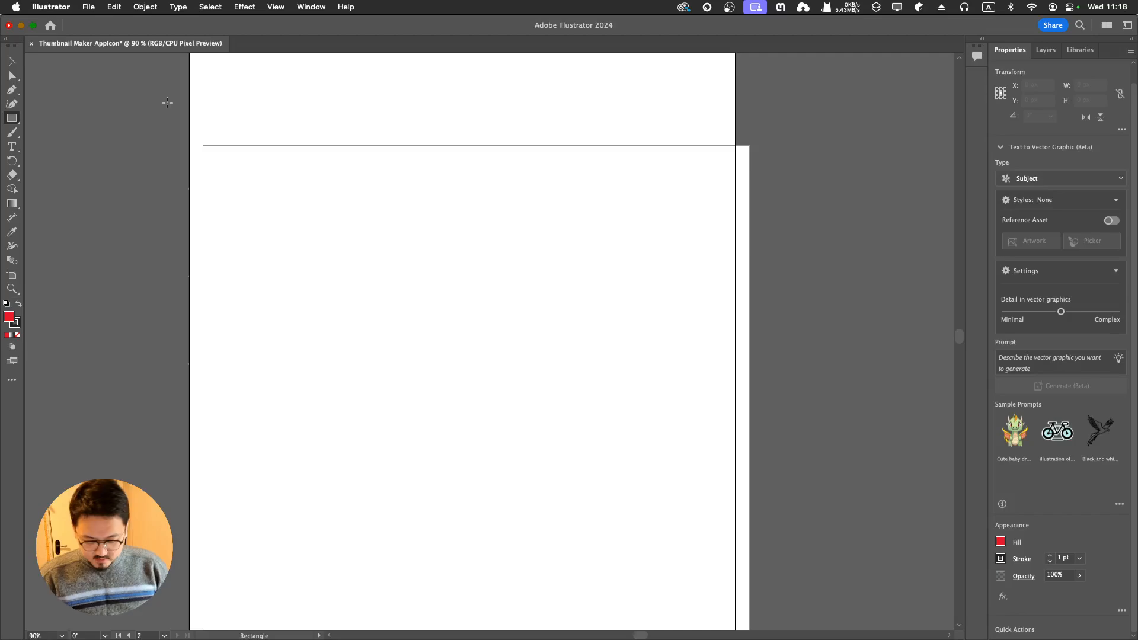
key("super+minus")
key("super+minus")
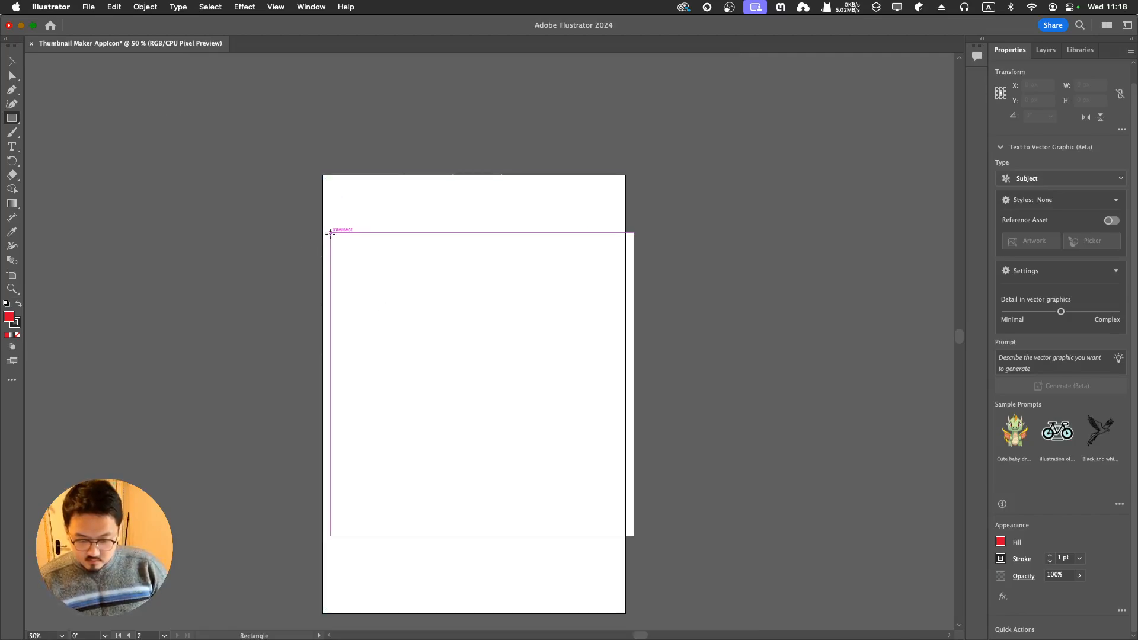
left_click_drag(330, 232, 634, 536)
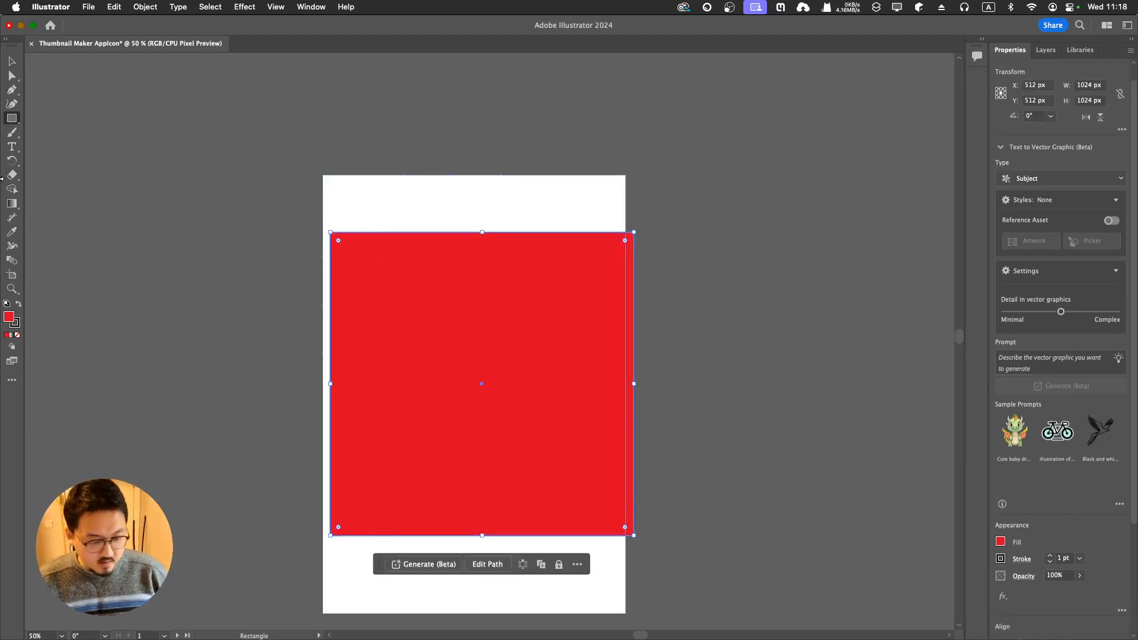
Step: Move the placed icon grid image so its side edges line up with the red rectangle, and deselect it
left_click(12, 61)
left_click(348, 188)
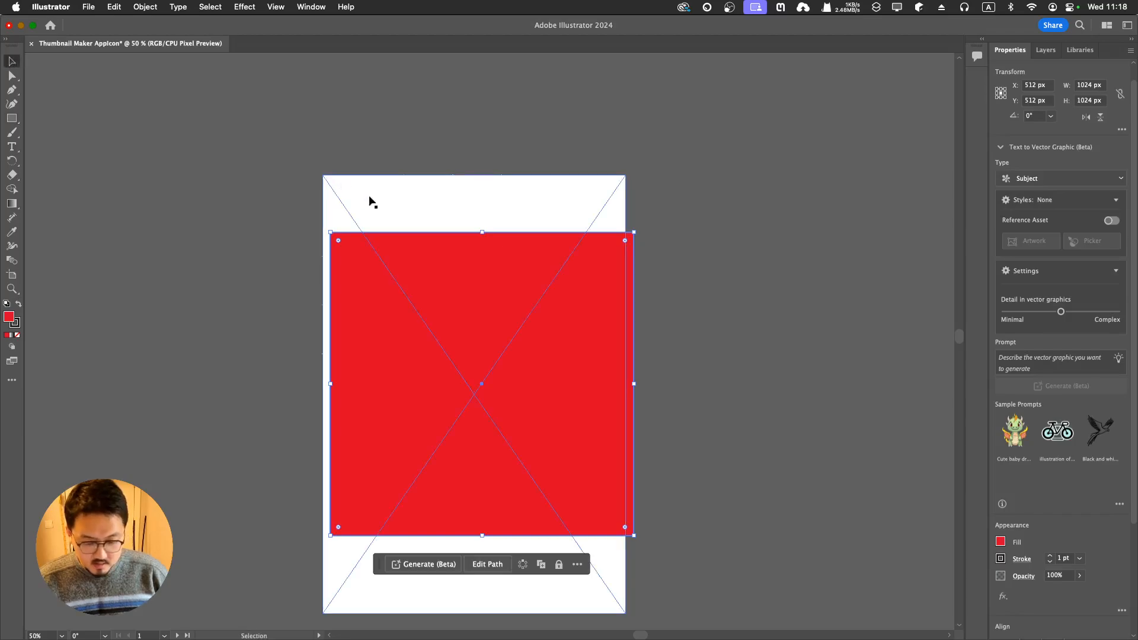
mouse_move(385, 208)
left_mouse_down()
mouse_move(437, 222)
mouse_move(394, 229)
left_mouse_up()
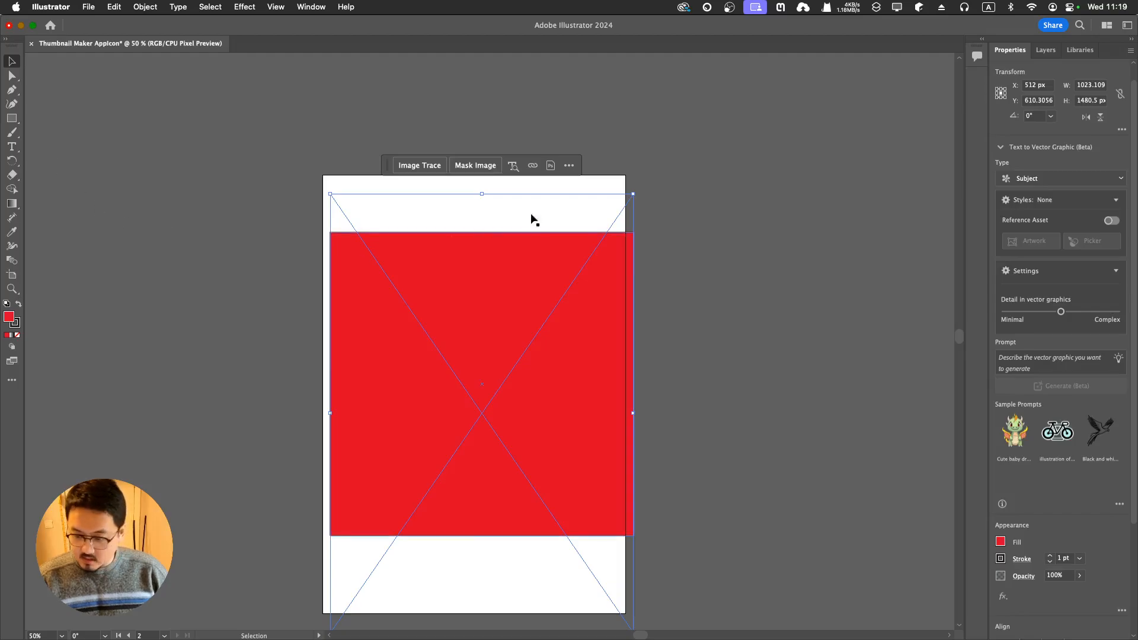
left_click(711, 161)
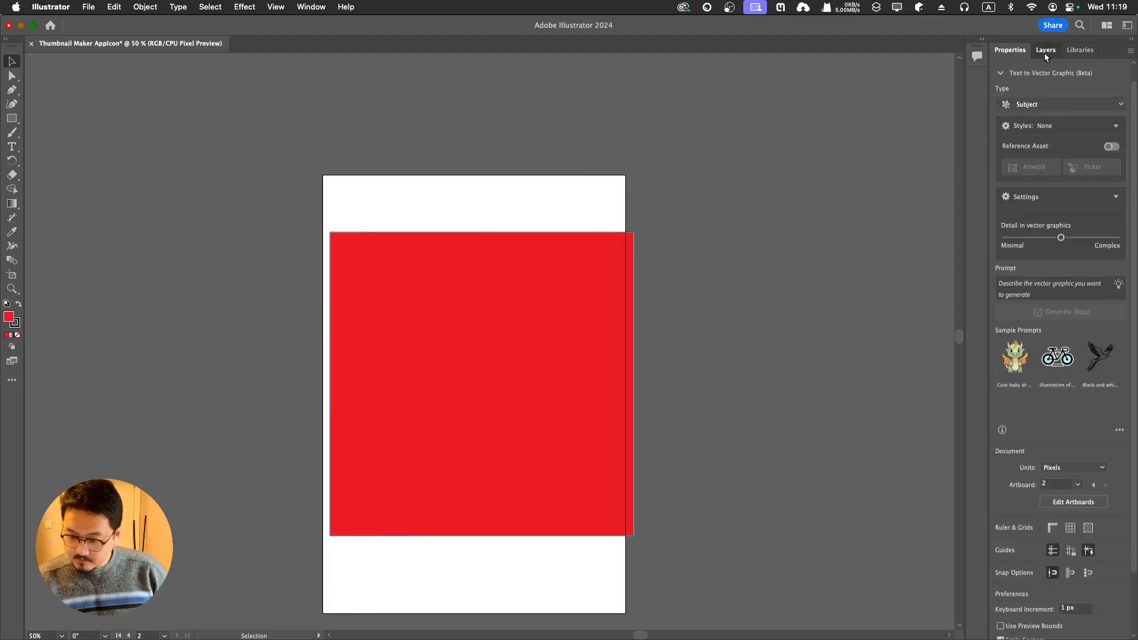
Step: Expand Layer 1 to inspect its contents, and try moving the red rectangle aside
left_click(1046, 52)
left_click(992, 90)
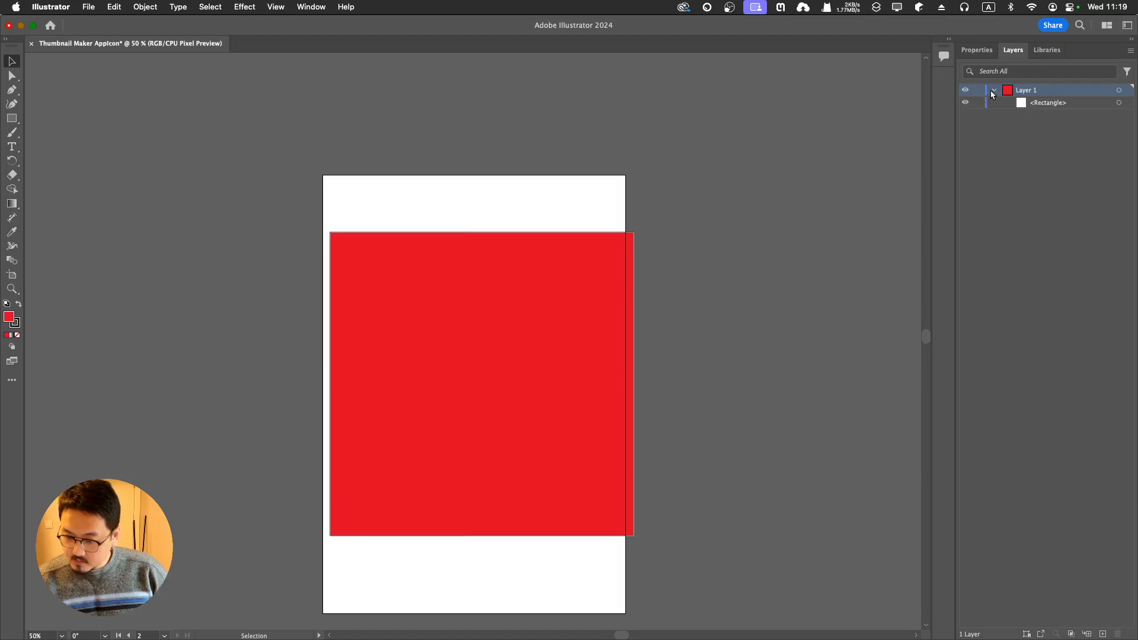
left_click(1018, 104)
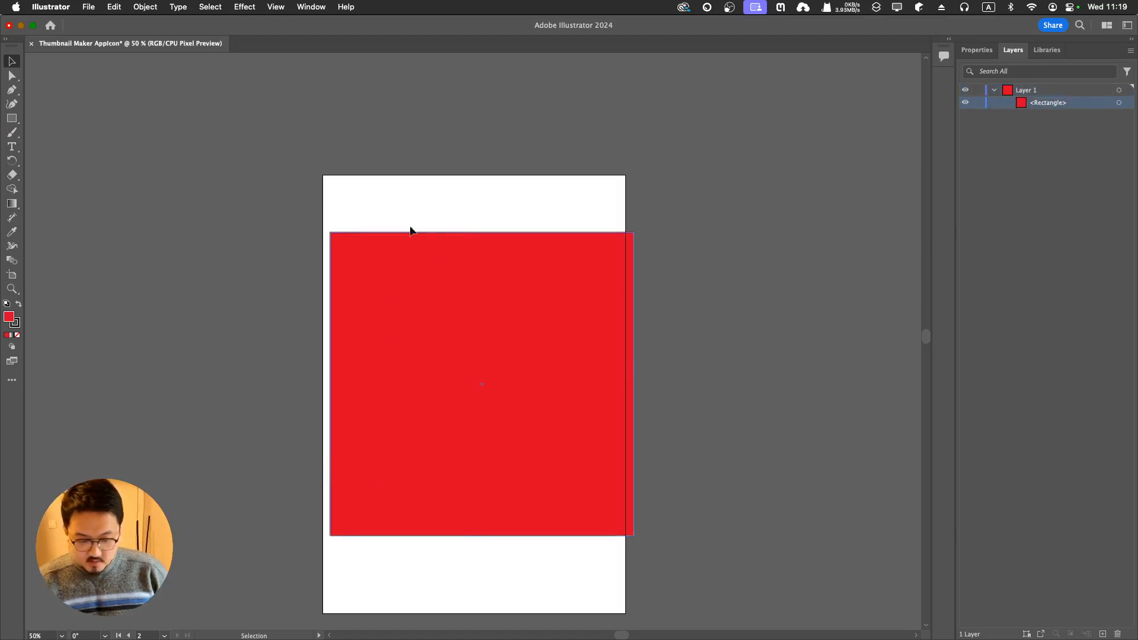
left_click_drag(378, 233, 625, 401)
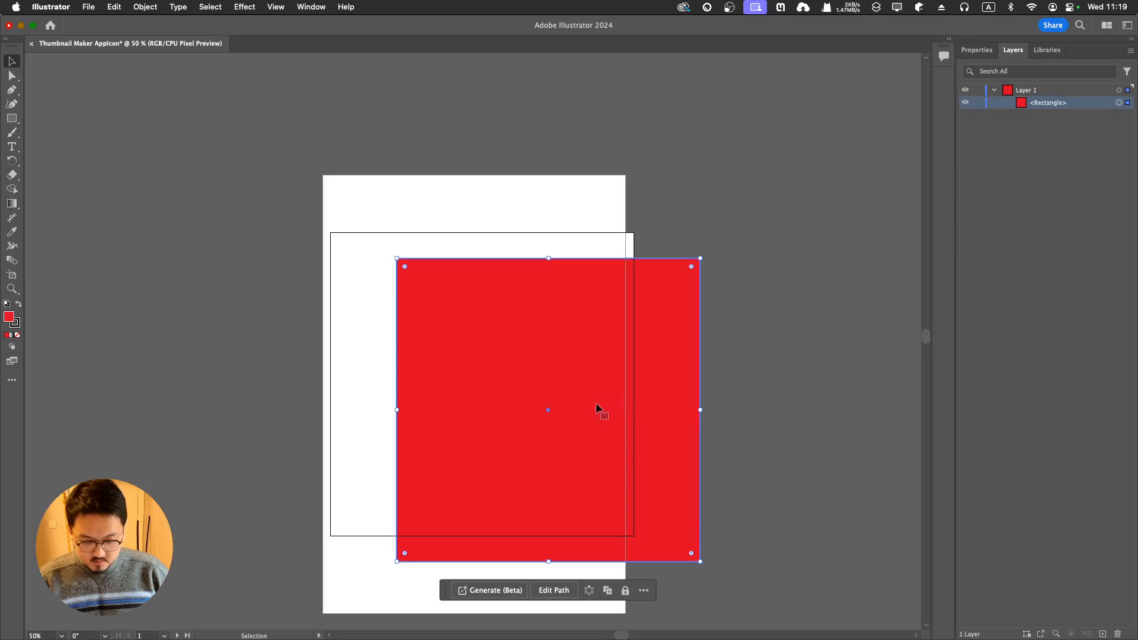
Step: Undo the rectangle, the extra artboard and the placed icon grid image back to the single empty artboard
key("super+z")
key("super+z")
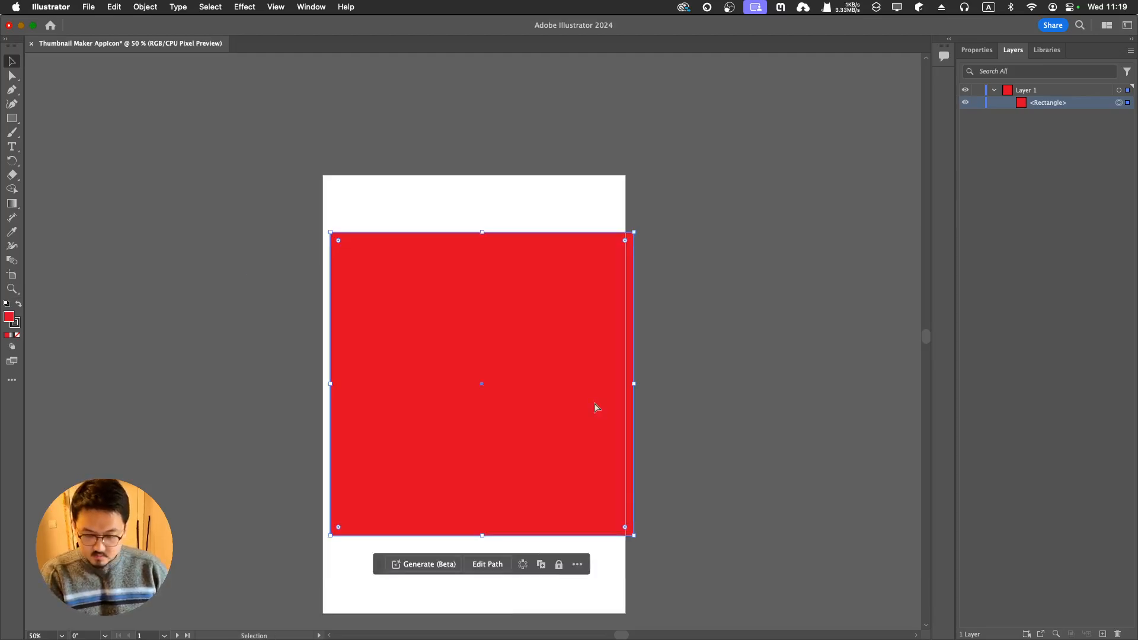
key("super+z")
key("super+z")
key("super+z")
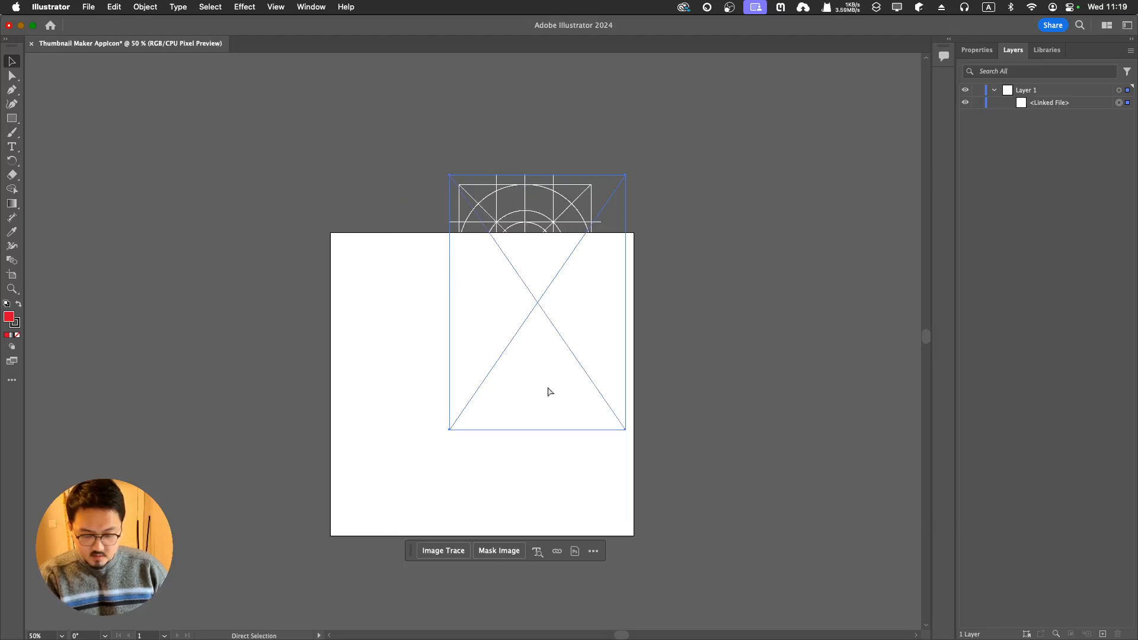
key("super+z")
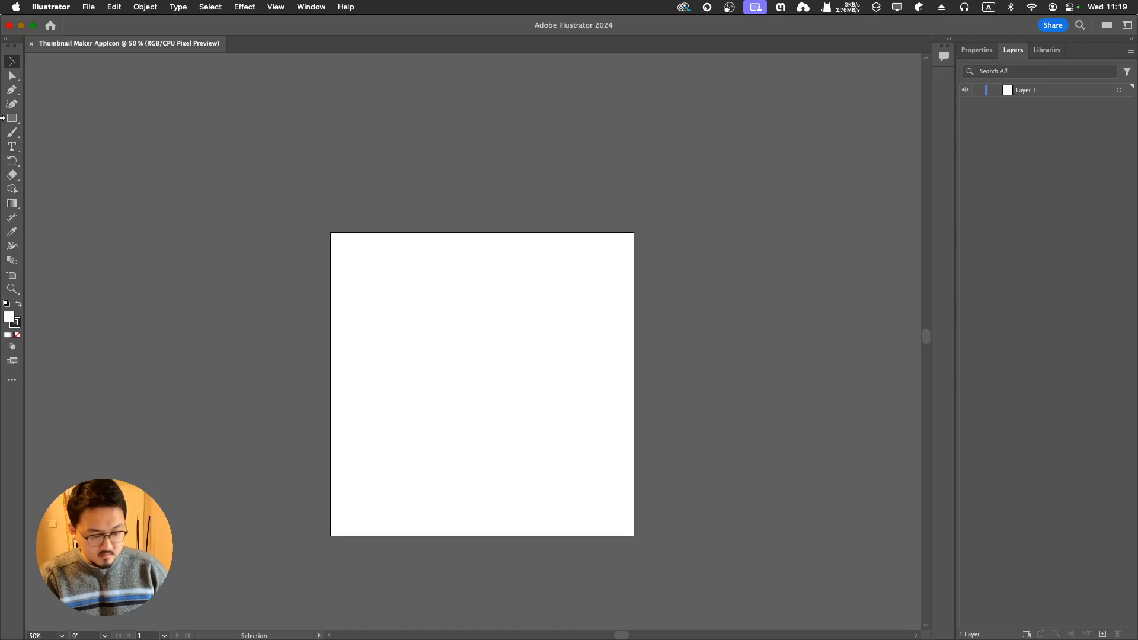
Step: Draw a 1024 × 1024 px rectangle covering the artboard and fill it with a light gray swatch
left_click(15, 121)
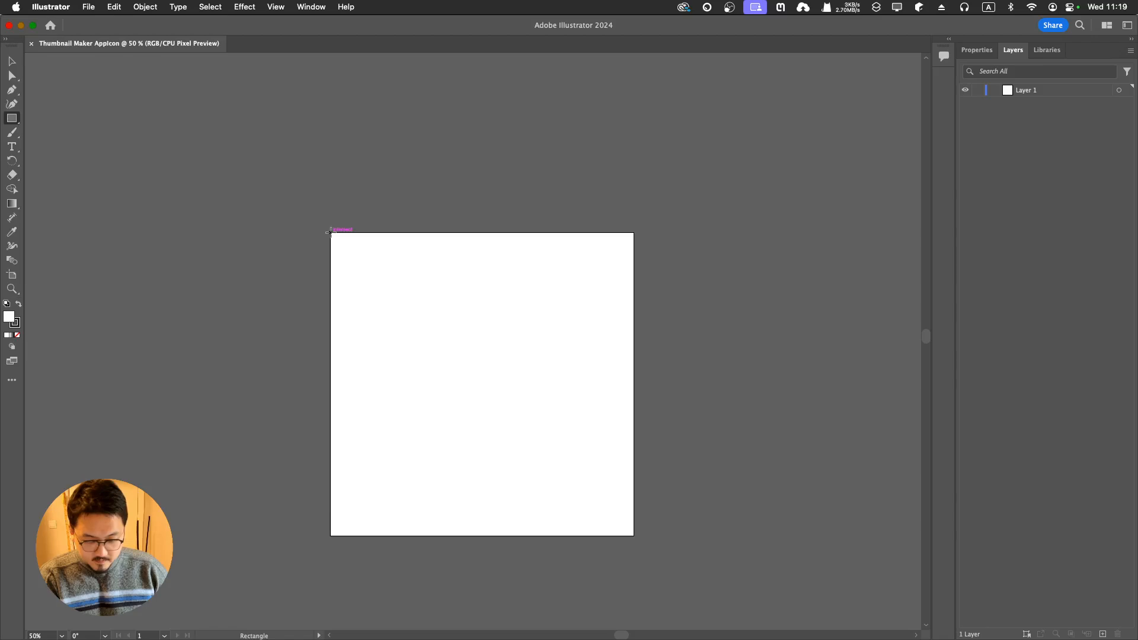
left_click_drag(330, 232, 633, 493)
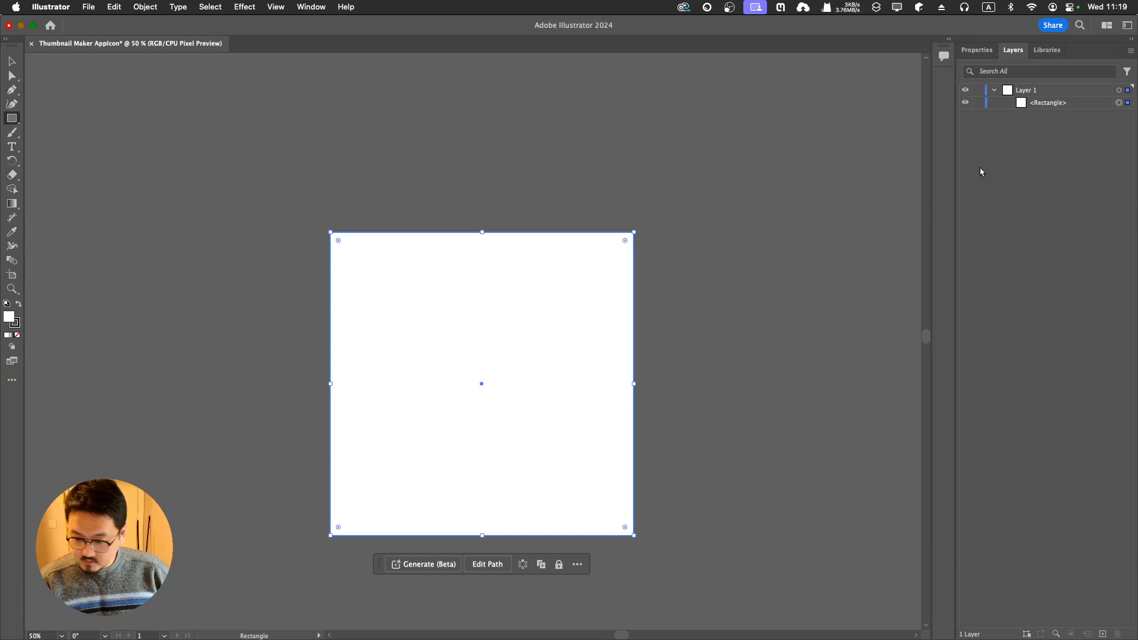
left_click(976, 50)
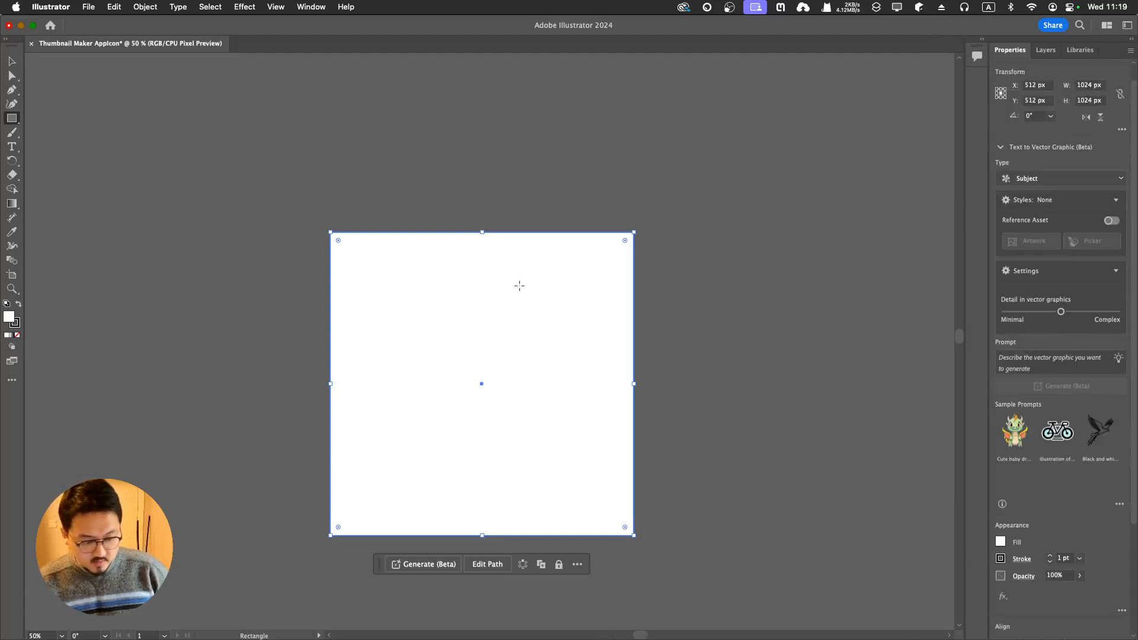
scroll(1044, 276, "down", 5)
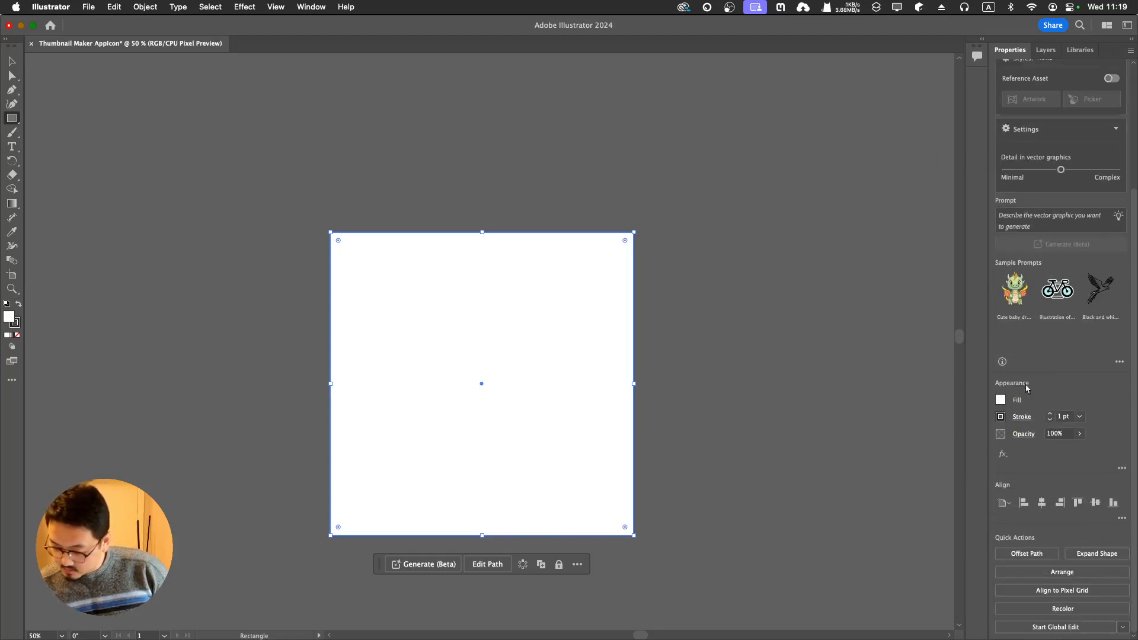
left_click(1001, 400)
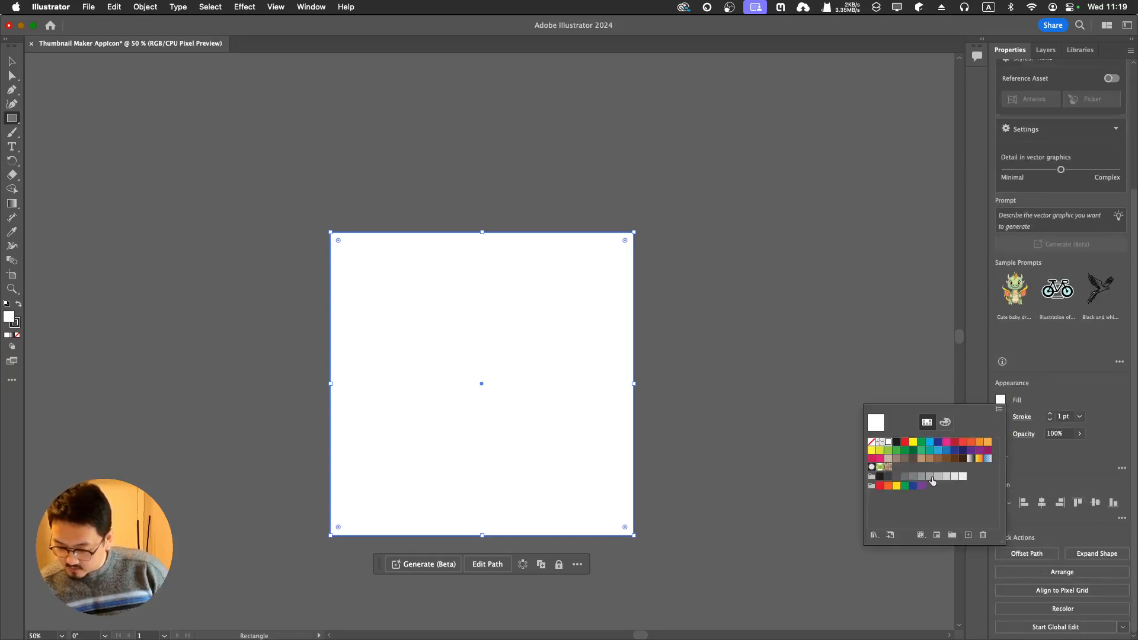
left_click(954, 478)
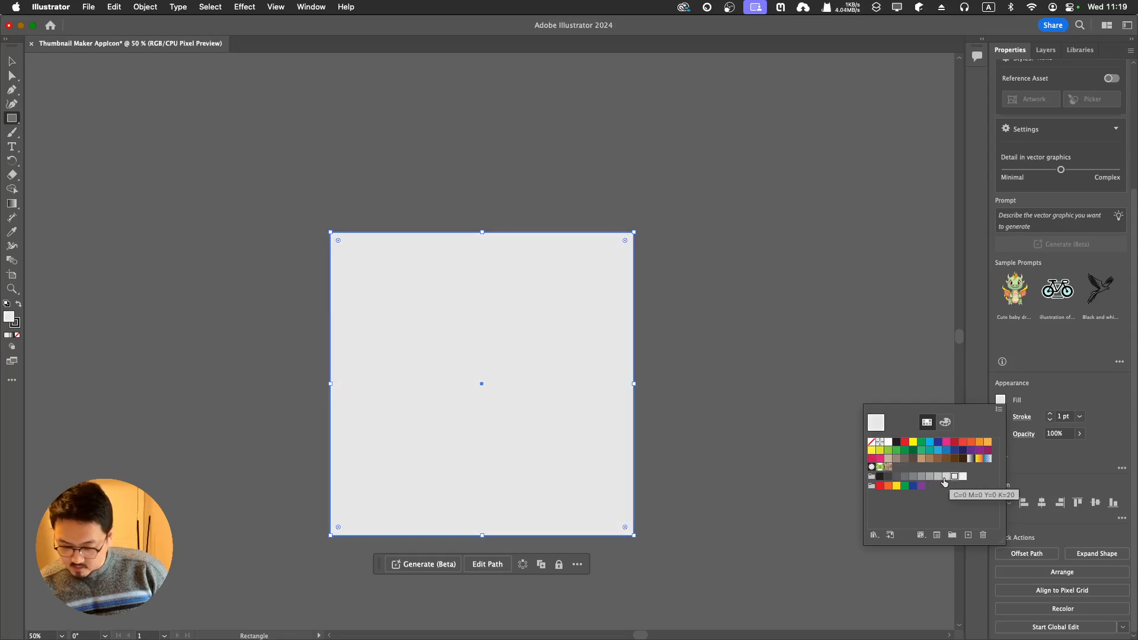
left_click(940, 477)
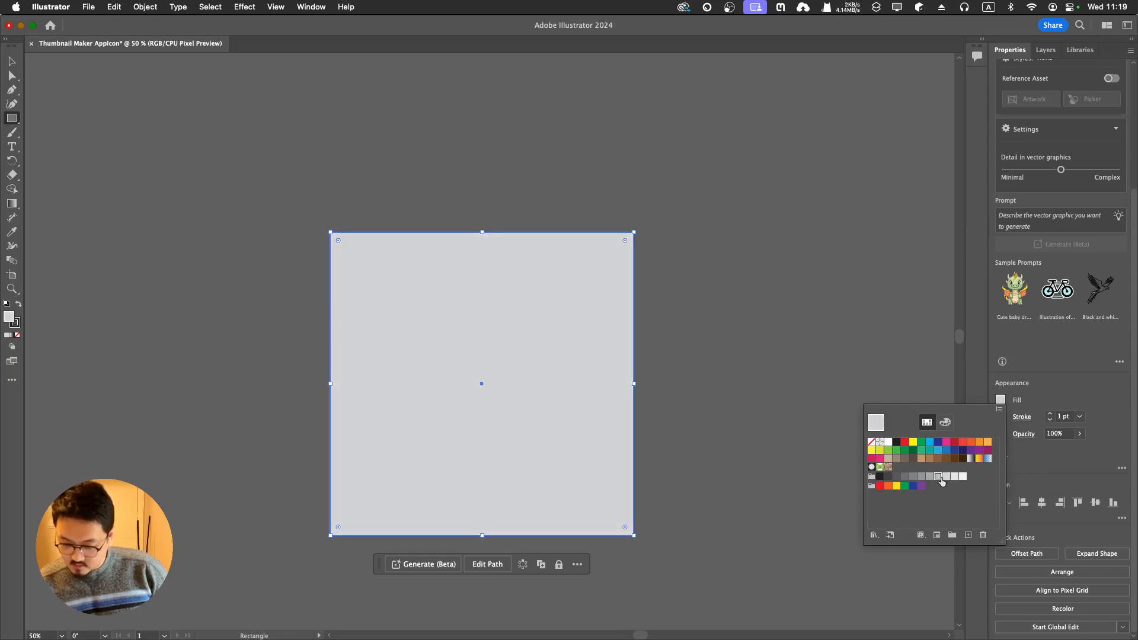
Step: Set the square's fill to a slightly darker gray swatch, and switch to the Selection tool
left_click(784, 334)
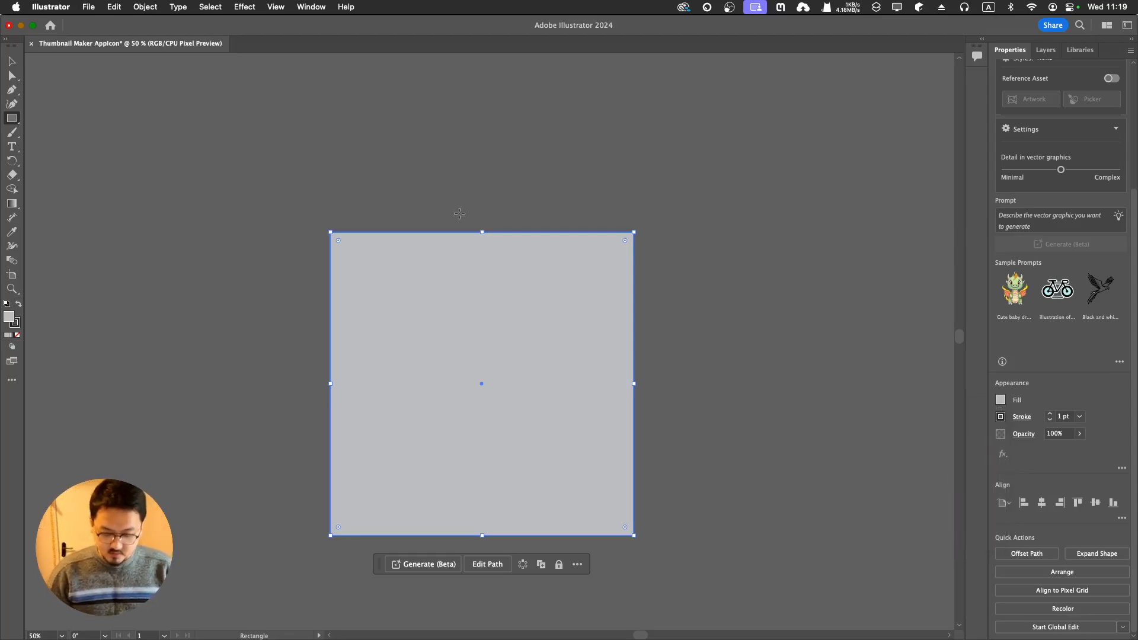
left_click(327, 191)
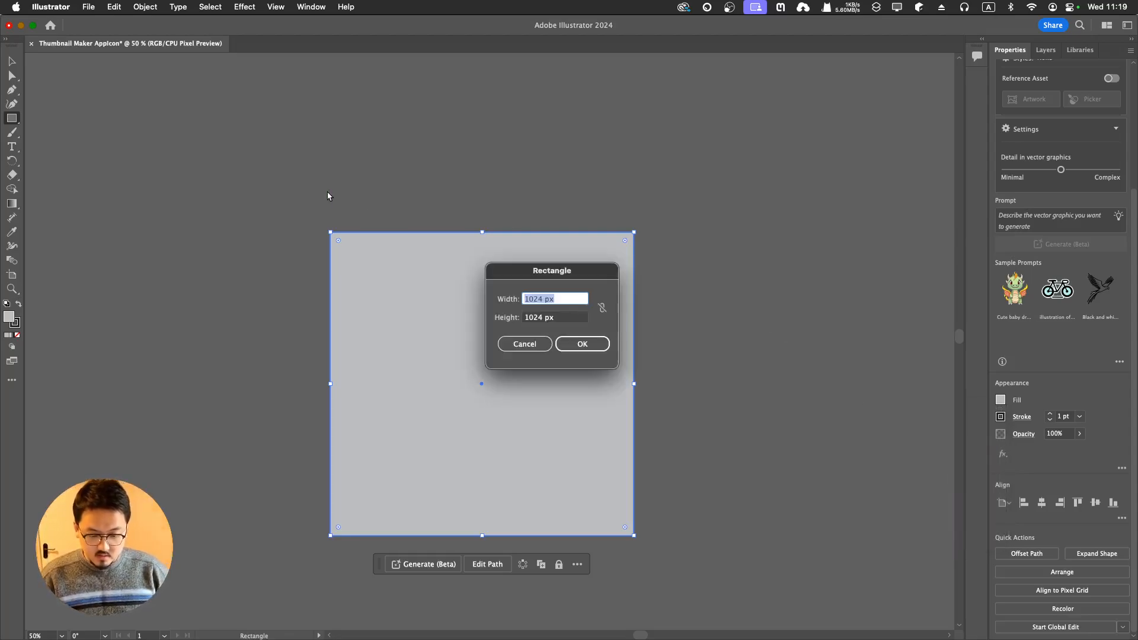
left_click(530, 345)
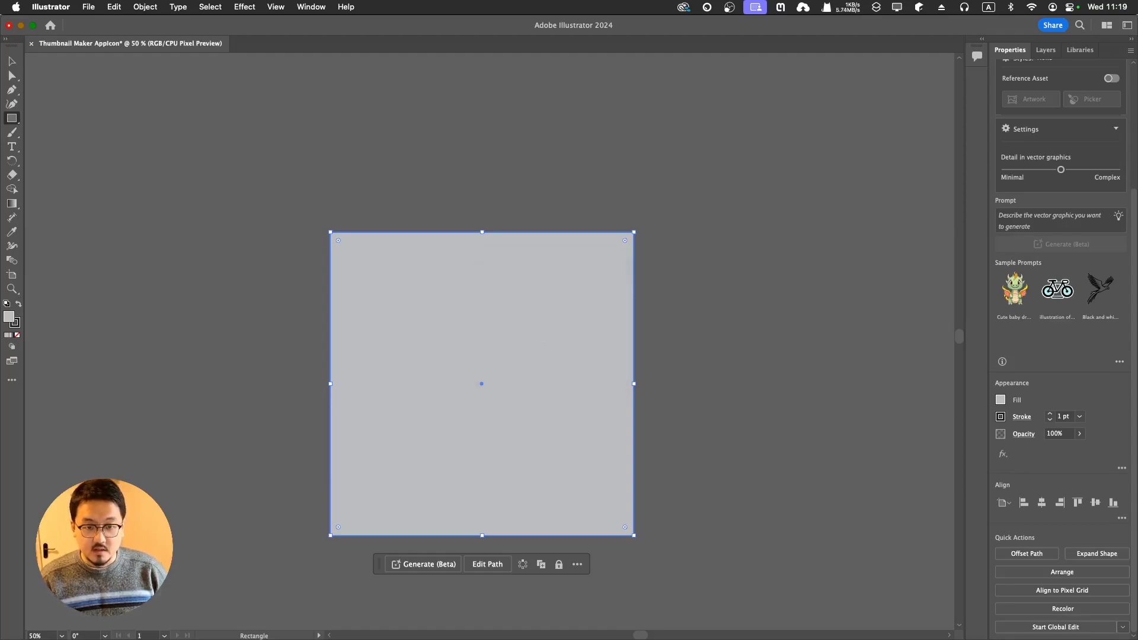
left_click(11, 61)
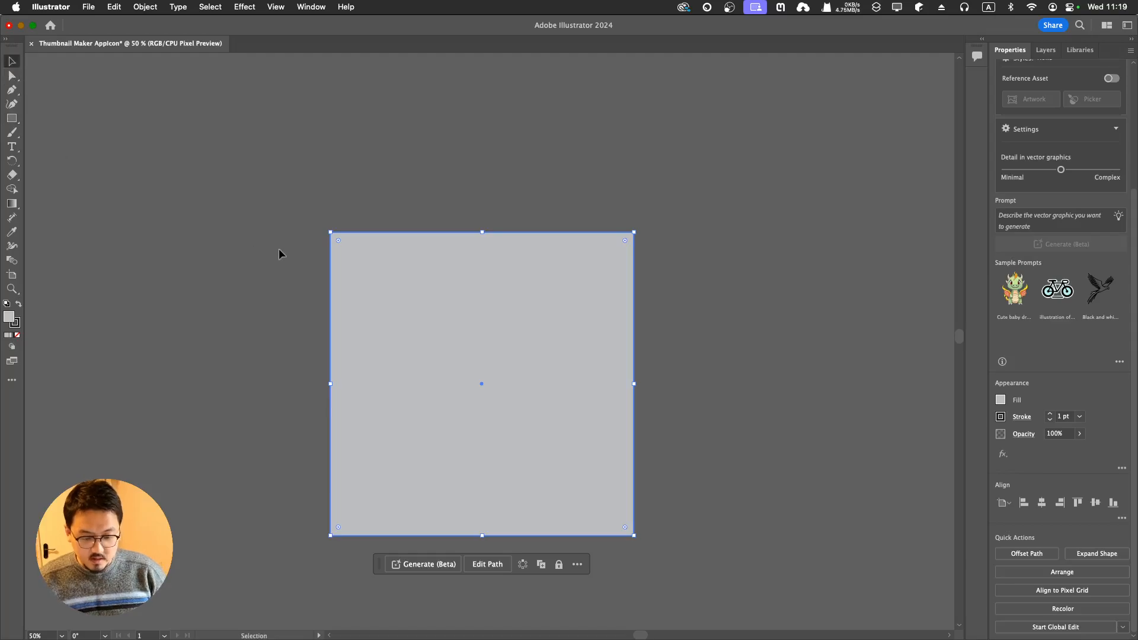
Step: Place the white icon grid image over the upper part of the gray square
key("ctrl+Up")
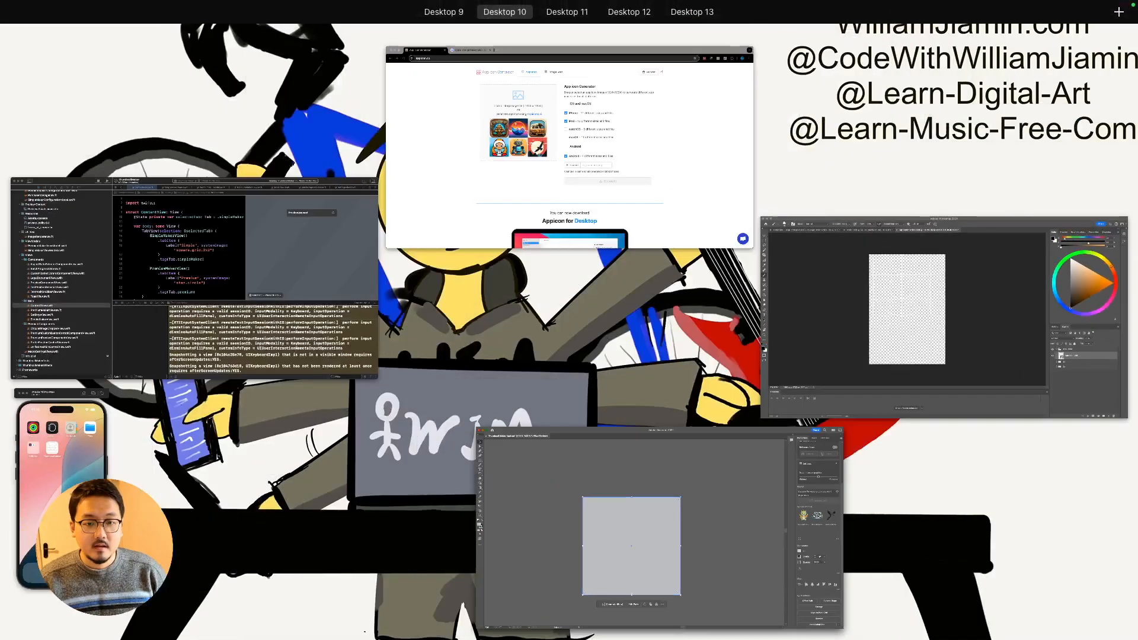
key("ctrl+Up")
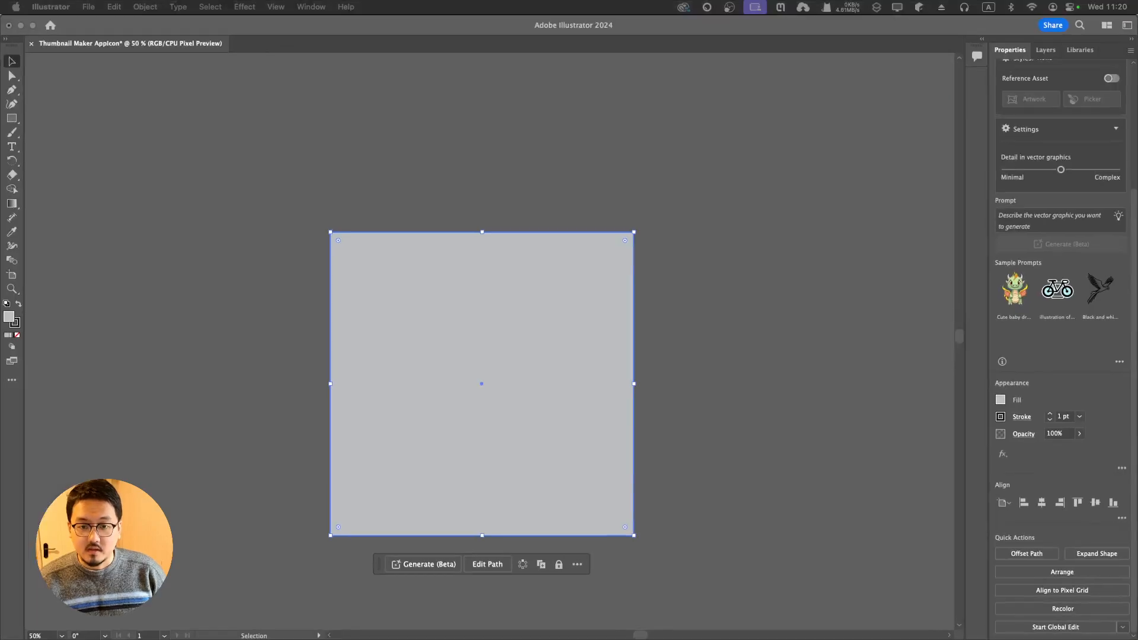
left_click_drag(569, 58, 463, 289)
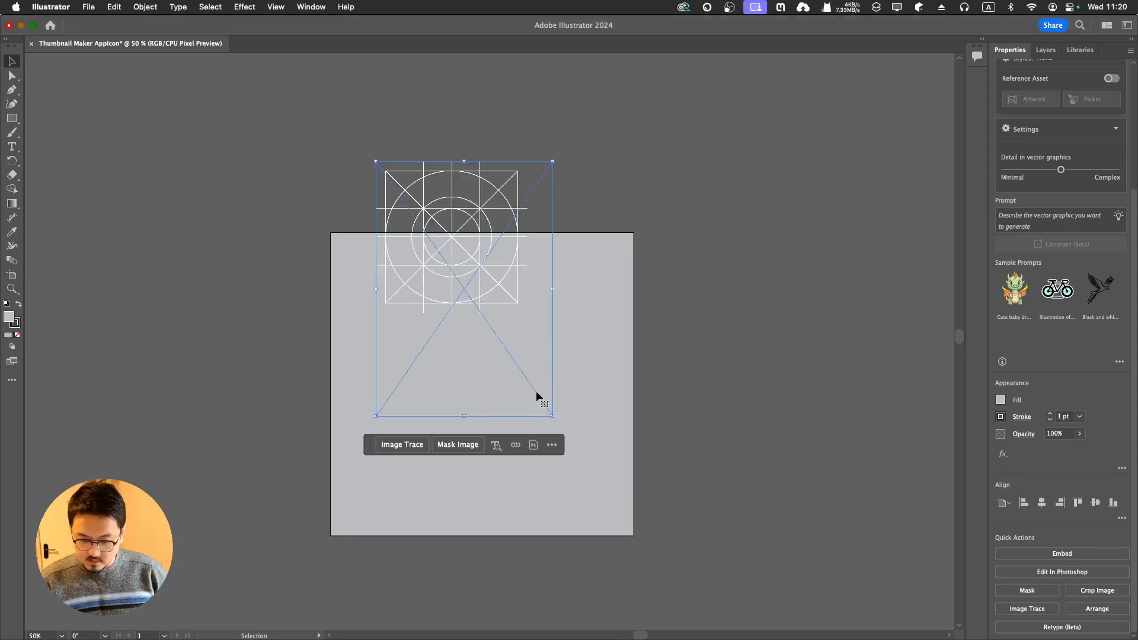
Step: Scale the placed icon grid image proportionally until its outer square is about as large as the gray square
scroll(537, 393, "down", 3)
left_click_drag(555, 339, 817, 568)
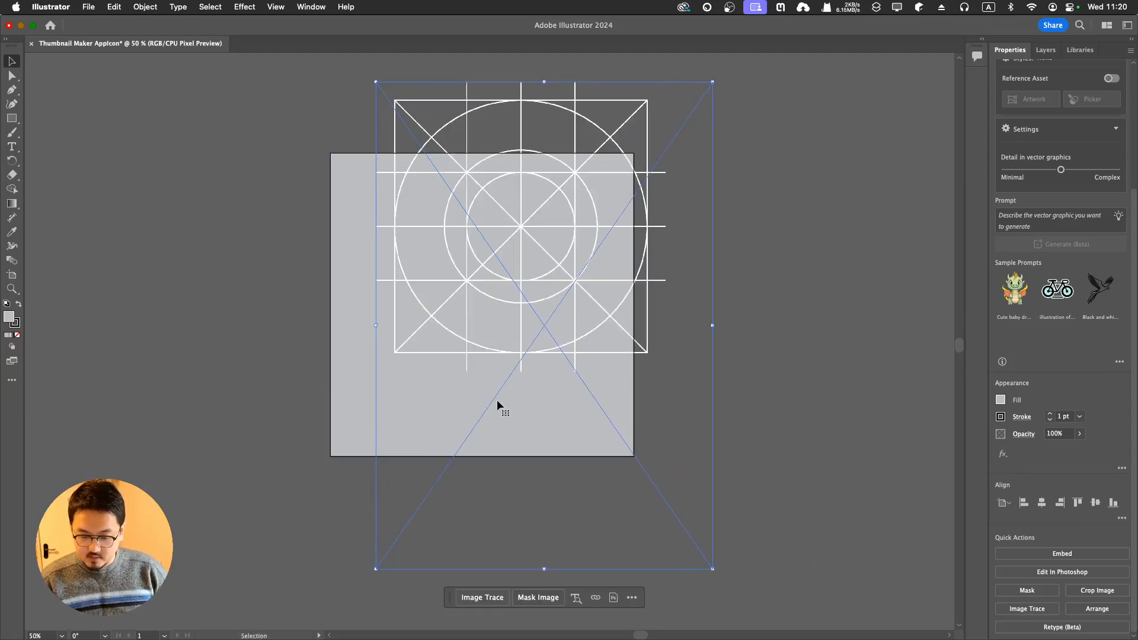
scroll(498, 401, "down", 3)
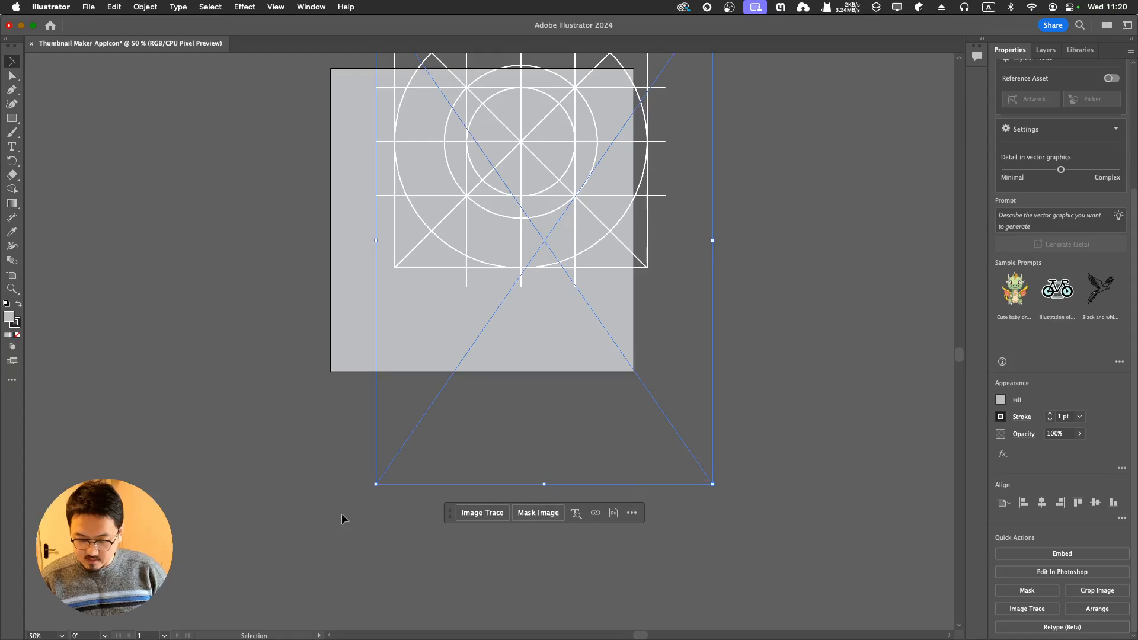
left_click_drag(373, 486, 249, 628)
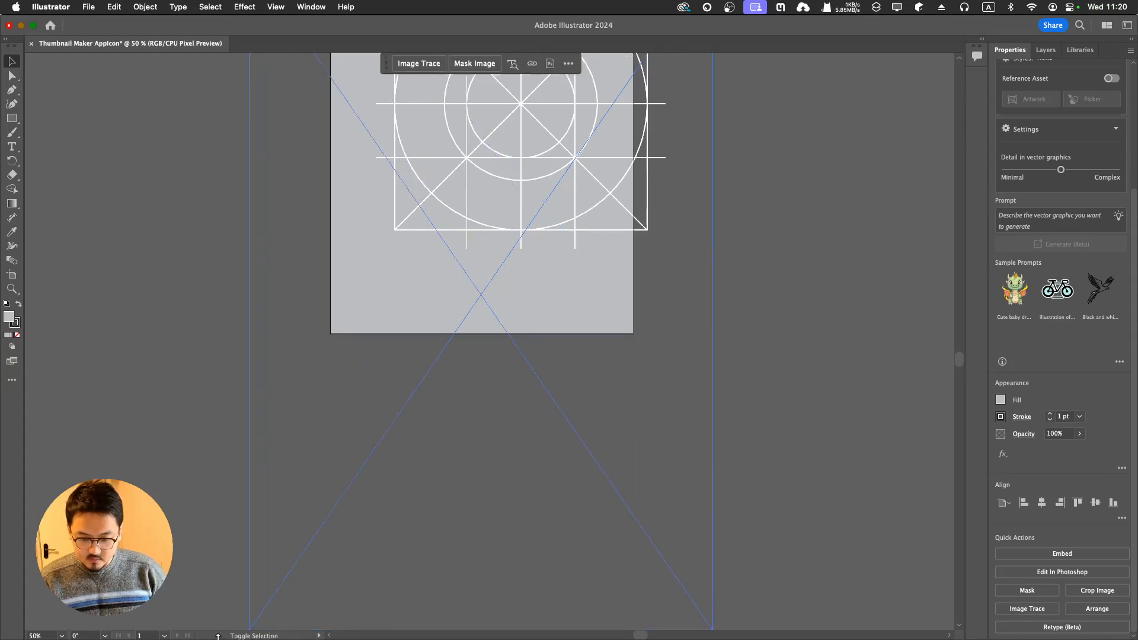
scroll(259, 433, "down", 2)
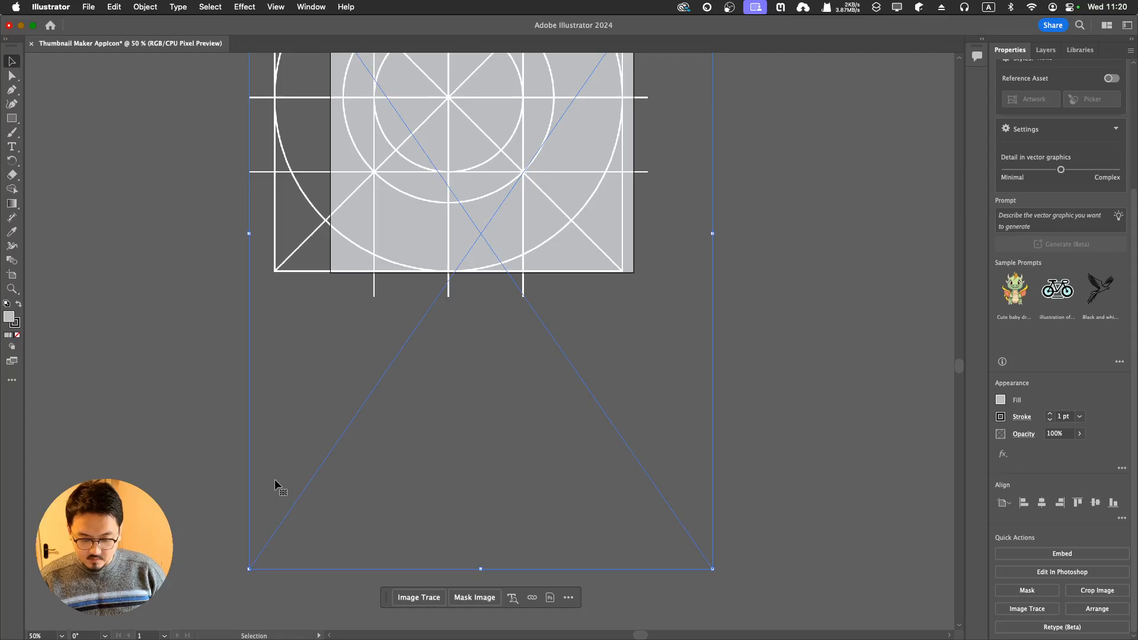
left_click_drag(249, 568, 296, 482)
scroll(272, 449, "up", 2)
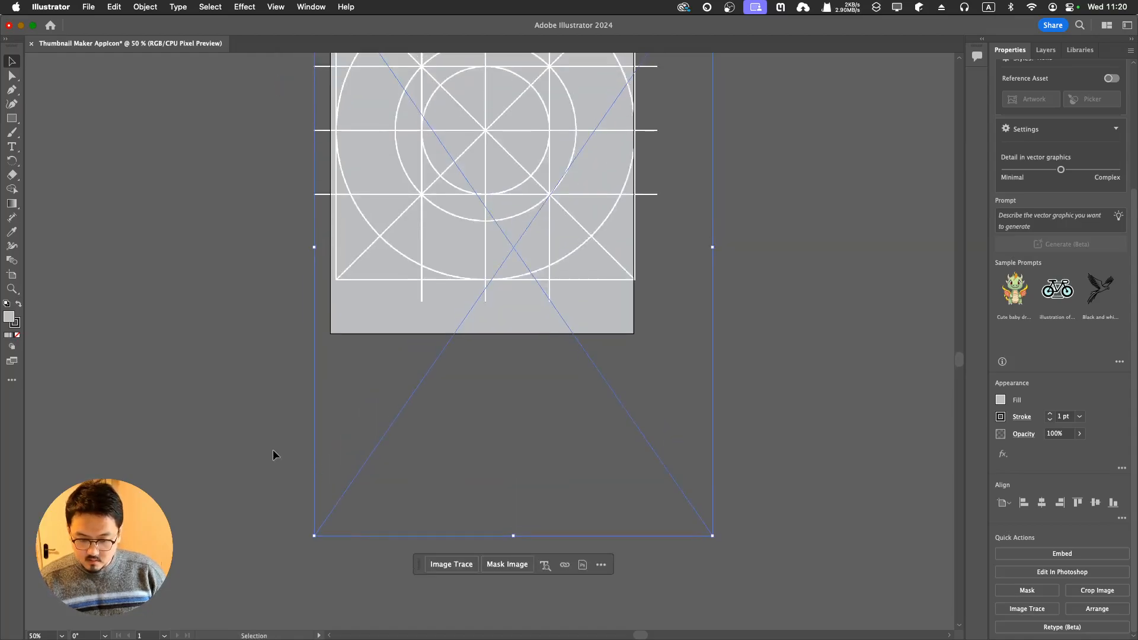
Step: Move the icon grid image over the gray square, and nudge it left and up until the upper-left corners line up
scroll(273, 449, "up", 3)
left_click_drag(487, 202, 488, 256)
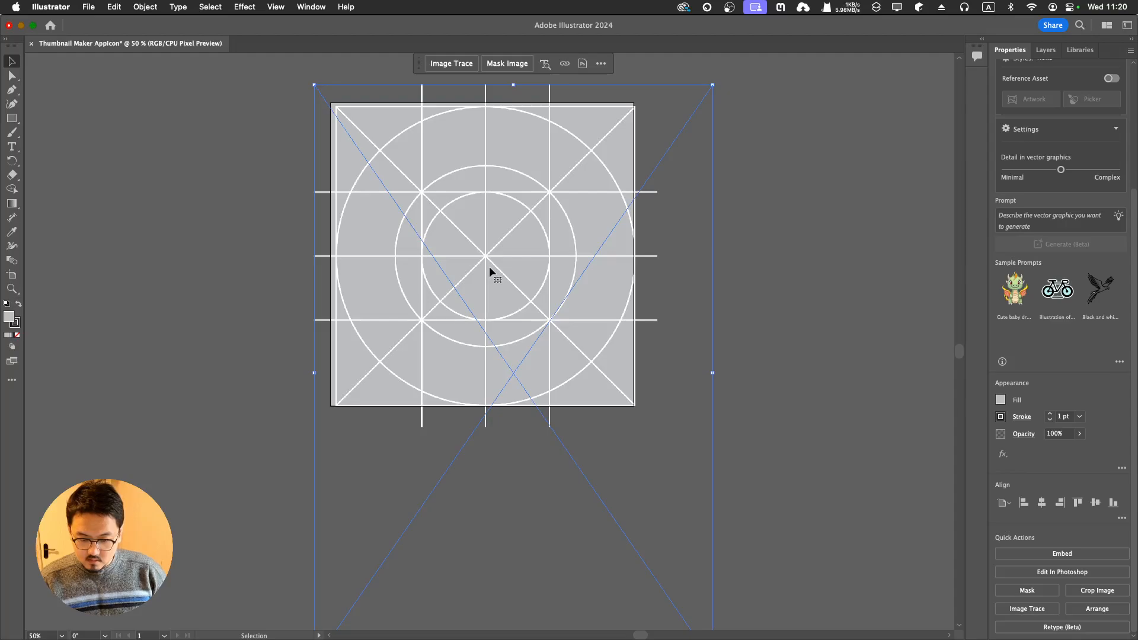
key("Left")
key("Left")
key("Left")
key("Left")
key("Left")
key("Left")
key("Left")
key("Left")
key("Up")
key("Up")
key("Left")
key("Left")
key("Up")
key("Up")
Step: Enlarge the icon grid image slightly so its outer square fits the gray square's edges, and deselect it
scroll(478, 274, "down", 5)
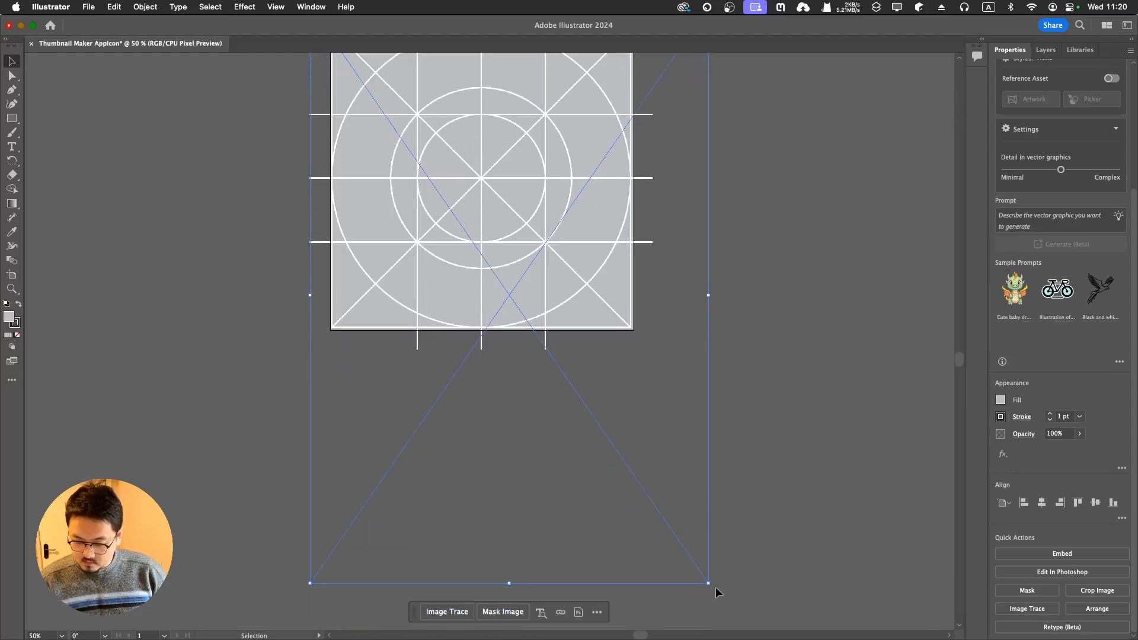
left_click_drag(708, 584, 713, 585)
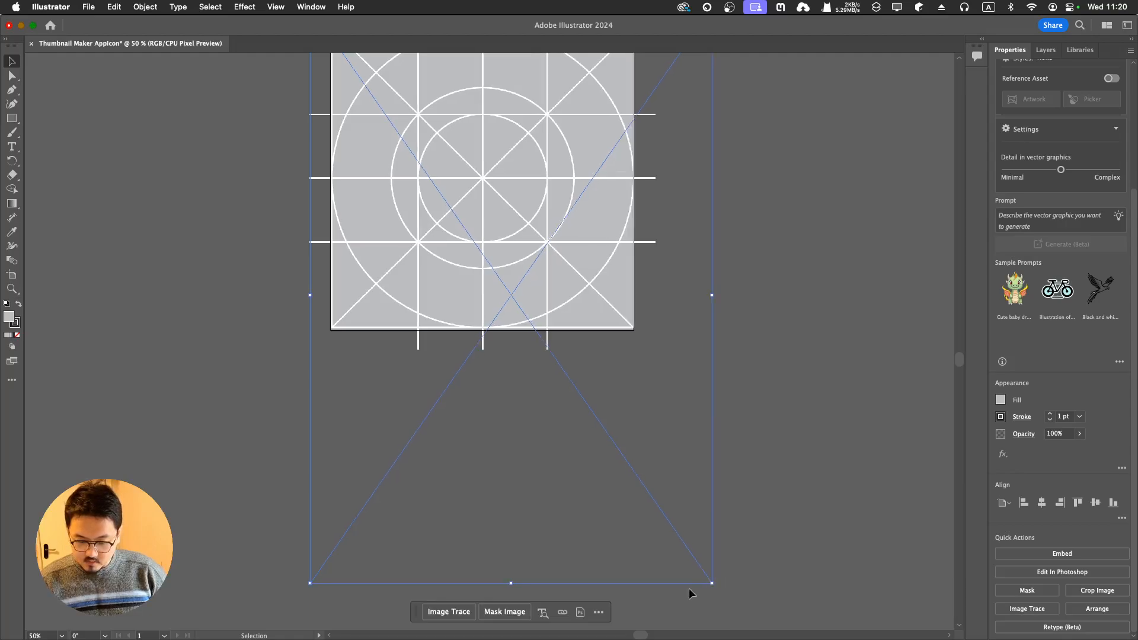
key("cmd+z")
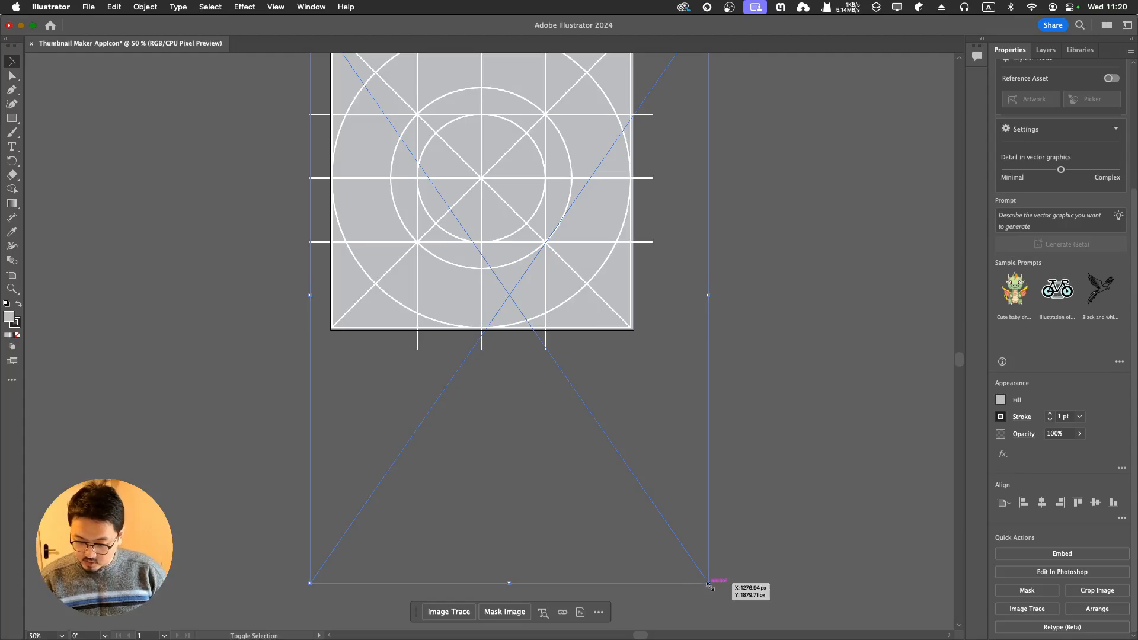
left_click_drag(709, 584, 710, 587)
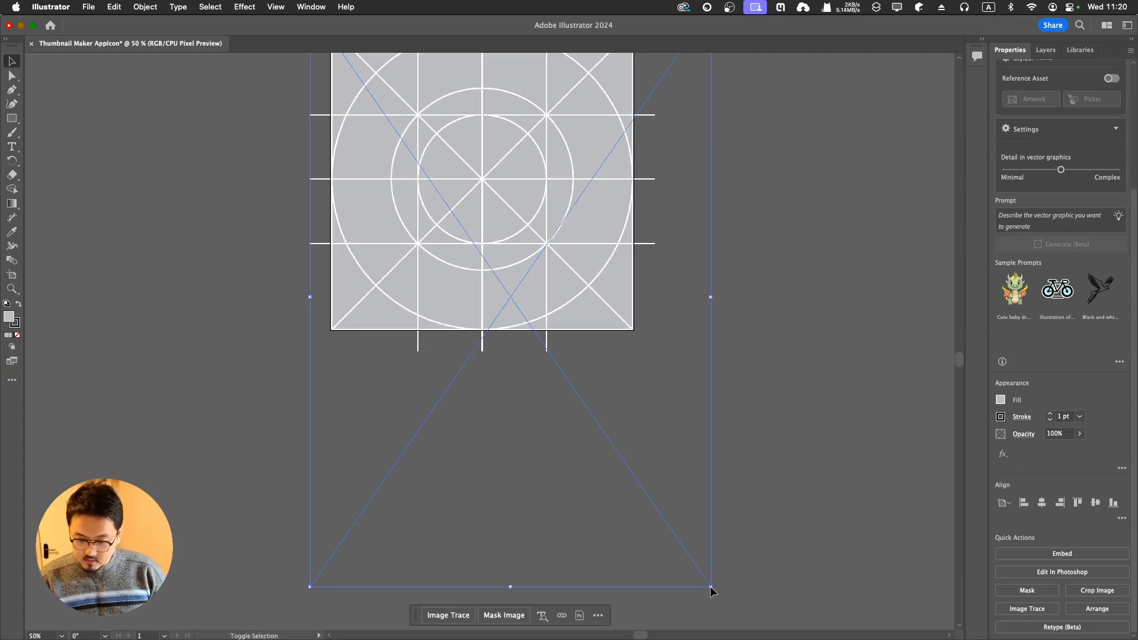
left_click(829, 381)
scroll(826, 386, "up", 4)
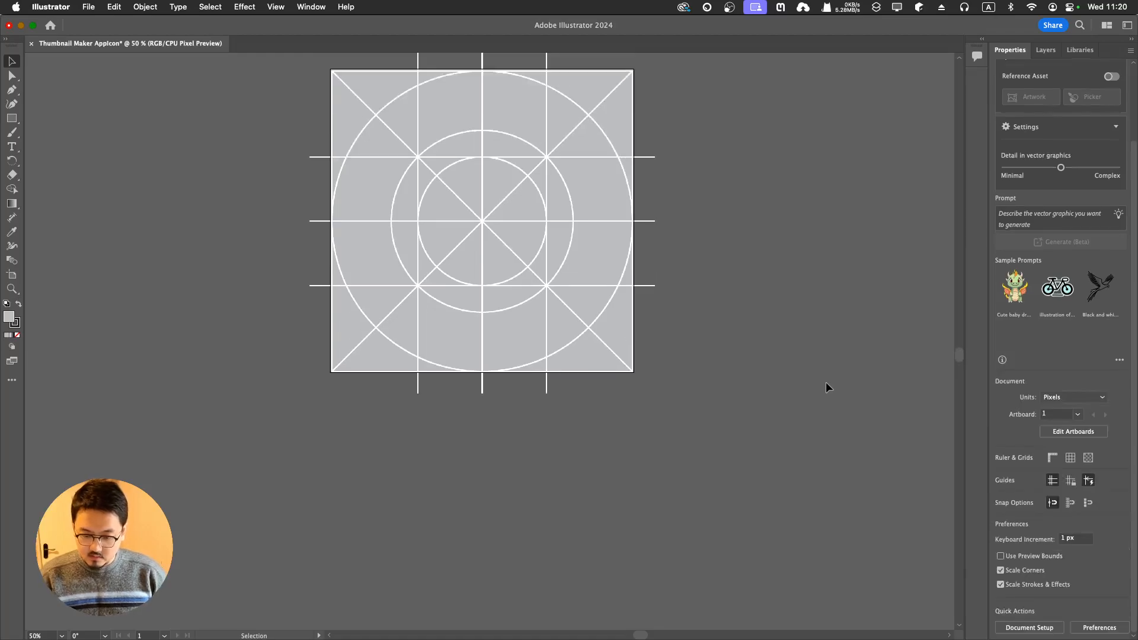
scroll(827, 392, "up", 1)
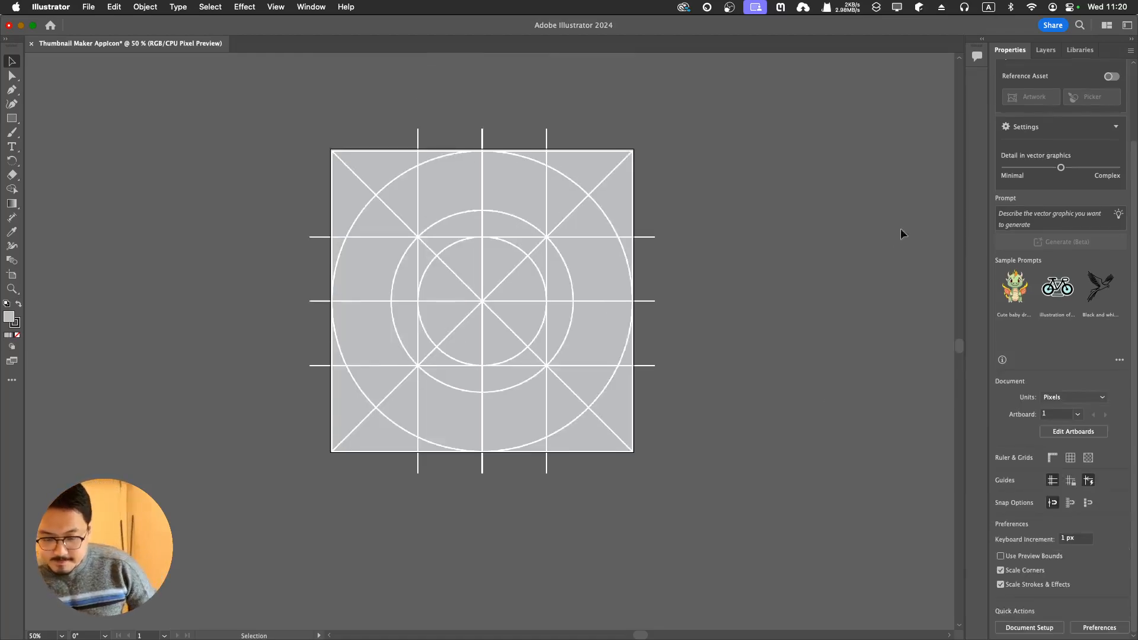
Step: Draw a trial rectangle about 422 × 248 px above the linked grid image in Layer 1, and delete it
left_click(1041, 52)
left_click(1041, 104)
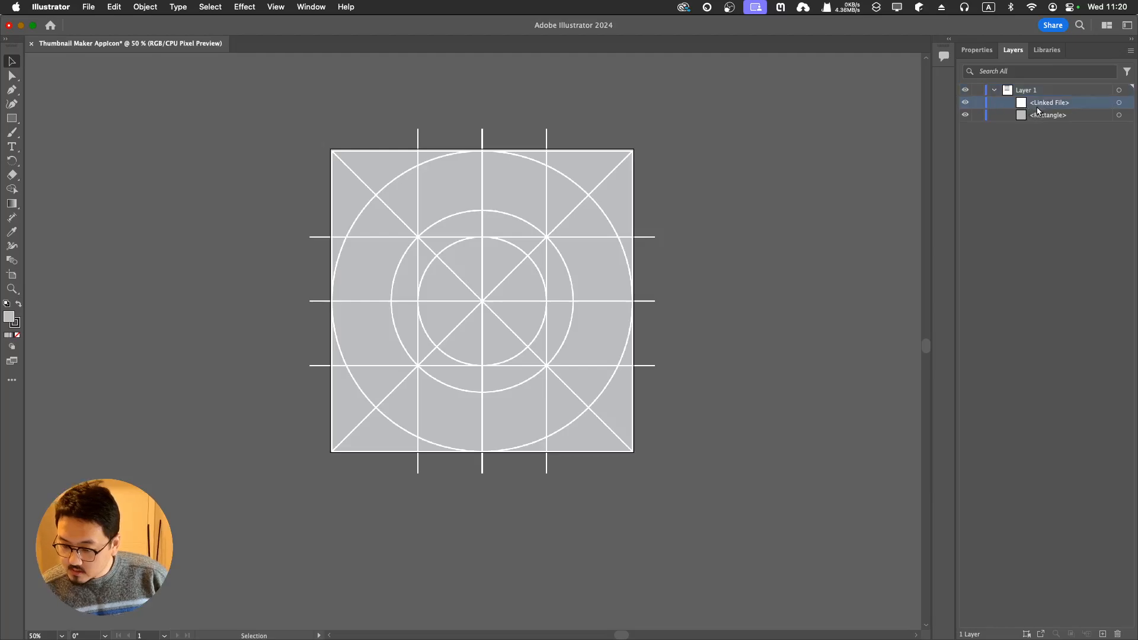
left_click(601, 228)
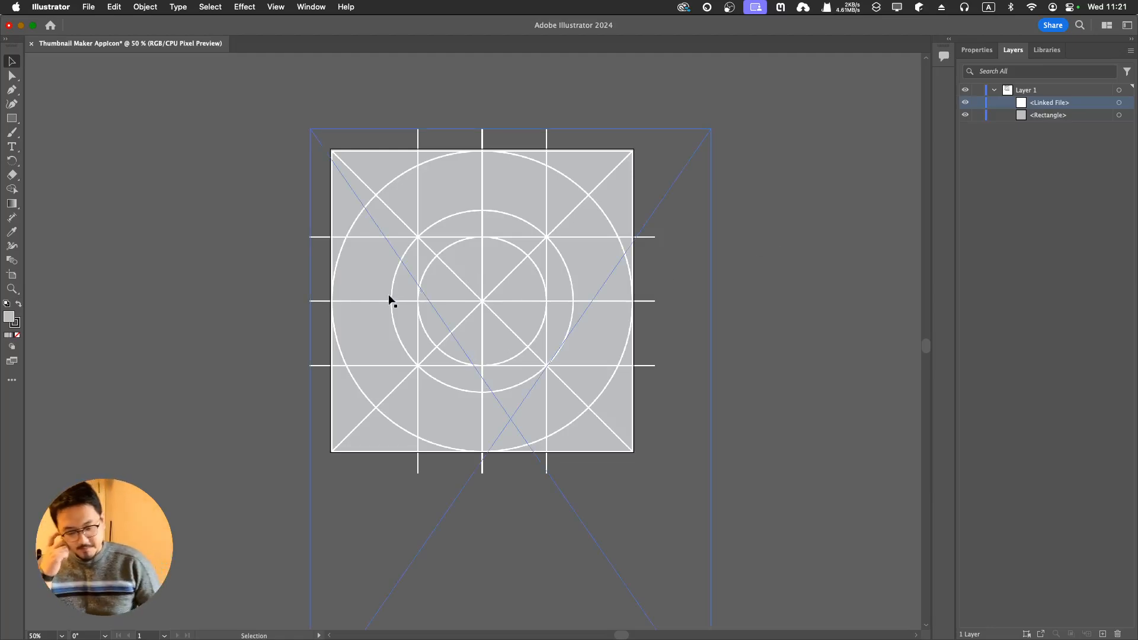
left_click(15, 120)
left_click(14, 121)
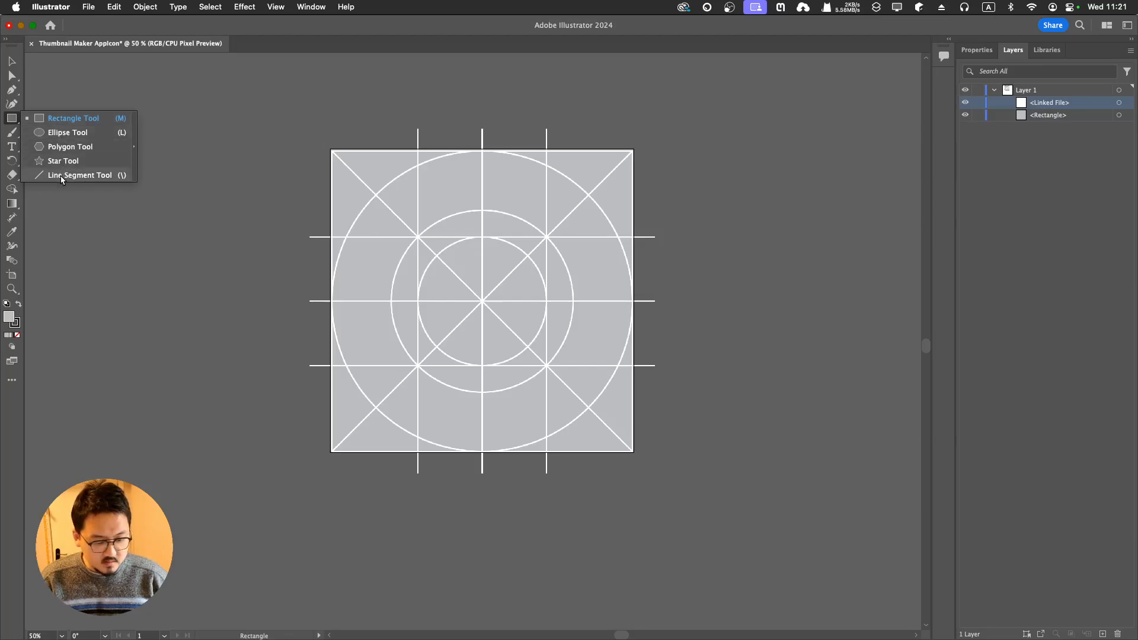
left_click(74, 119)
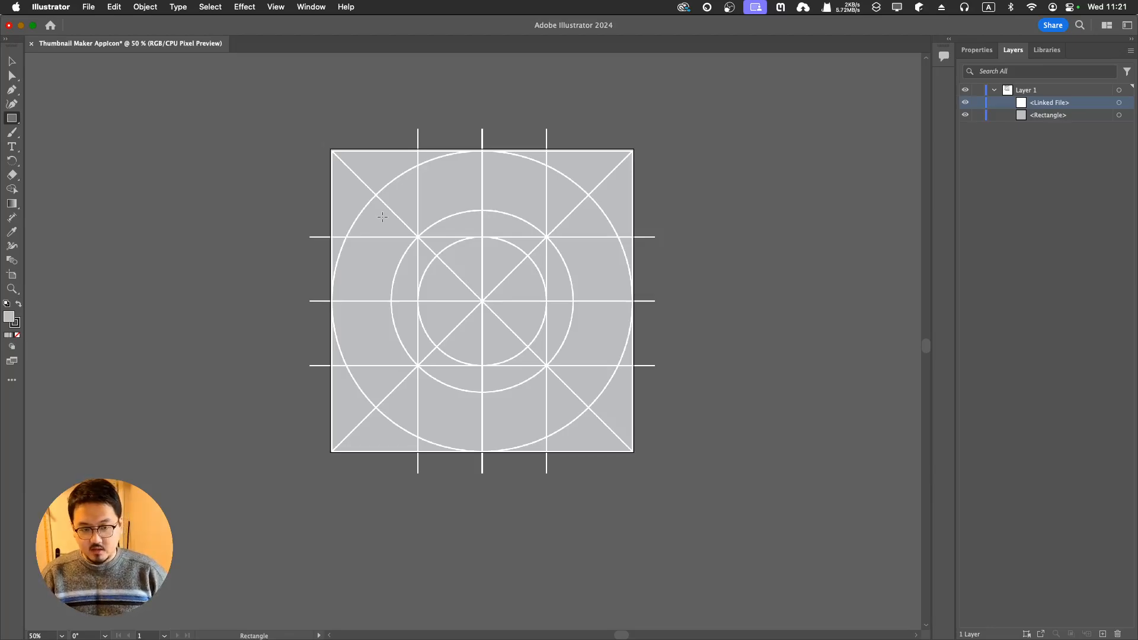
left_click_drag(380, 198, 505, 271)
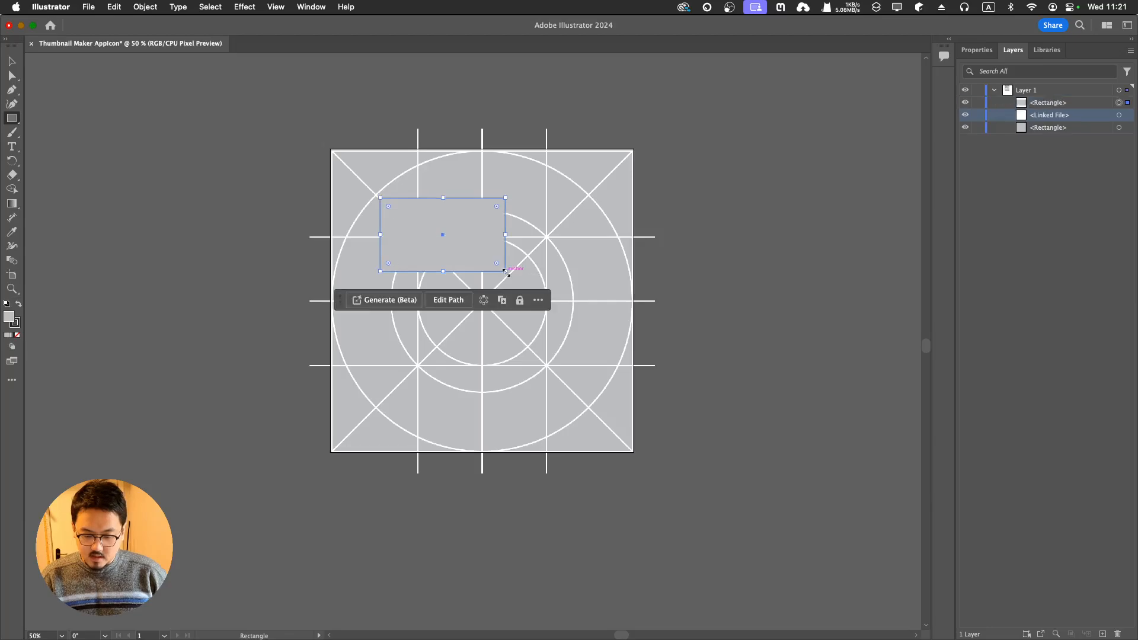
left_click(977, 49)
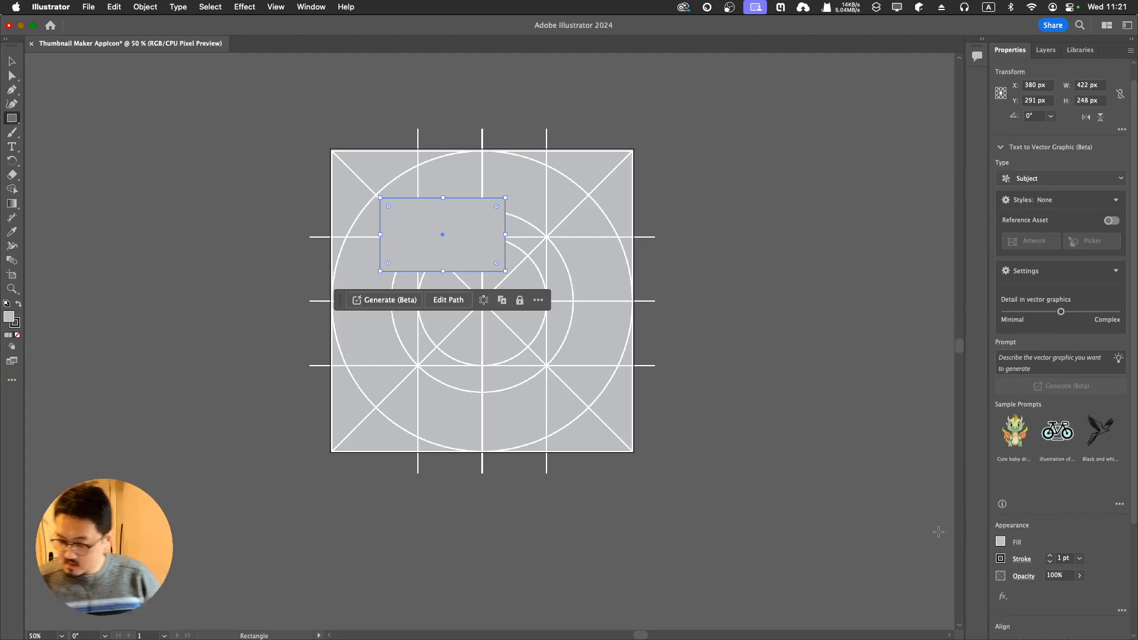
scroll(1034, 565, "down", 5)
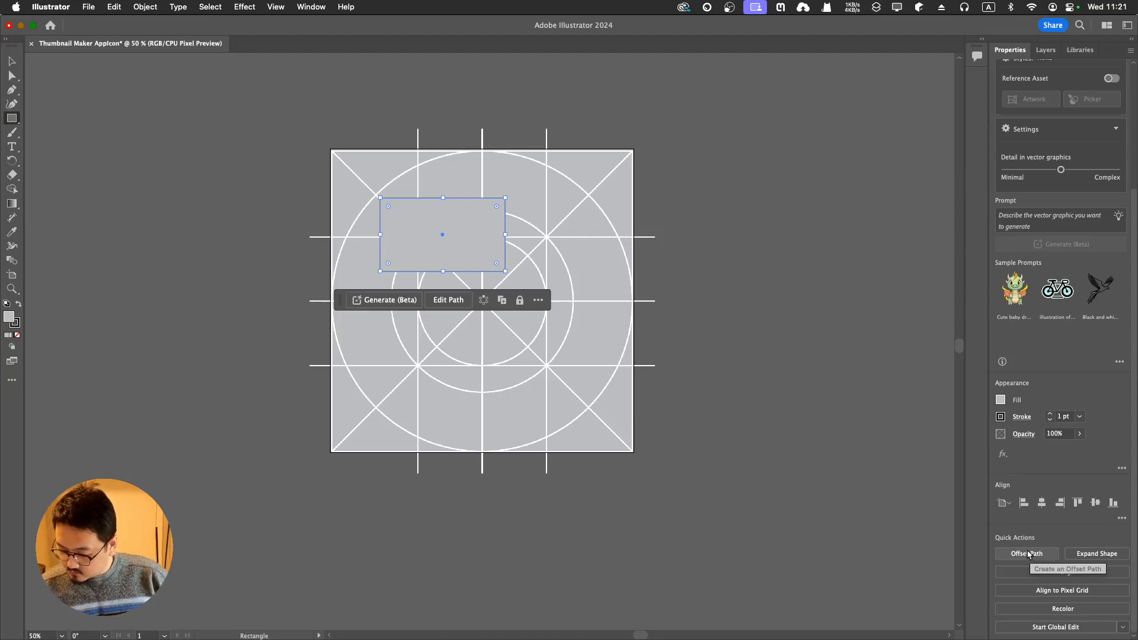
left_click(539, 300)
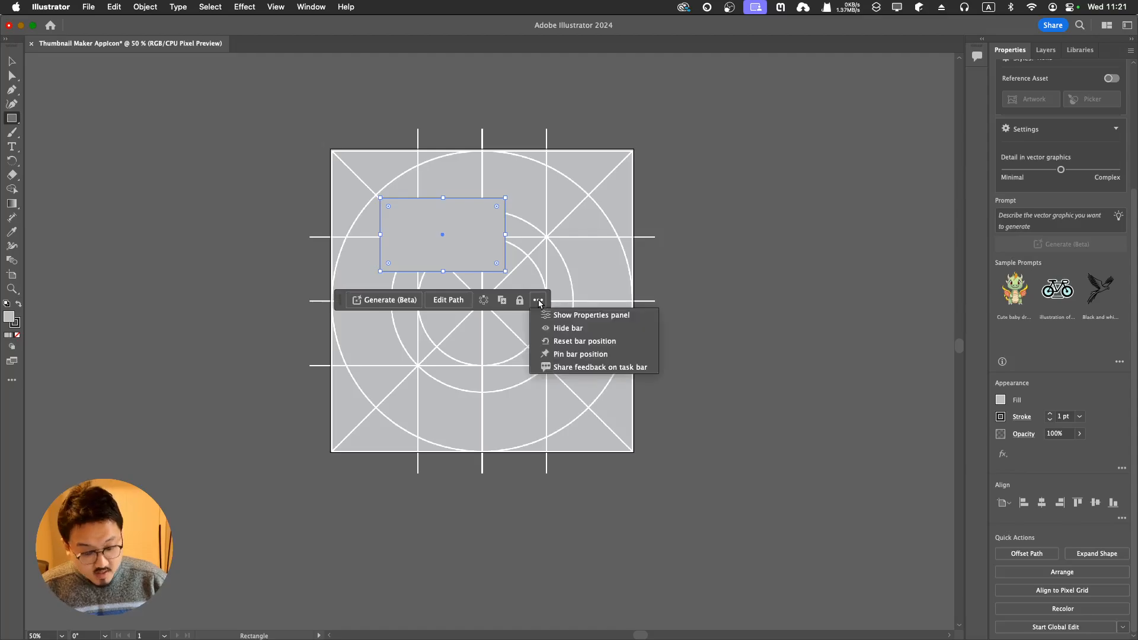
left_click(468, 251)
key("Delete")
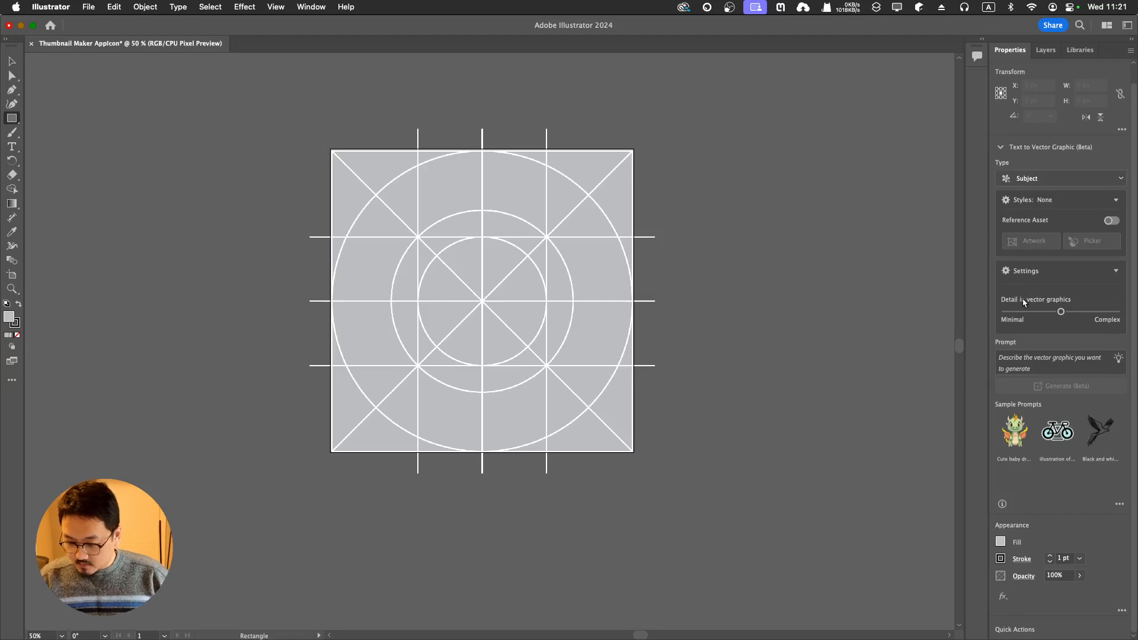
Step: Generate a vector graphic of type Subject from the prompt "a image vector icon for thumbnail"
left_click(1030, 361)
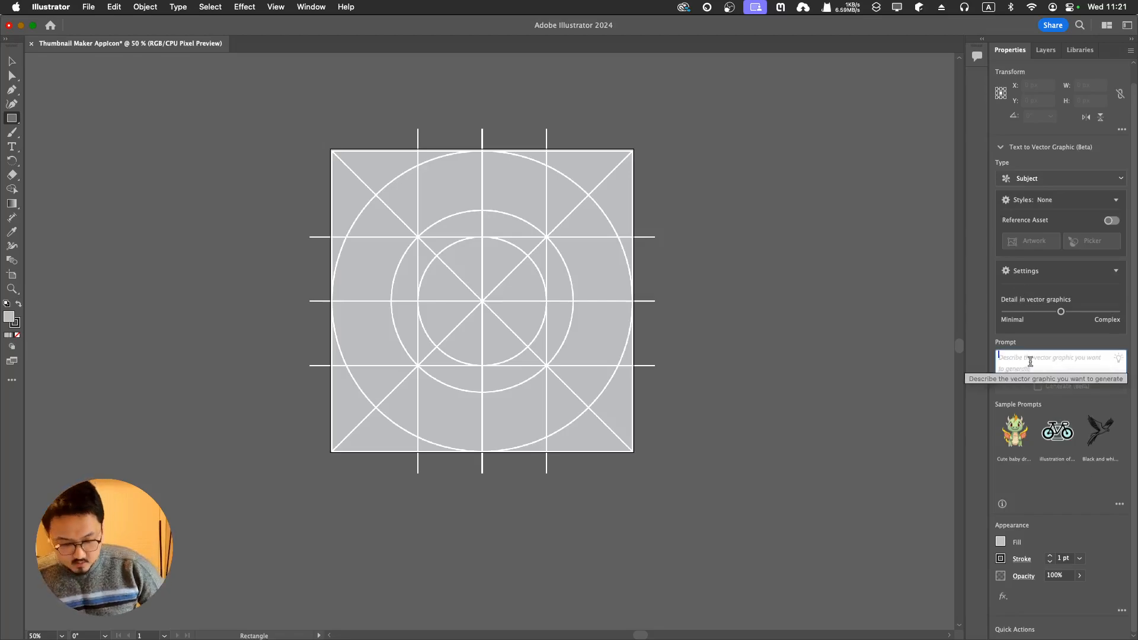
type("a")
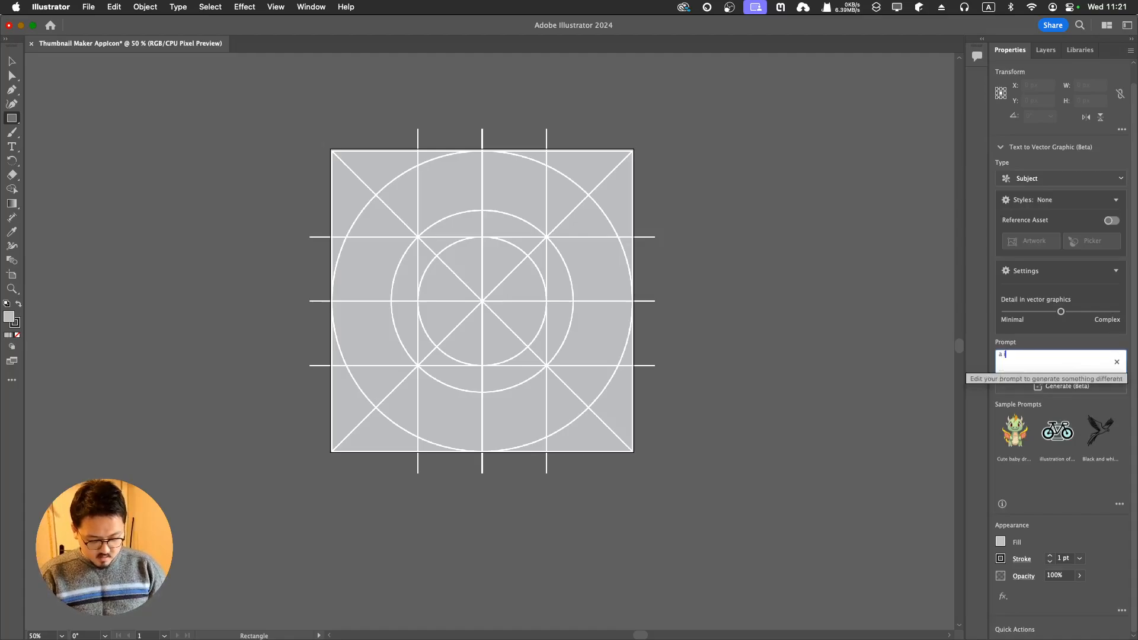
type(" image vec")
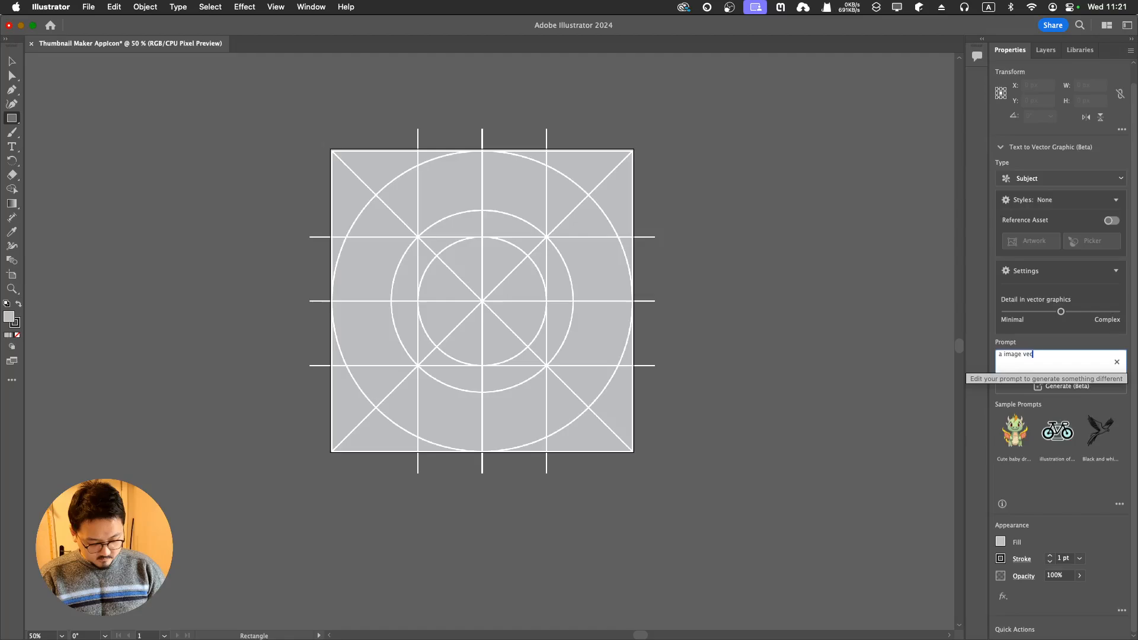
type("tor icon")
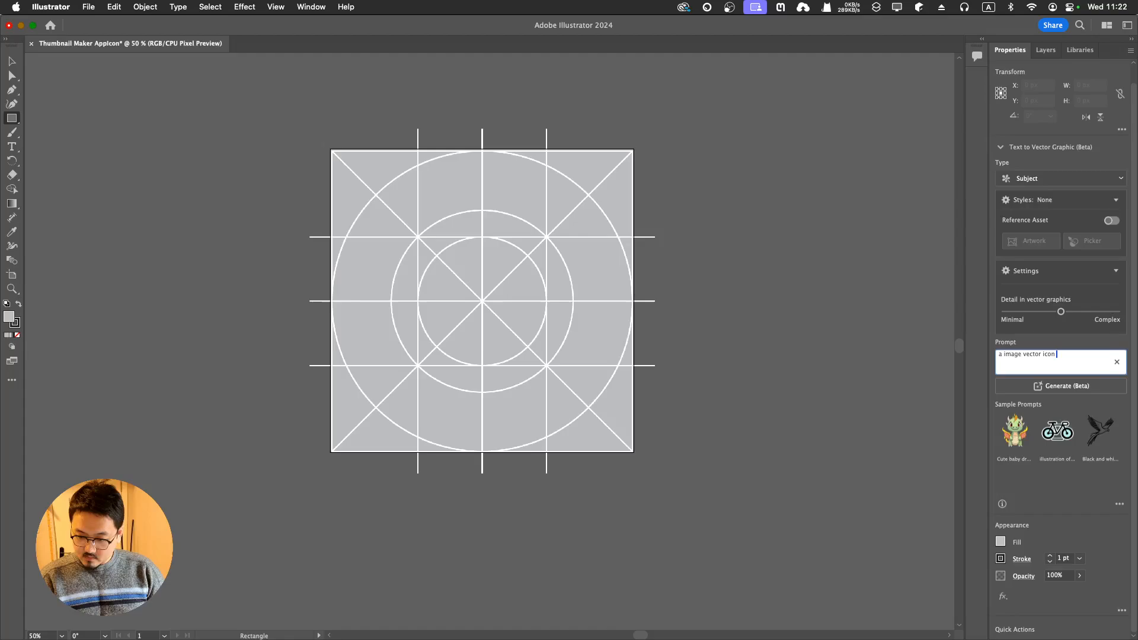
type(" for thumbnail")
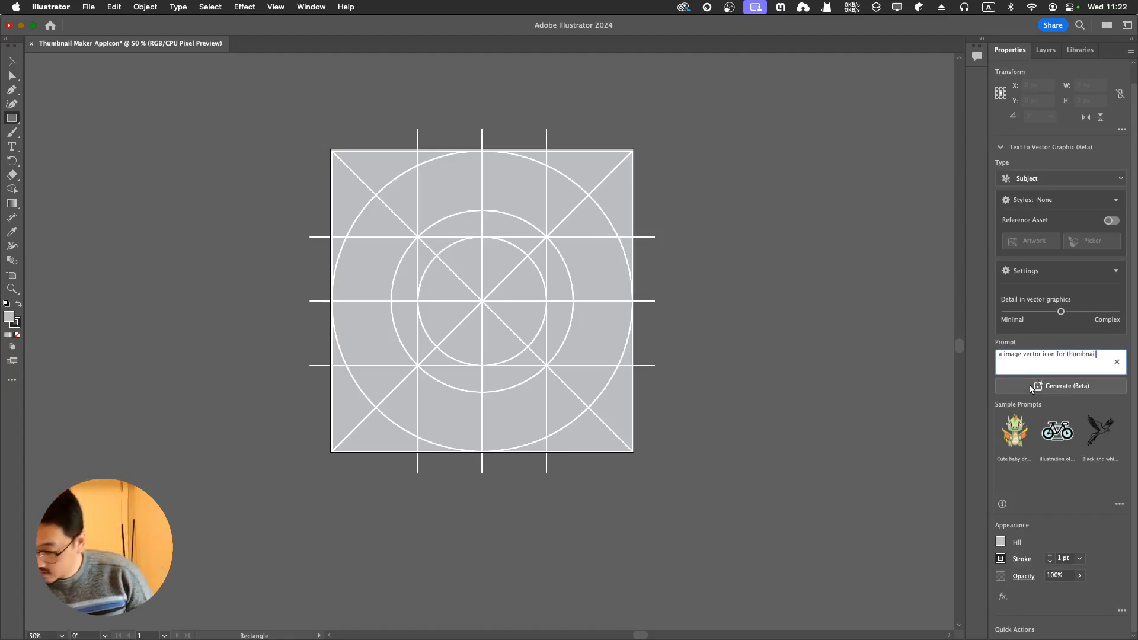
left_click(1049, 387)
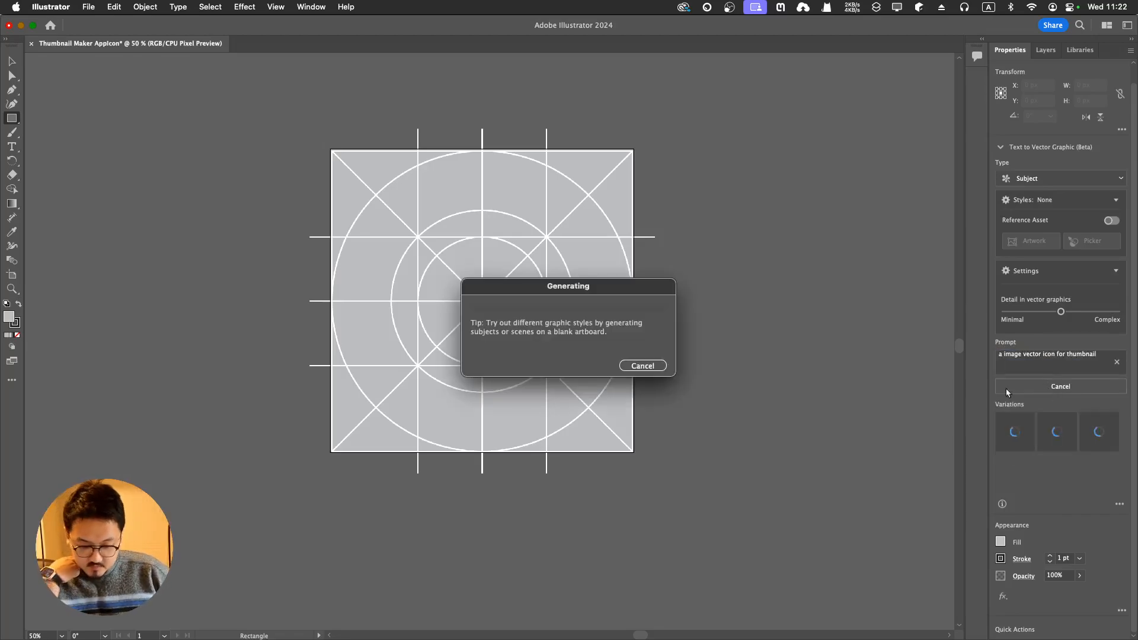
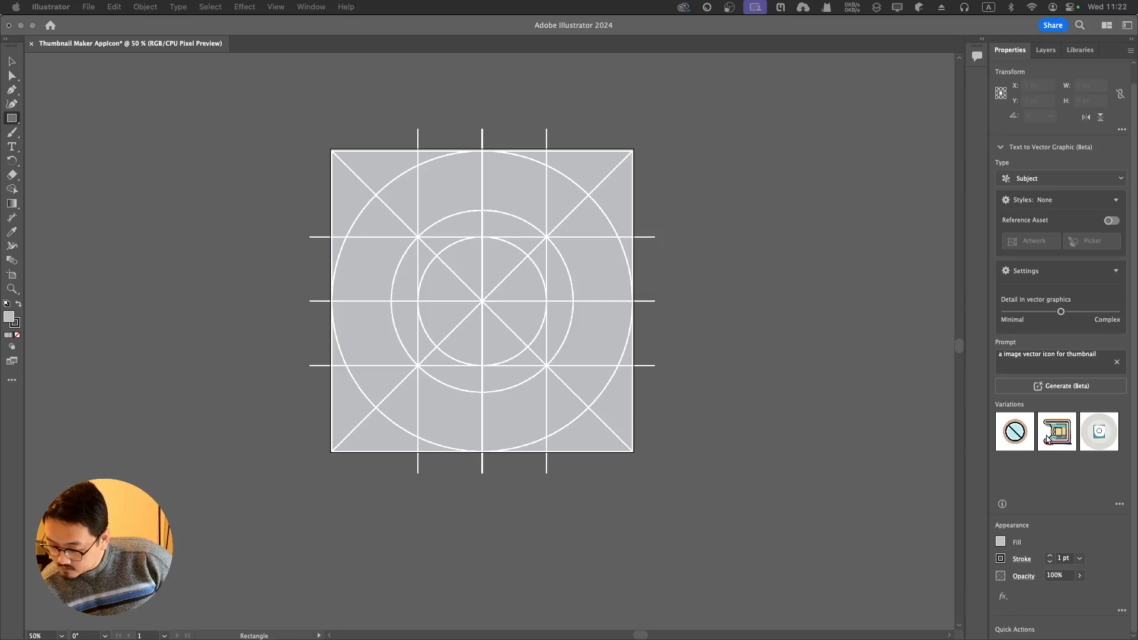
Step: Preview the three generated variations of the "a image vector icon for thumbnail" graphic one after another on the artboard
left_click(1015, 432)
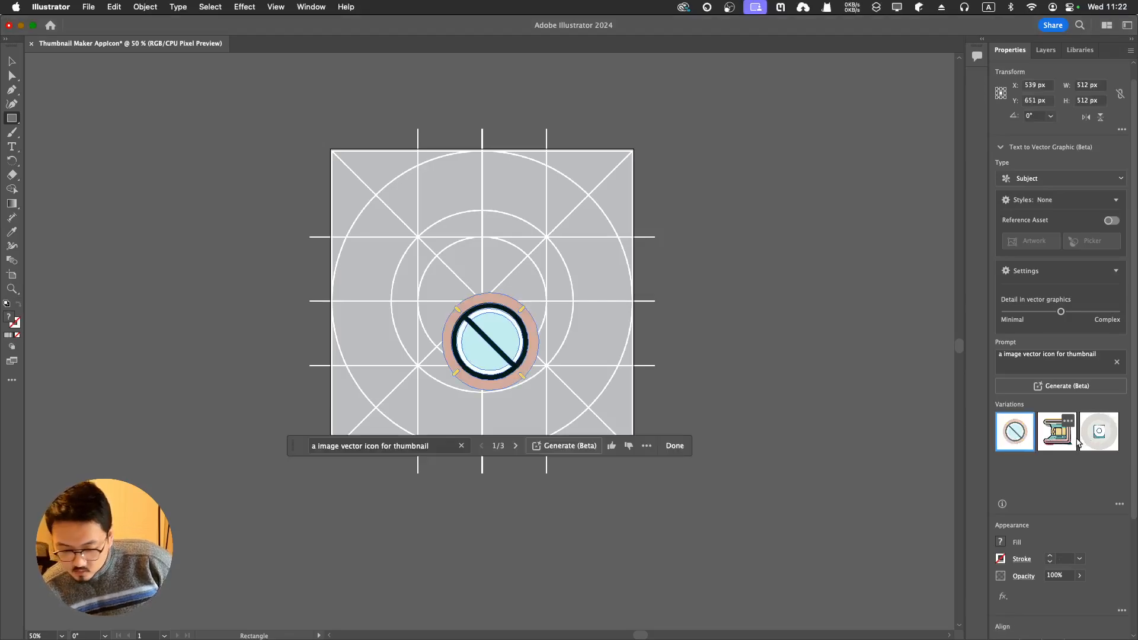
left_click(1070, 439)
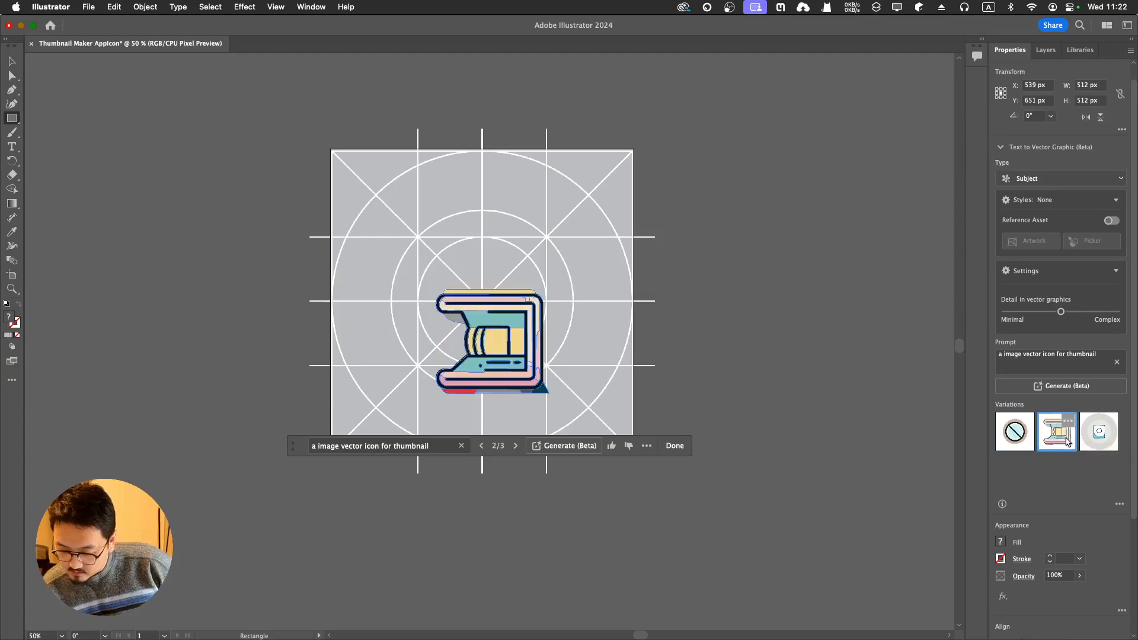
left_click(1089, 441)
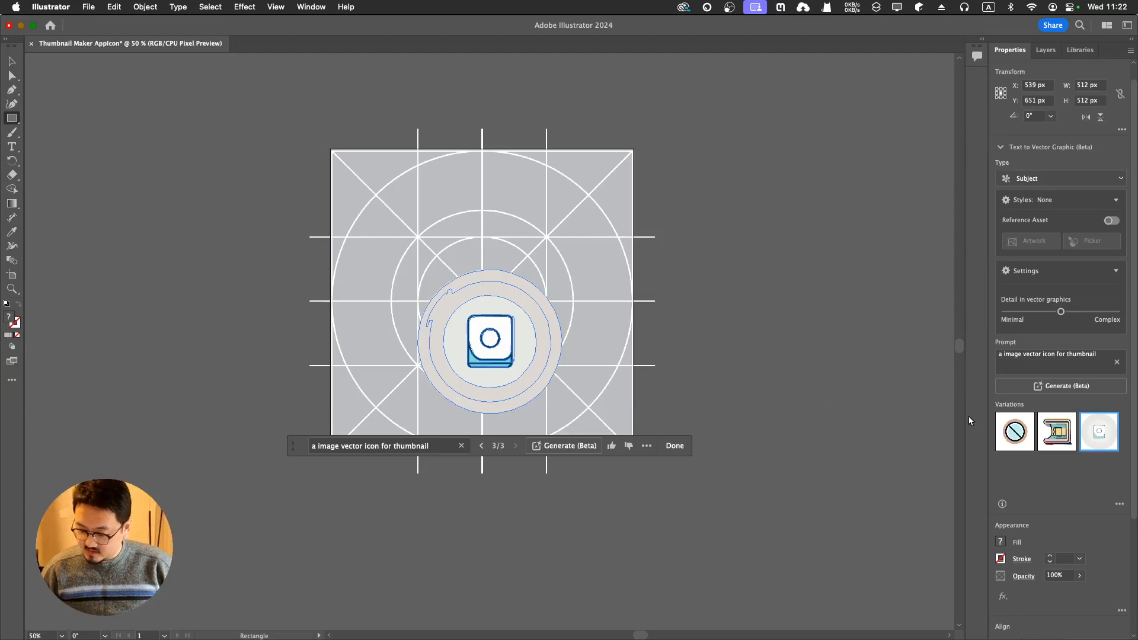
Step: Shorten the prompt to "a image vector icon" and generate new Subject variations
left_click(1026, 358)
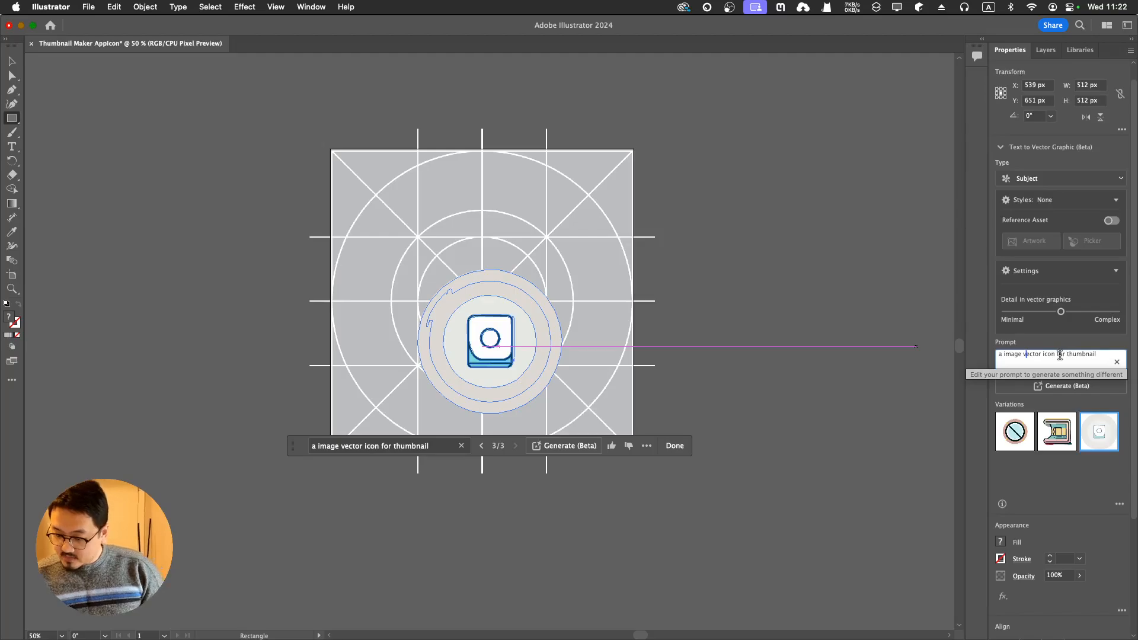
left_click_drag(1024, 355, 1102, 357)
key("BackSpace")
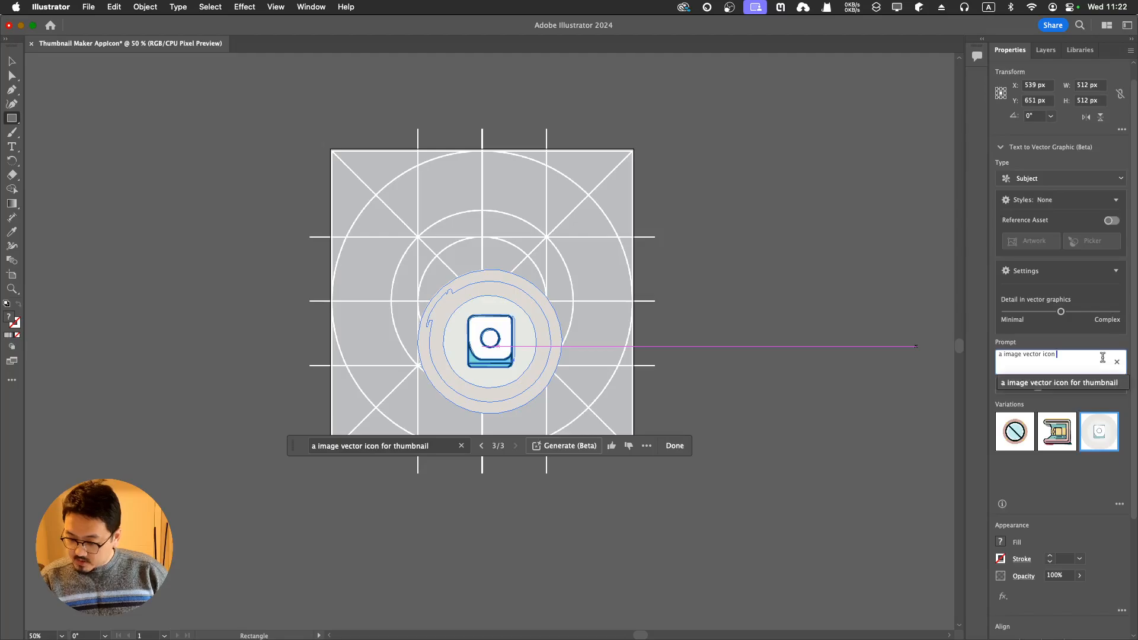
key("Return")
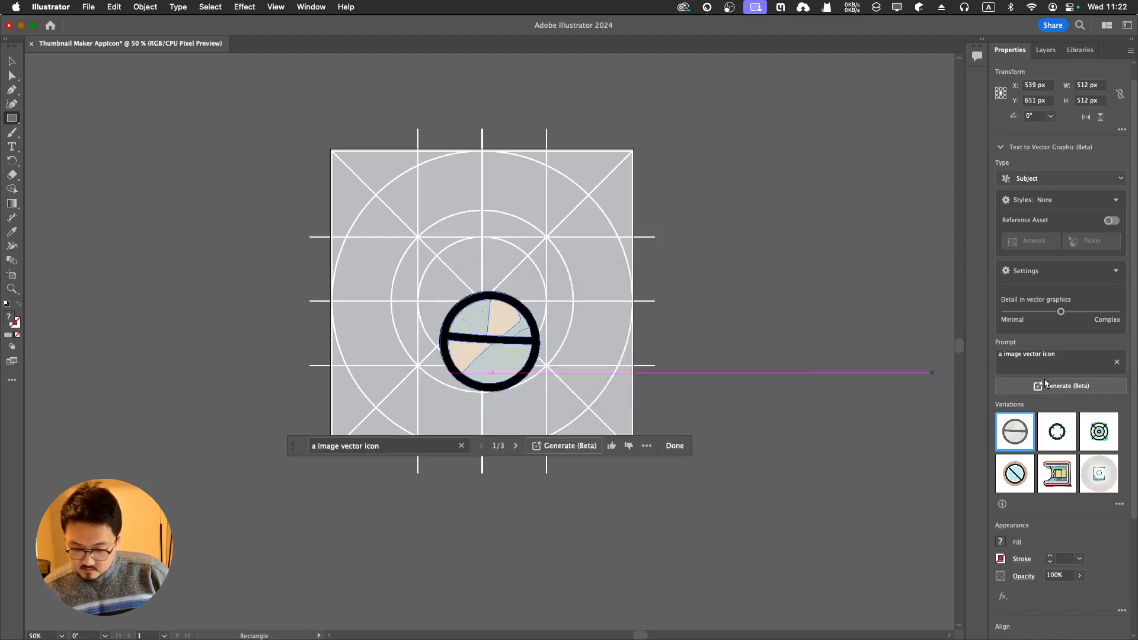
Step: Remove the word "vector" so the prompt reads "a image icon", and generate another set of variations
double_click(1033, 356)
key("BackSpace")
key("Return")
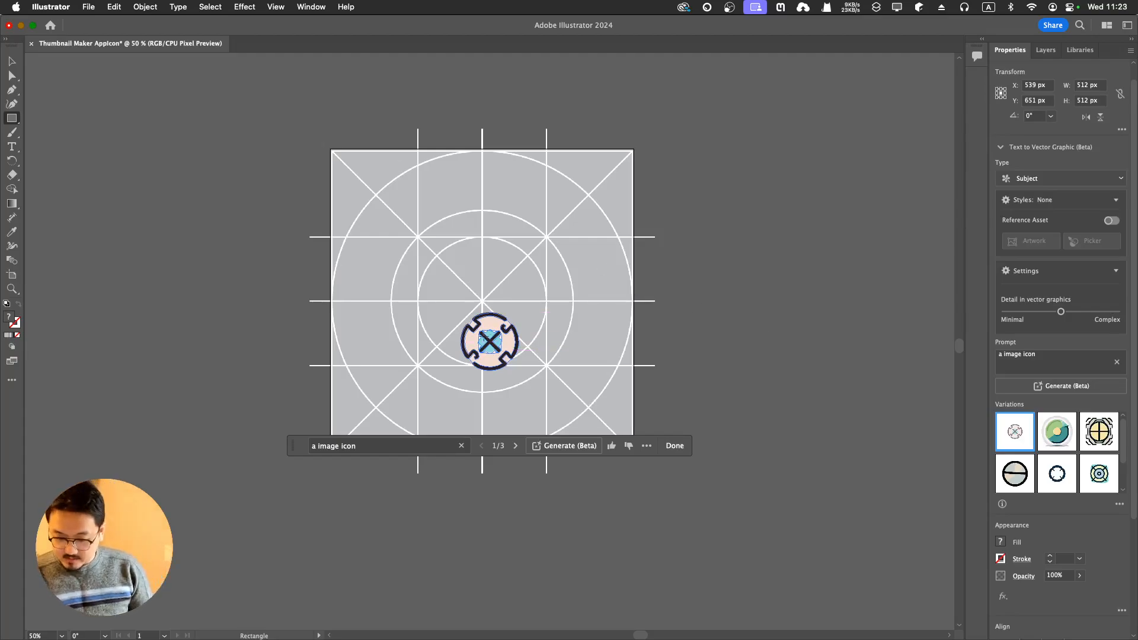
left_click(651, 447)
left_click(630, 447)
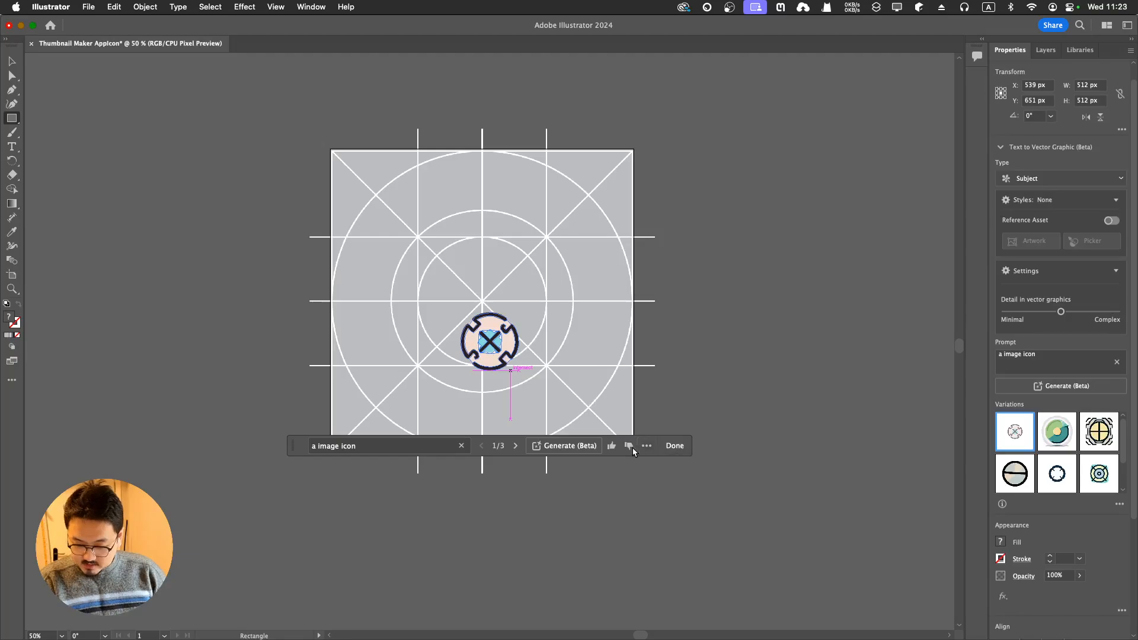
left_click(642, 536)
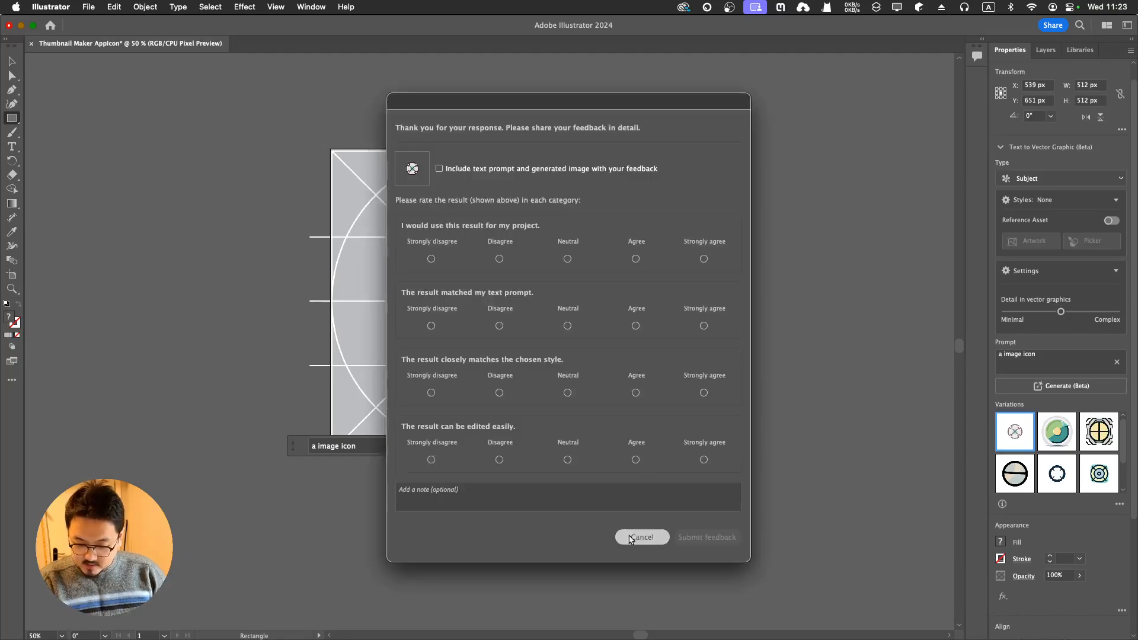
Step: Delete the first variation generated from the prompt "a image icon", and accept its permanent removal
left_click(647, 451)
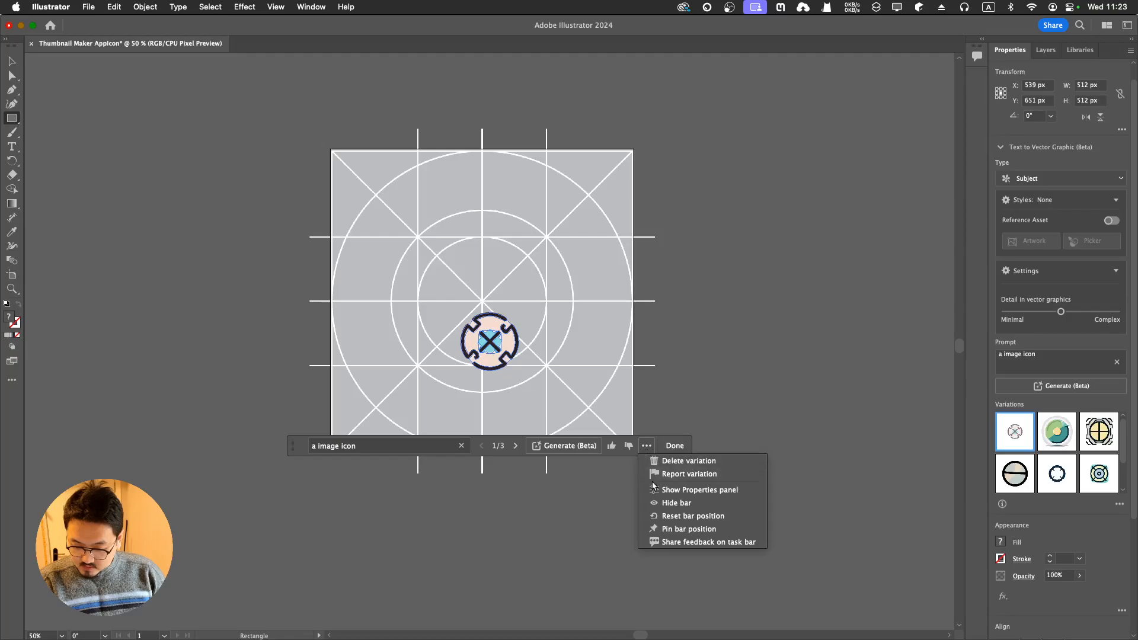
left_click(682, 461)
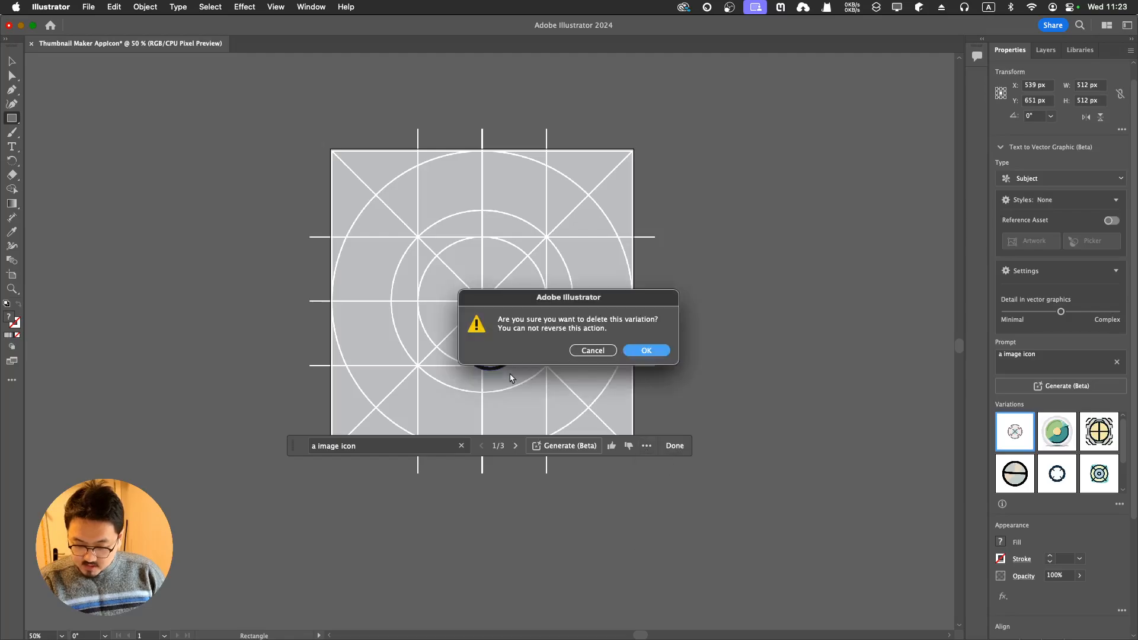
left_click(648, 351)
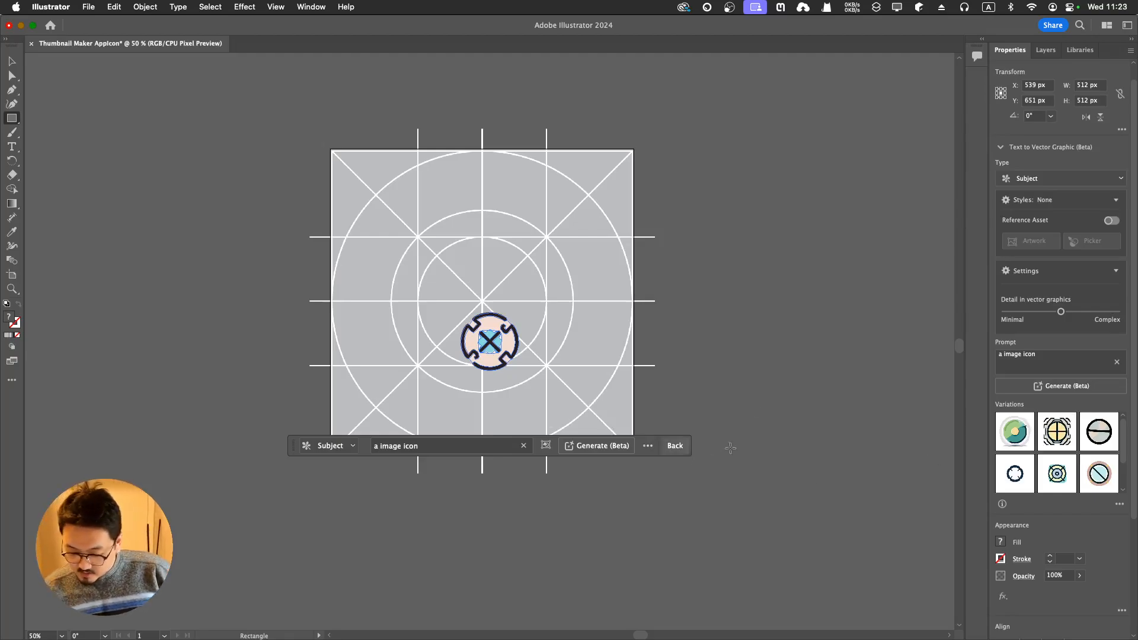
Step: Delete the generated graphic from the artboard, and draw a rectangle about 456 × 248 px in the upper part of the icon grid
left_click(681, 449)
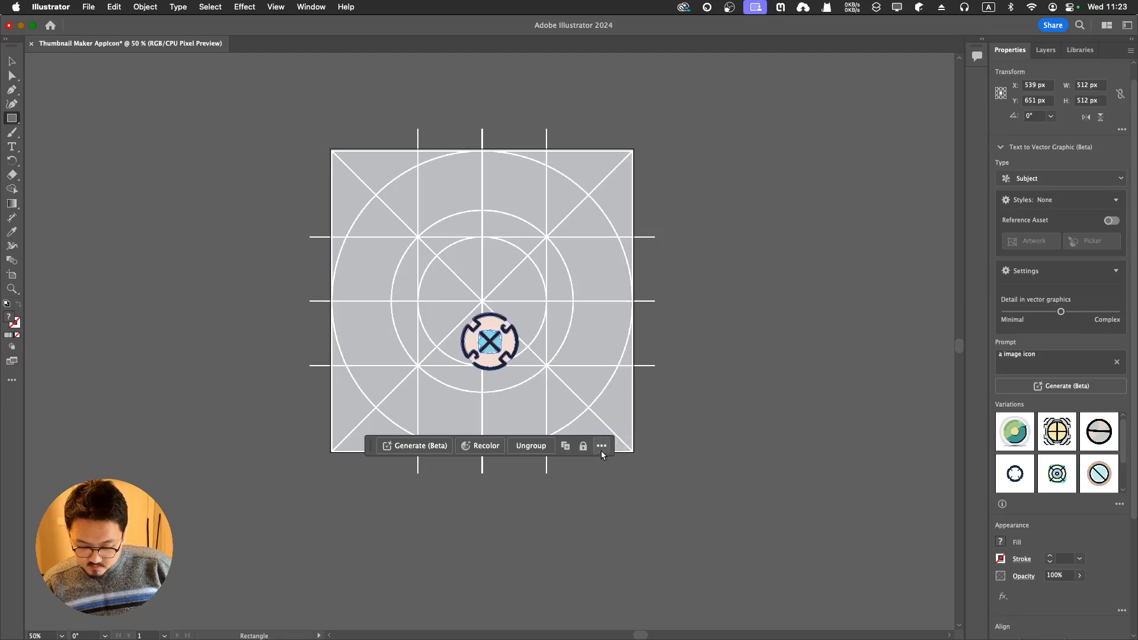
key("Delete")
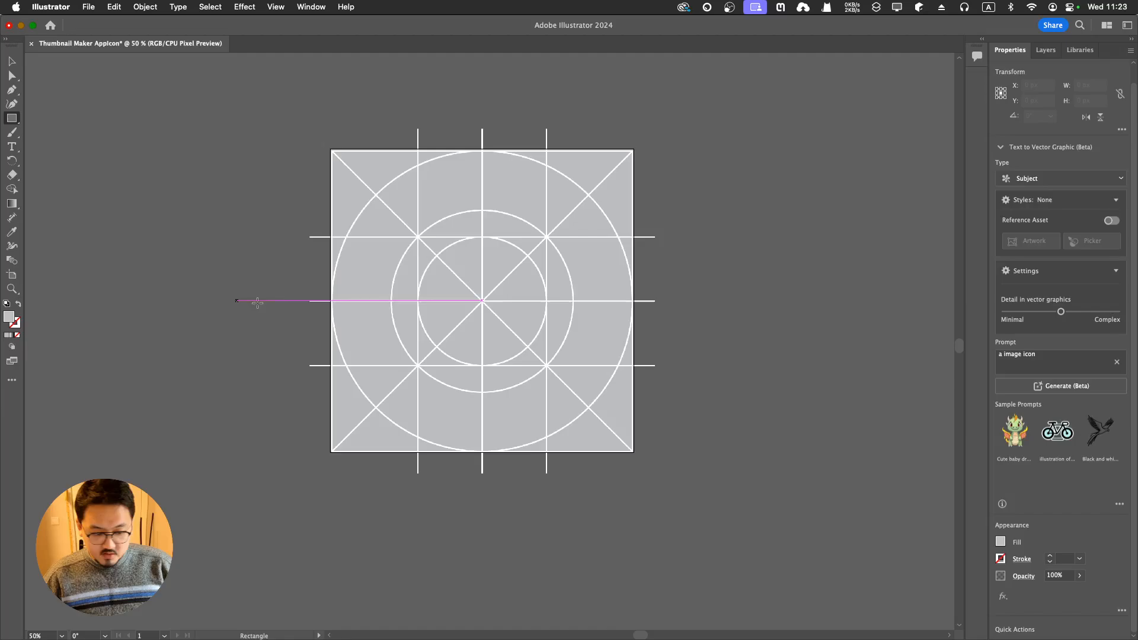
left_click_drag(385, 221, 520, 292)
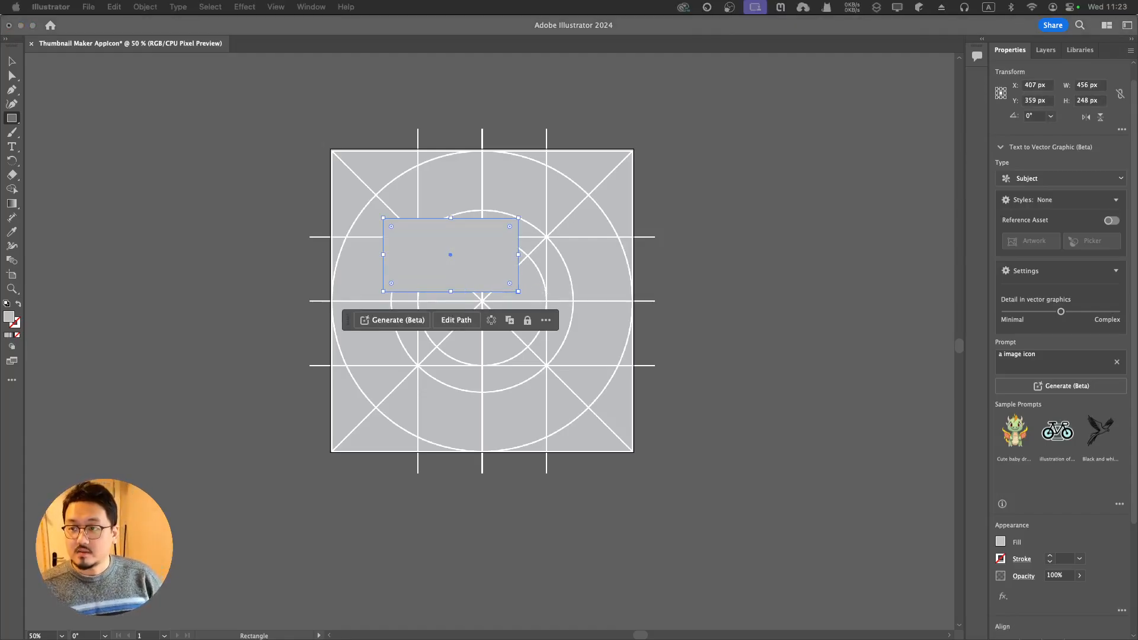
Step: Switch to the Flaticon website in Chrome, and search its icons for "image"
left_click_drag(639, 0, 629, 27)
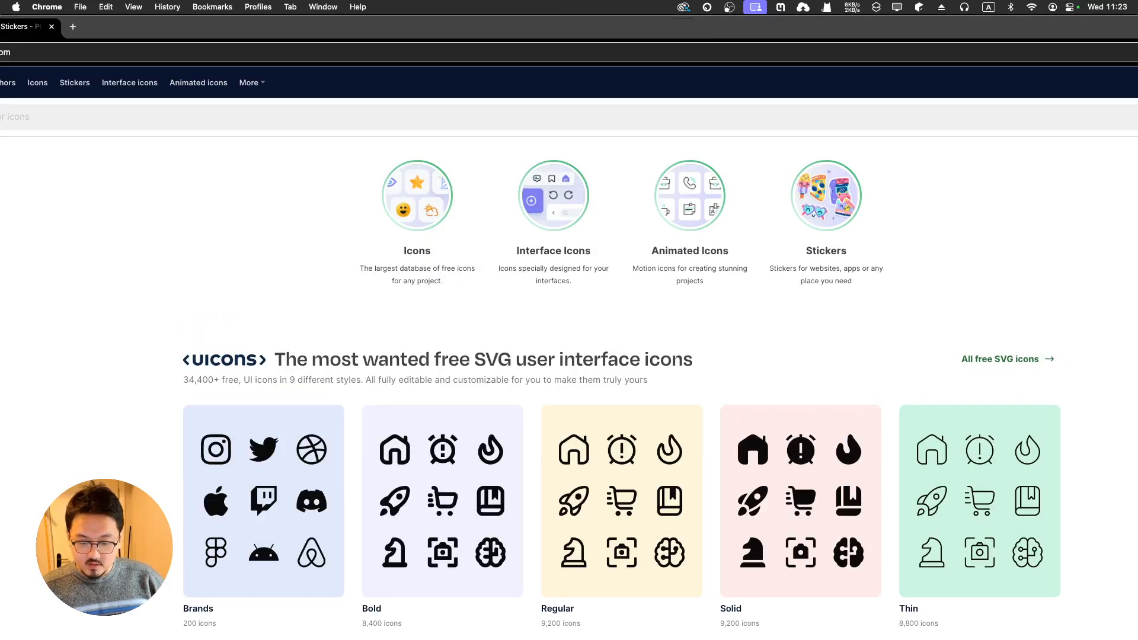
double_click(338, 34)
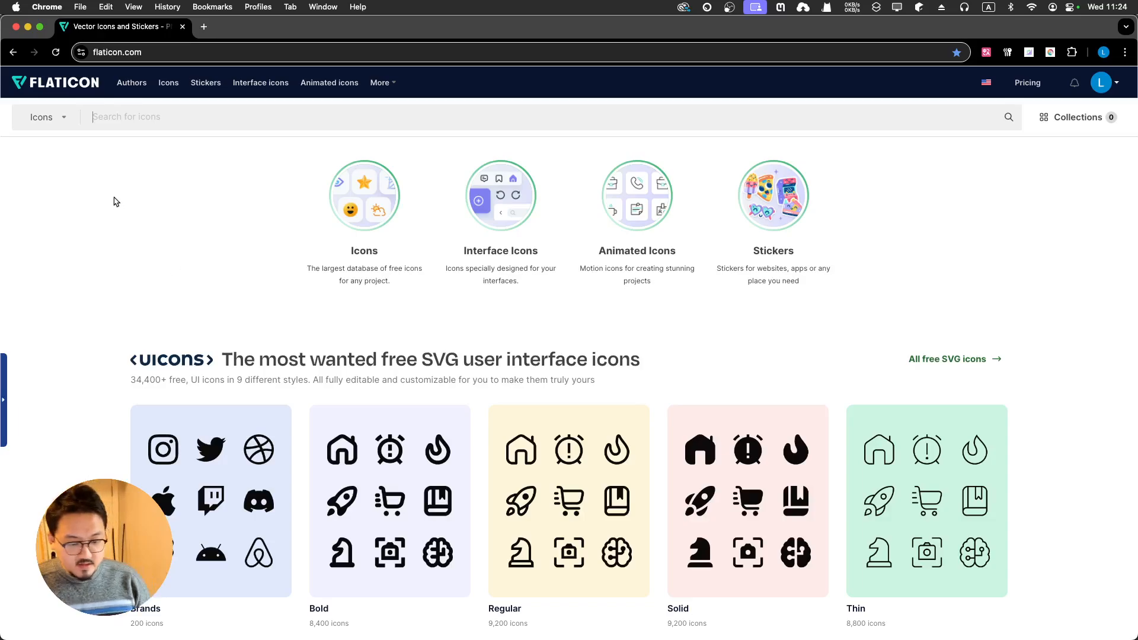
scroll(97, 336, "down", 1)
scroll(97, 335, "down", 2)
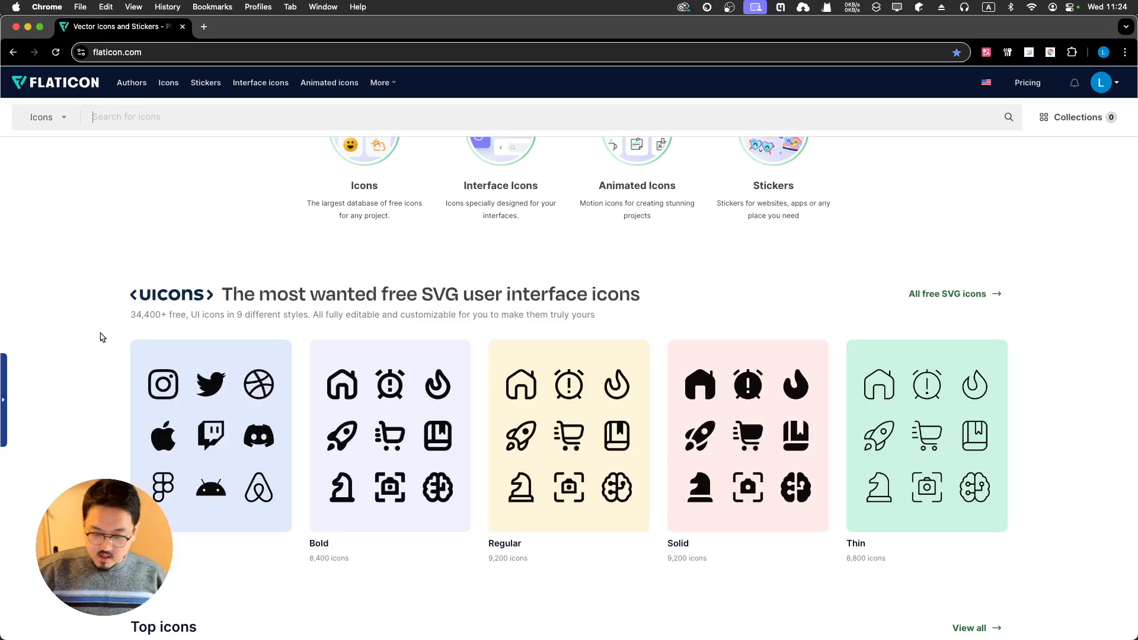
scroll(102, 337, "up", 2)
left_click(176, 117)
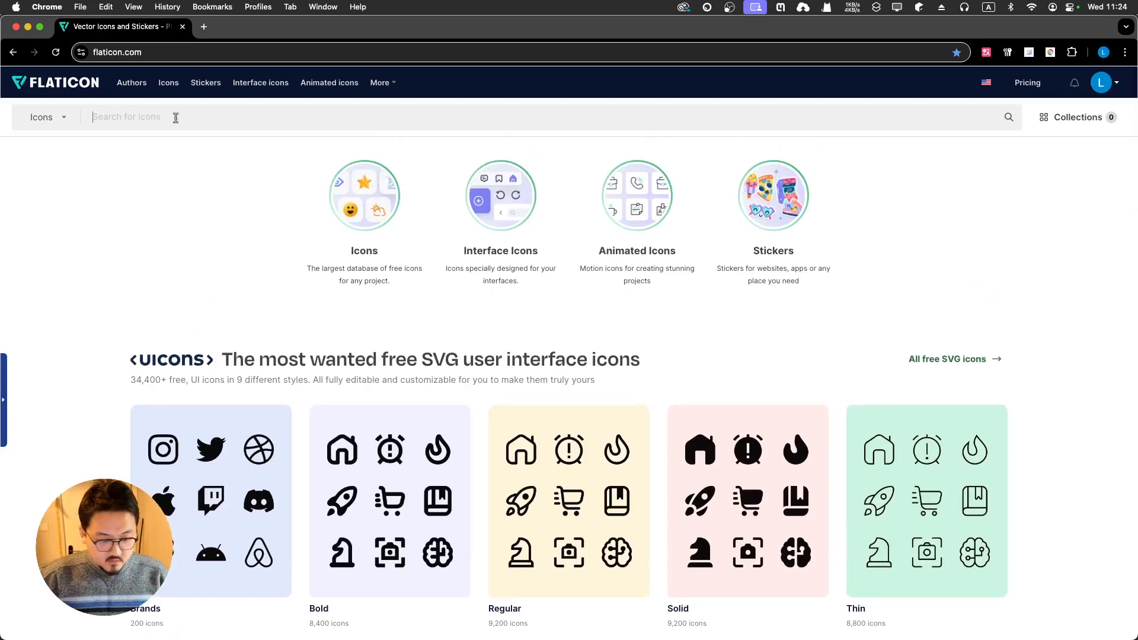
type("image")
key("Return")
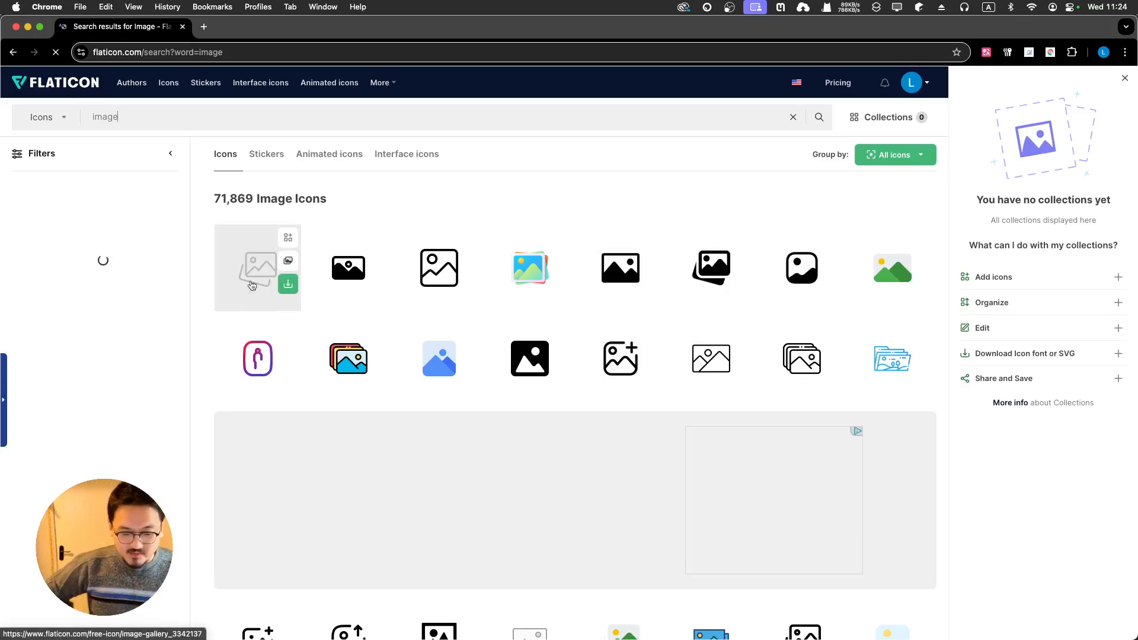
Step: Look through the image icon results, and open the outlined gallery icon of stacked pictures
scroll(295, 350, "down", 2)
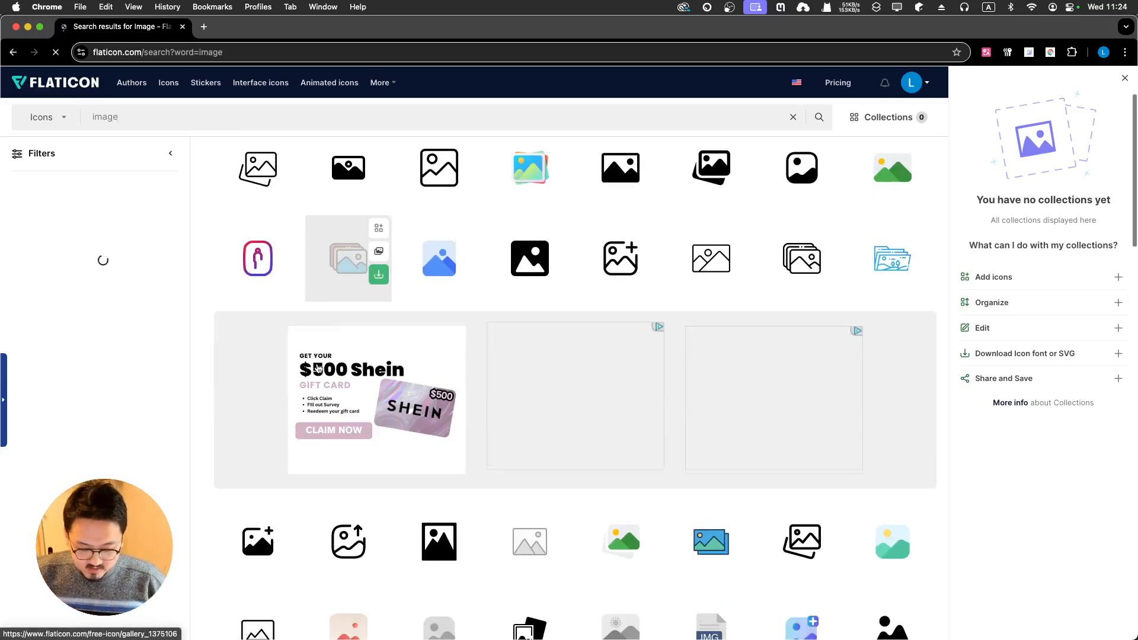
scroll(318, 368, "up", 1)
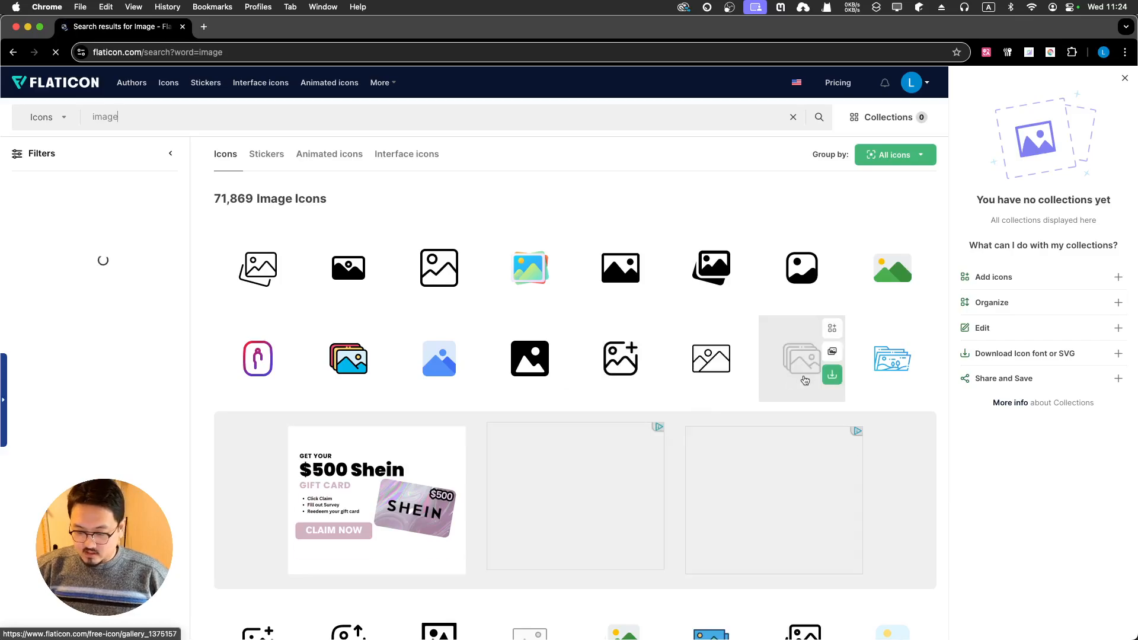
left_click(799, 378)
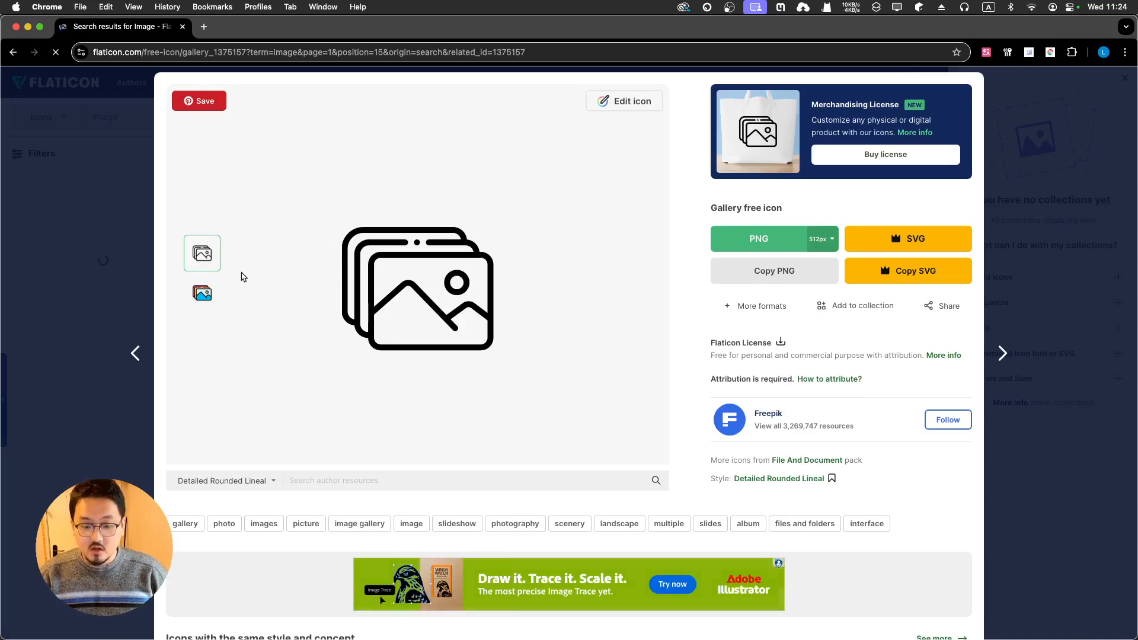
Step: Switch to Photoshop, and close App Icon Grids.psb, icon2.psb and the App Icon template without saving changes
key("ctrl+Up")
left_click(292, 363)
key("ctrl+Up")
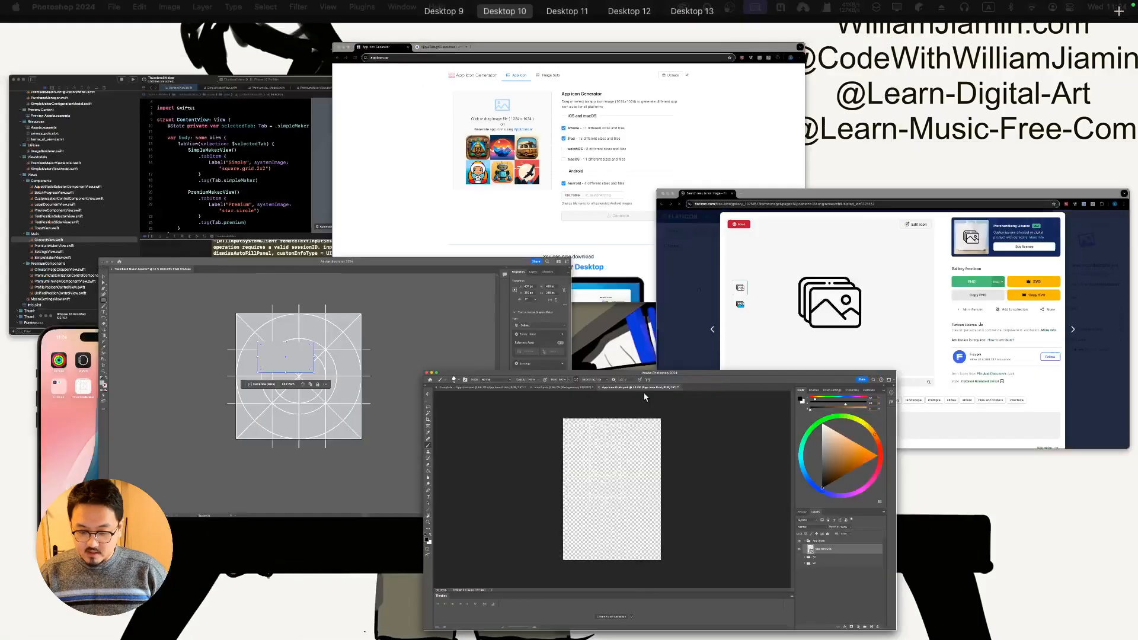
left_click(641, 521)
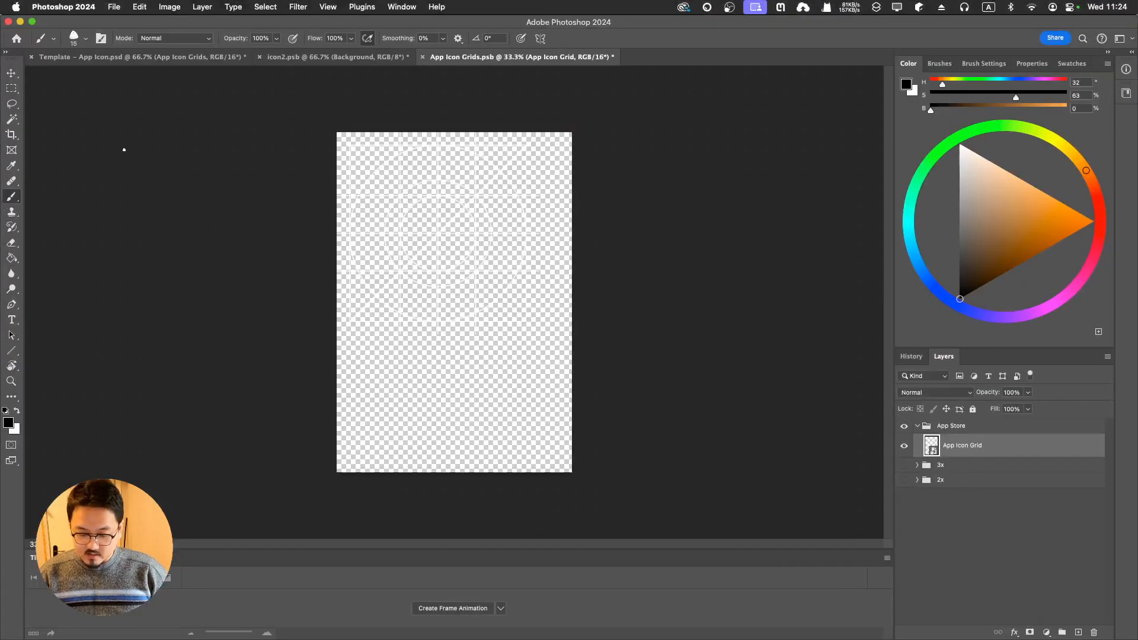
left_click(8, 24)
left_click(532, 260)
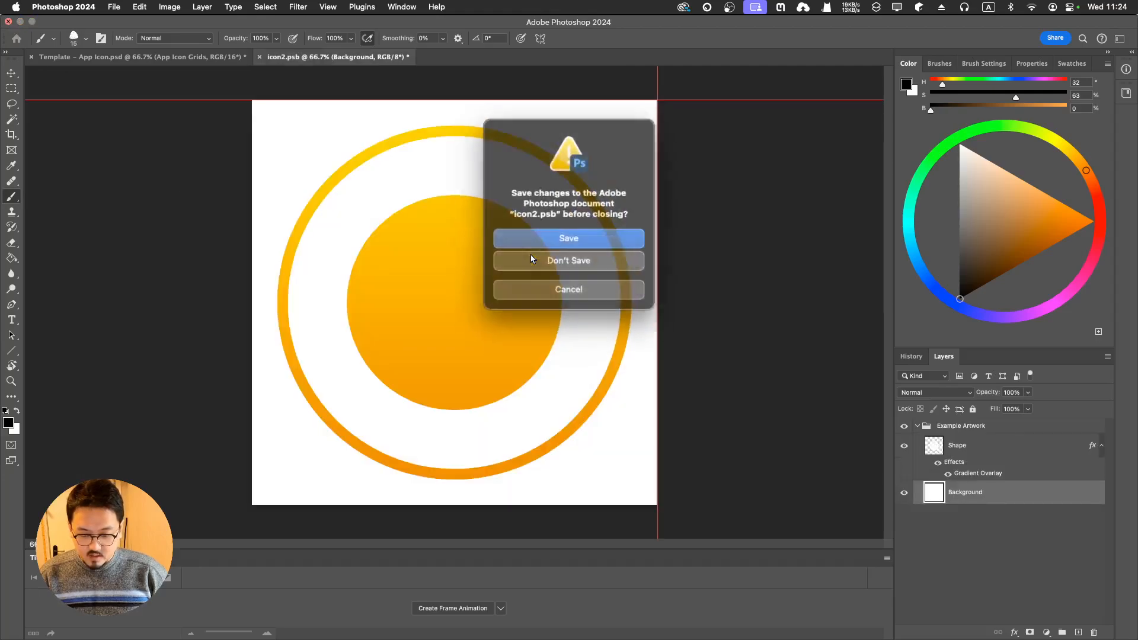
left_click(530, 261)
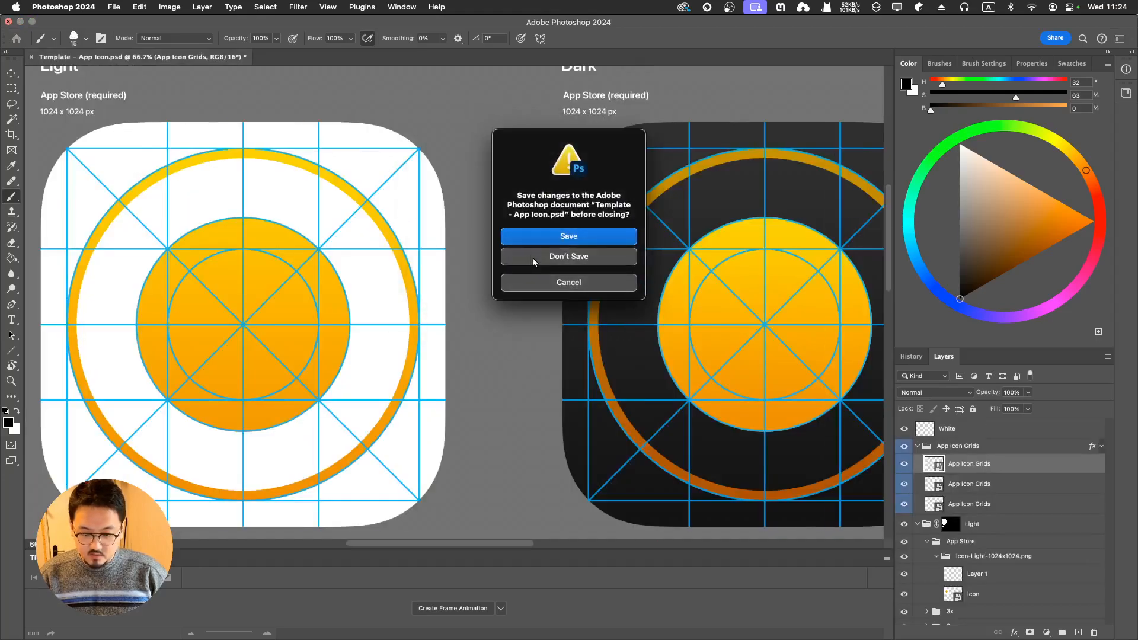
left_click(534, 257)
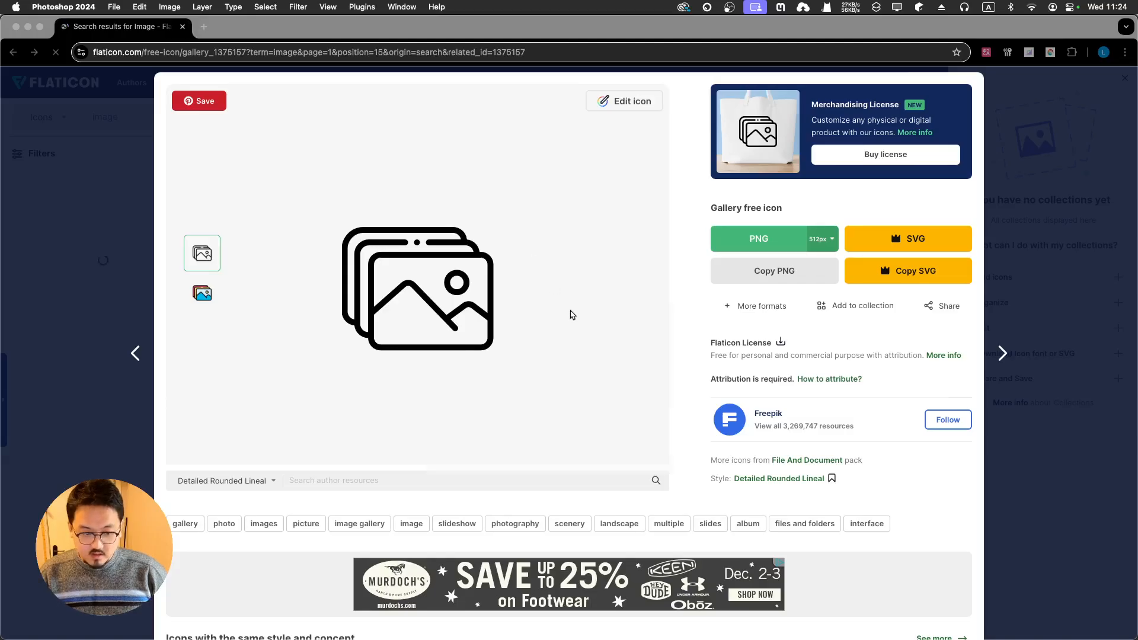
Step: Switch back to Illustrator, and fill the rectangle on the icon grid with a medium blue swatch
key("ctrl+Up")
left_click(832, 336)
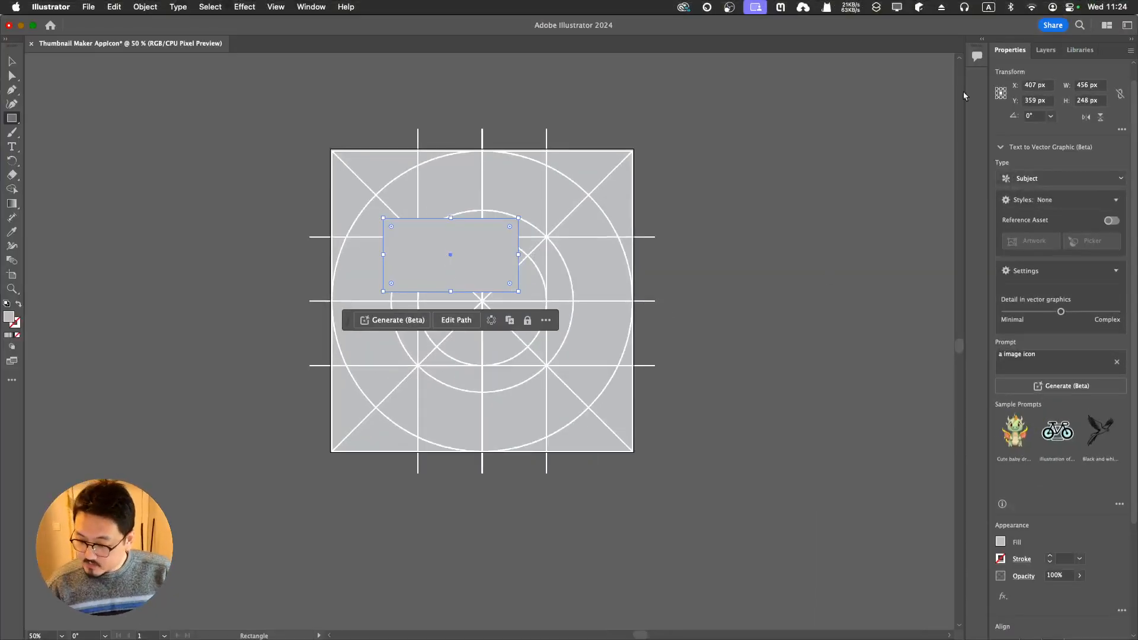
scroll(1034, 482, "down", 5)
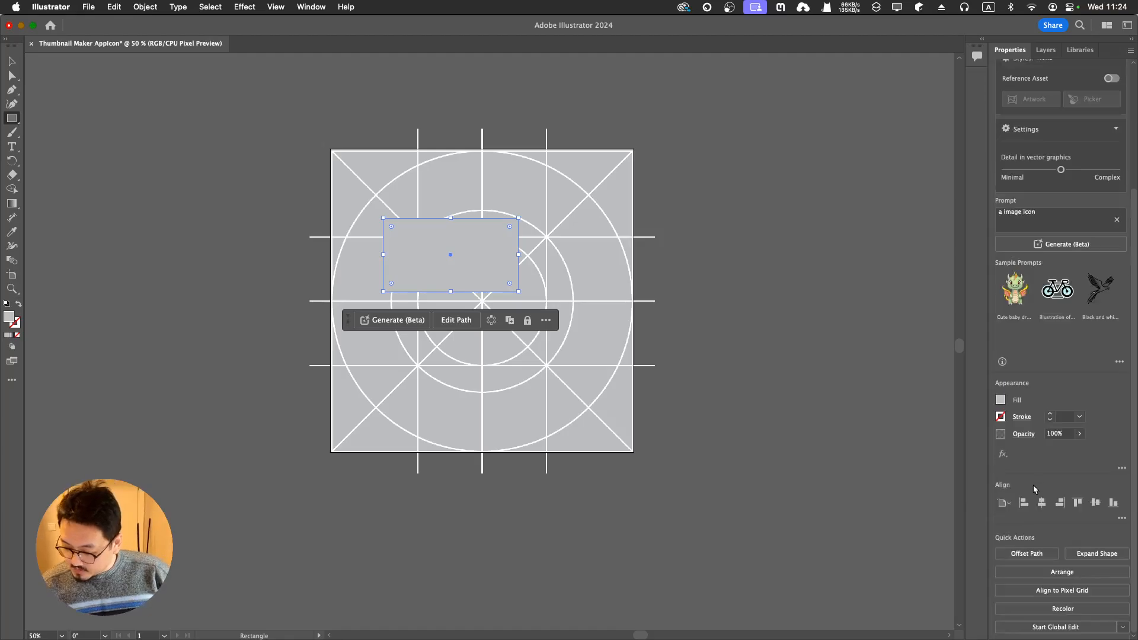
left_click(1001, 400)
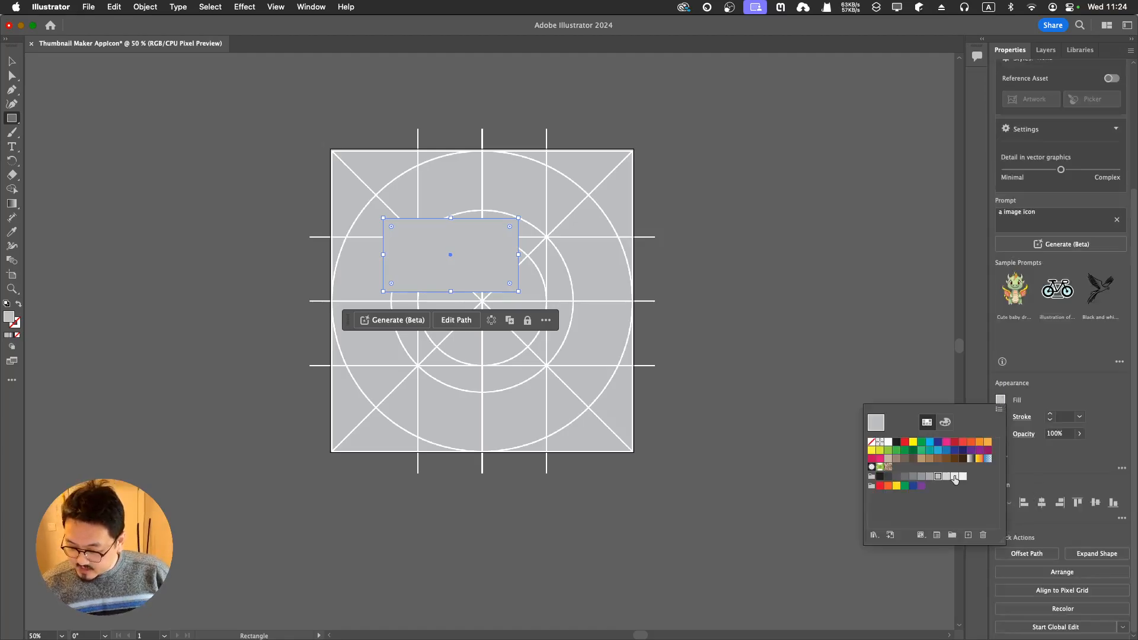
left_click(930, 476)
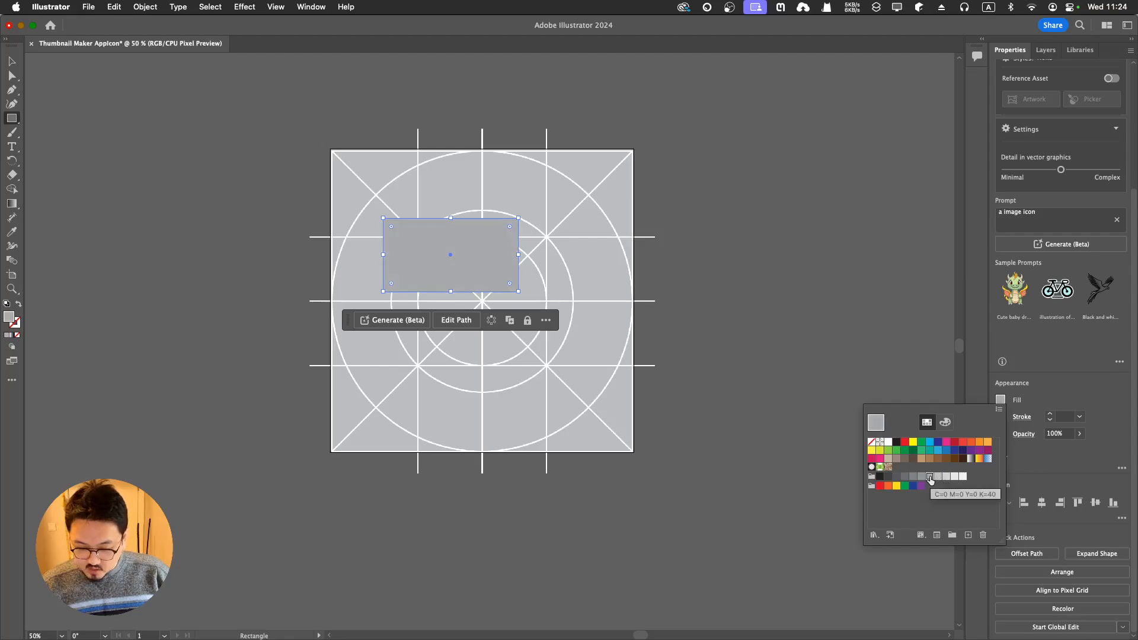
left_click(930, 442)
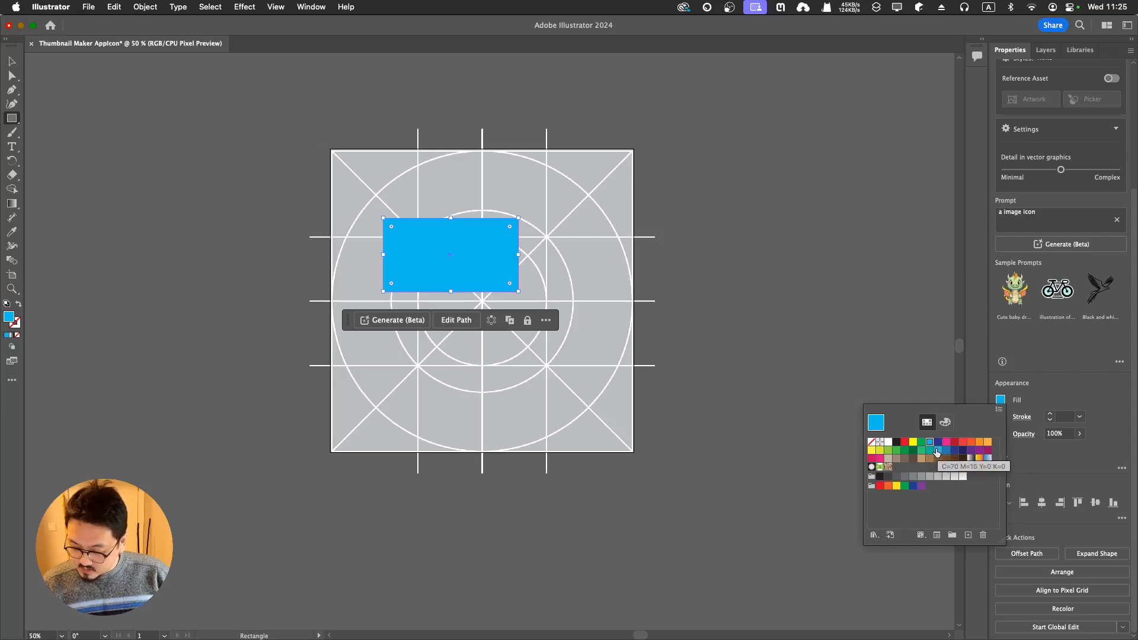
left_click(947, 451)
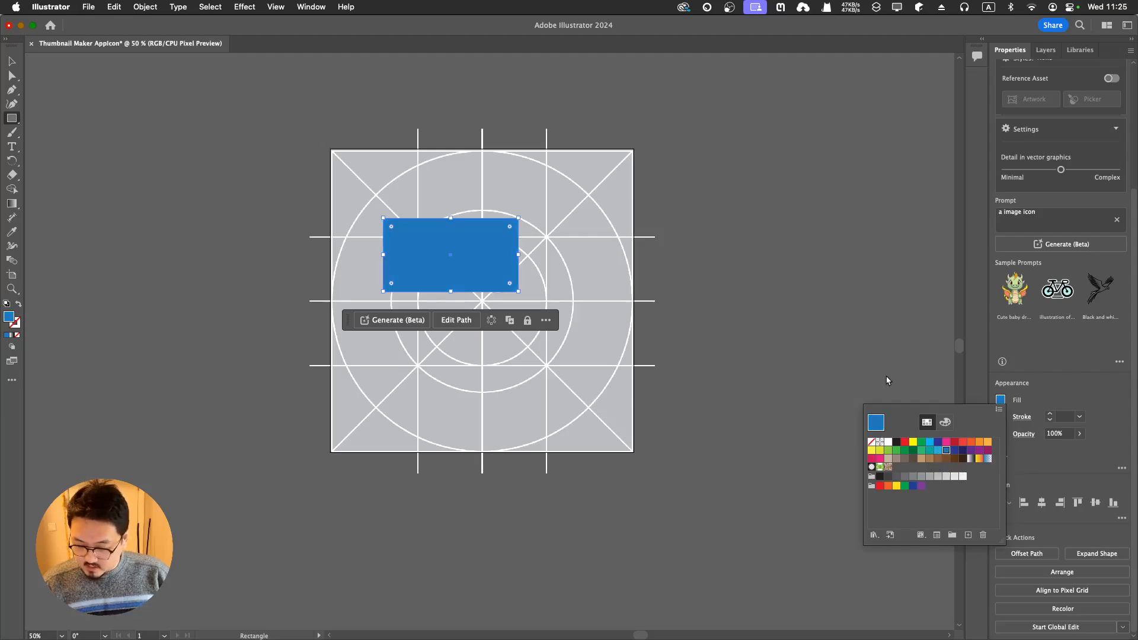
Step: Remove the rectangle's fill and give it a black stroke 20 pt wide
key("ctrl+Up")
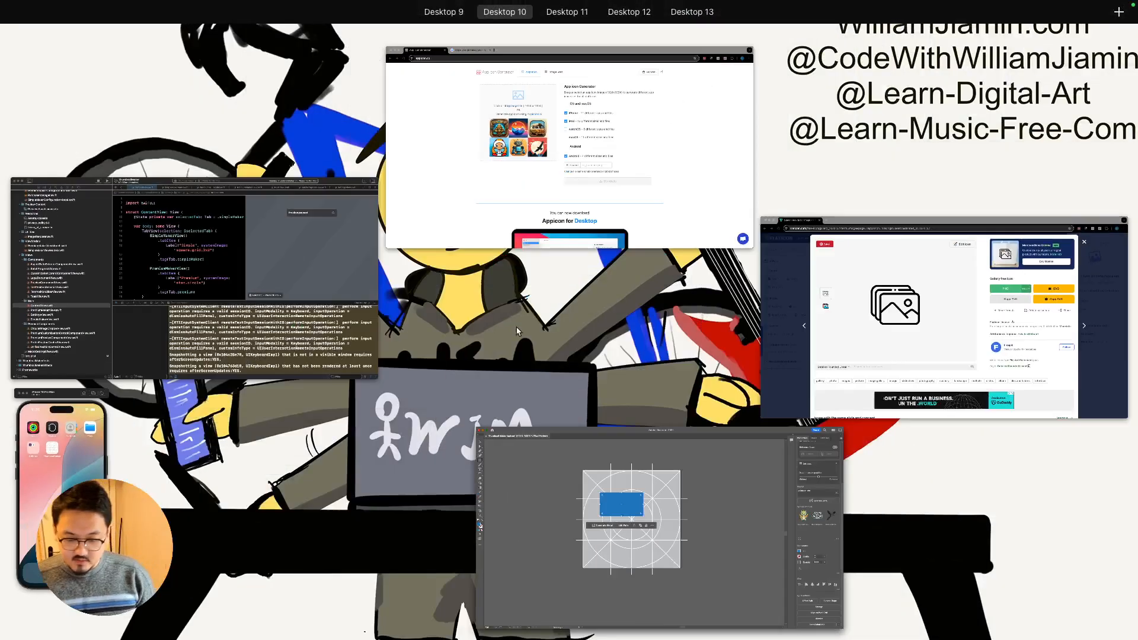
left_click(627, 566)
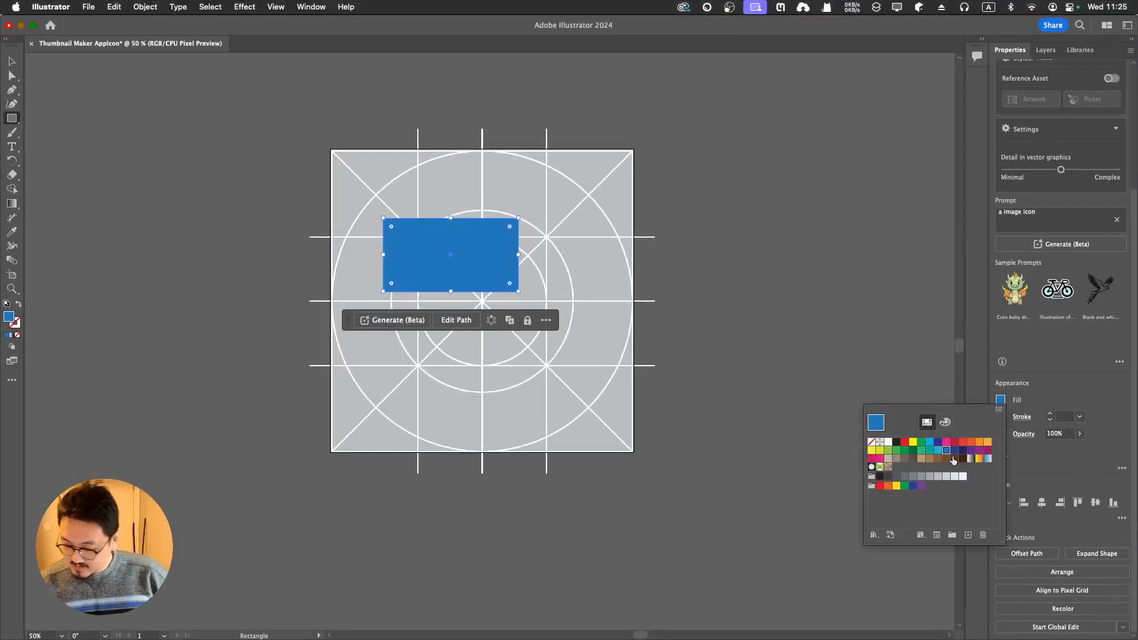
left_click(871, 442)
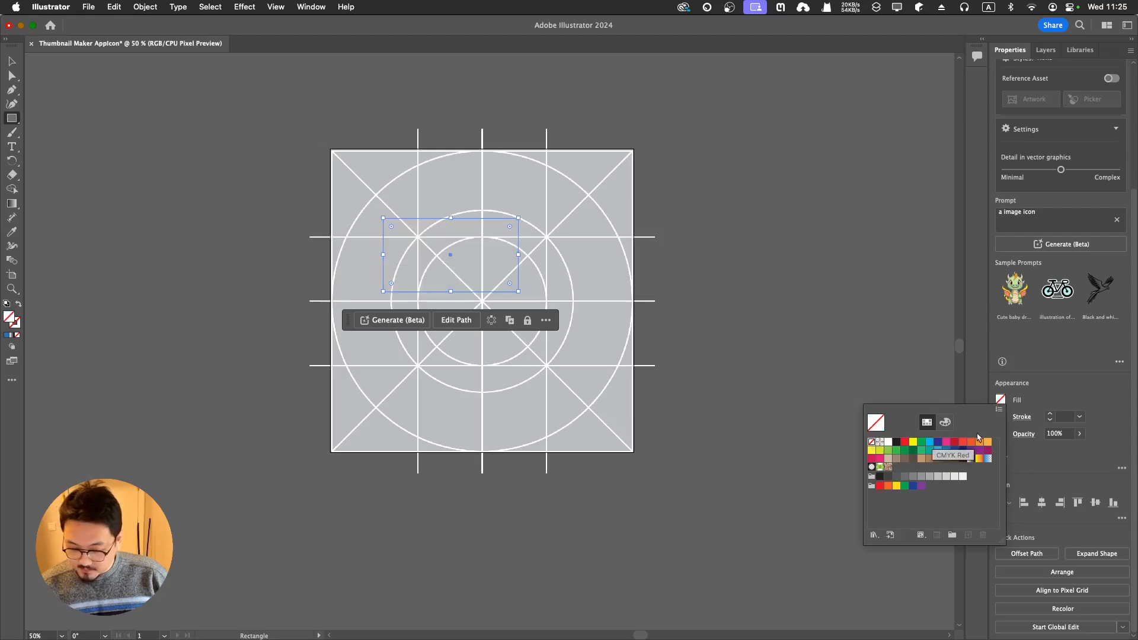
left_click(1036, 398)
left_click(1001, 417)
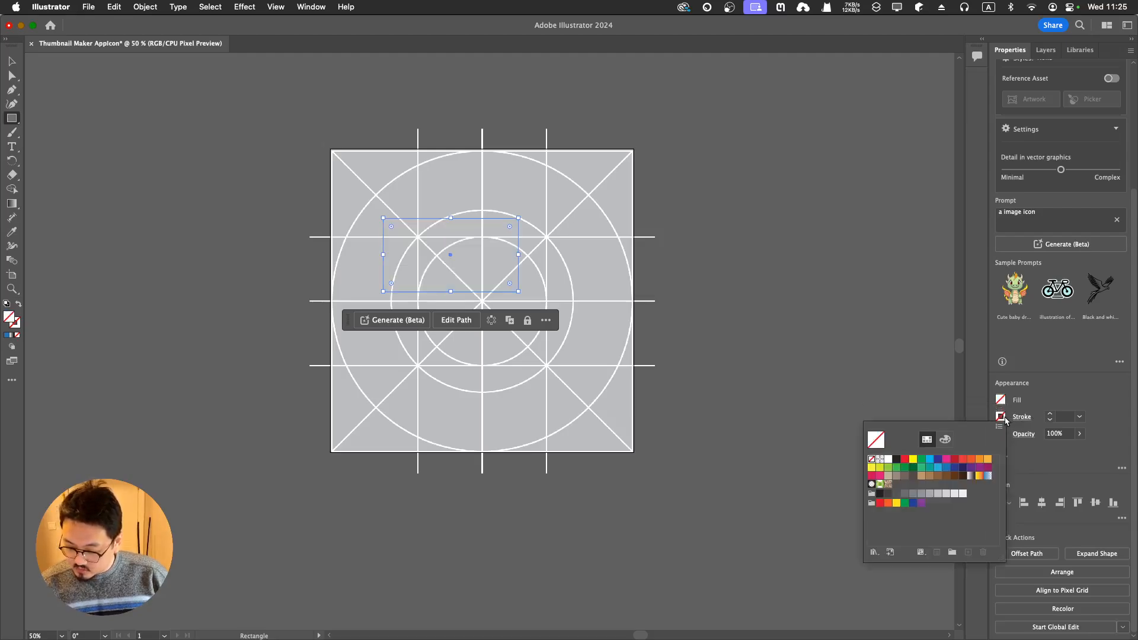
left_click(897, 459)
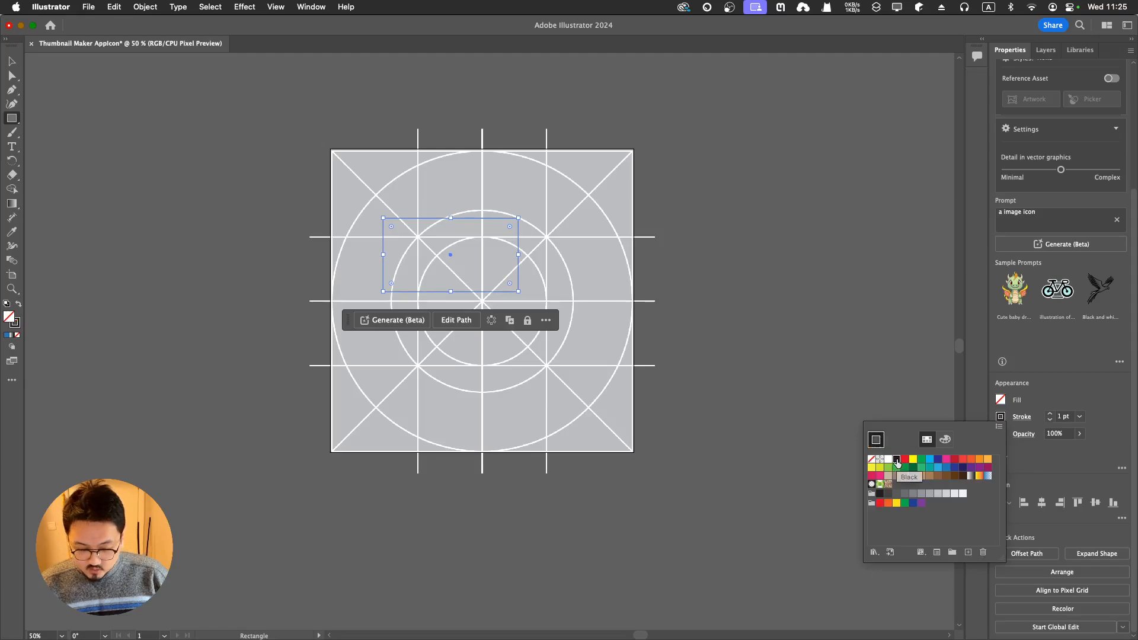
left_click(1066, 417)
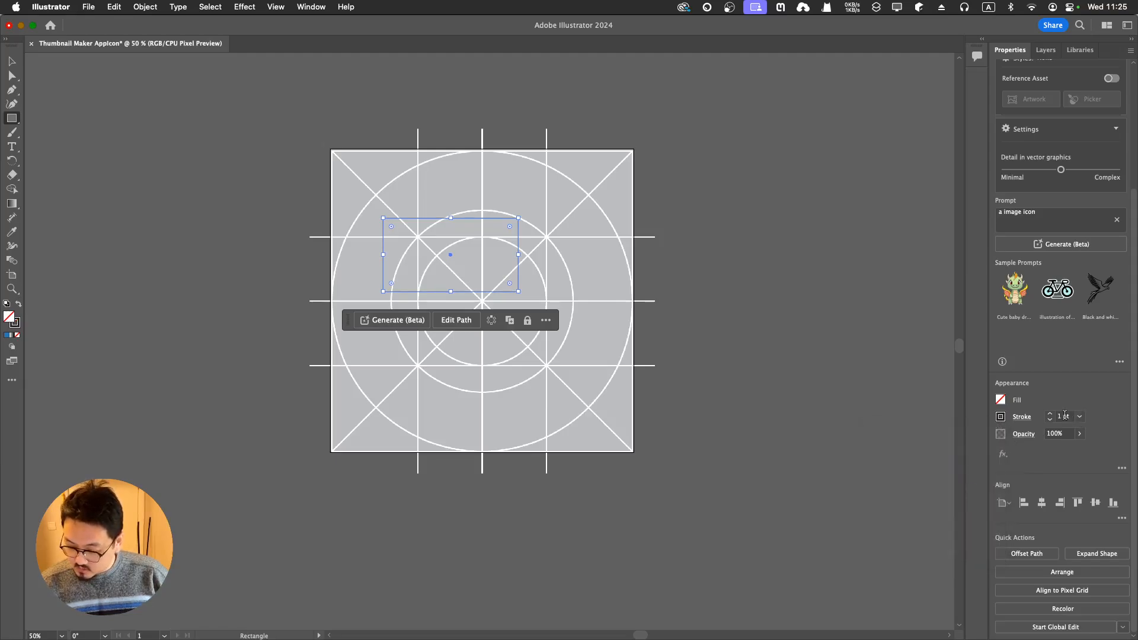
left_click(1063, 416)
type("20")
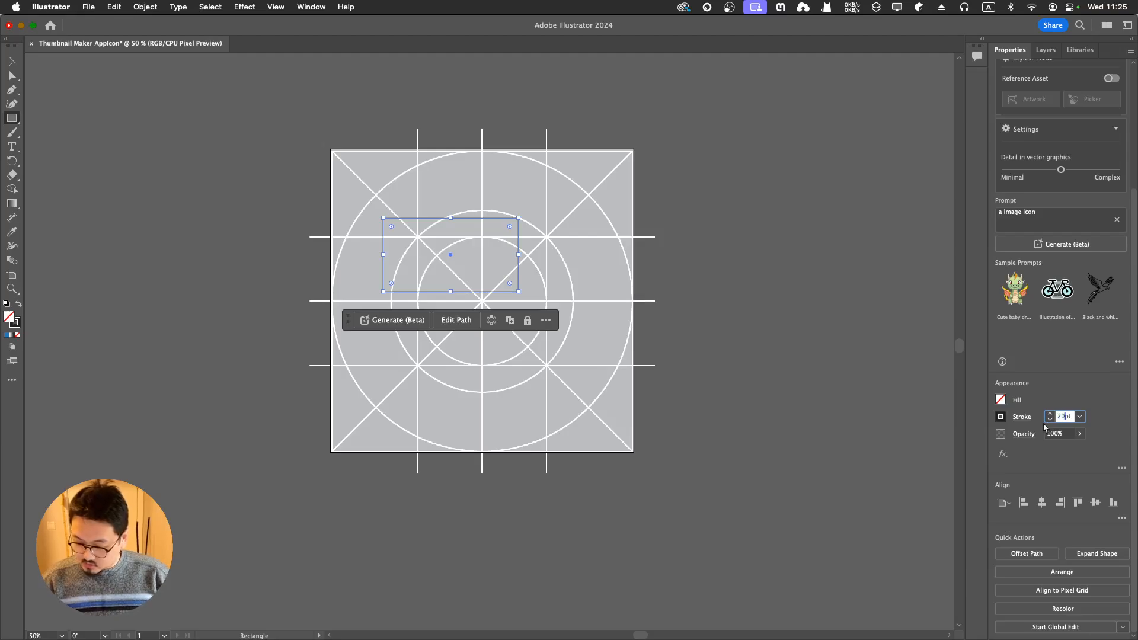
key("Return")
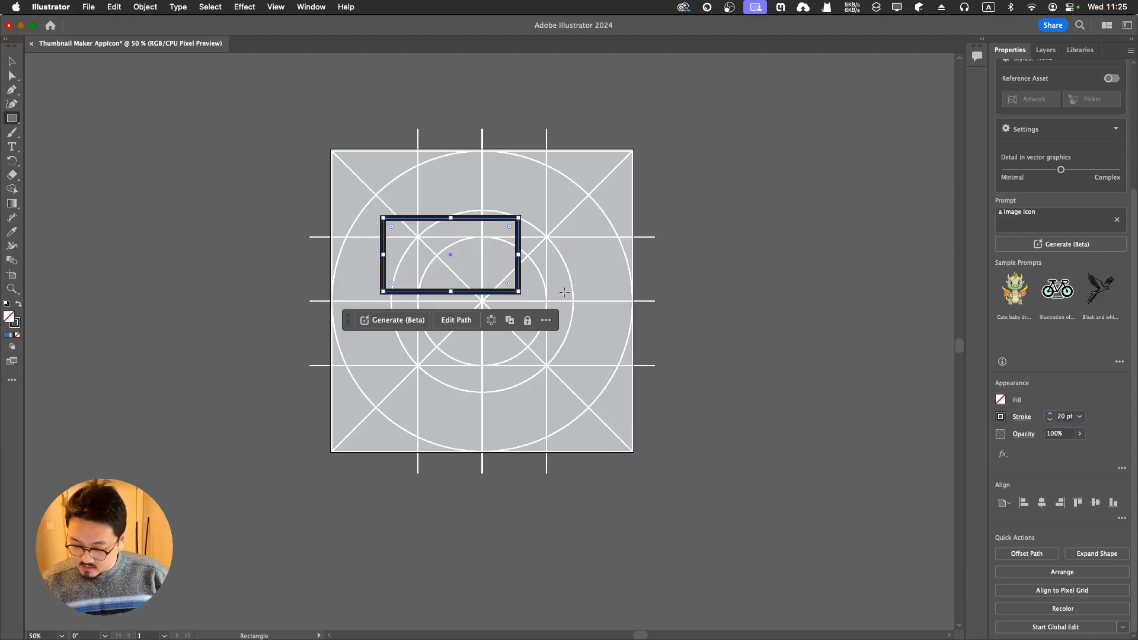
Step: Enlarge the outlined rectangle proportionally, and move it down and to the right across the icon grid's centre
mouse_move(513, 289)
left_mouse_down()
mouse_move(551, 337)
mouse_move(566, 337)
left_mouse_up()
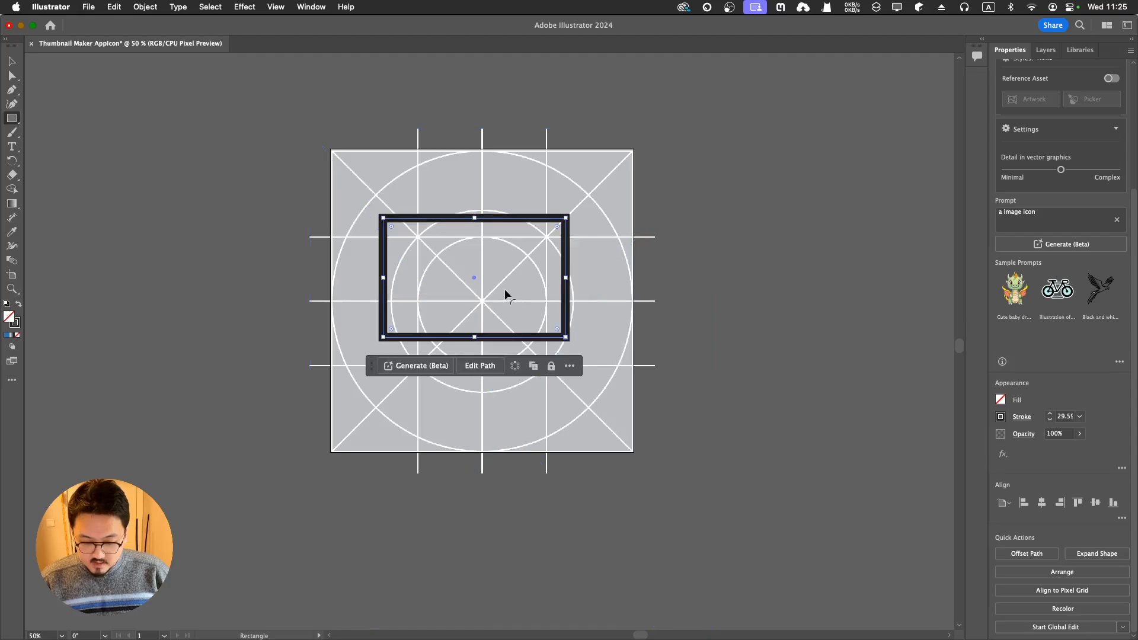
left_click_drag(491, 291, 525, 309)
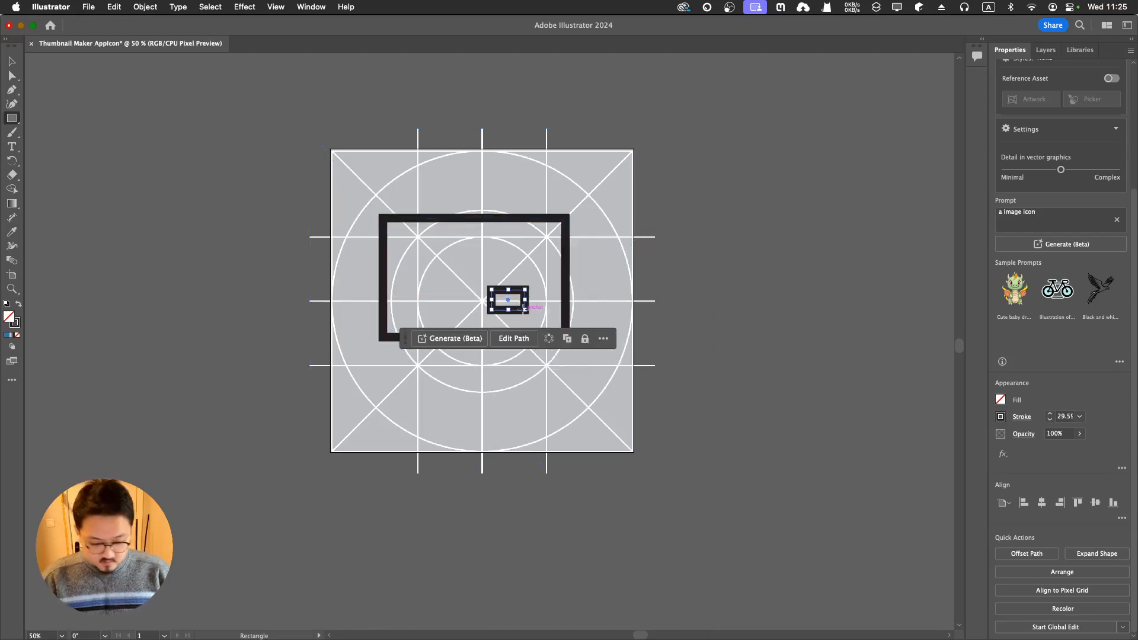
key("super+z")
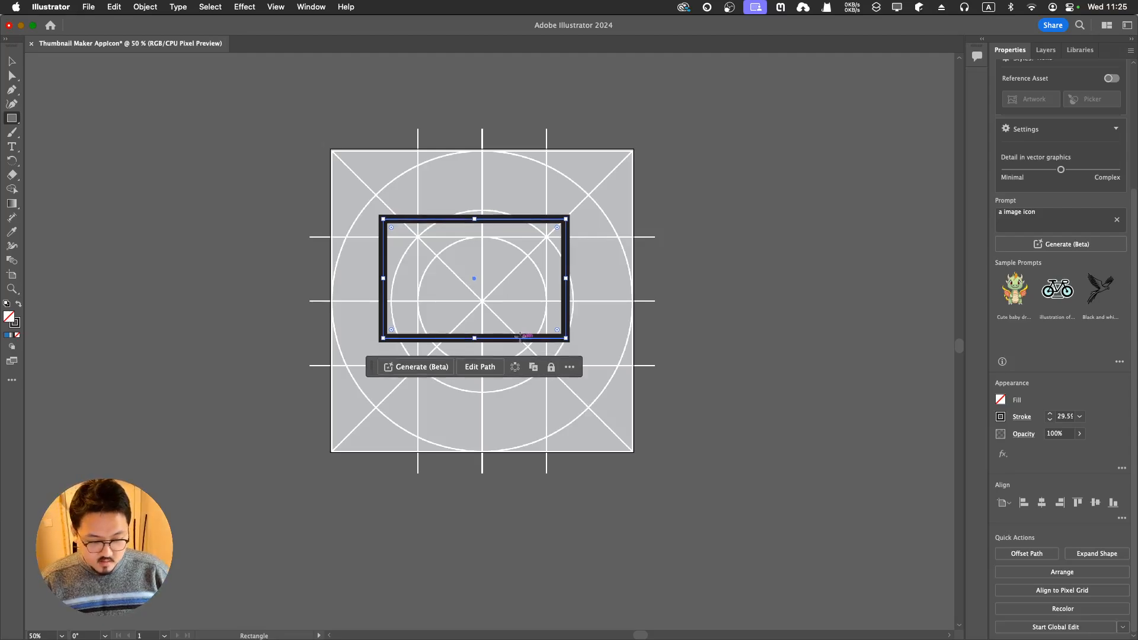
key("a")
left_click_drag(521, 338, 551, 395)
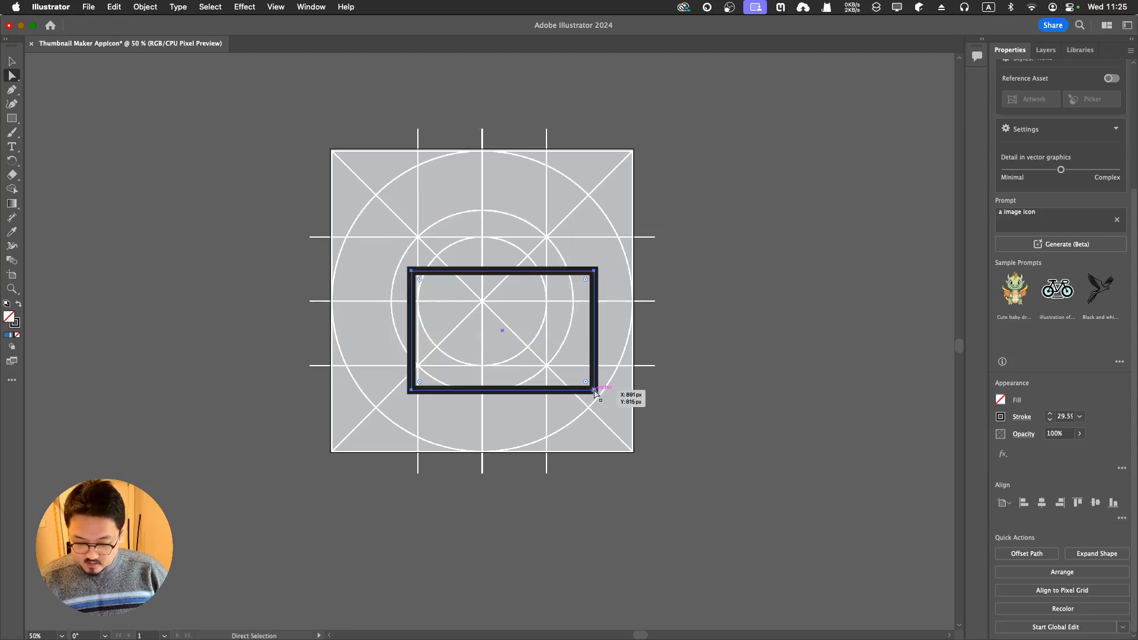
Step: Round all four corners of the outlined rectangle to a generous radius
key("super+equal")
key("super+equal")
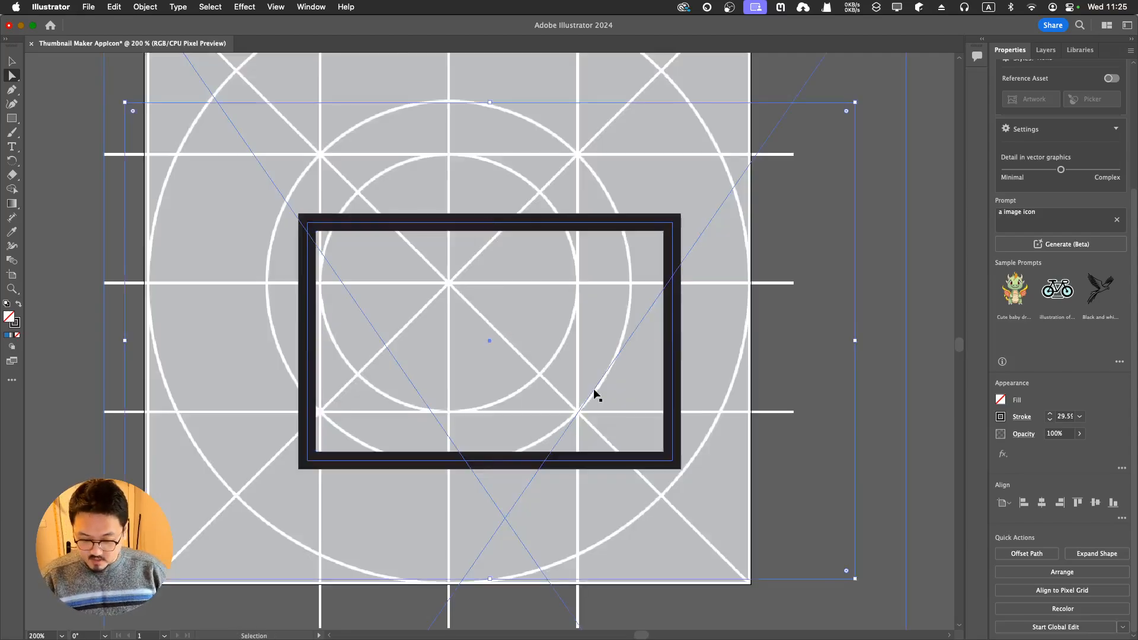
key("super+minus")
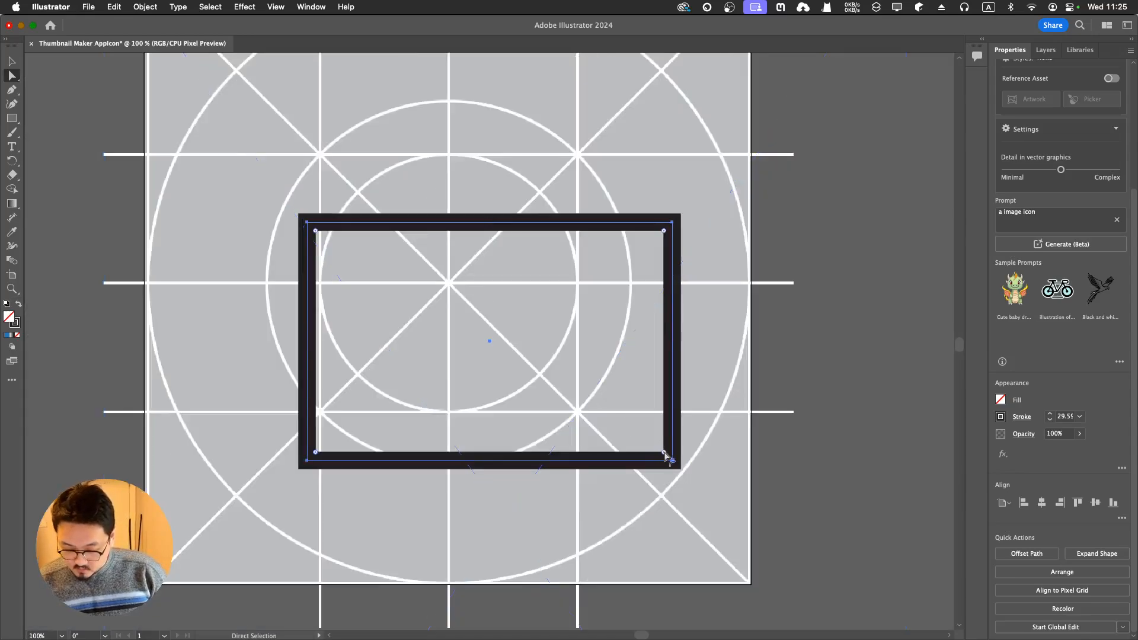
left_click_drag(665, 454, 610, 421)
Step: Switch to Chrome, examine the stacked gallery icon on Flaticon, and return to Illustrator
key("ctrl+Up")
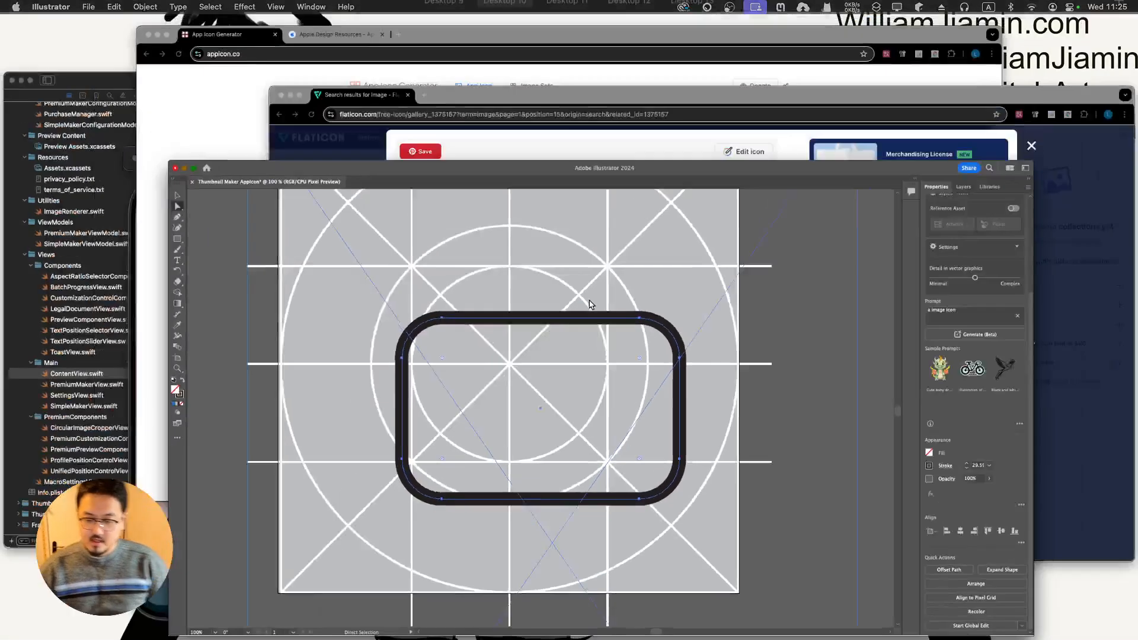
left_click(833, 350)
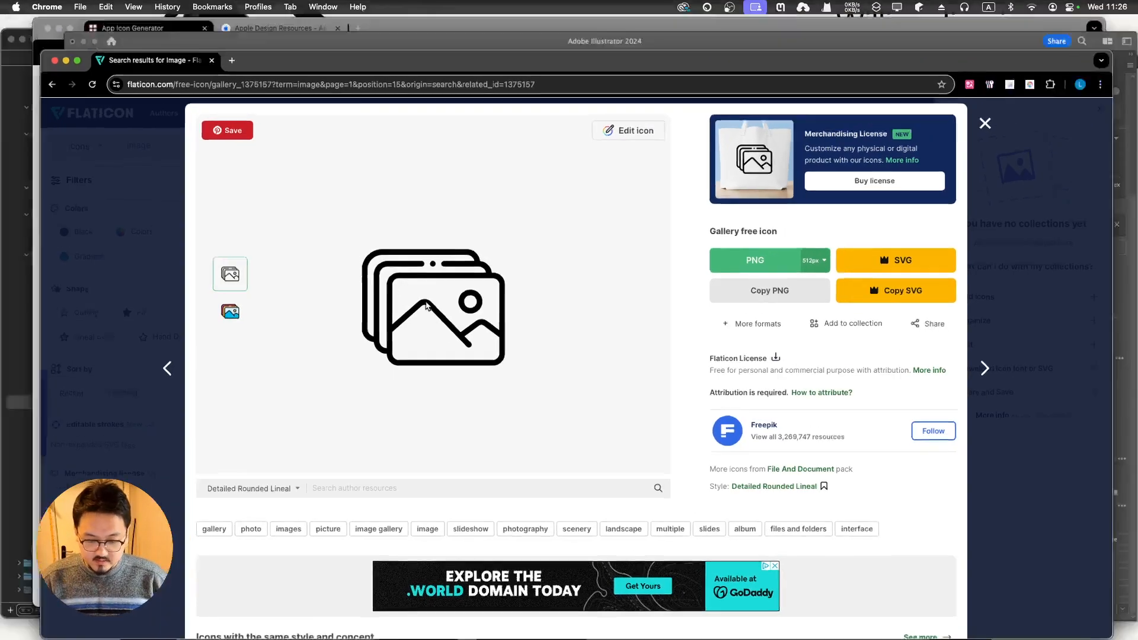
key("ctrl+Up")
left_click(890, 350)
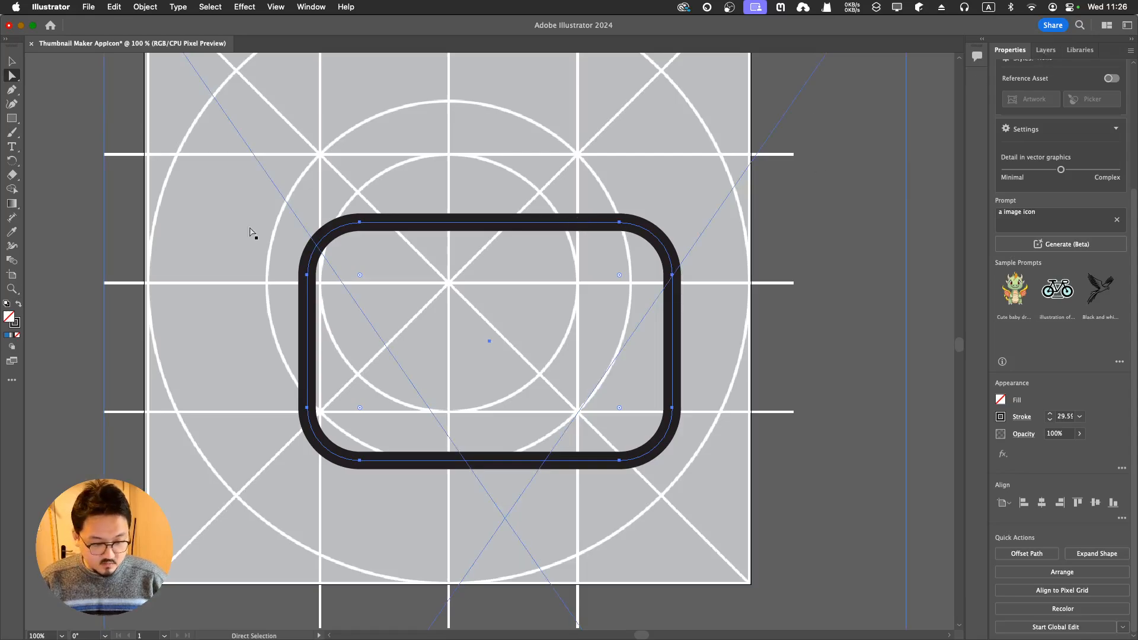
key("v")
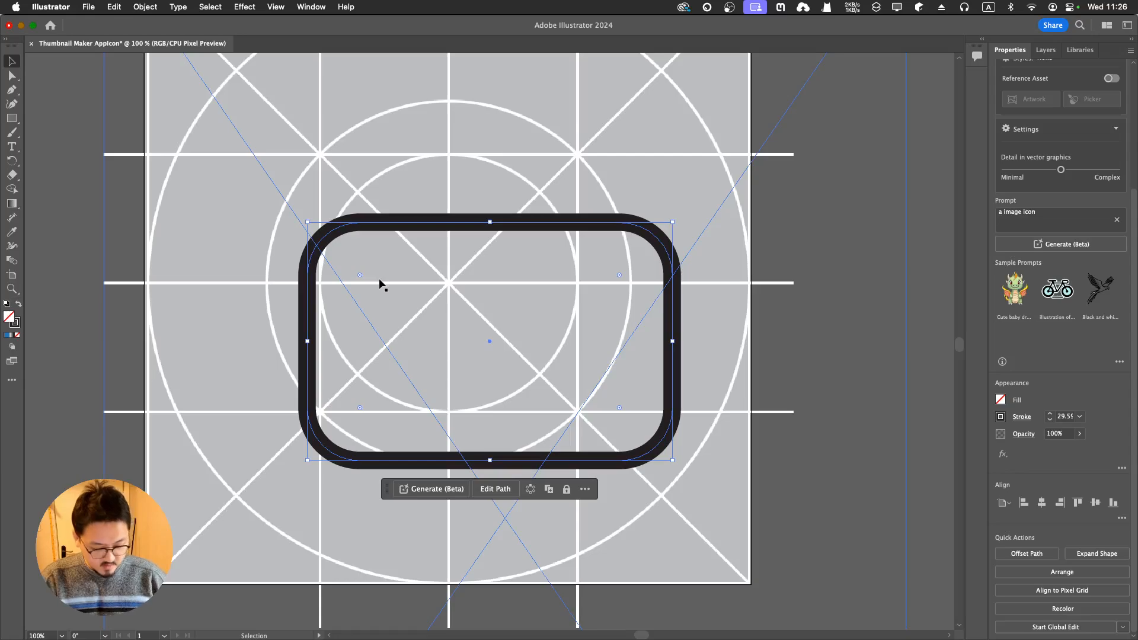
key("a")
key("v")
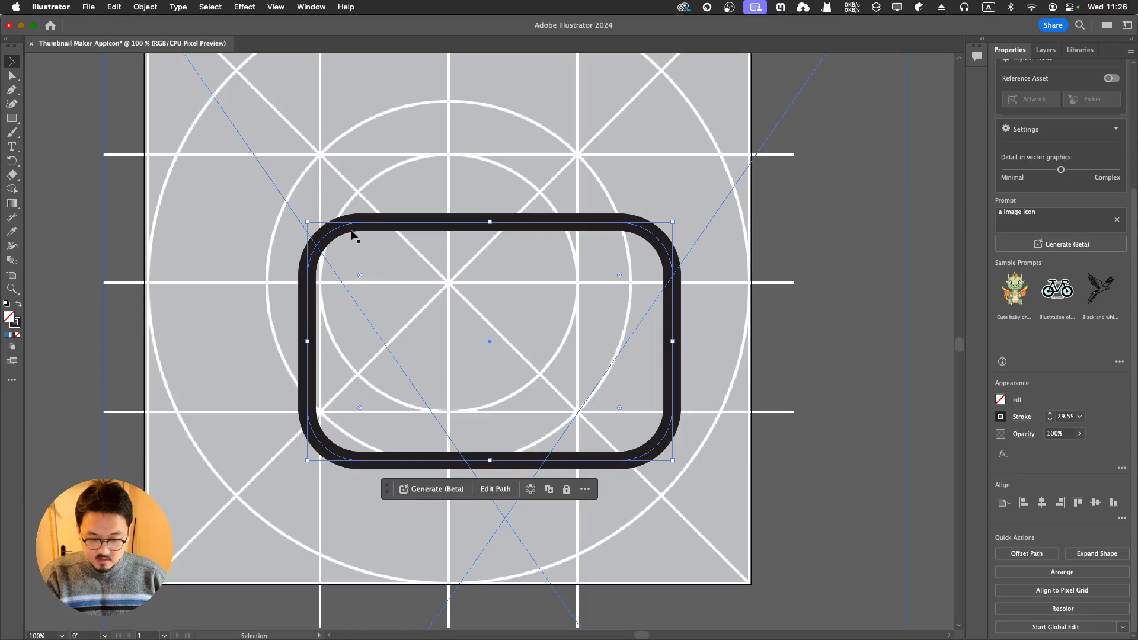
mouse_move(364, 223)
left_mouse_down()
mouse_move(344, 171)
mouse_move(254, 143)
left_mouse_up()
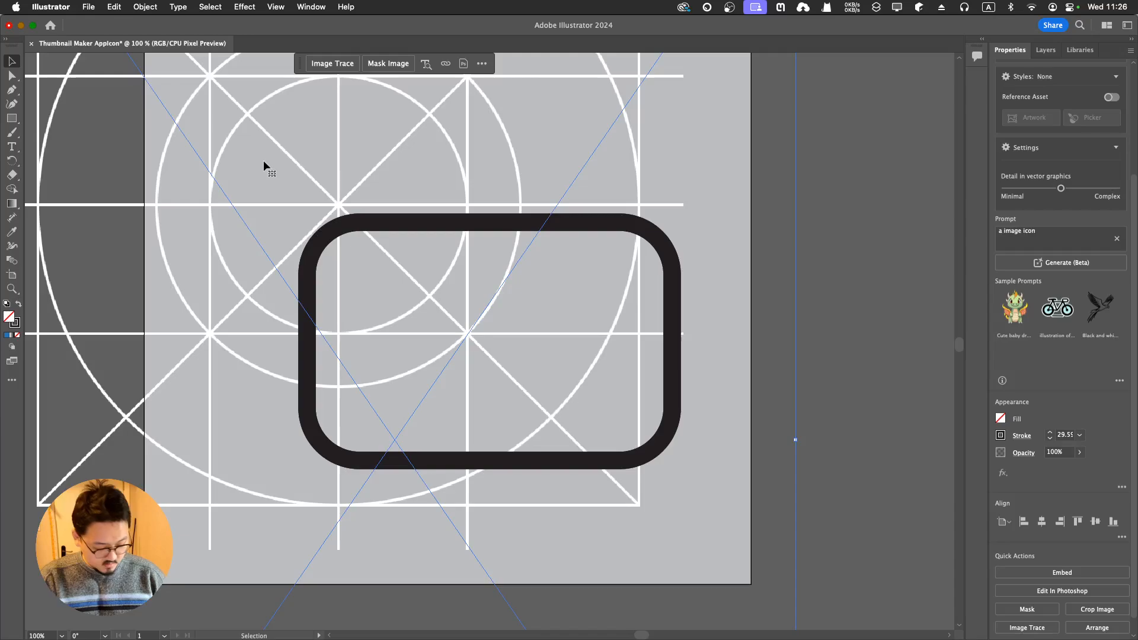
key("super+z")
Step: Duplicate the rounded frame, offsetting the copy slightly up and to the left of the original
left_click(356, 227)
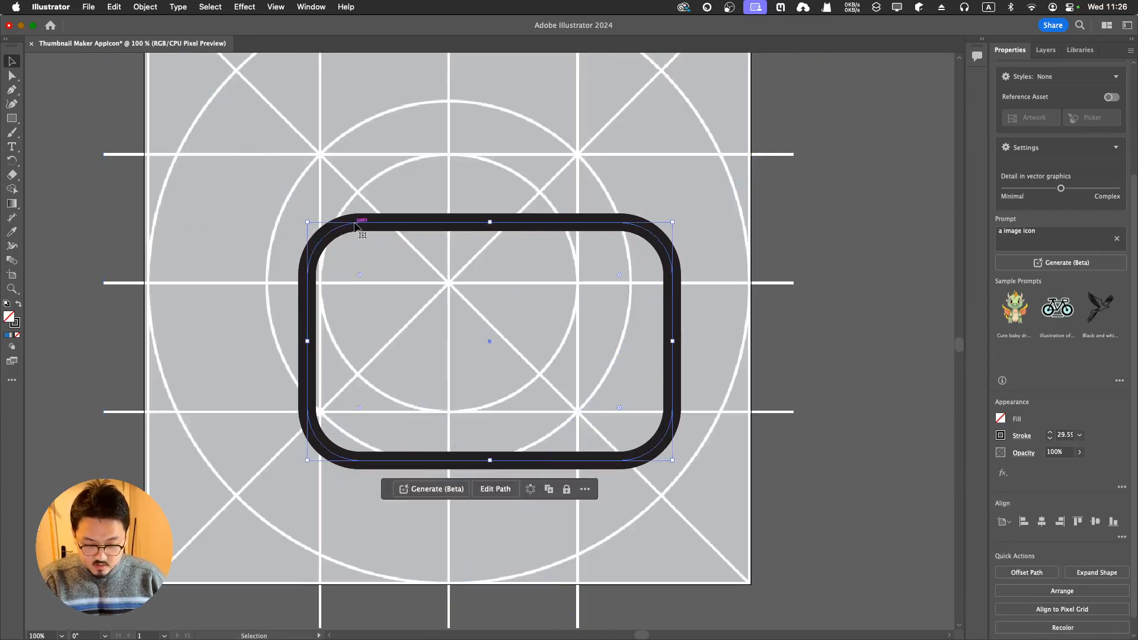
left_click_drag(363, 226, 351, 184)
key("super+z")
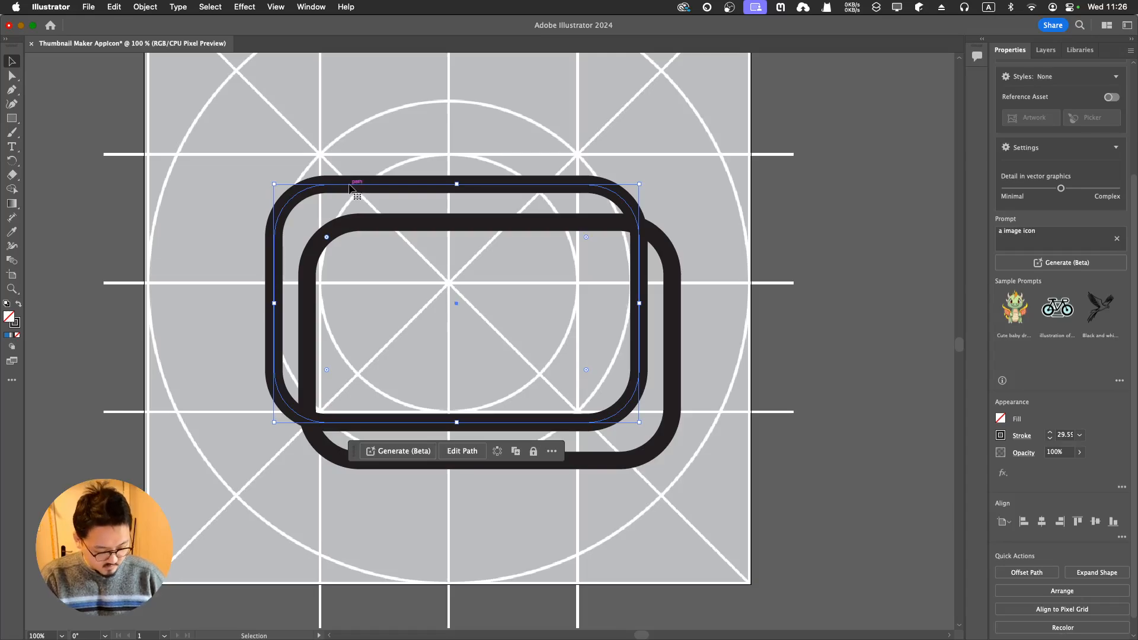
Step: Paste another copy of the rounded frame, and move it up and left as the third frame of the stack
key("a")
key("super+v")
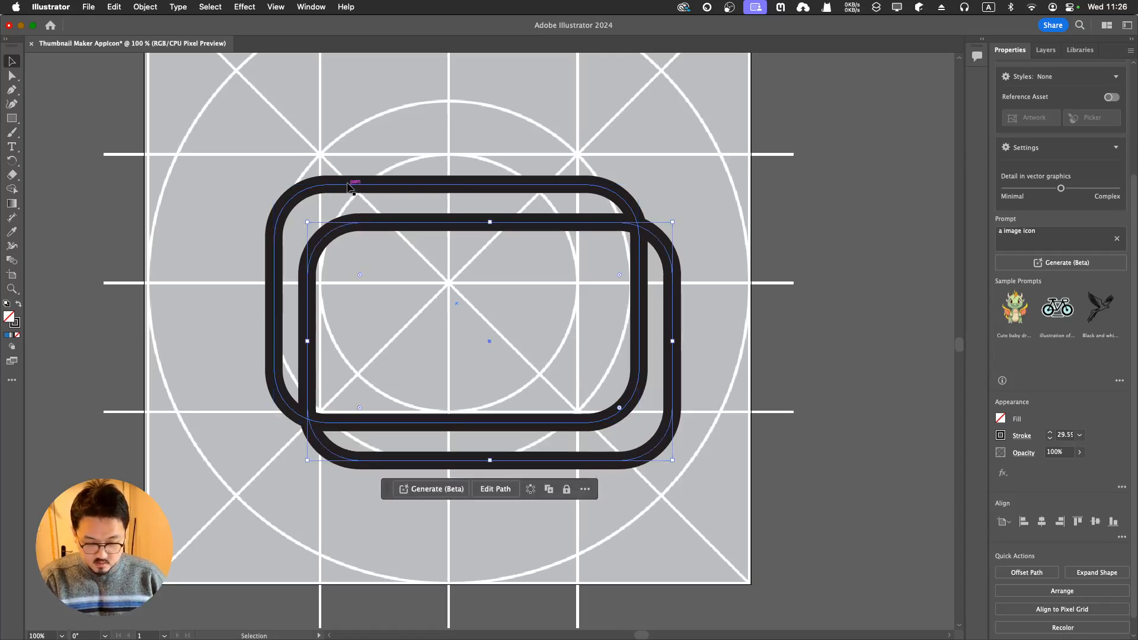
key("Up")
key("Up")
key("Up")
key("Up")
key("Up")
key("Up")
key("Up")
key("Up")
key("Up")
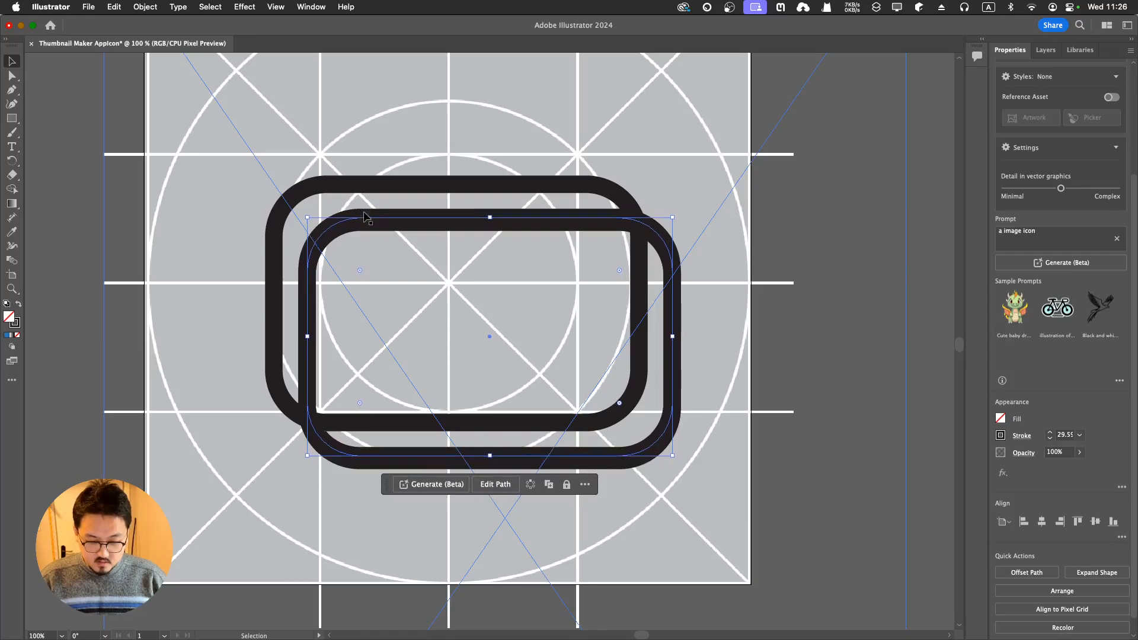
left_click_drag(369, 220, 299, 148)
scroll(327, 165, "up", 2)
scroll(330, 167, "up", 2)
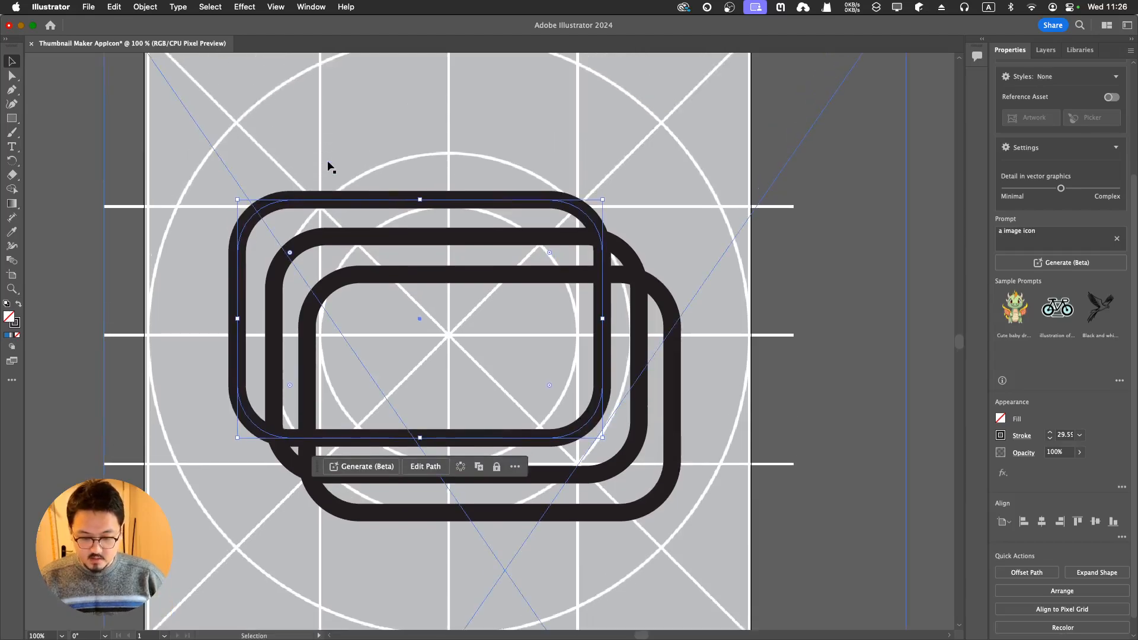
Step: Duplicate the third frame diagonally up and to the left to make a fourth stacked frame, and deselect it
key("super+minus")
key("super+minus")
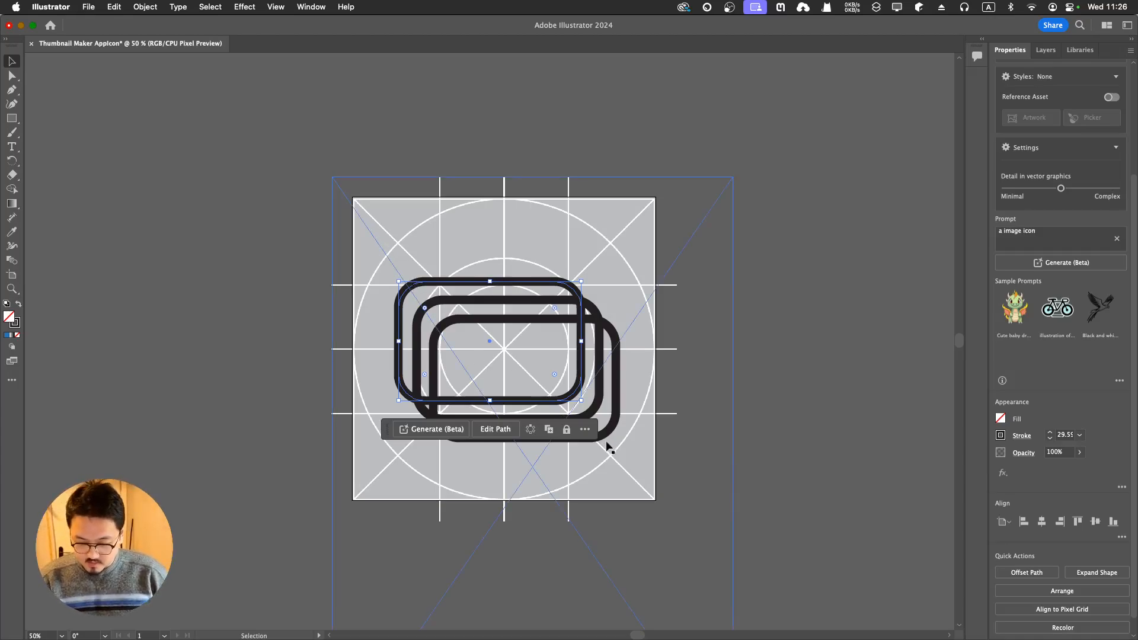
left_click(444, 256)
left_click(436, 287)
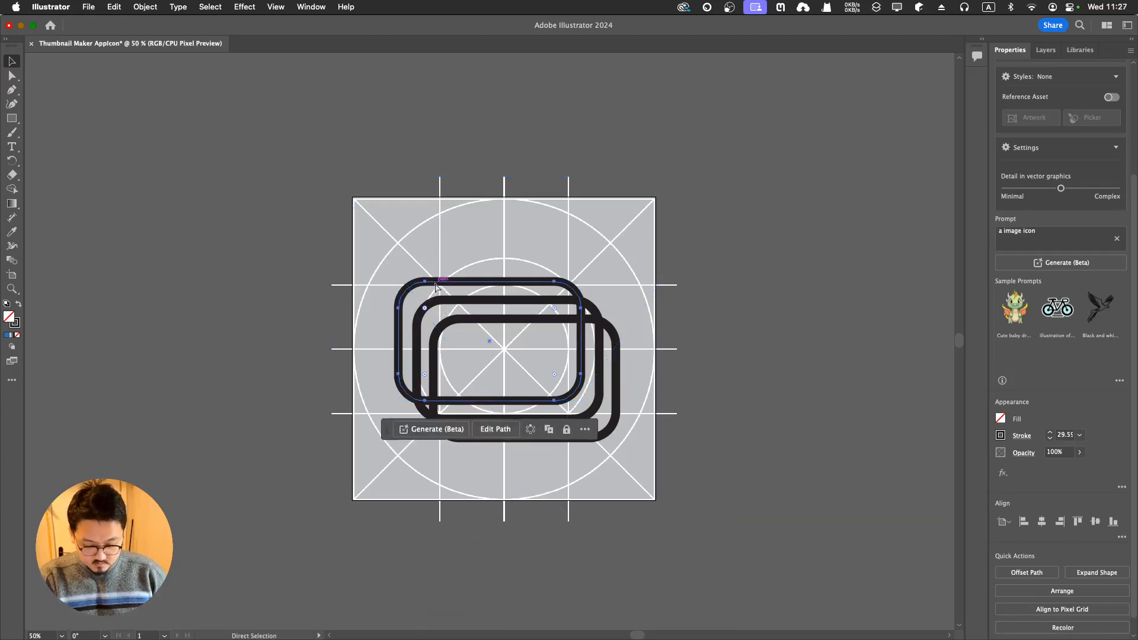
left_click_drag(432, 285, 413, 267)
left_click(856, 315)
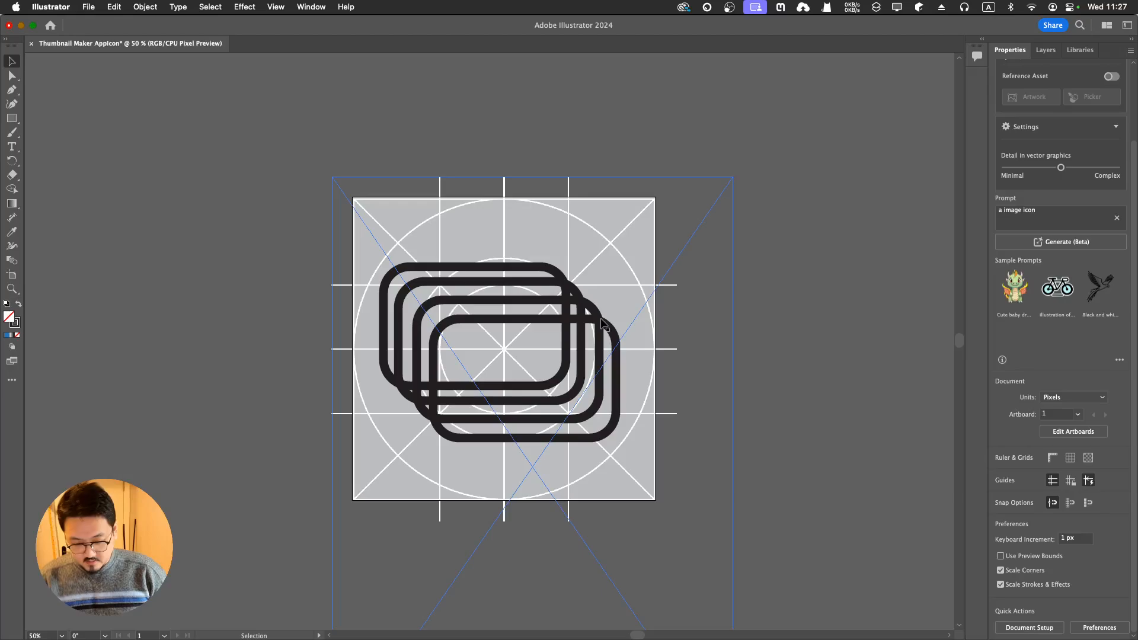
Step: Nudge the third frame into place so its offset matches the spacing of the frames in front of it
key("super+1")
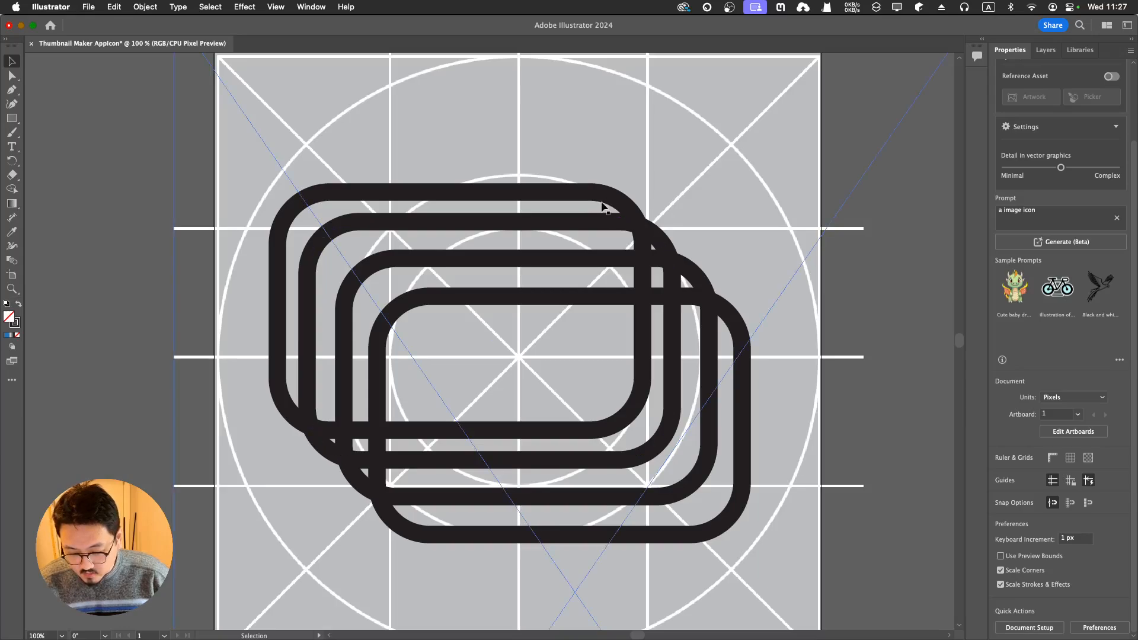
left_click(605, 222)
key("Up")
key("Up")
key("Right")
key("Right")
key("Right")
key("Right")
key("Up")
key("Up")
key("Up")
key("Right")
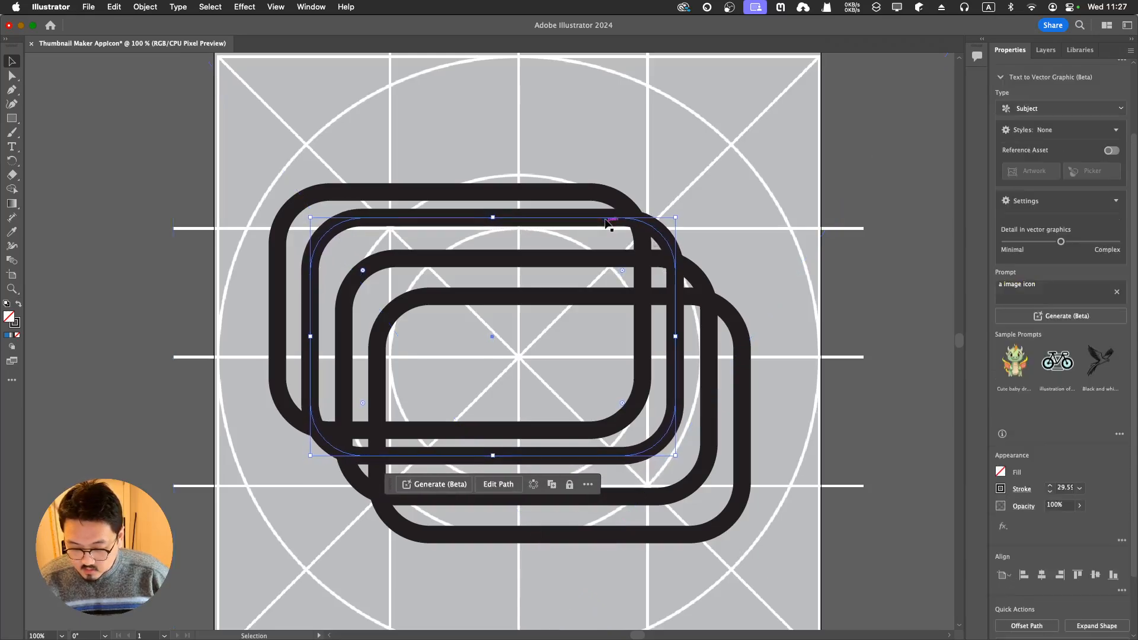
key("Right")
key("Down")
key("Left")
key("Left")
key("Left")
key("Down")
key("Left")
key("Left")
key("Left")
key("Left")
key("Left")
key("Left")
key("Down")
key("Down")
key("Down")
key("Down")
key("Down")
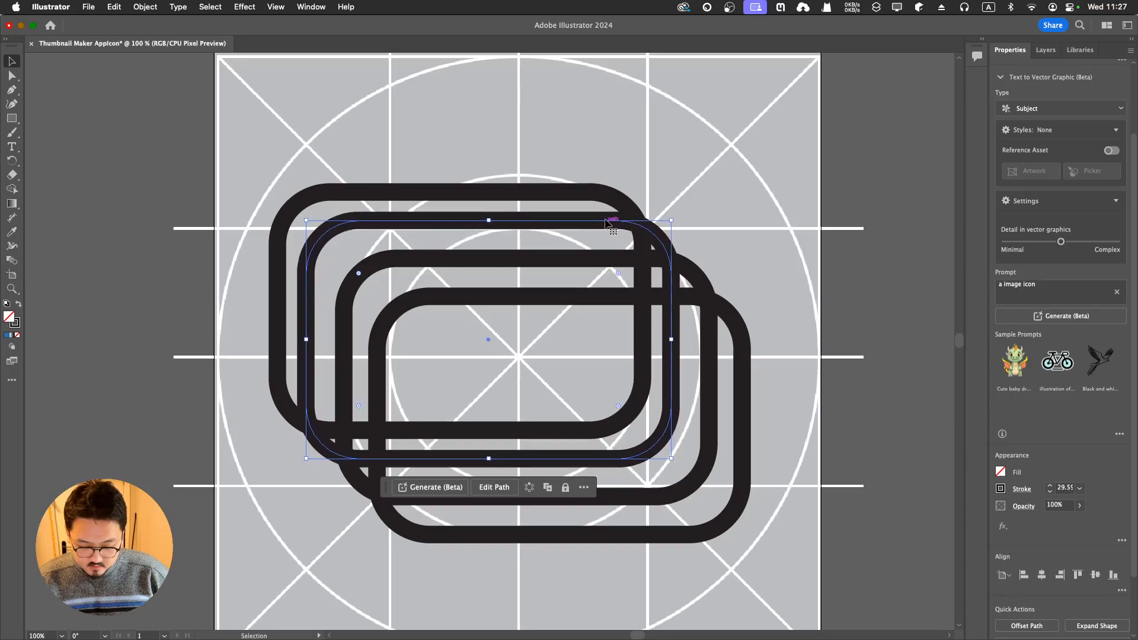
Step: Nudge the outermost fourth frame a little to the left and up to even out the stack's spacing
left_click(522, 191)
key("Left")
key("Left")
key("Left")
key("Left")
key("Left")
key("Left")
key("Left")
key("Left")
key("Left")
key("Left")
key("Left")
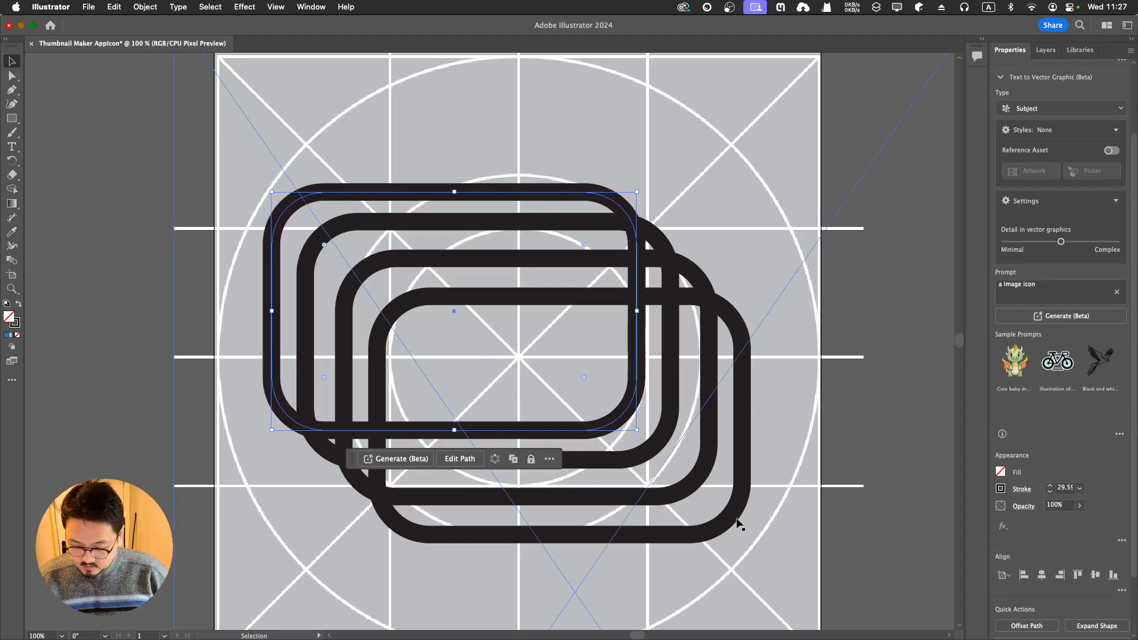
key("Up")
key("Up")
key("Up")
key("Up")
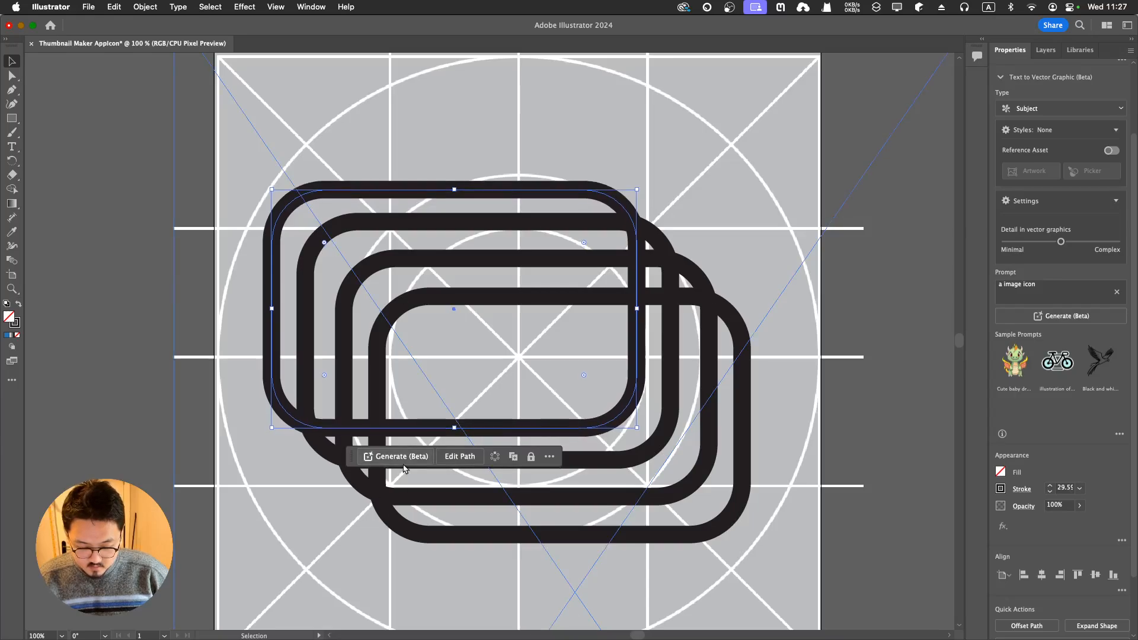
key("Left")
key("Left")
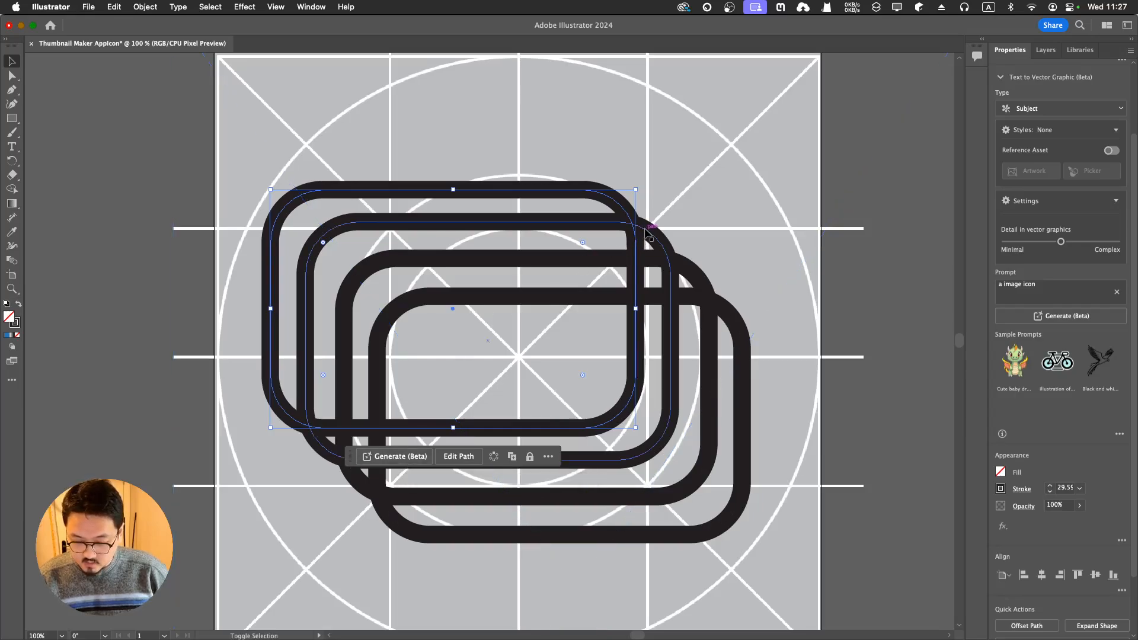
left_click(645, 230, "shift")
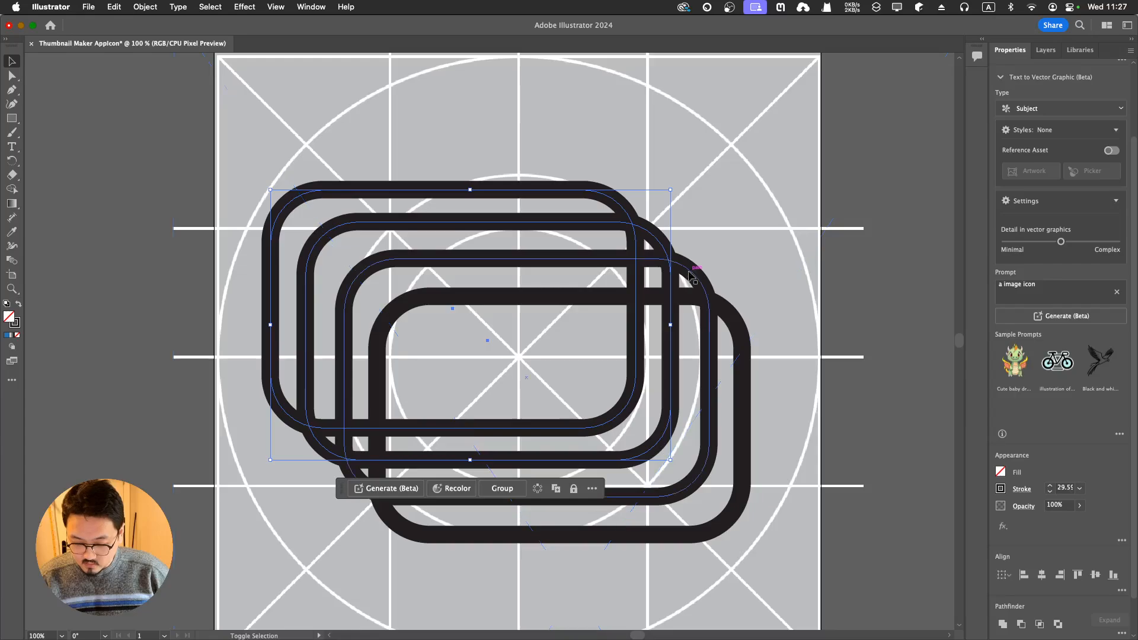
left_click(689, 272, "shift")
left_click(731, 318, "shift")
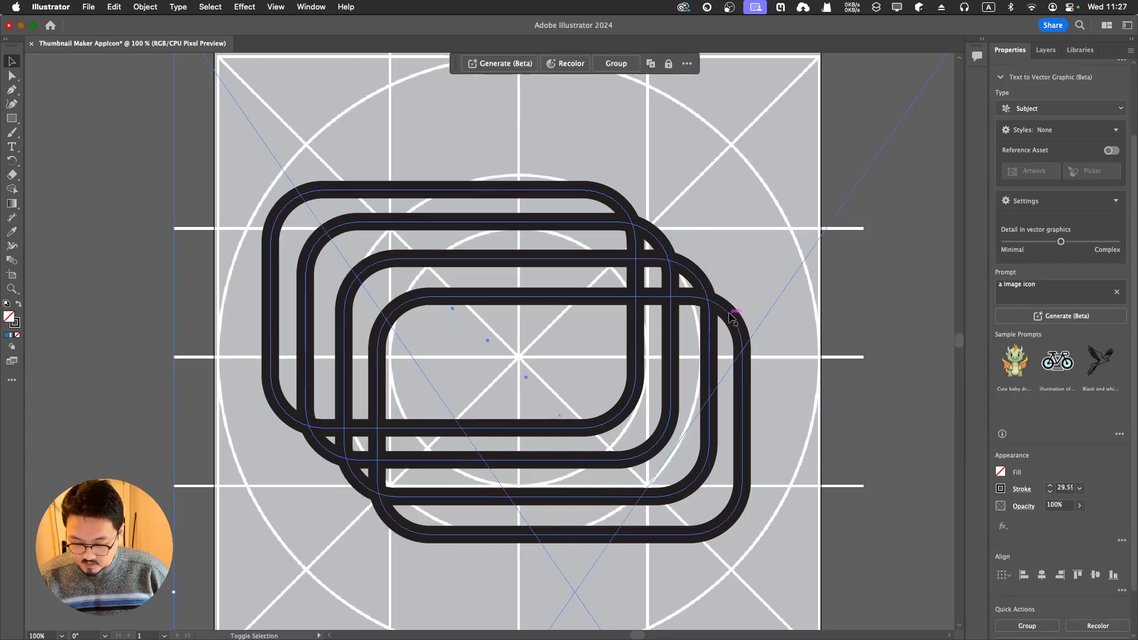
key("Right")
key("Right")
key("Right")
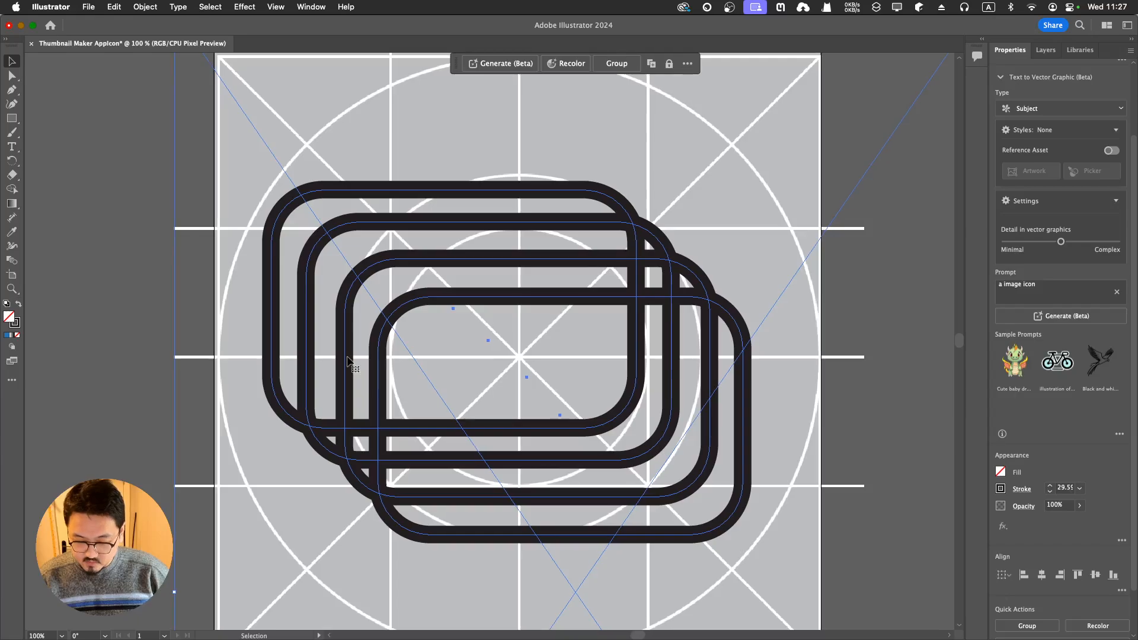
key("Left")
key("Left")
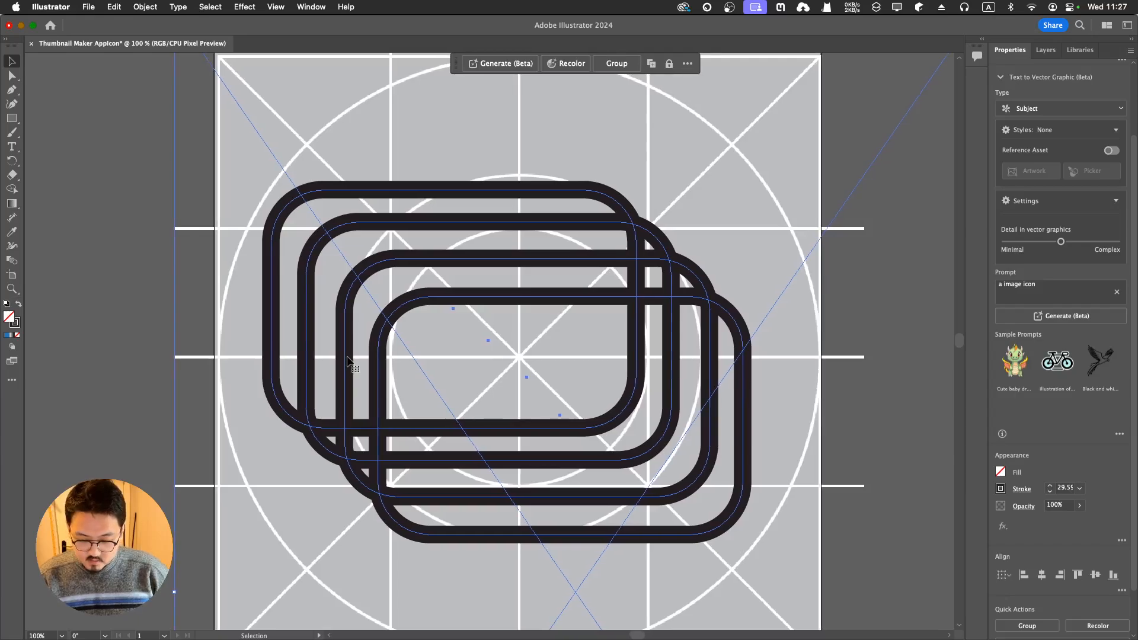
key("Left")
key("Left")
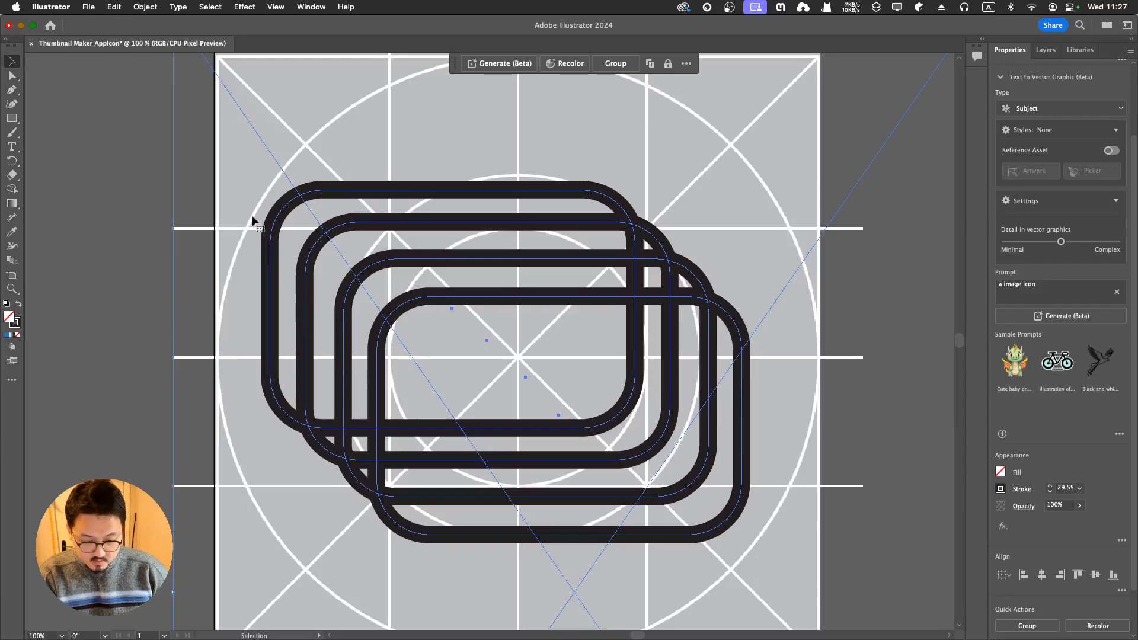
left_click(207, 230, "shift")
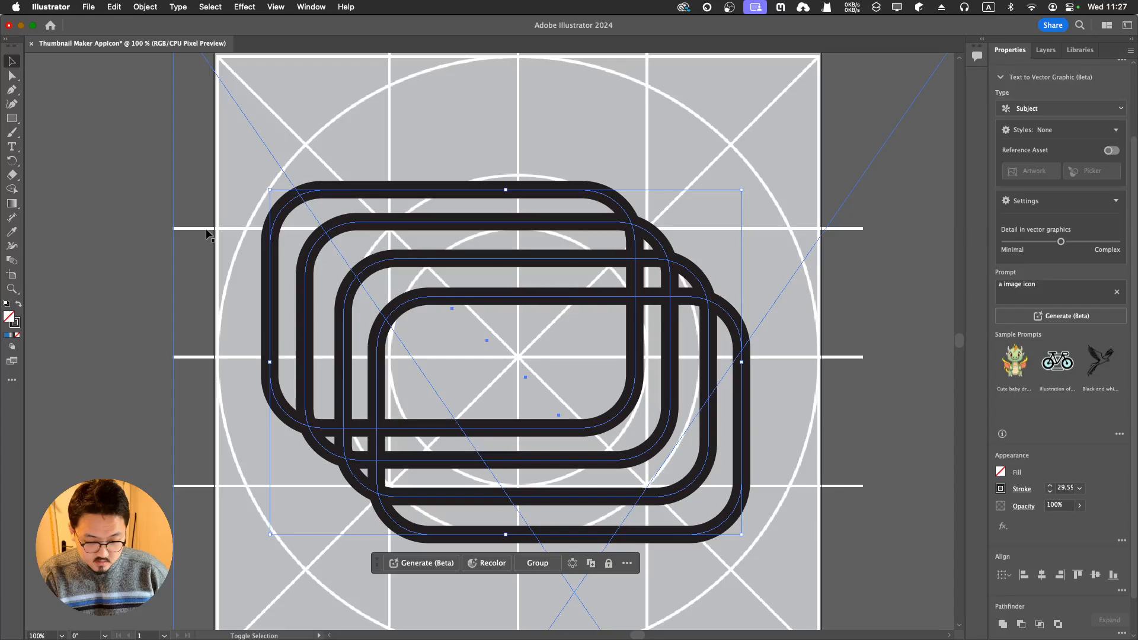
left_click(84, 331)
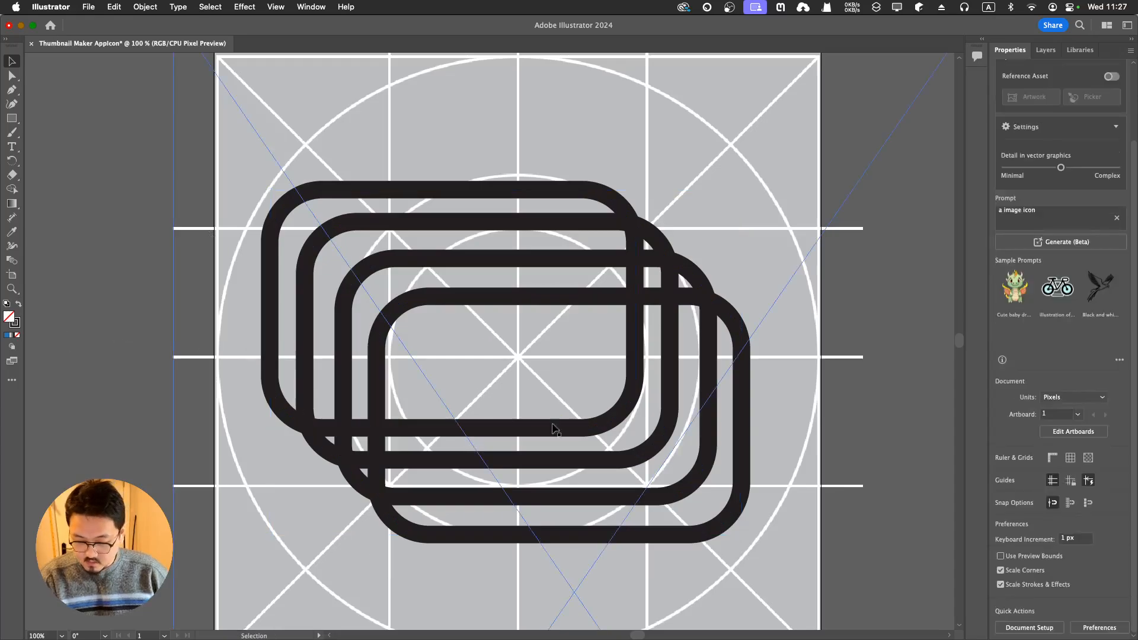
Step: Select only the four stacked frames, nudge them together a few pixels right and down over the icon grid, and deselect them
left_click(729, 518)
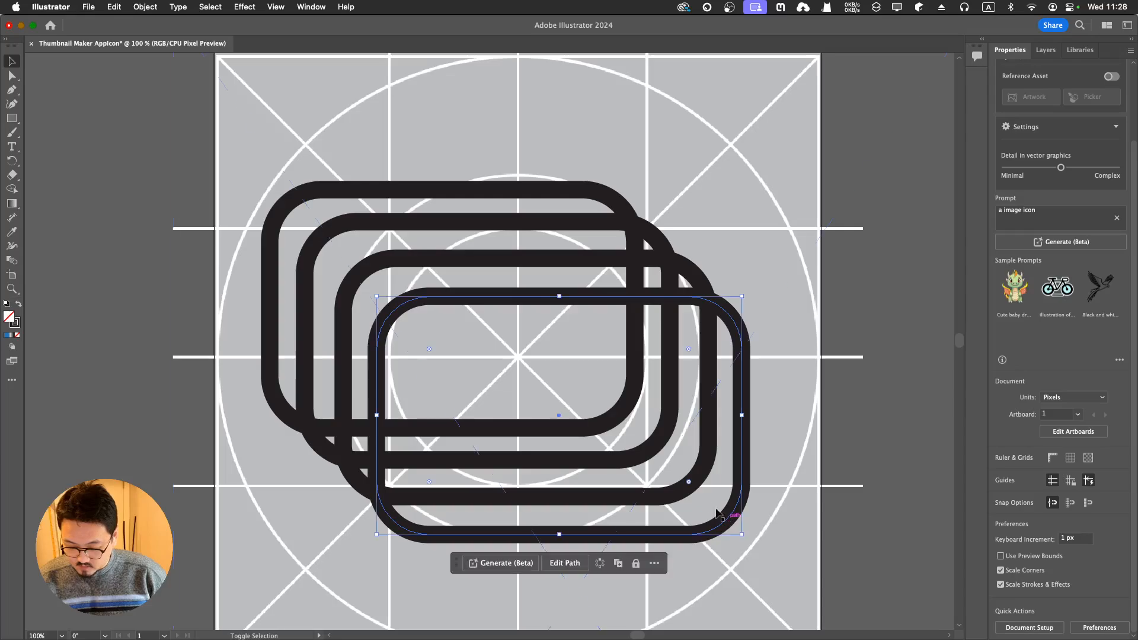
left_click(693, 479, "shift")
left_click(640, 431, "shift")
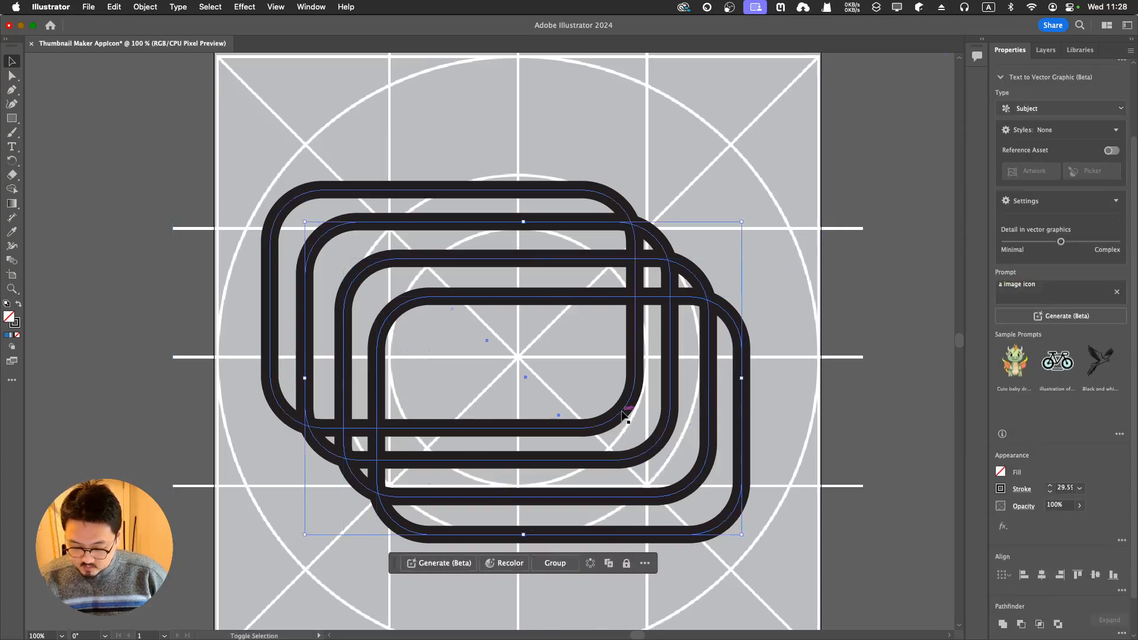
left_click(624, 414, "shift")
key("Right")
key("Right")
key("Right")
key("Right")
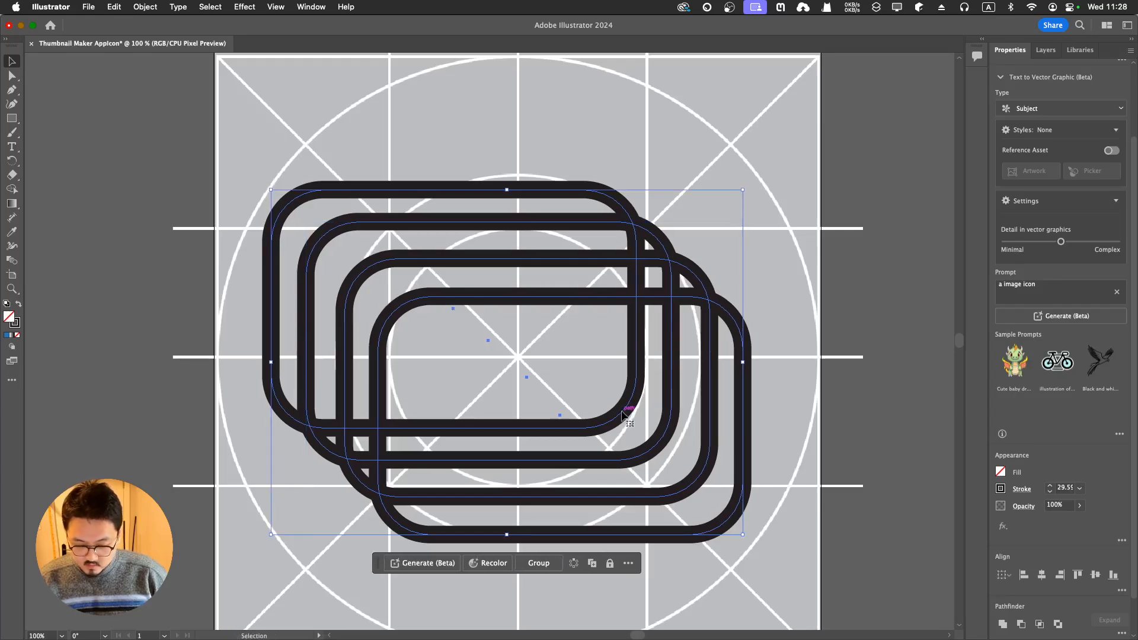
key("Down")
key("Down")
key("Down")
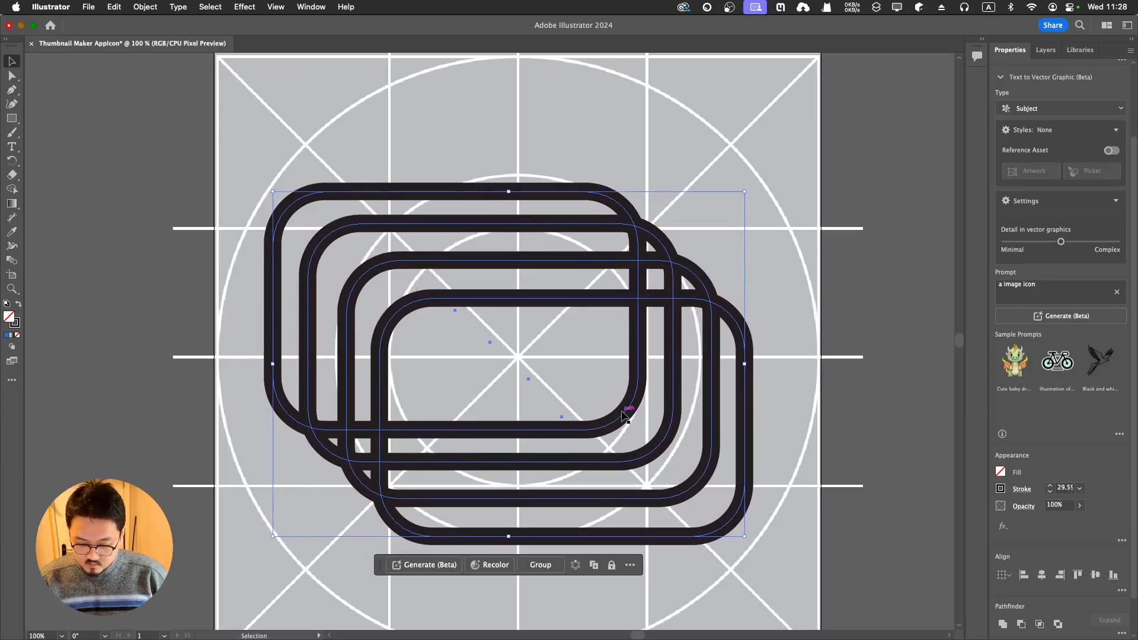
left_click(137, 340)
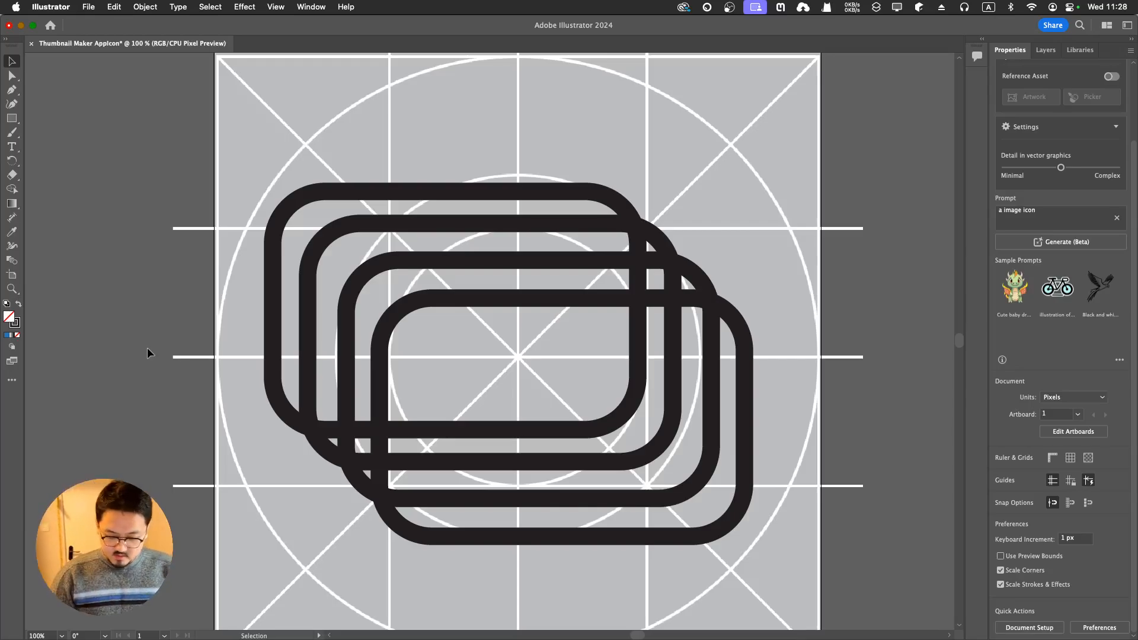
Step: Switch to Chrome to examine how the frames overlap in the Flaticon gallery icon, and return to Illustrator to compare the stacked frames
key("ctrl+Up")
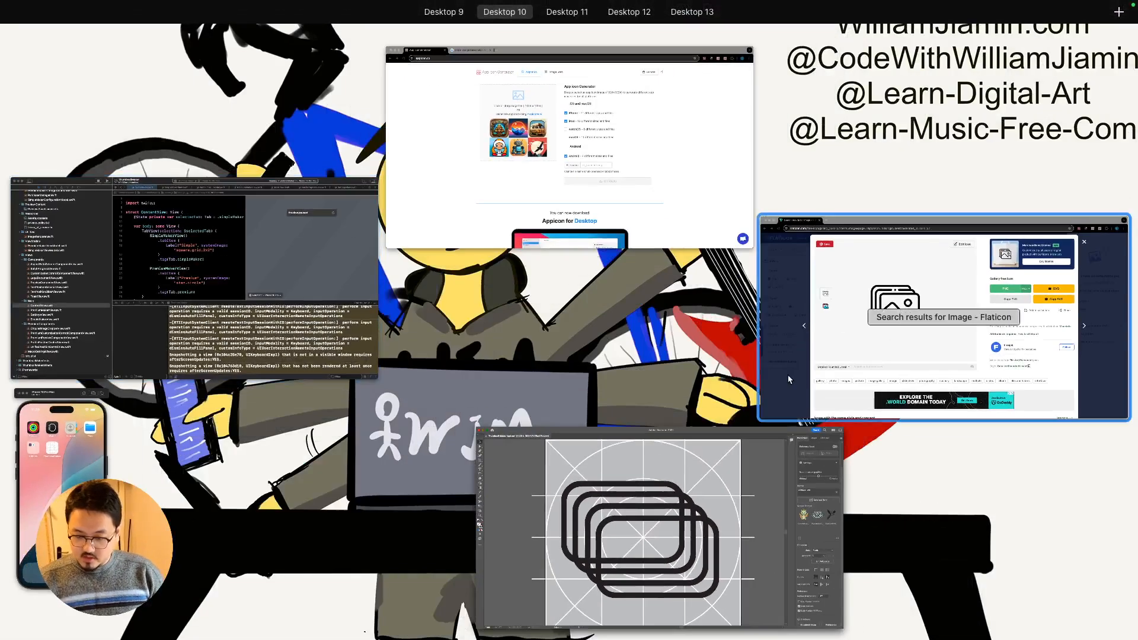
left_click(841, 370)
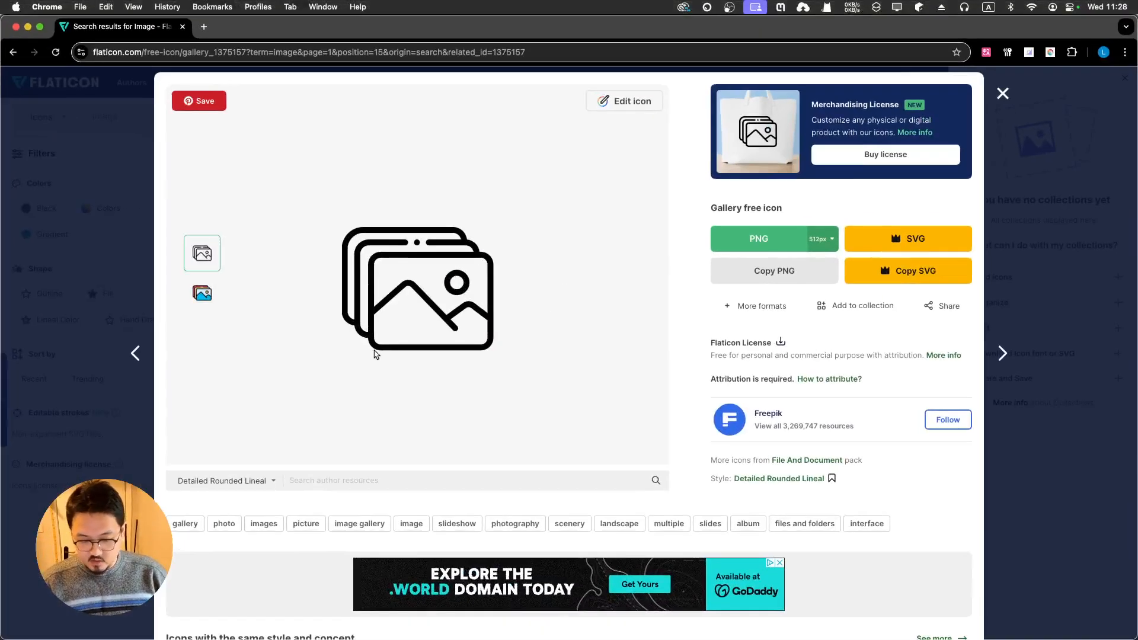
key("ctrl+Up")
left_click(752, 405)
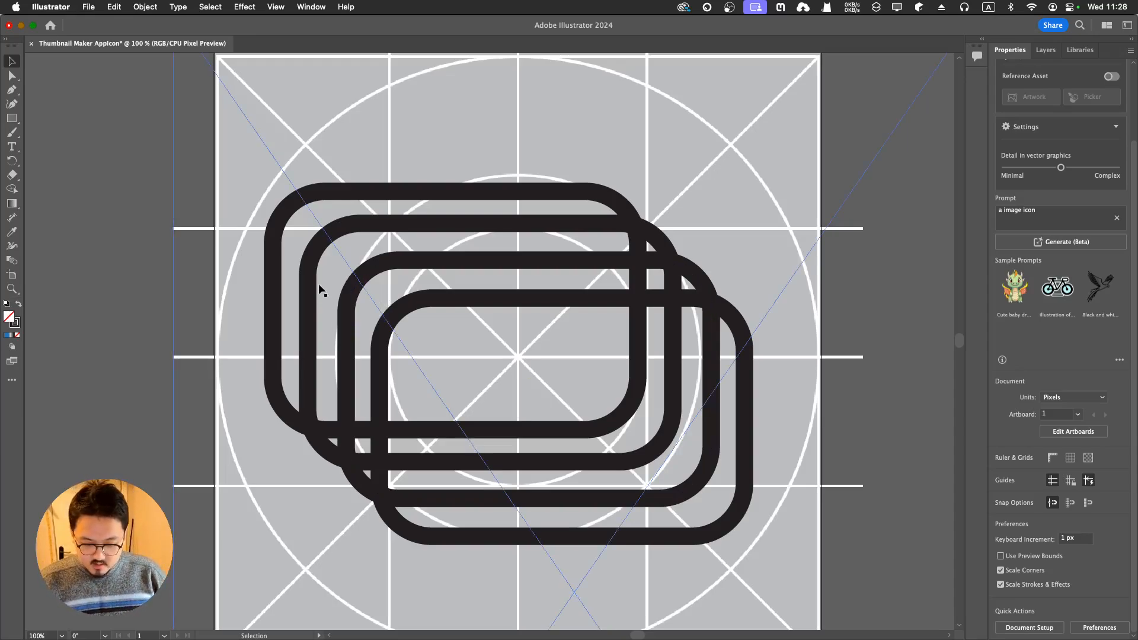
left_click(327, 236)
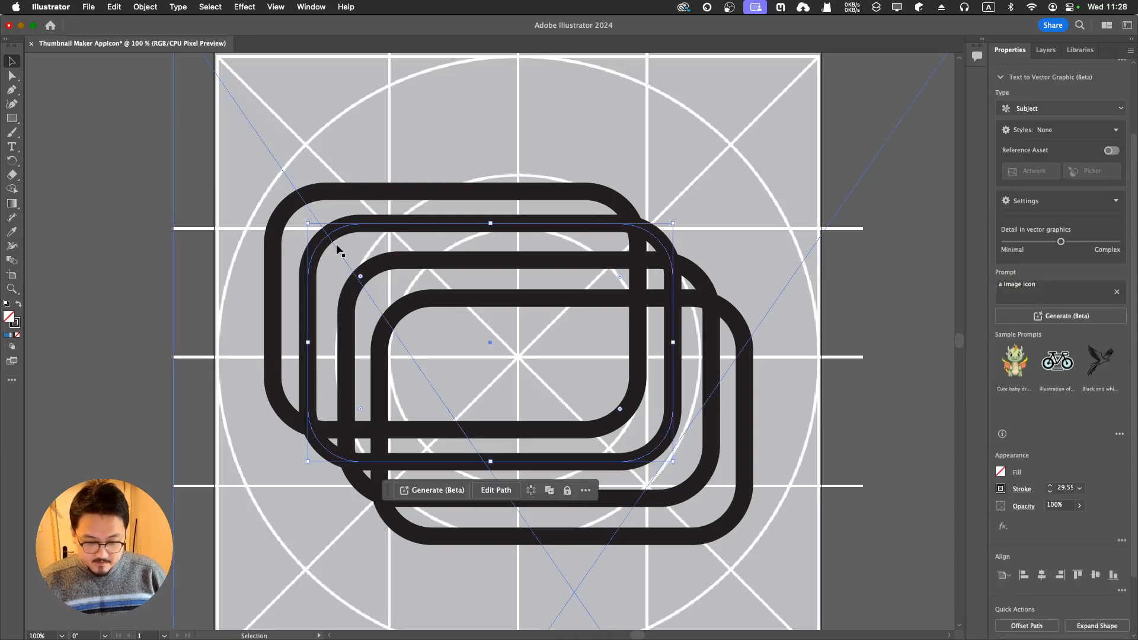
left_click(108, 244)
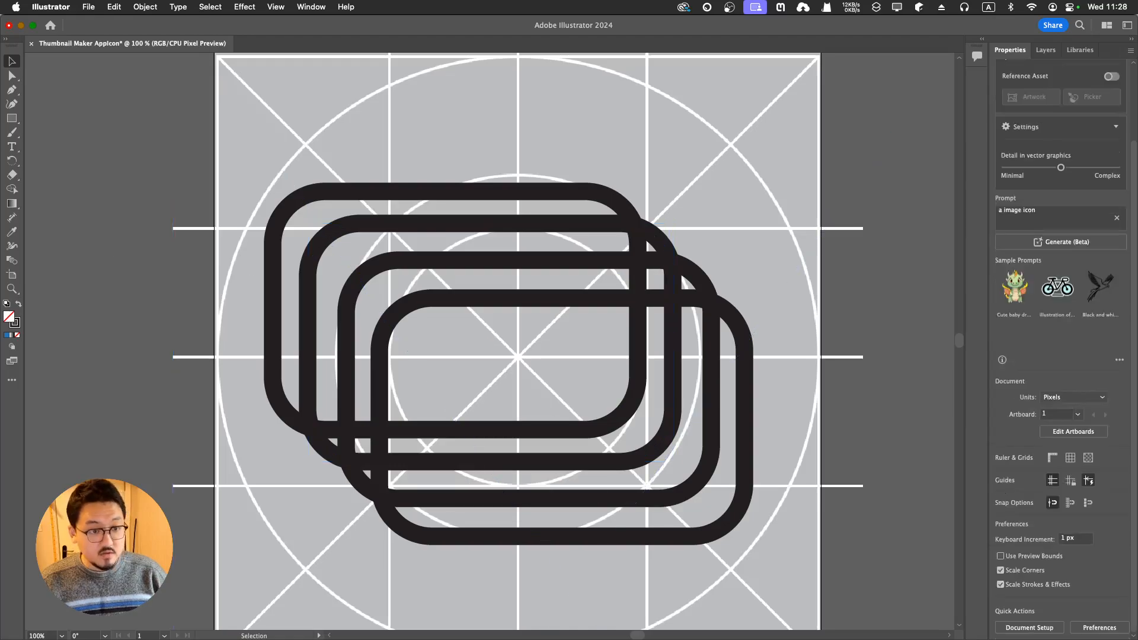